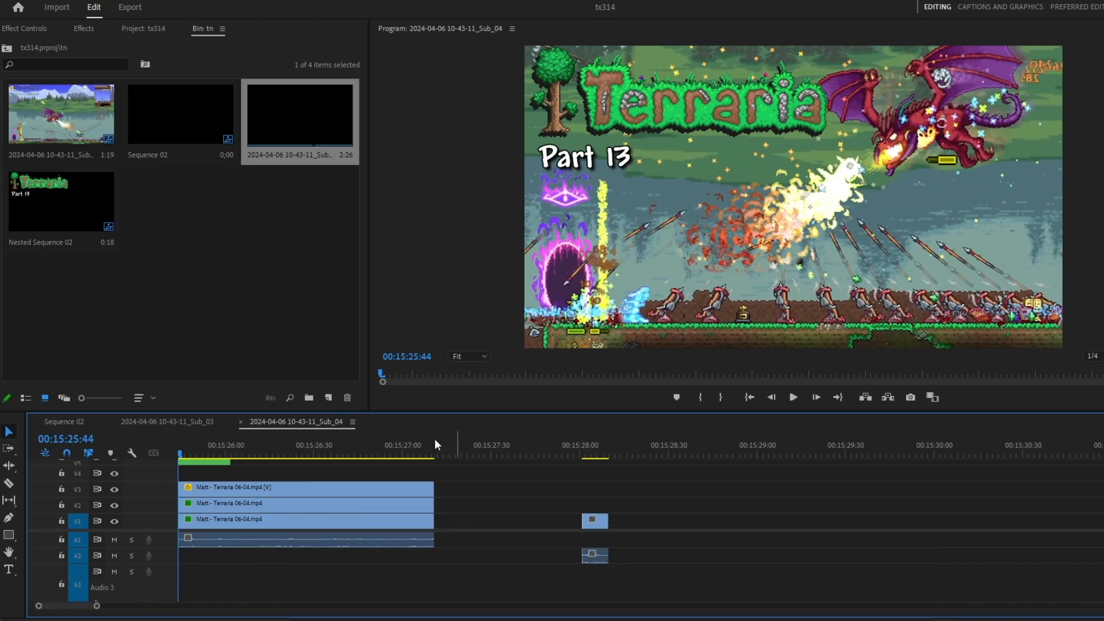
View the finished Terraria Part 13 thumbnail enlarged, and restore the normal workspace layout
left_click(279, 274)
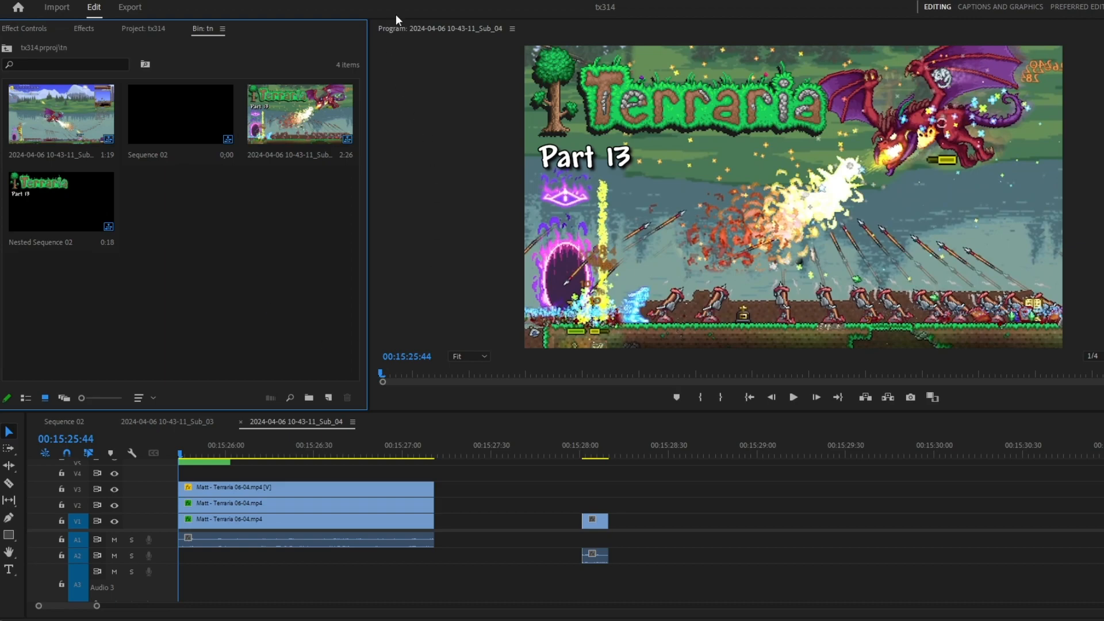
key("grave")
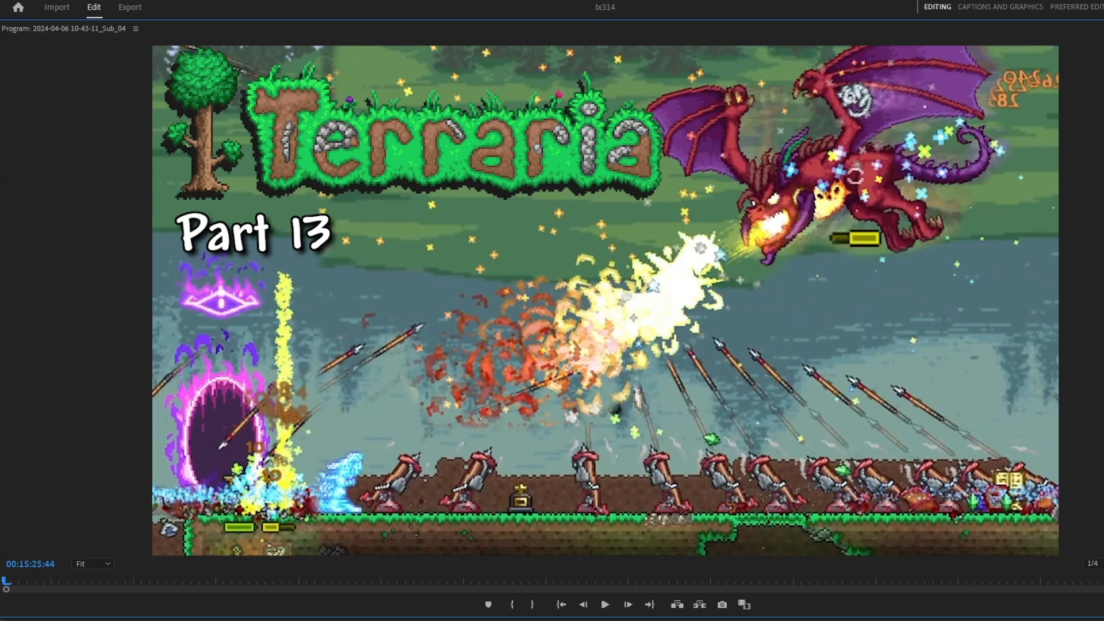
key("grave")
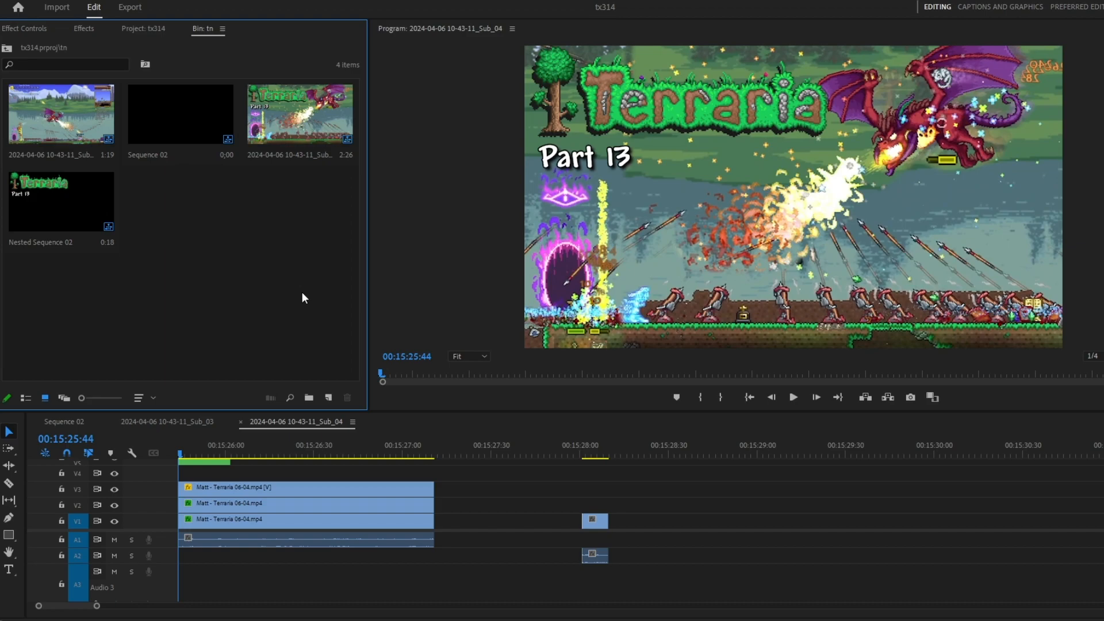
key("grave")
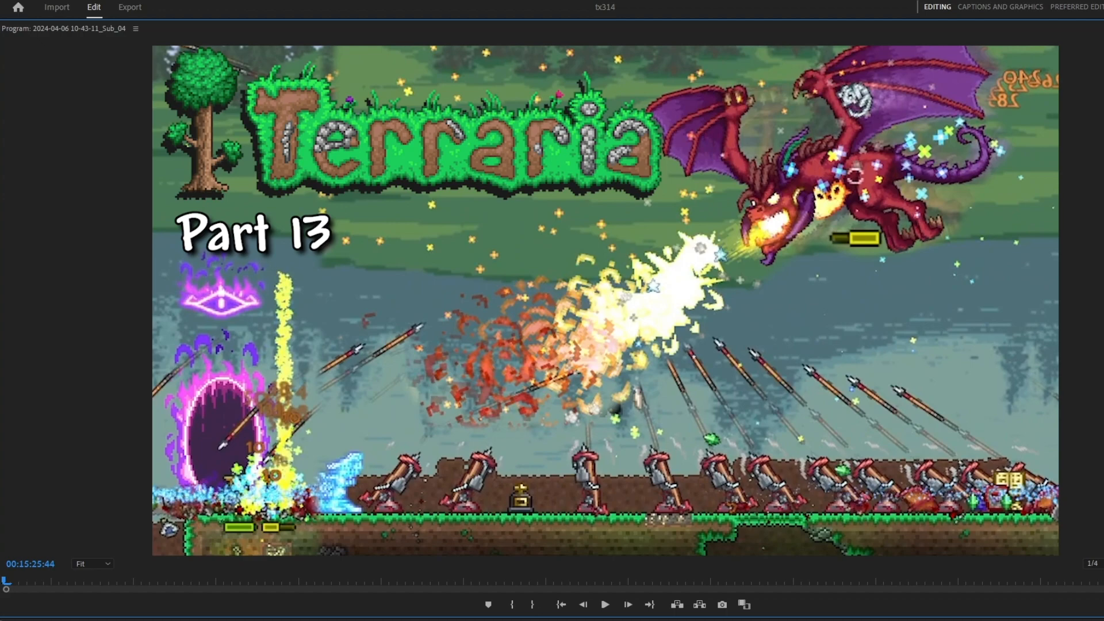
key("grave")
left_click(291, 287)
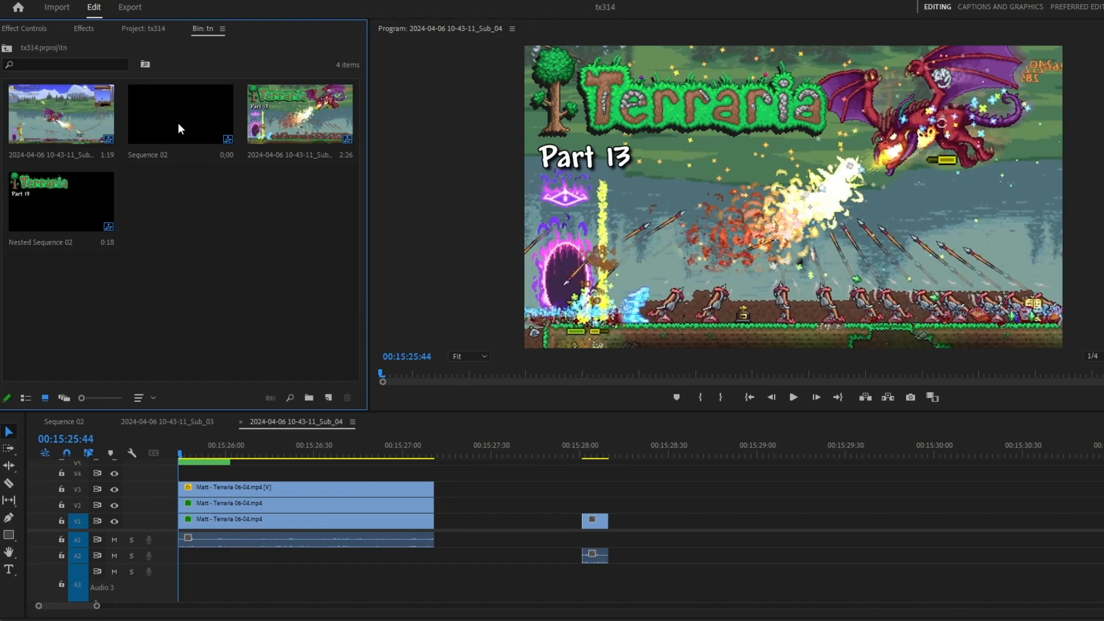
left_click(191, 424)
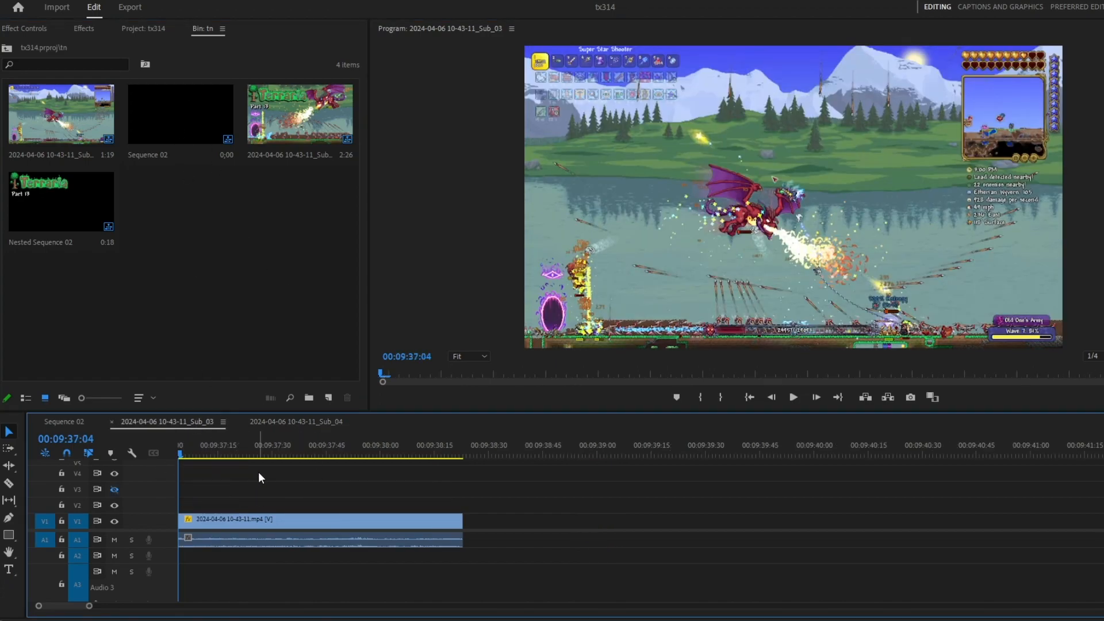
double_click(178, 88)
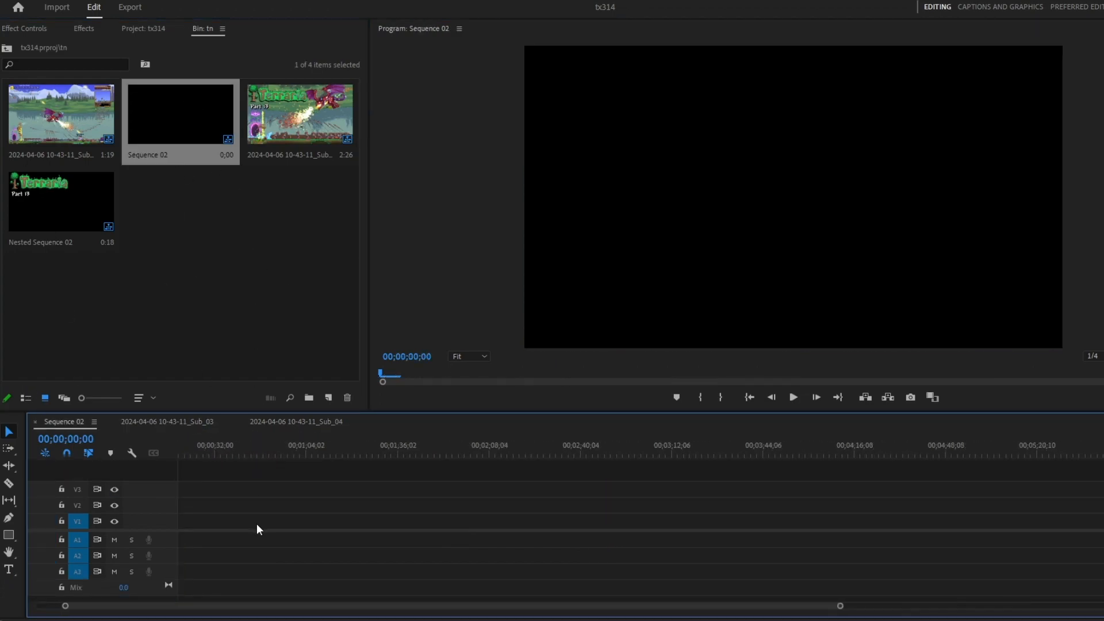
left_click(201, 237)
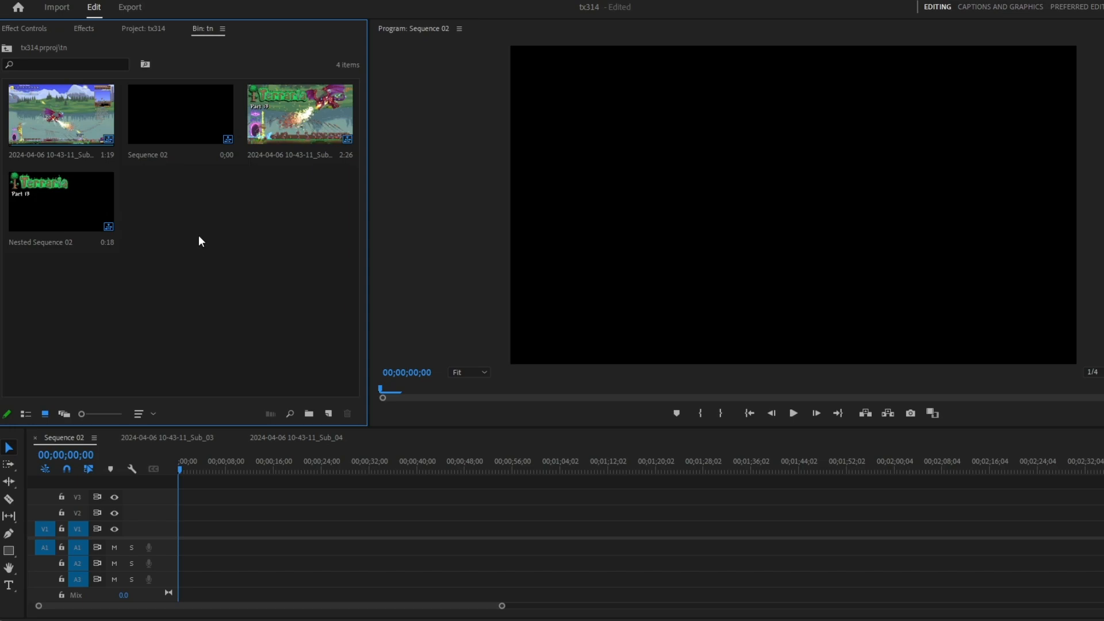
double_click(61, 115)
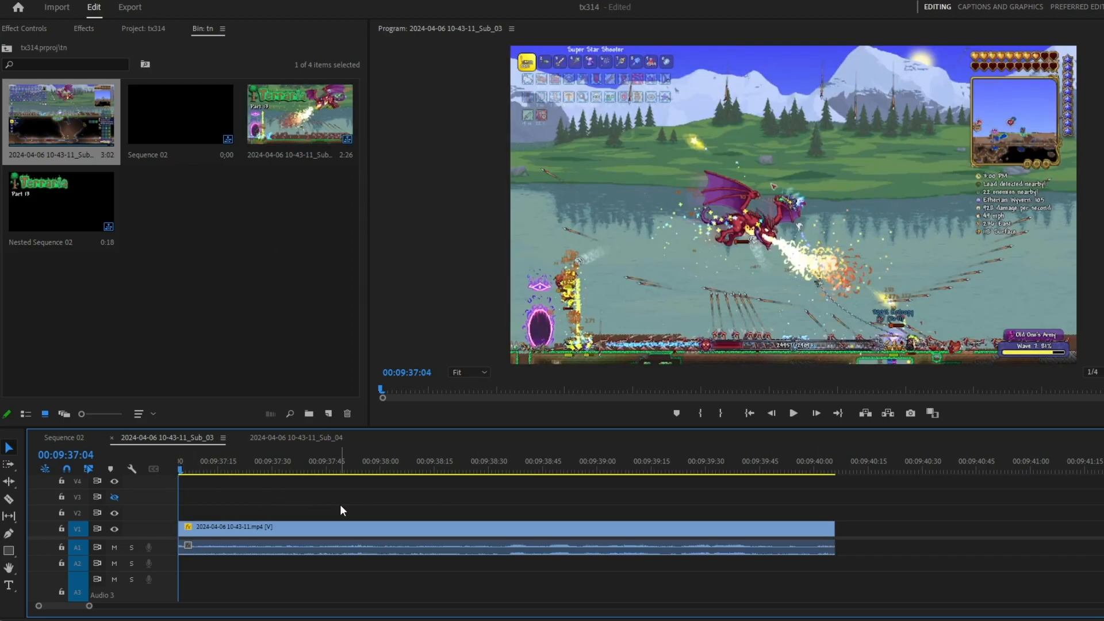
double_click(171, 550)
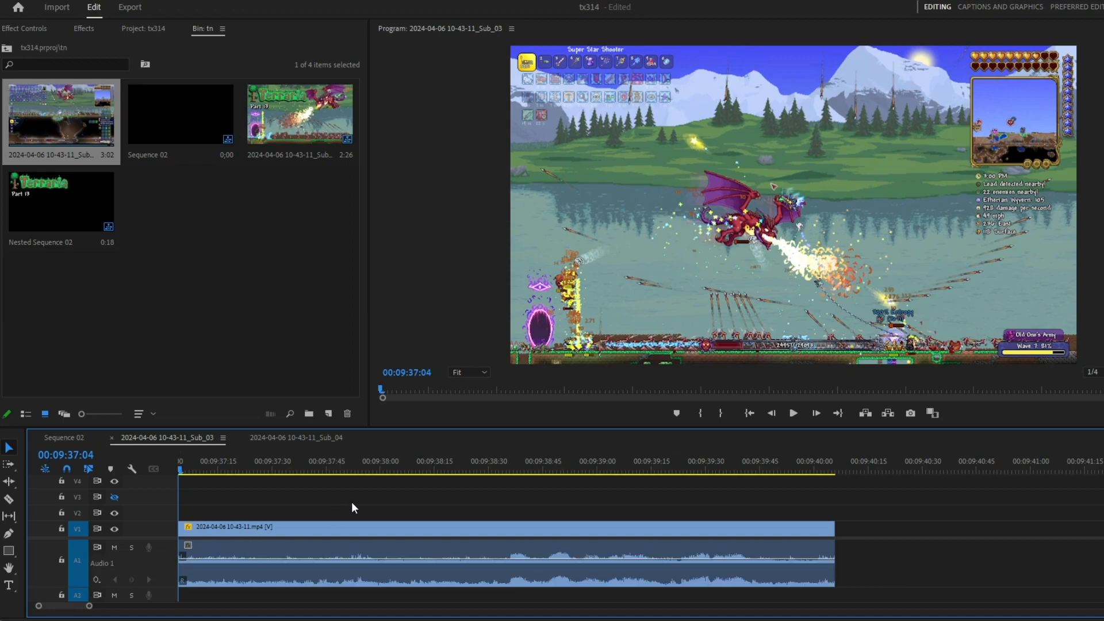
key("space")
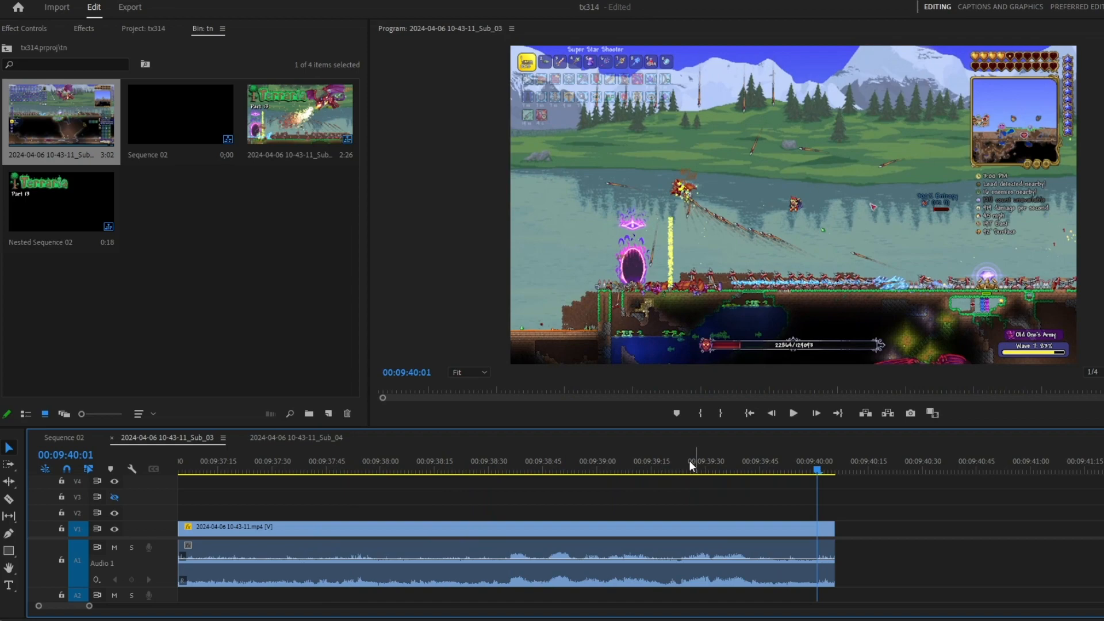
key("Home")
double_click(159, 567)
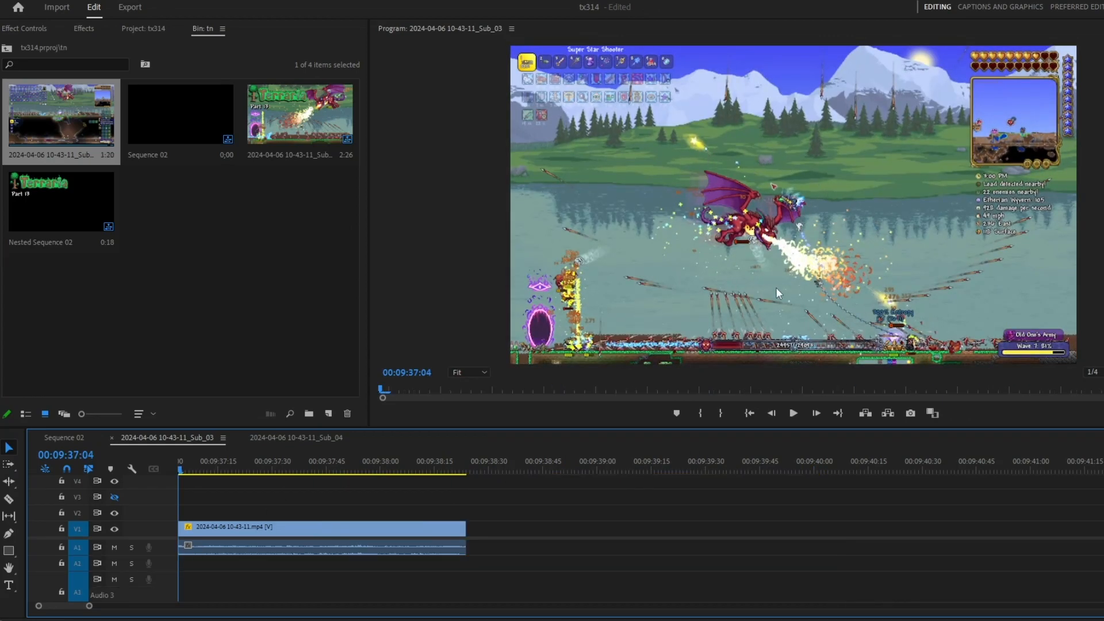
left_click_drag(180, 476, 454, 470)
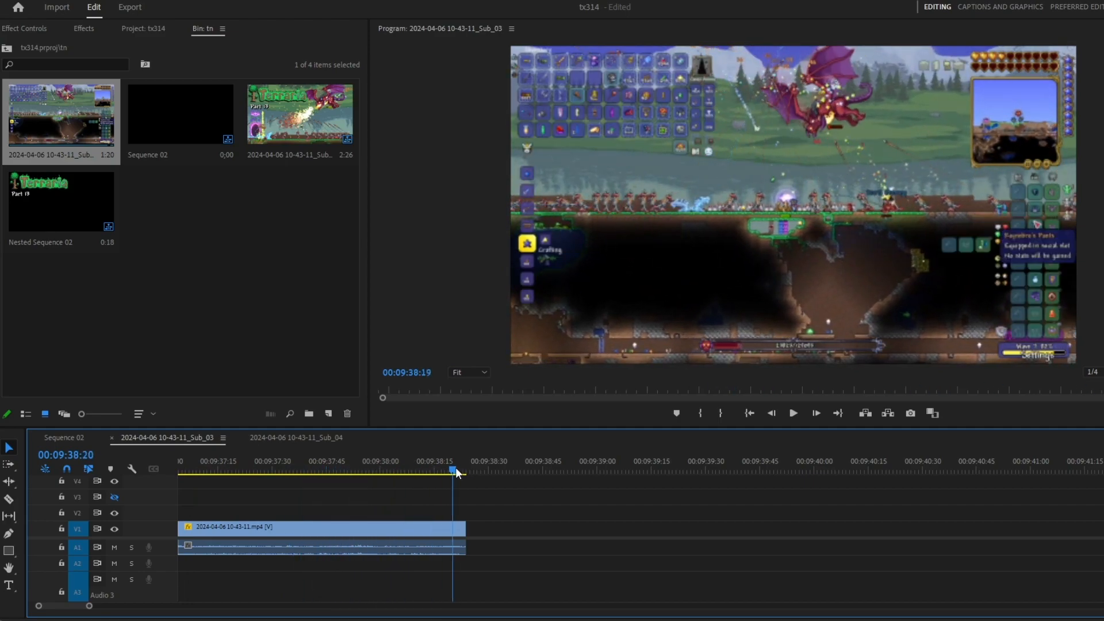
key("Home")
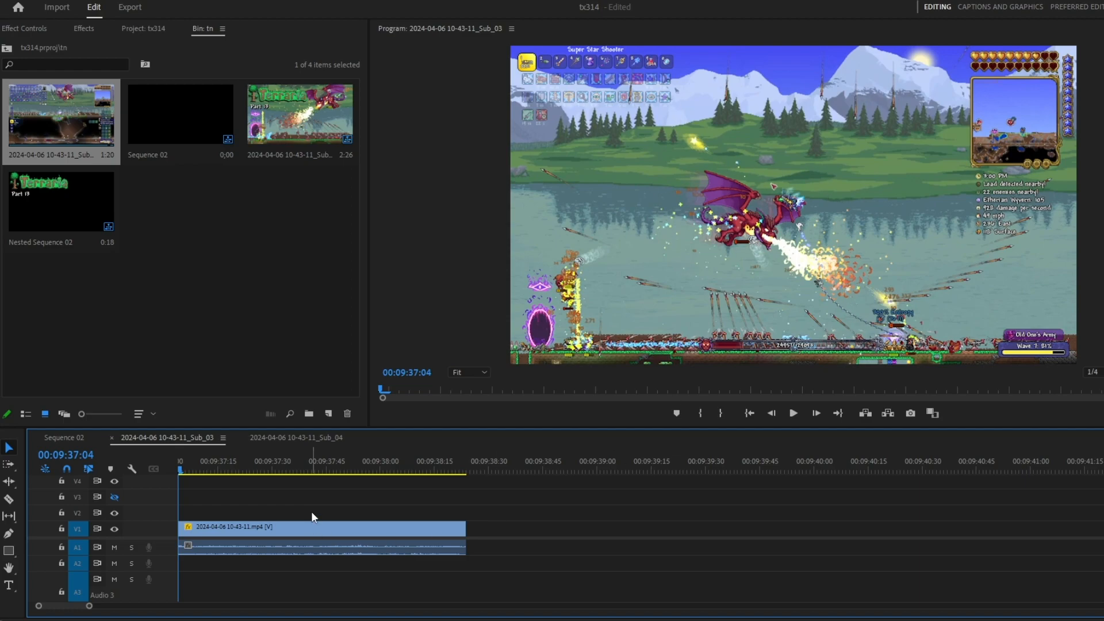
Copy the gameplay clip from the Sub_03 sequence and paste it at the start of Sequence 02
right_click(284, 537)
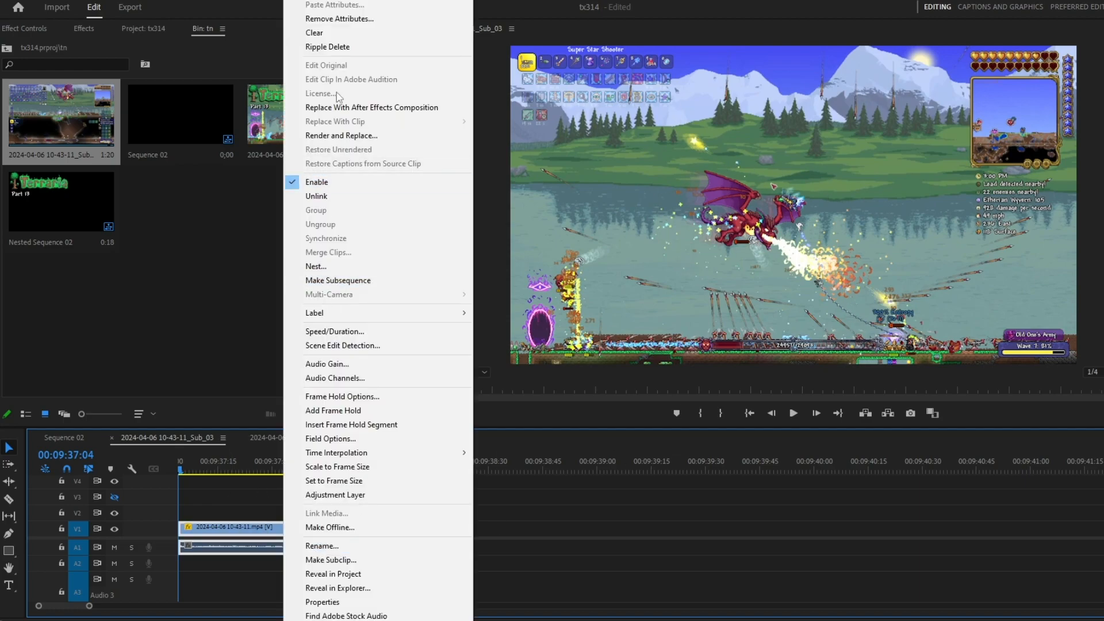
left_click(340, 0)
left_click(64, 438)
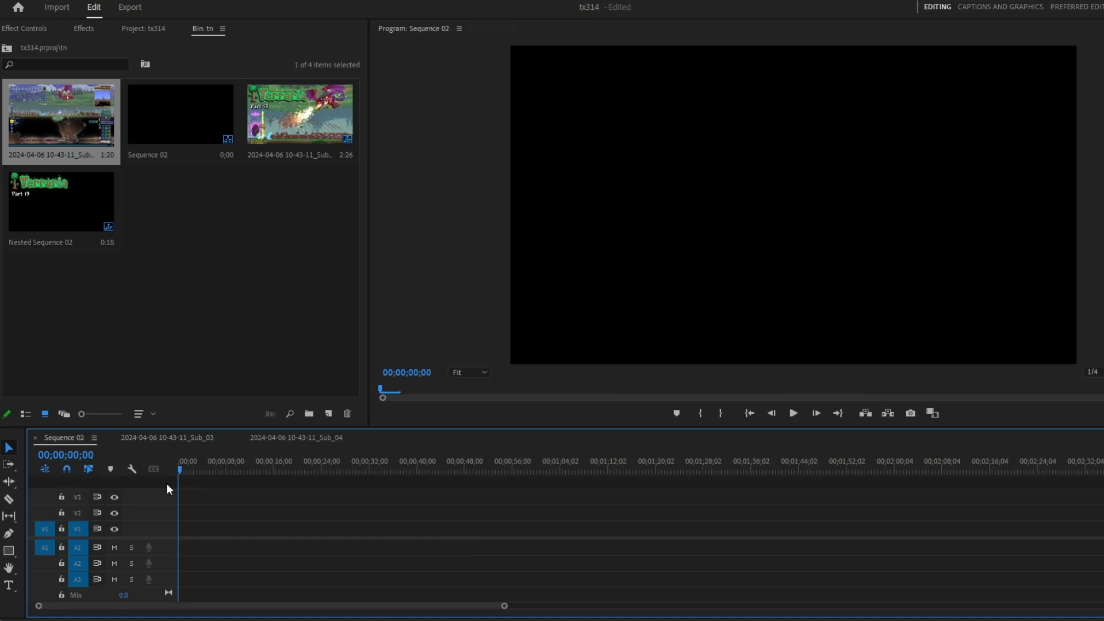
key("ctrl+v")
left_click_drag(183, 465, 175, 468)
key("=")
key("=")
key("=")
key("=")
key("=")
key("=")
key("=")
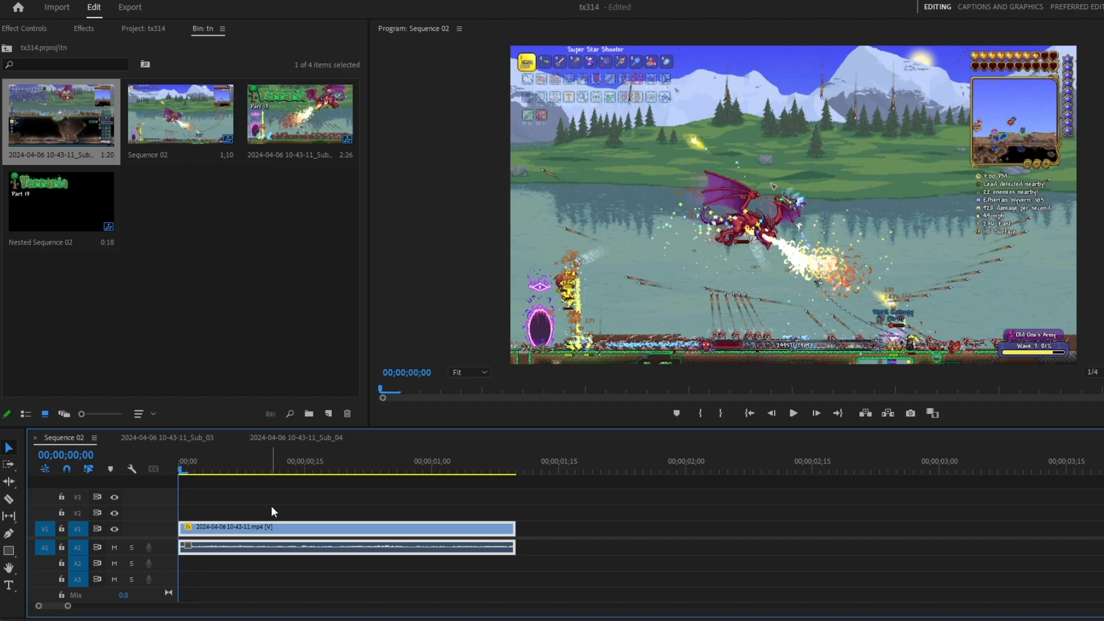
Scrub through the pasted clip in Sequence 02 and return the playhead to the first frame
left_click(308, 506)
left_click_drag(210, 467, 692, 444)
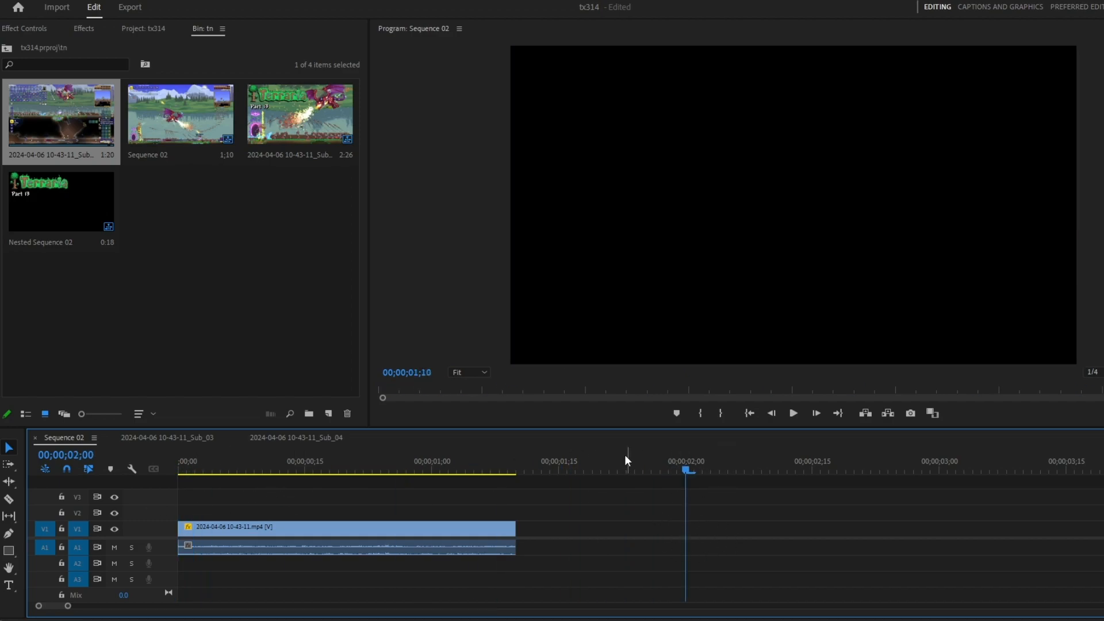
left_click_drag(626, 460, 412, 494)
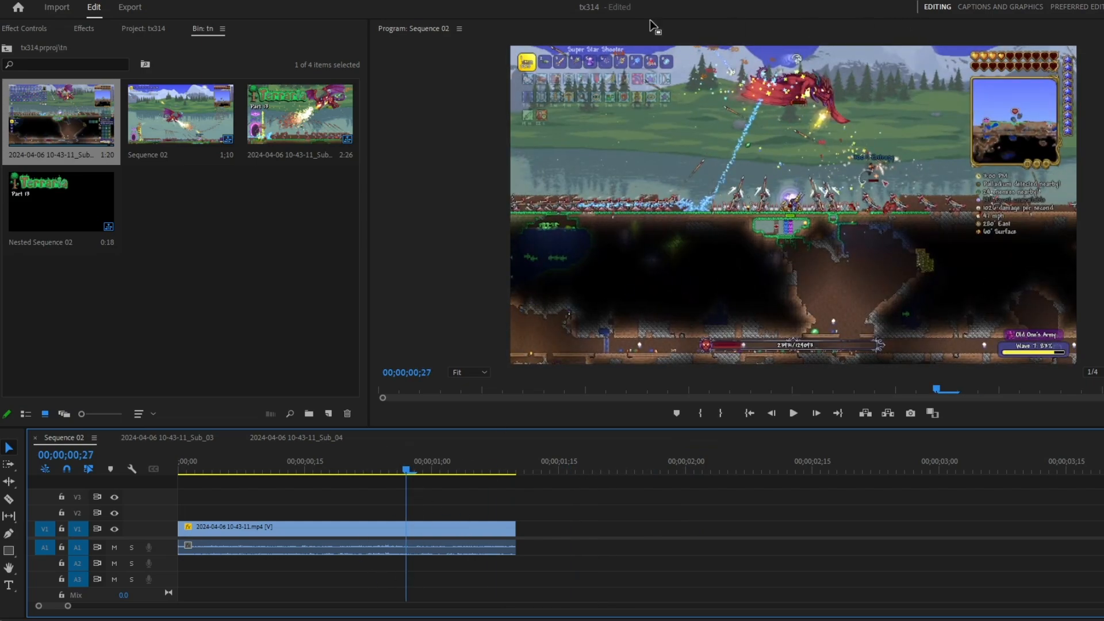
left_click_drag(392, 467, 175, 495)
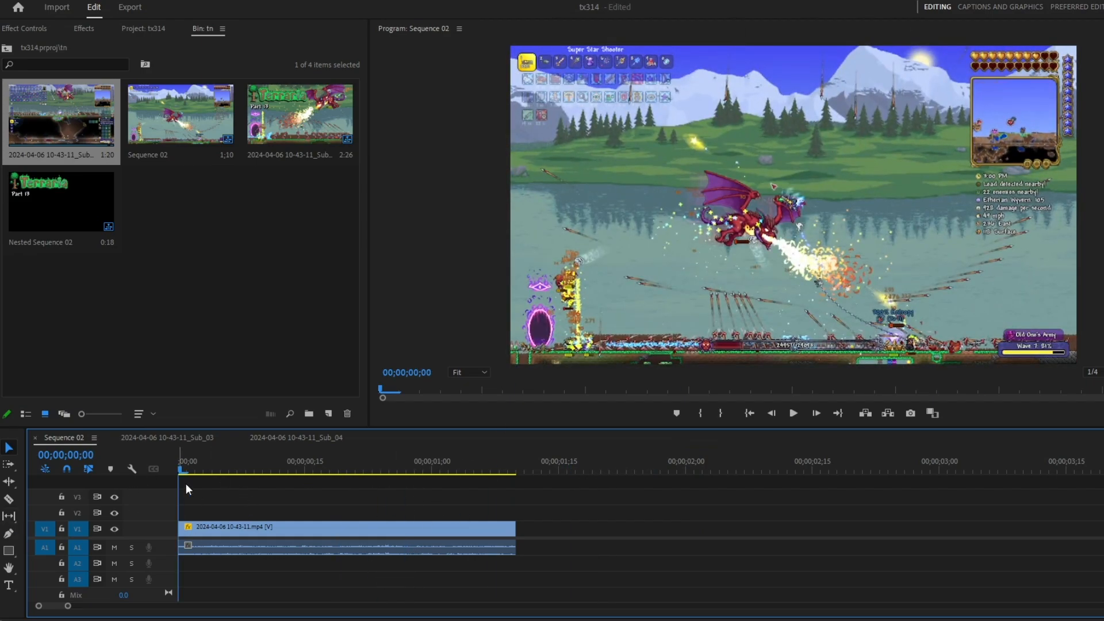
scroll(235, 509, "up", 1)
scroll(237, 511, "up", 1)
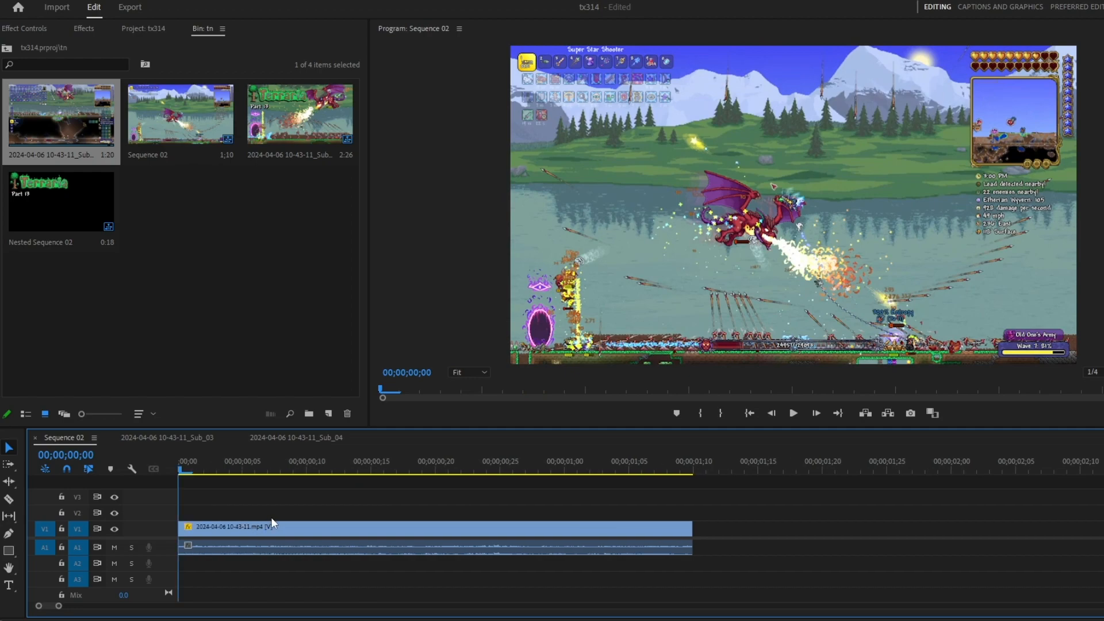
scroll(257, 520, "up", 2)
Duplicate the gameplay clip's video from V1 onto V2 directly above the original
left_click(251, 305)
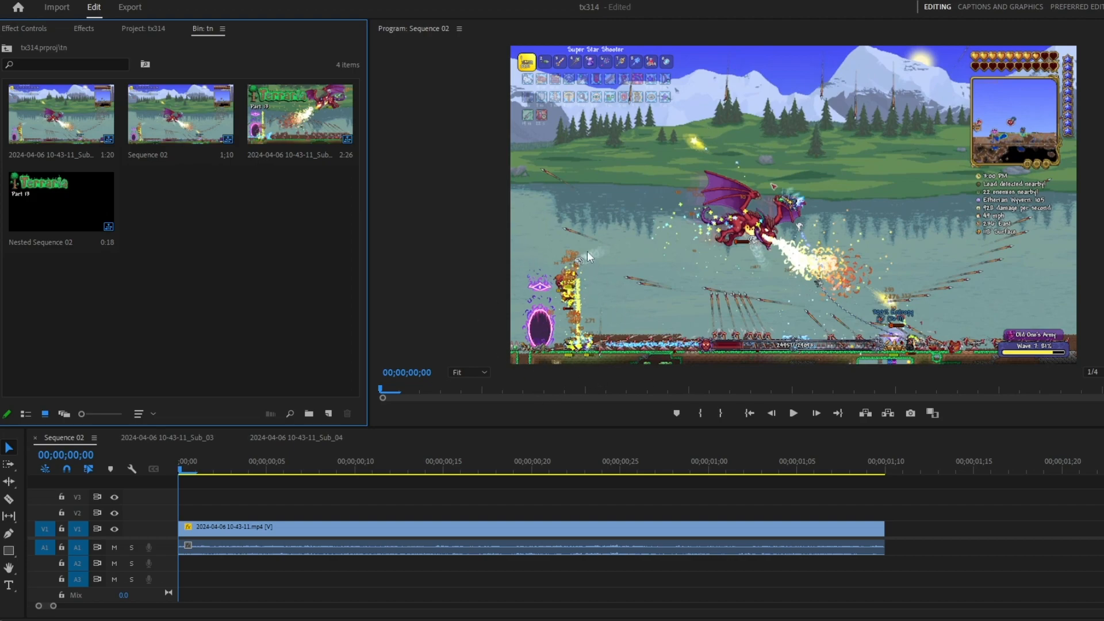
left_click(230, 529)
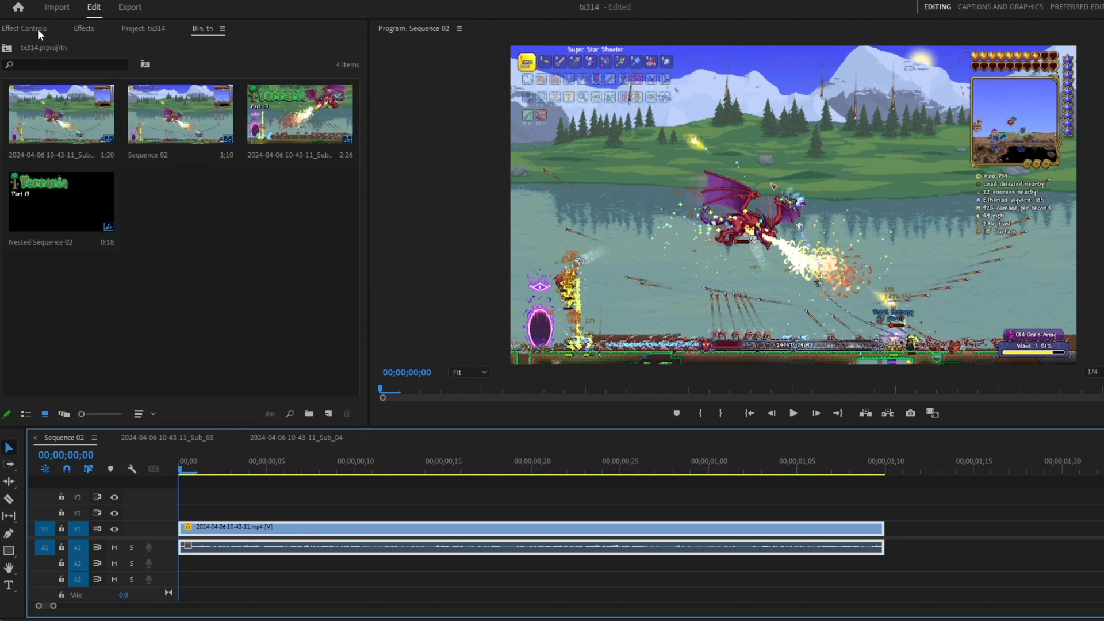
left_click_drag(235, 526, 291, 510)
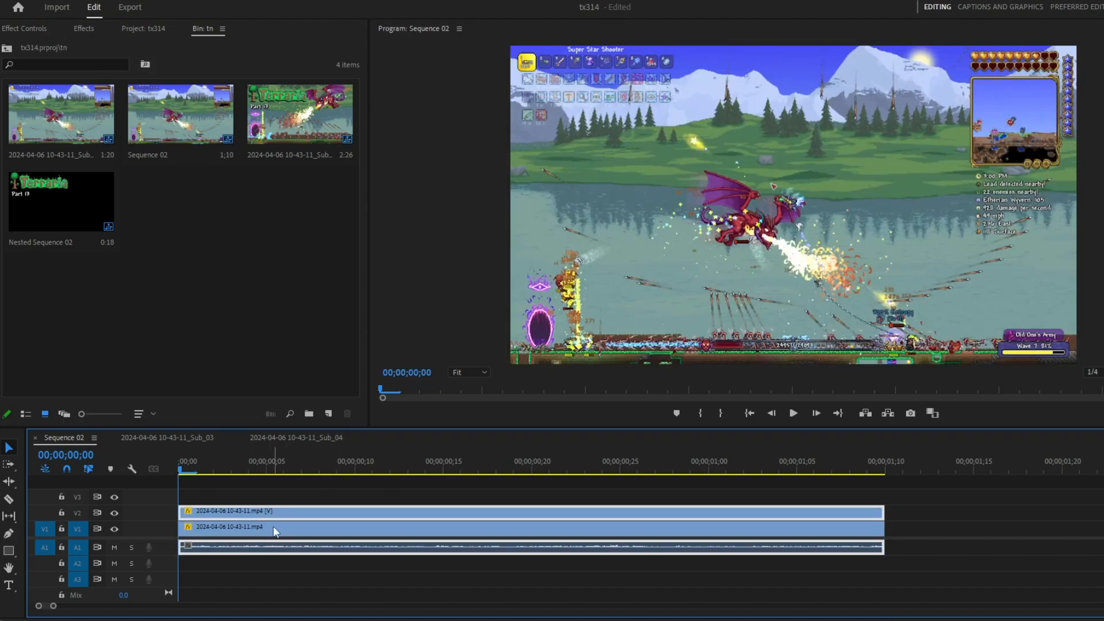
Scale the V2 clip to 143 and move it to a position of about 1581, 312
left_click(143, 28)
left_click(84, 28)
left_click(24, 28)
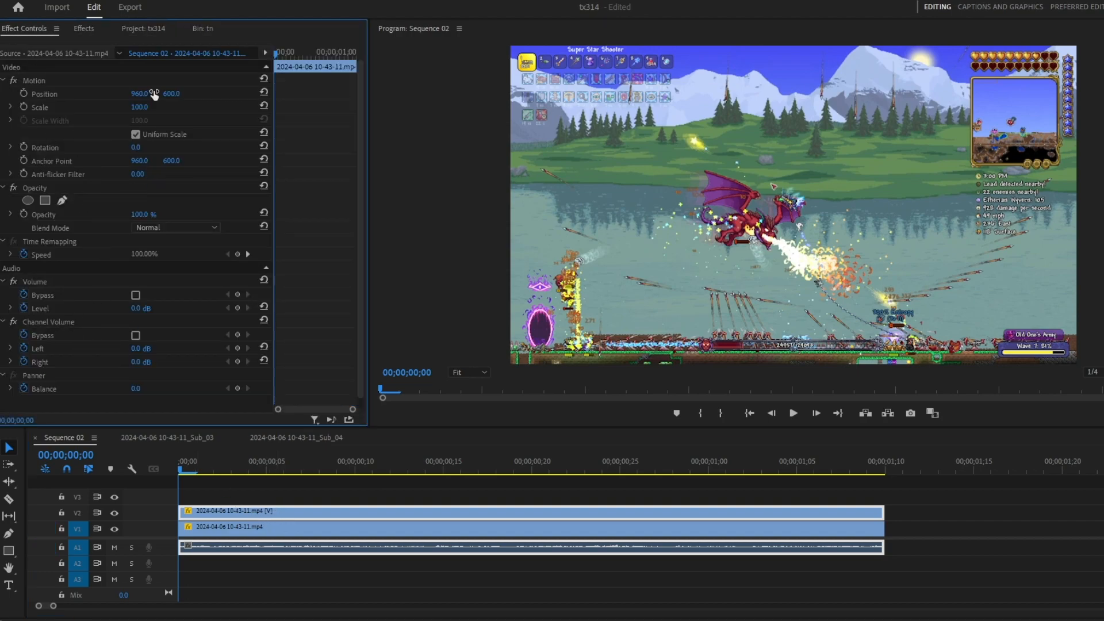
left_click_drag(139, 107, 107, 107)
left_click_drag(703, 299, 891, 216)
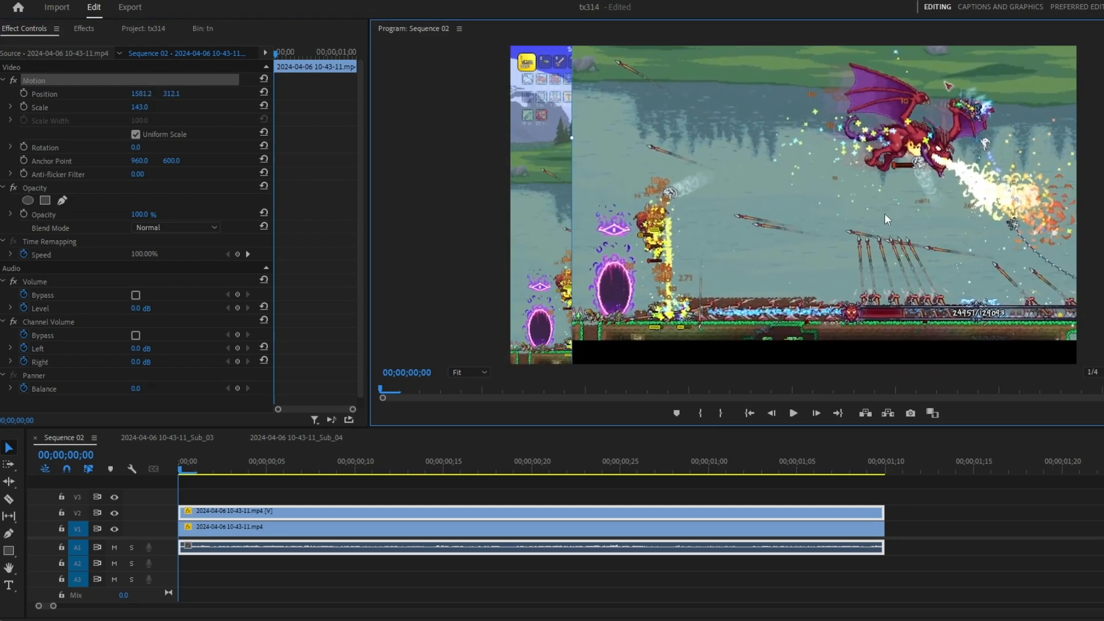
Search the effects for "flip" and apply Horizontal Flip to the V2 clip
left_click(86, 34)
type("flip")
left_click_drag(105, 143, 255, 517)
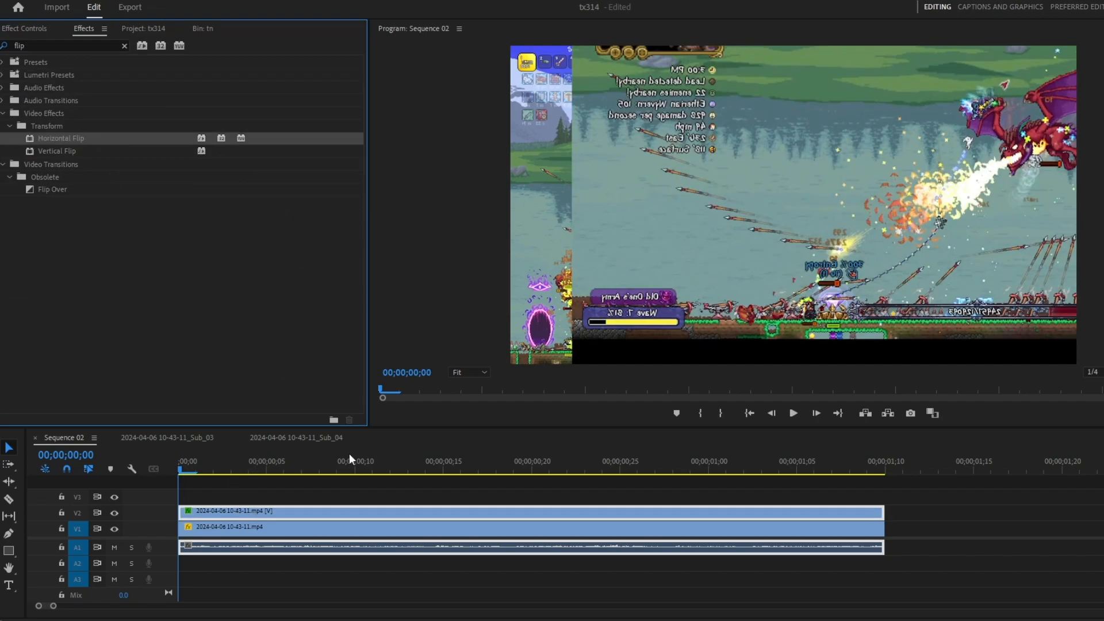
Compare the V2 clip with and without Horizontal Flip, try Vertical Flip, and go back to Horizontal Flip
key("ctrl+z")
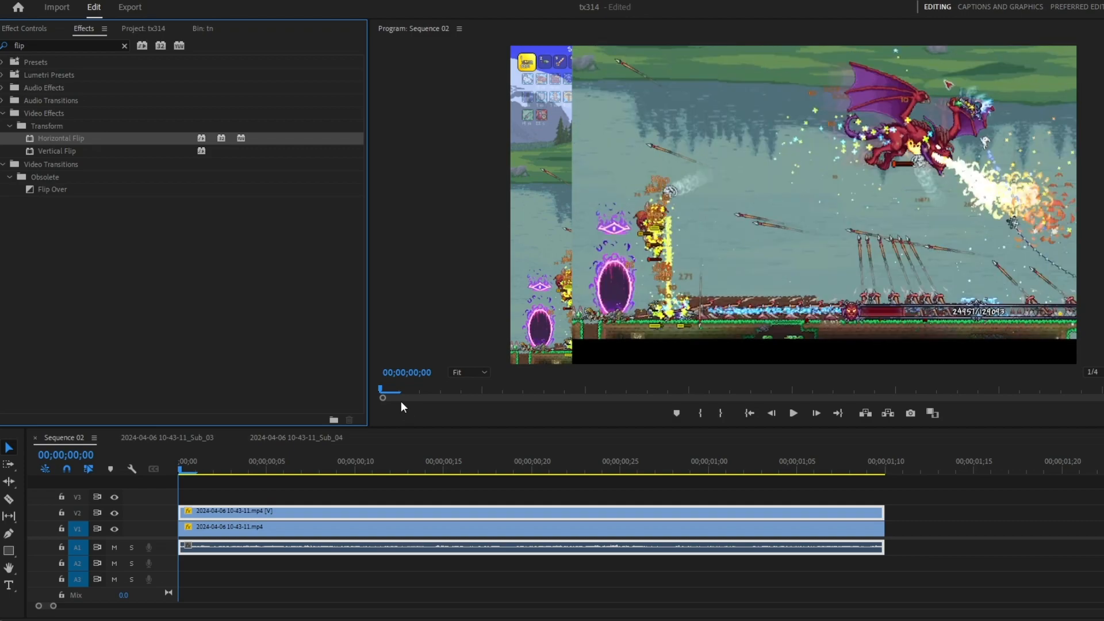
left_click_drag(84, 140, 317, 516)
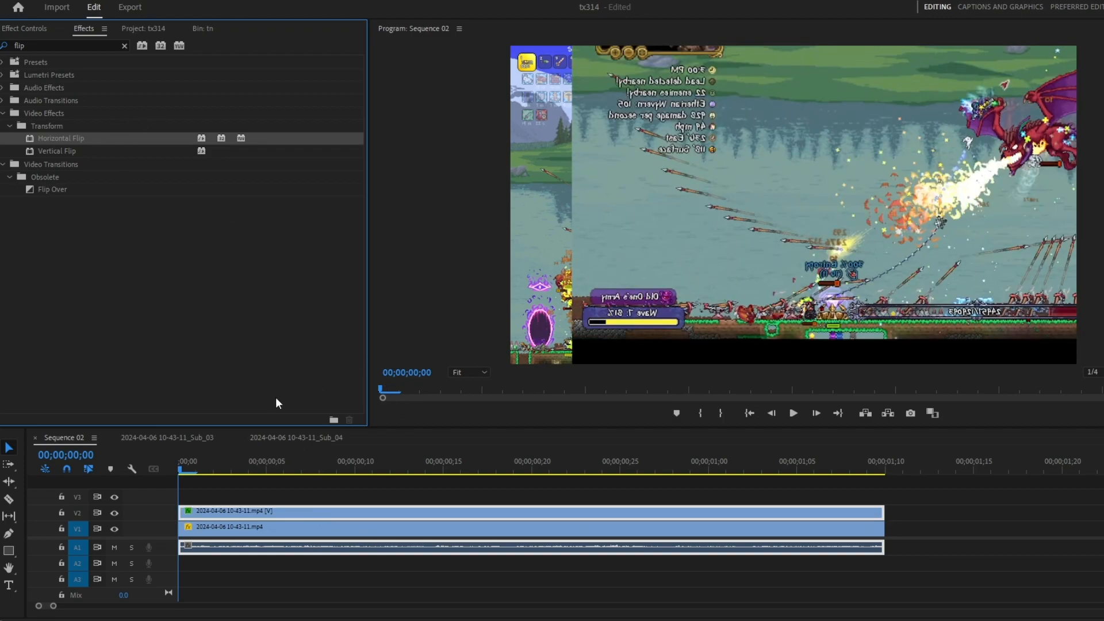
key("ctrl+z")
left_click_drag(83, 152, 315, 512)
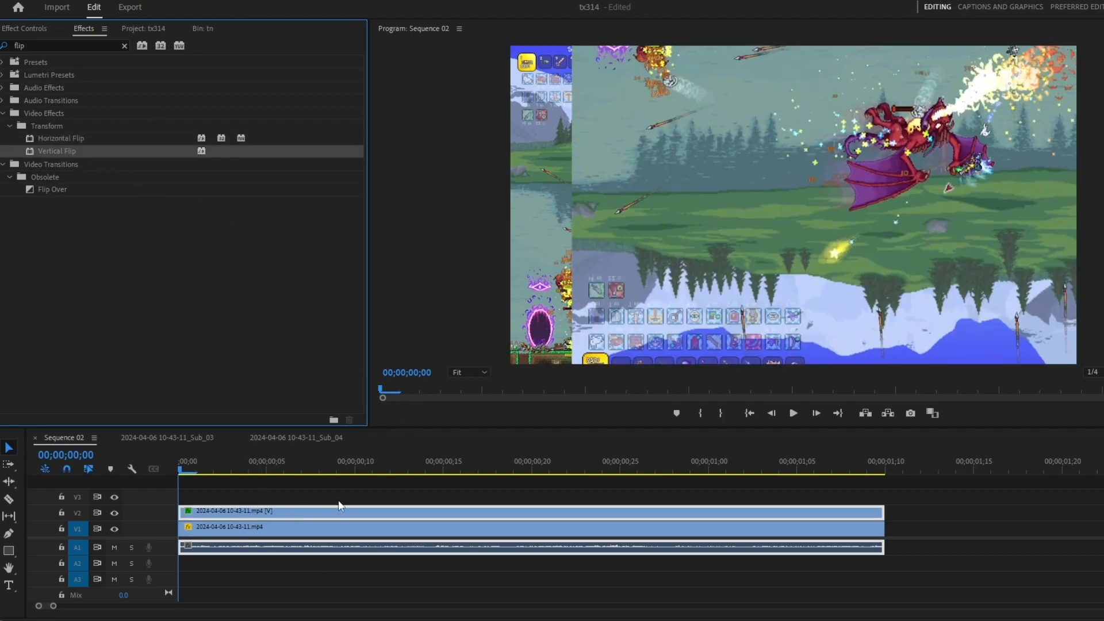
key("ctrl+z")
left_click_drag(148, 138, 297, 517)
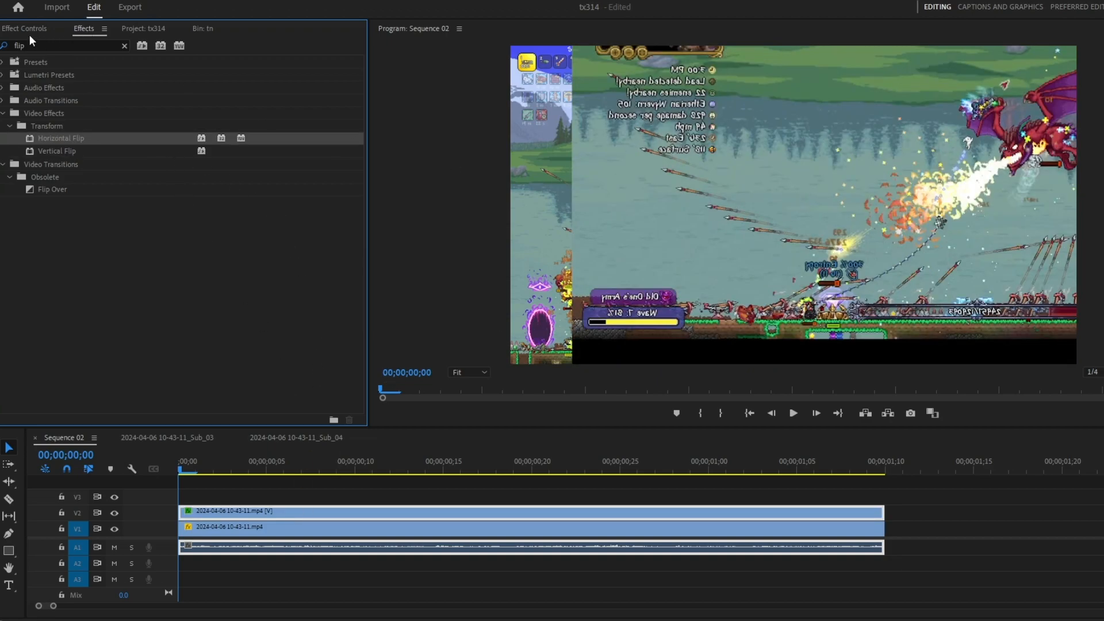
Scale the flipped V2 clip to 175 and move it to about 1246, 342 so it fills the frame
left_click(26, 29)
mouse_move(149, 94)
left_mouse_down()
mouse_move(81, 95)
mouse_move(138, 111)
left_mouse_up()
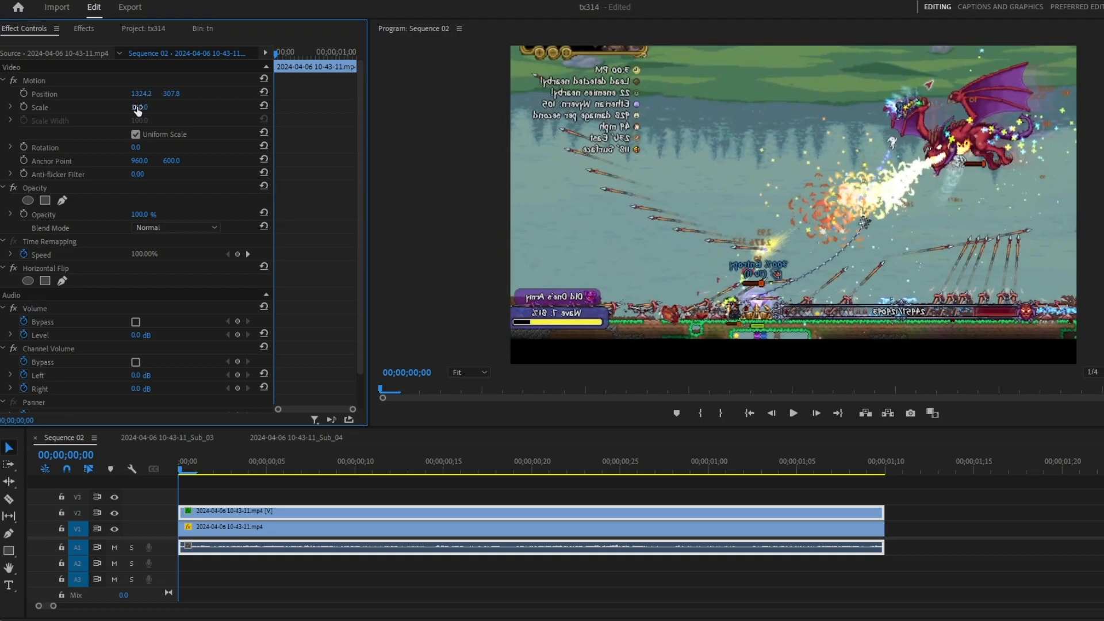
left_click(236, 81)
mouse_move(956, 199)
left_mouse_down()
mouse_move(906, 216)
mouse_move(937, 206)
left_mouse_up()
left_click_drag(139, 108, 158, 108)
mouse_move(936, 259)
left_mouse_down()
mouse_move(924, 249)
mouse_move(931, 264)
left_mouse_up()
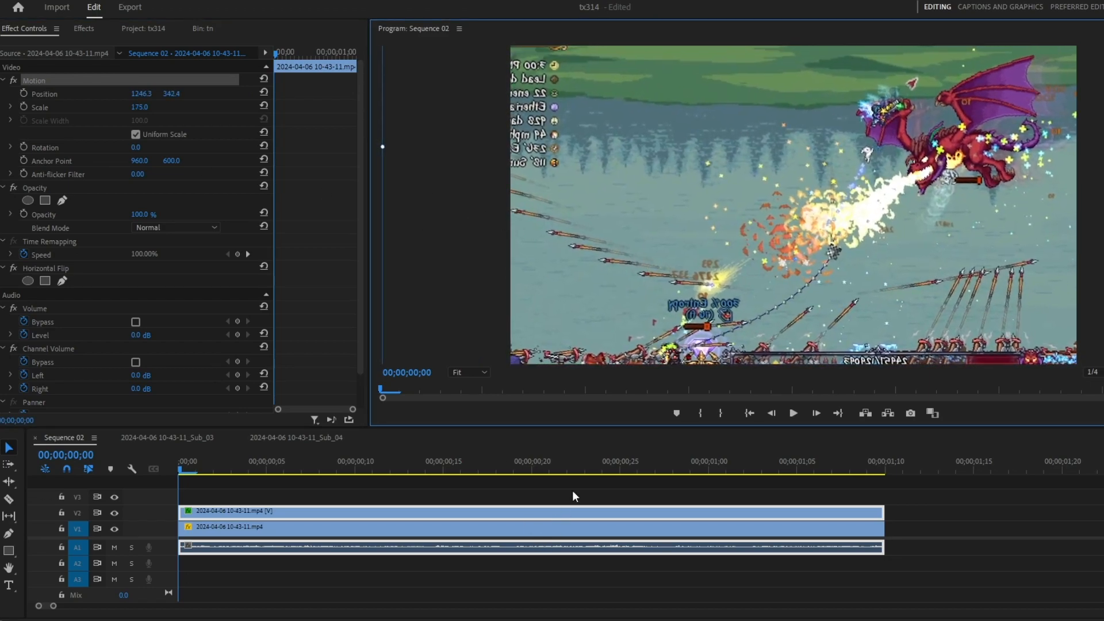
left_click(655, 498)
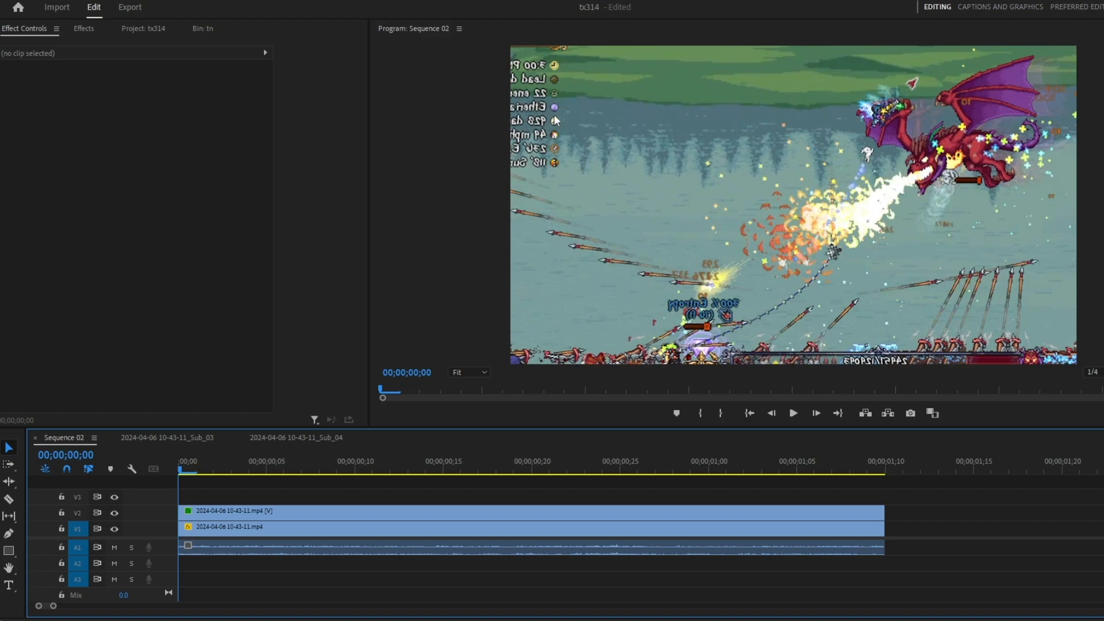
Draw a closed freehand opacity mask on the V2 clip around the large dragon, its fire breath and the fireballs
left_click(266, 511)
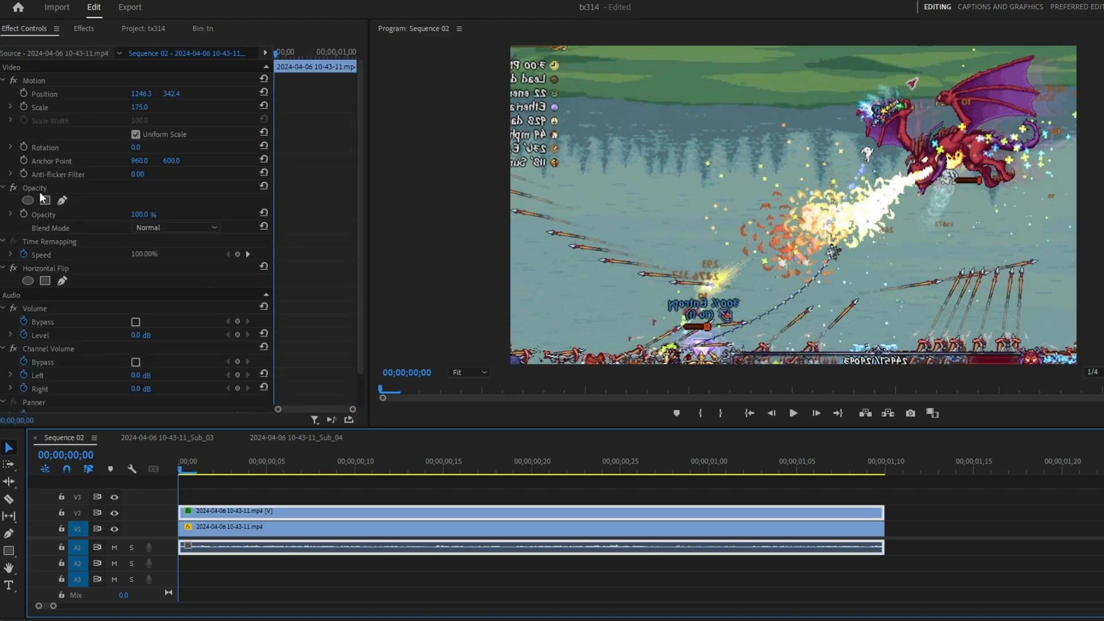
left_click(4, 268)
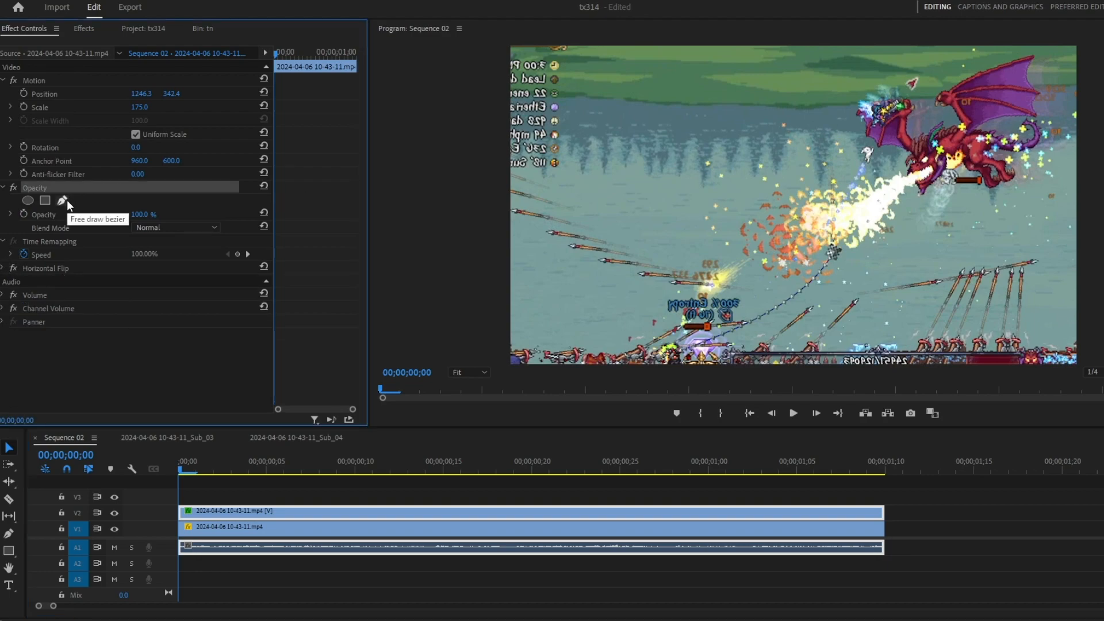
left_click(63, 200)
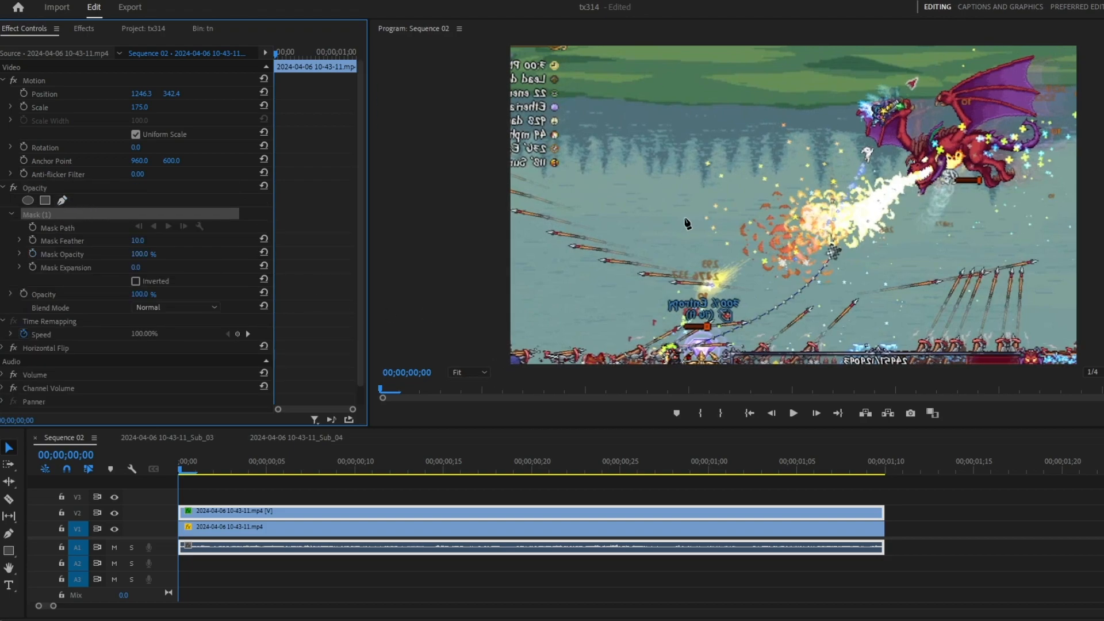
key("grave")
left_click(926, 60)
left_click(829, 122)
left_click(786, 124)
left_click(761, 93)
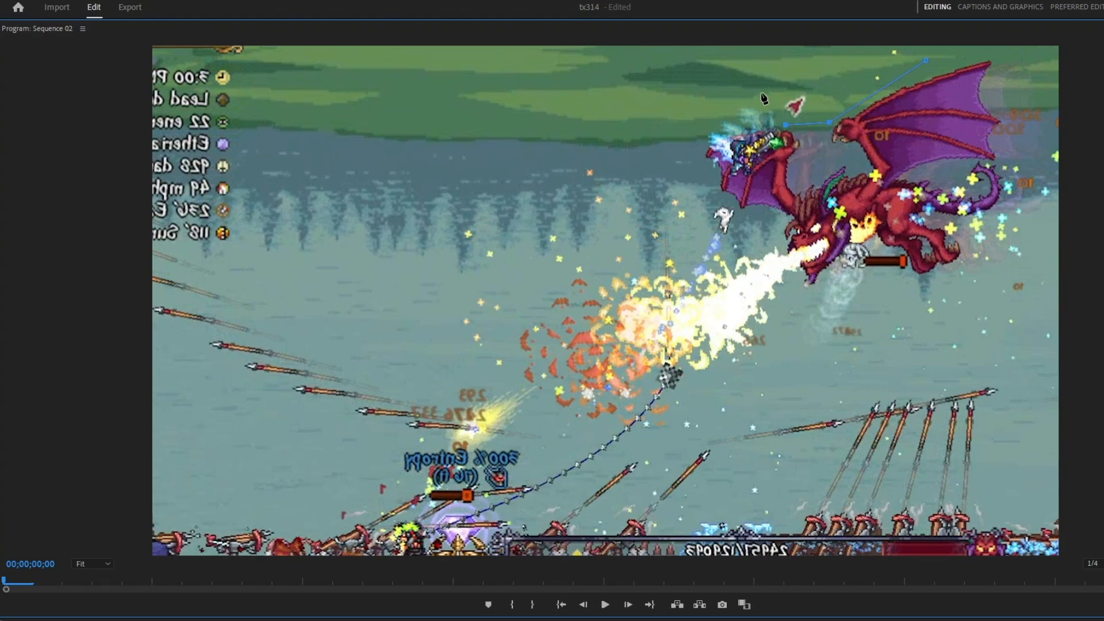
left_click(720, 113)
left_click(691, 158)
left_click(708, 192)
left_click(630, 196)
left_click(610, 221)
left_click(605, 268)
left_click(562, 282)
left_click(513, 335)
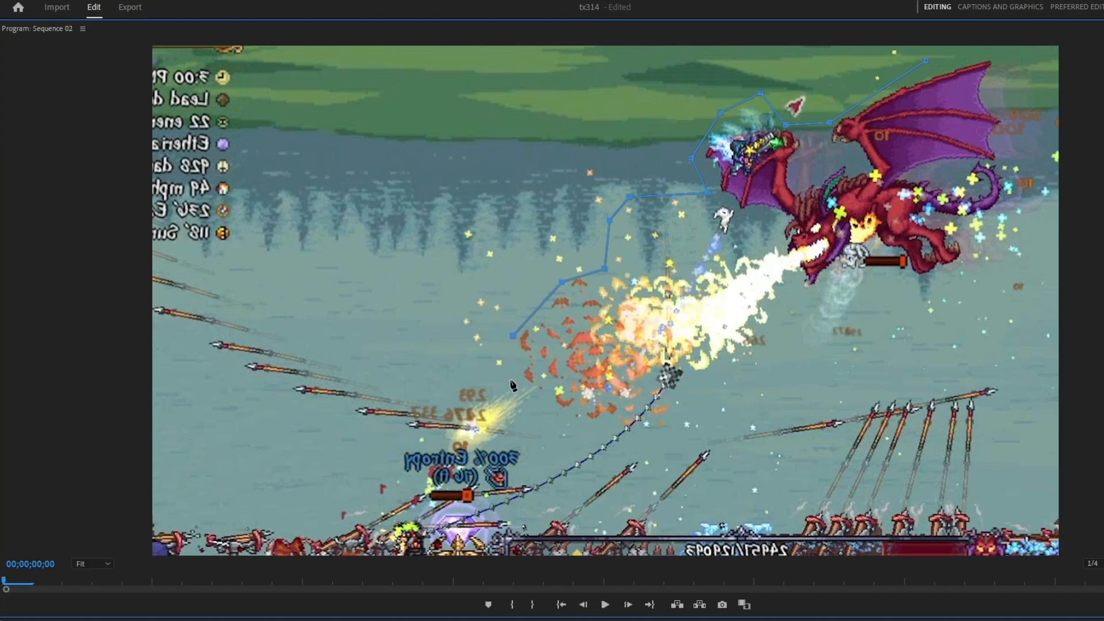
left_click(609, 430)
left_click(653, 429)
left_click(692, 374)
left_click(733, 359)
left_click(765, 322)
left_click(791, 286)
left_click(850, 273)
left_click(924, 273)
left_click(1022, 198)
left_click(1009, 154)
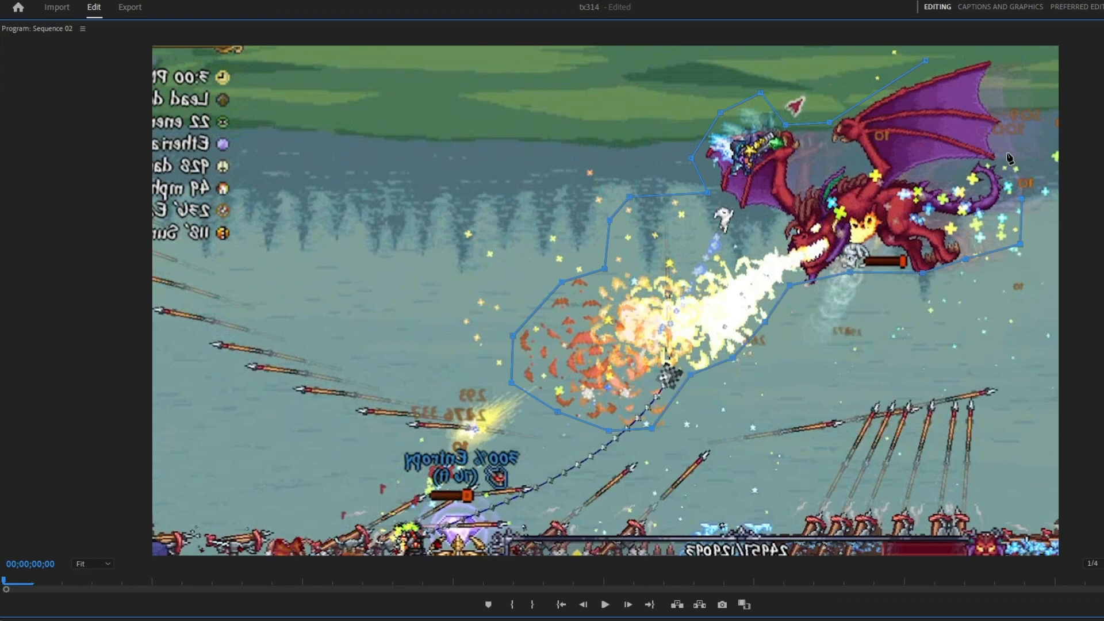
left_click(1009, 120)
left_click(927, 61)
key("grave")
left_click(595, 485)
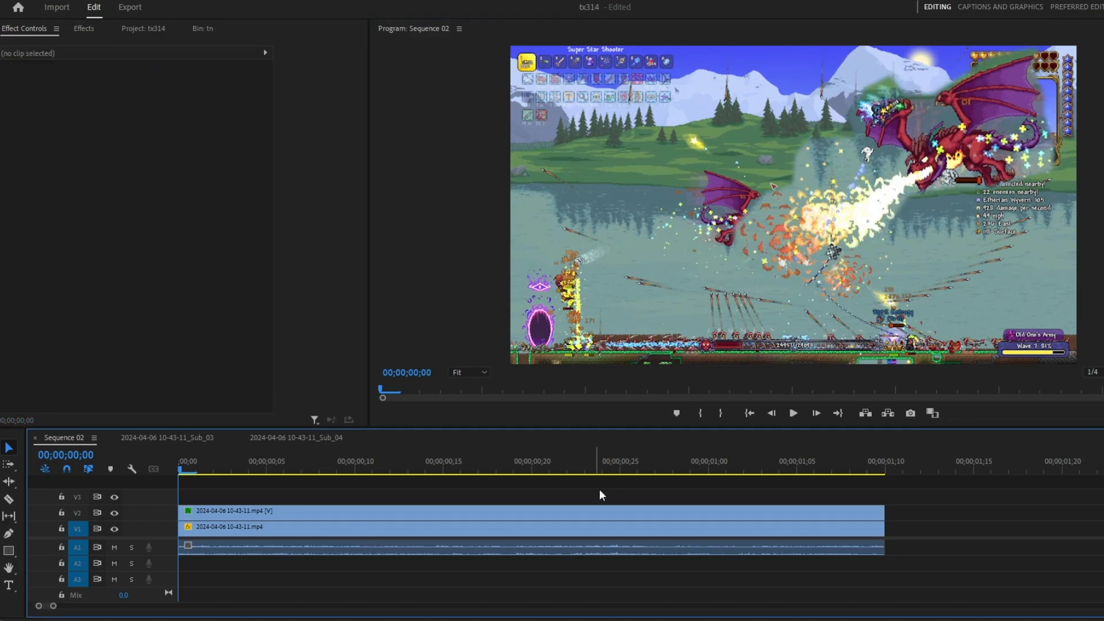
Compare mask feather values of 0 and 20 on the V2 clip's mask and leave the feather at 20
left_click(502, 507)
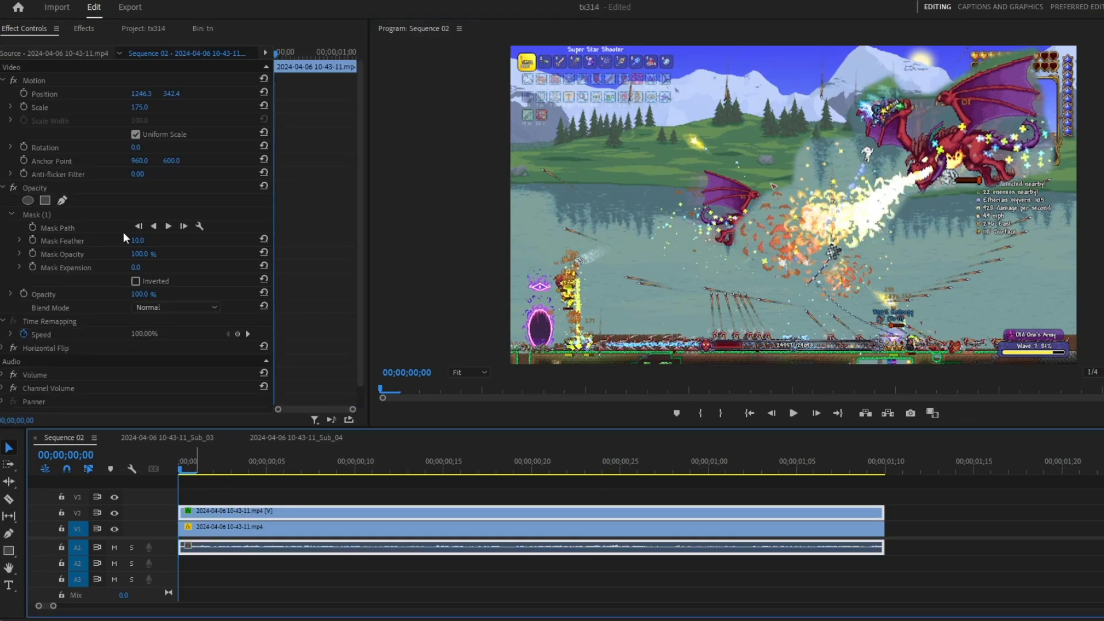
left_click_drag(138, 242, 142, 241)
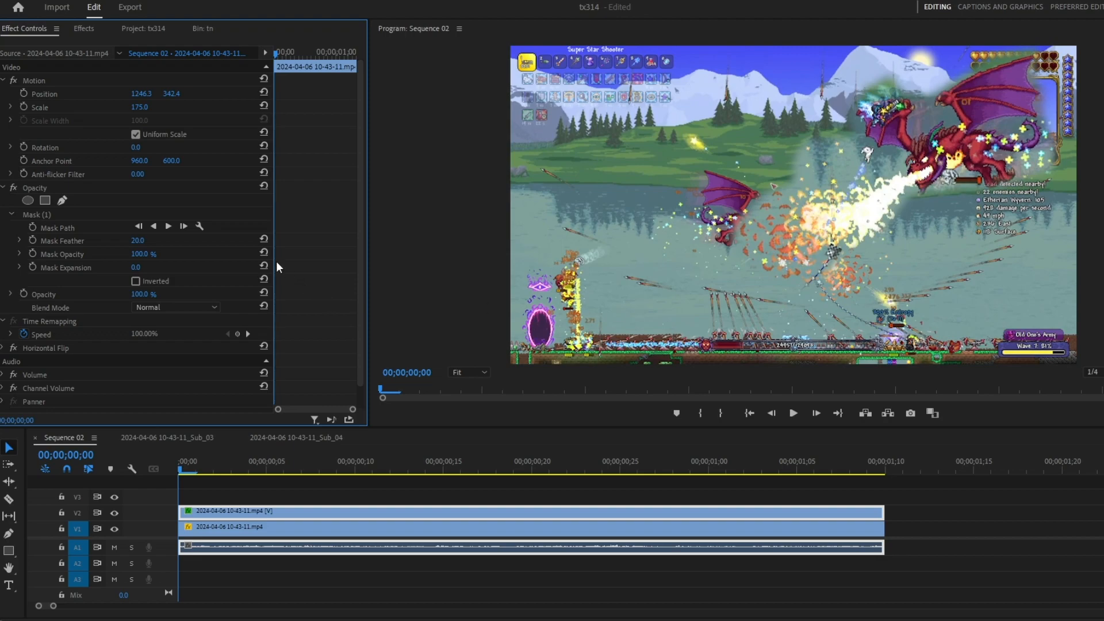
left_click_drag(138, 242, 127, 242)
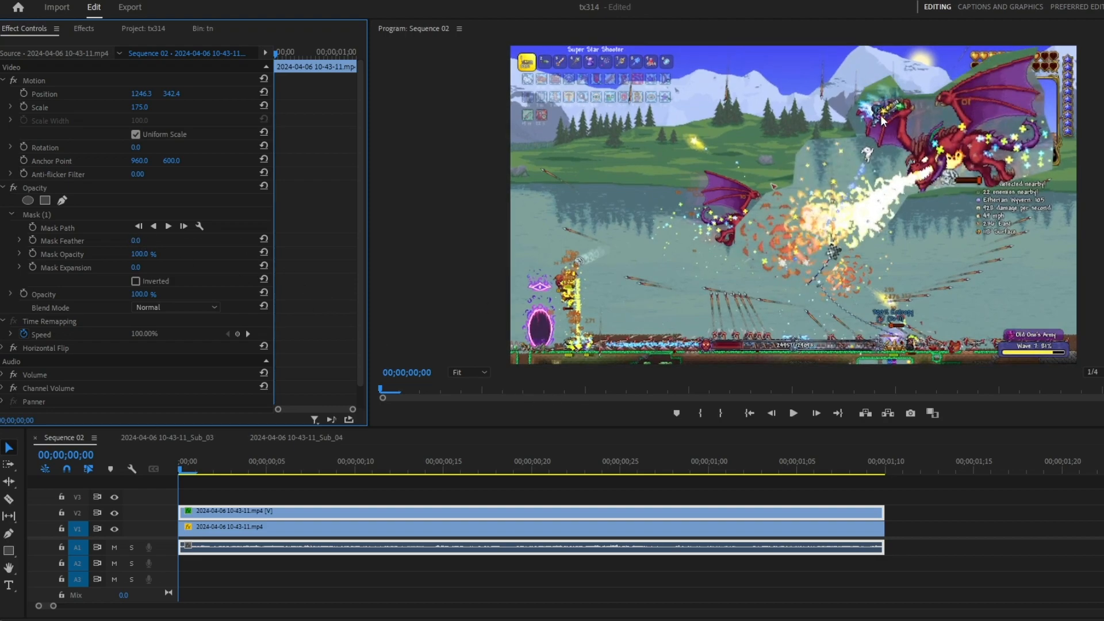
key("grave")
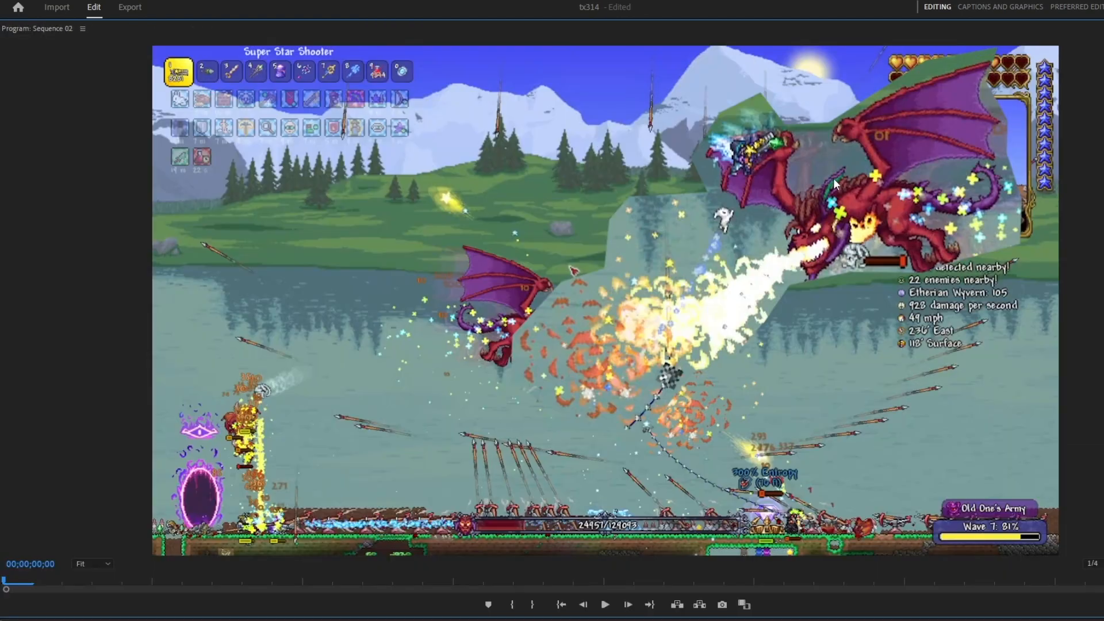
key("grave")
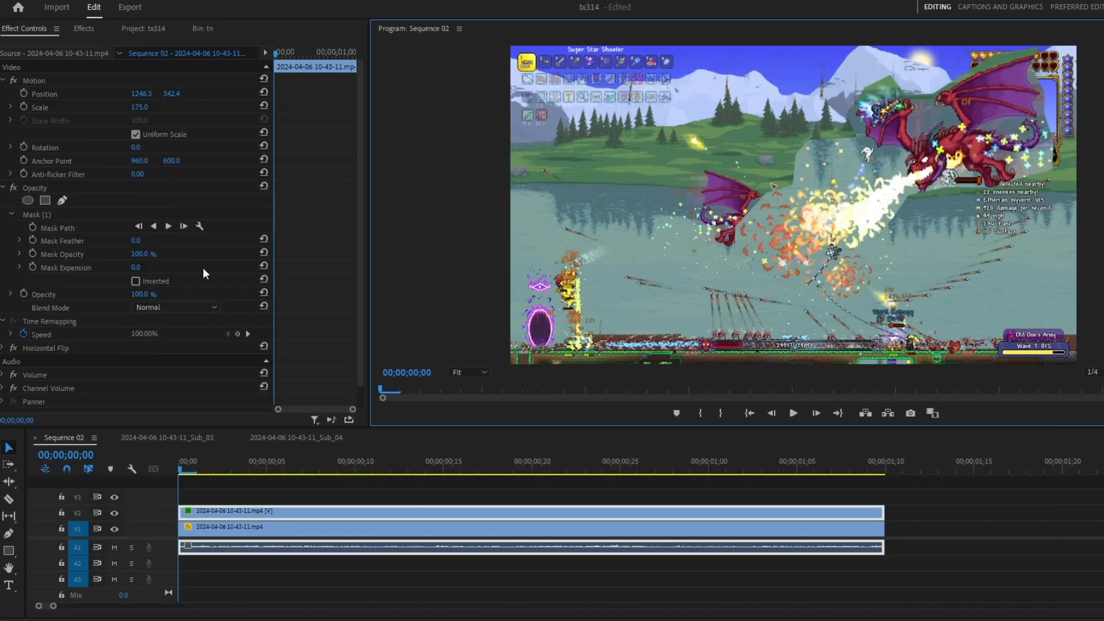
left_click_drag(130, 239, 142, 239)
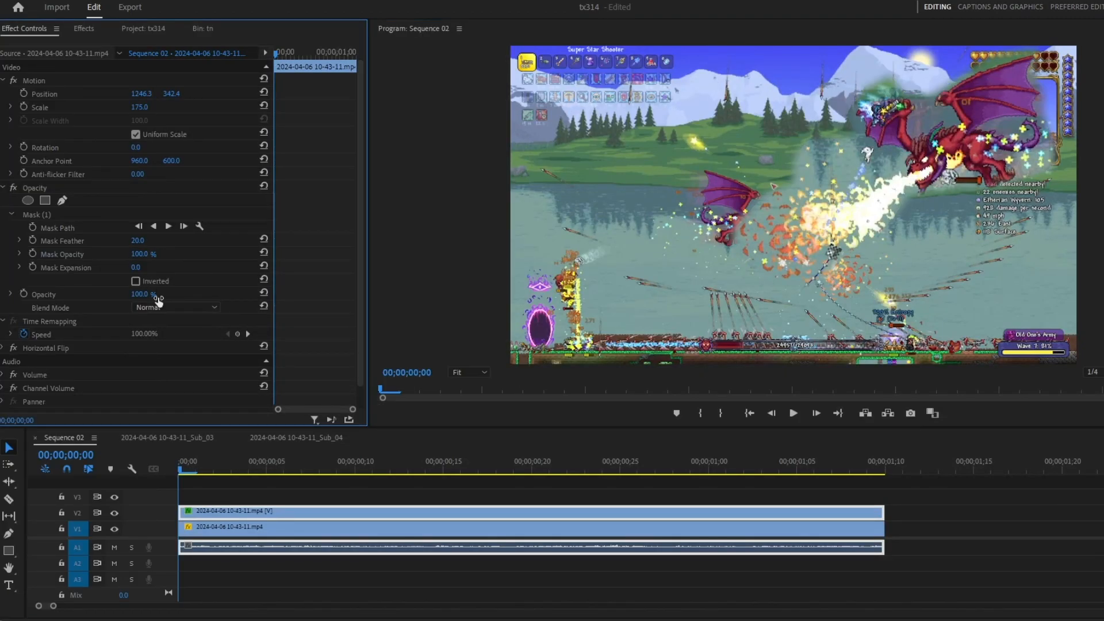
key("grave")
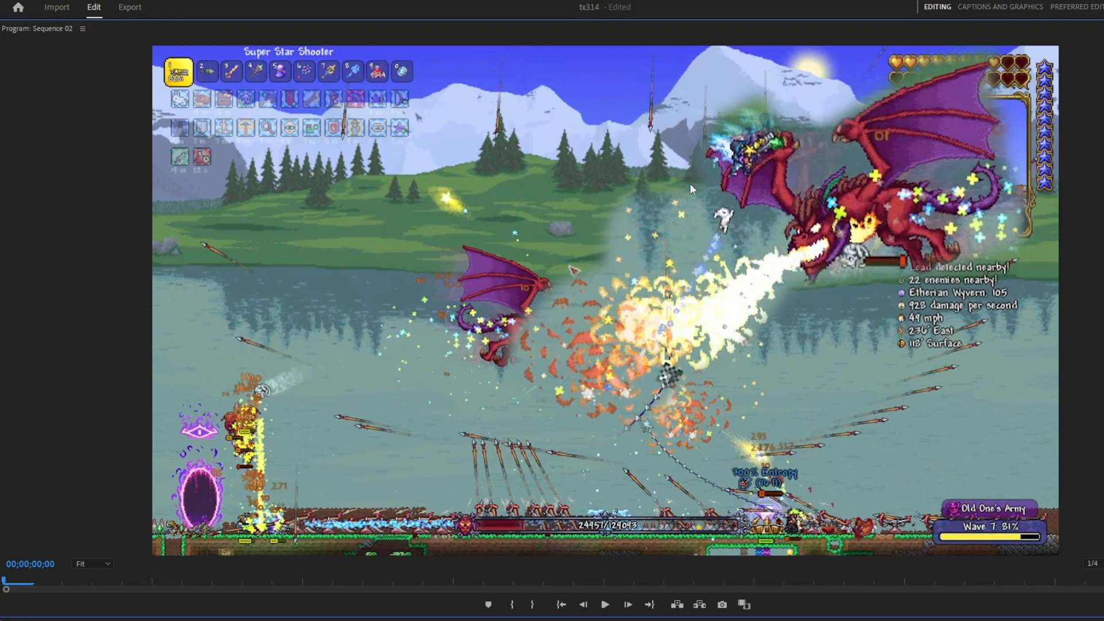
key("grave")
left_click(509, 485)
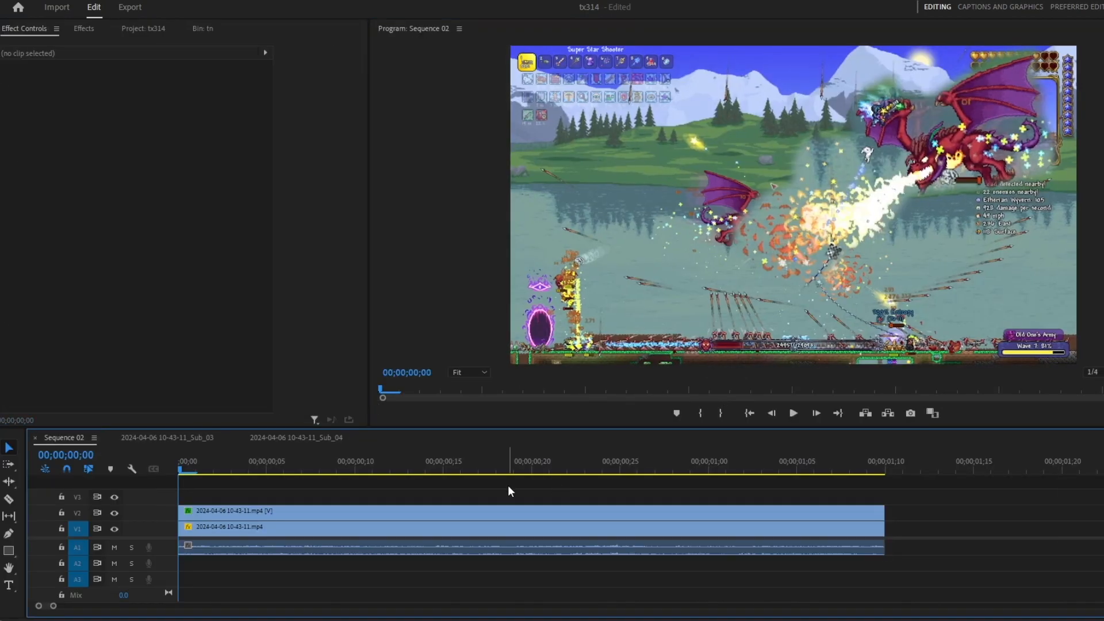
Delete the V2 clip's opacity mask to see the clip unmasked, and undo the deletion
left_click(344, 511)
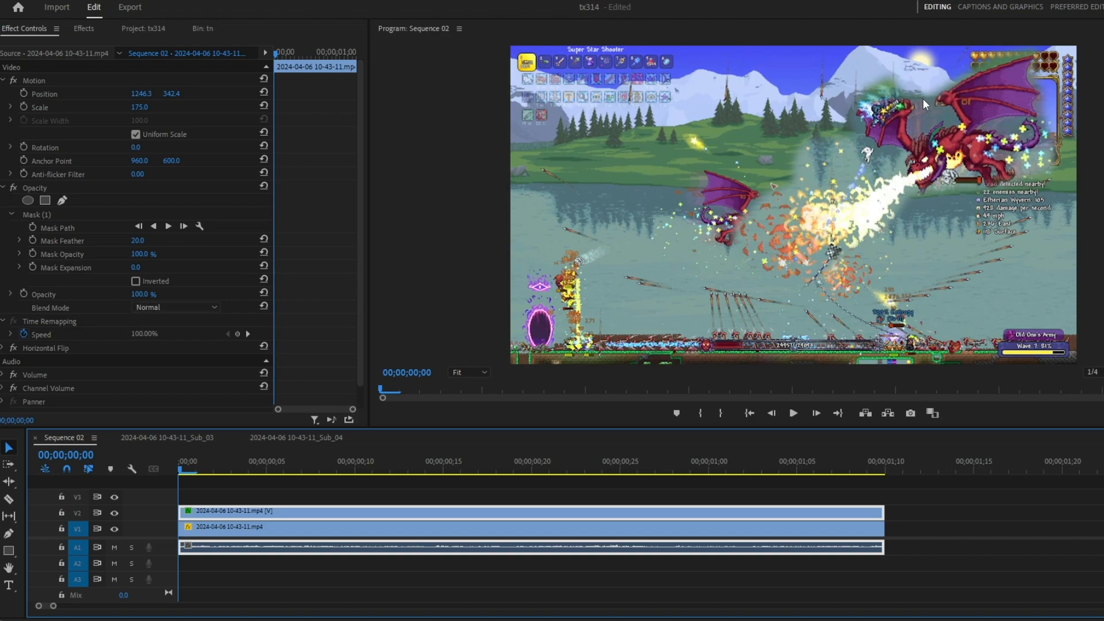
left_click(57, 214)
key("Delete")
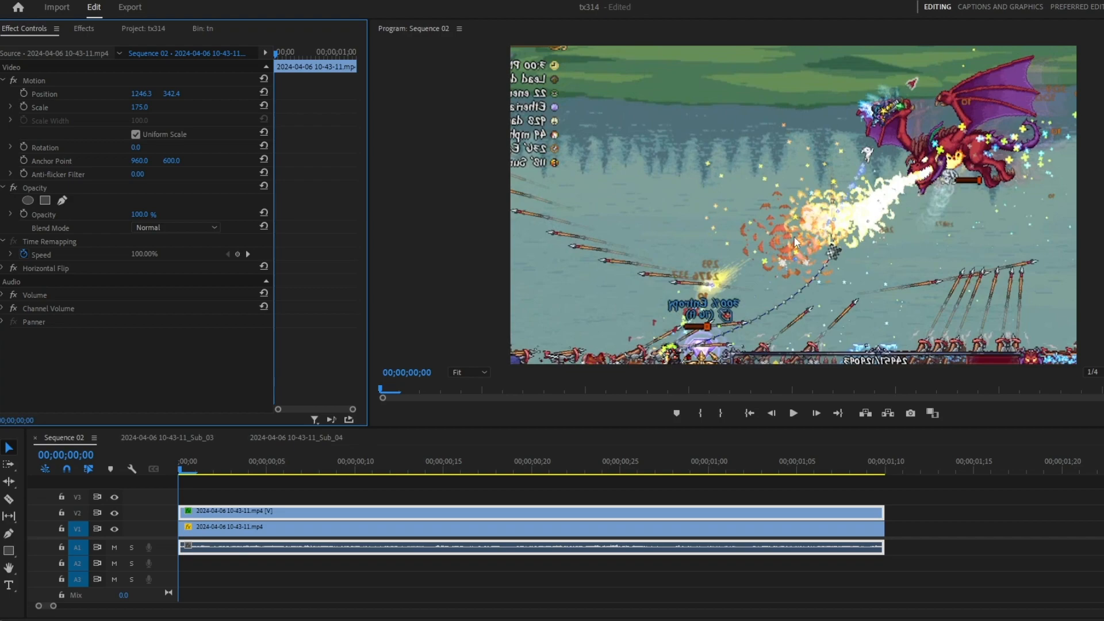
left_click(251, 500)
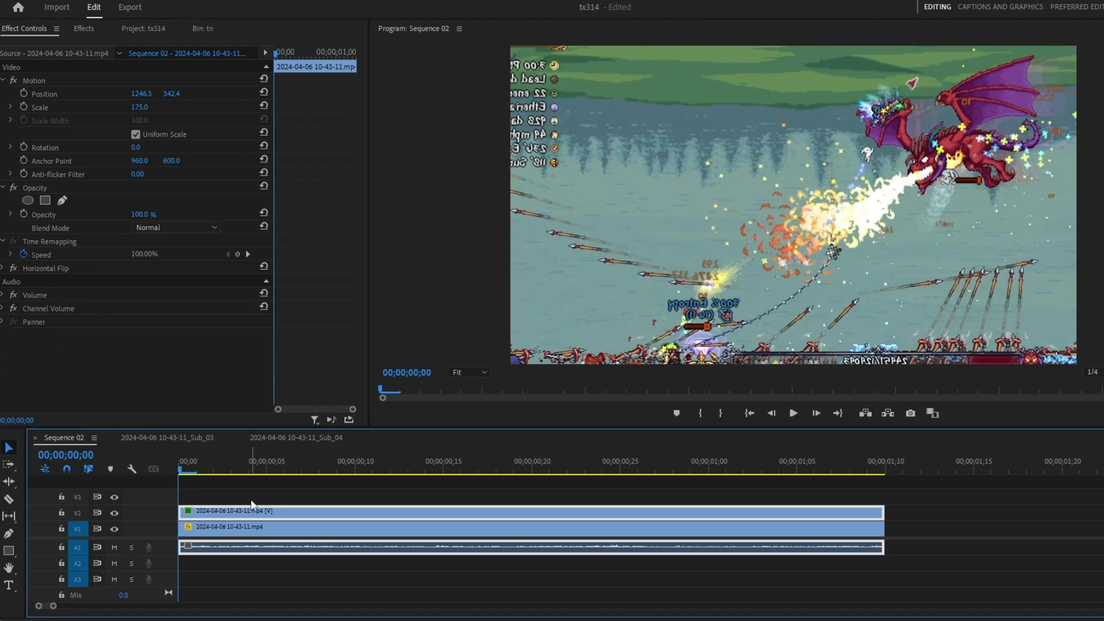
left_click(250, 509)
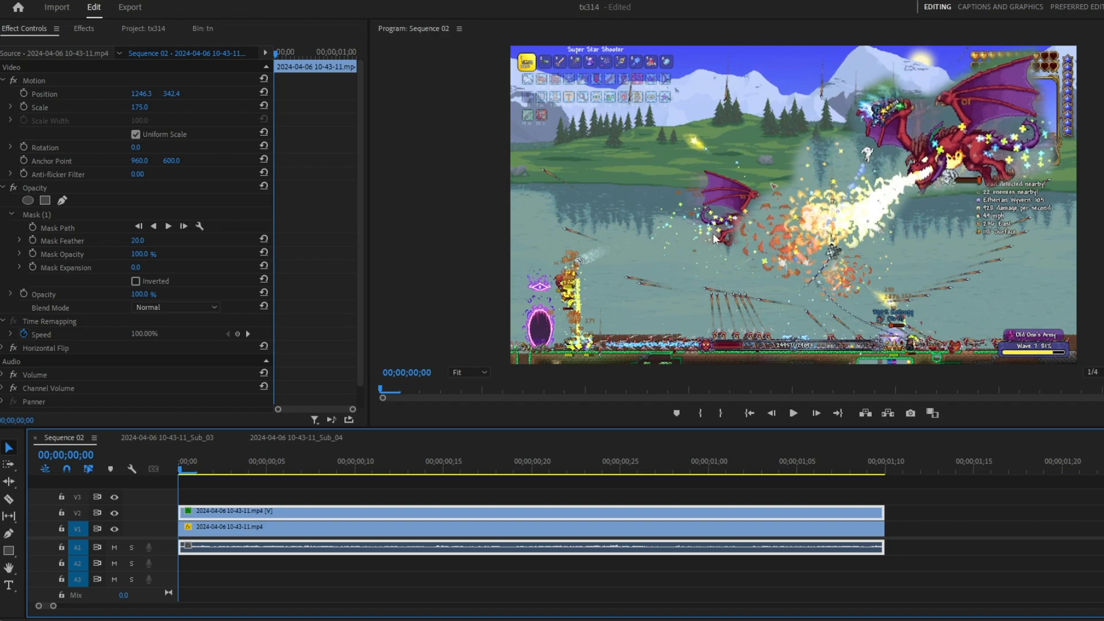
Enlarge the V1 background clip and move it to a position of about 2503, -172 to bring the portal into frame
left_click(257, 525)
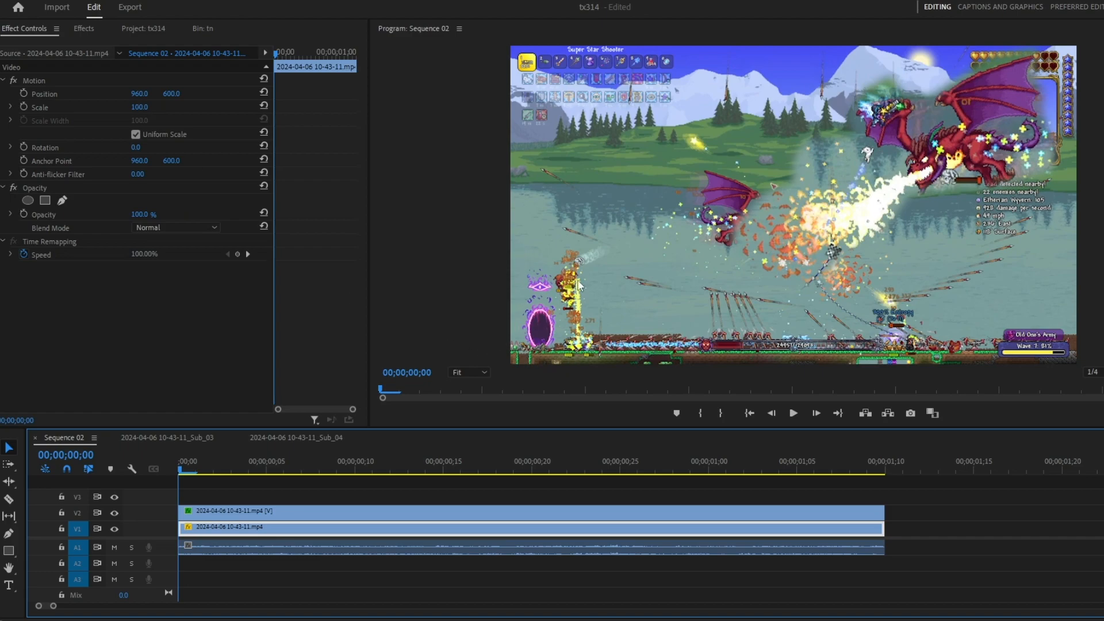
left_click_drag(142, 108, 174, 78)
left_click(174, 81)
left_click_drag(664, 298, 879, 184)
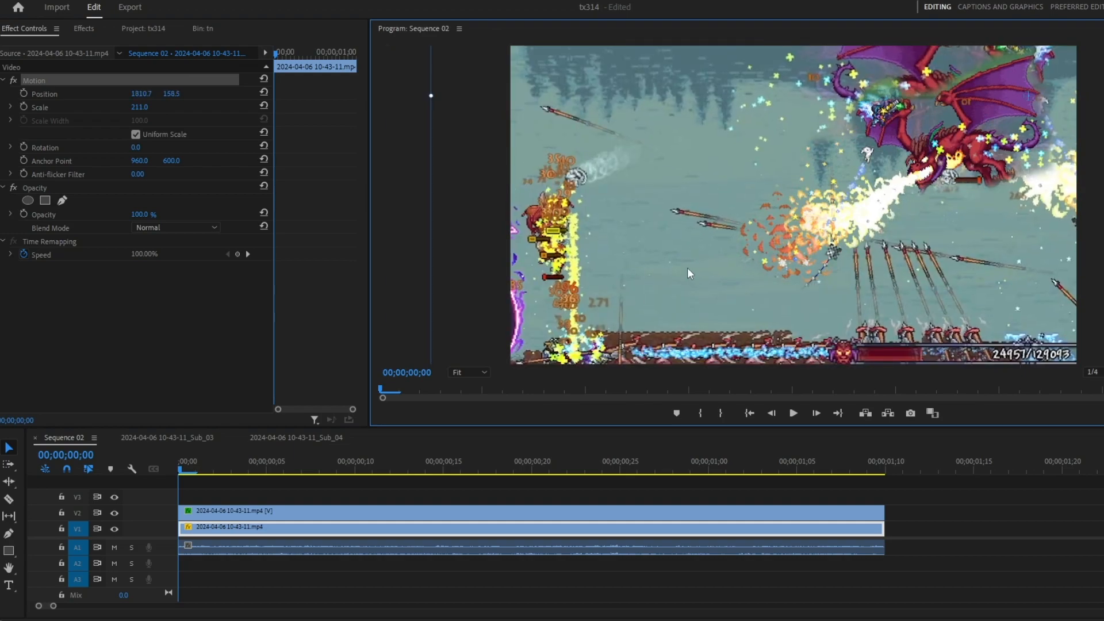
left_click_drag(671, 275, 783, 233)
mouse_move(165, 94)
left_mouse_down()
mouse_move(182, 94)
mouse_move(181, 107)
left_mouse_up()
left_click_drag(561, 285, 670, 216)
Set the V1 clip's scale to 250 and move it to a position of about 2393, -75
left_click(141, 108)
type("250")
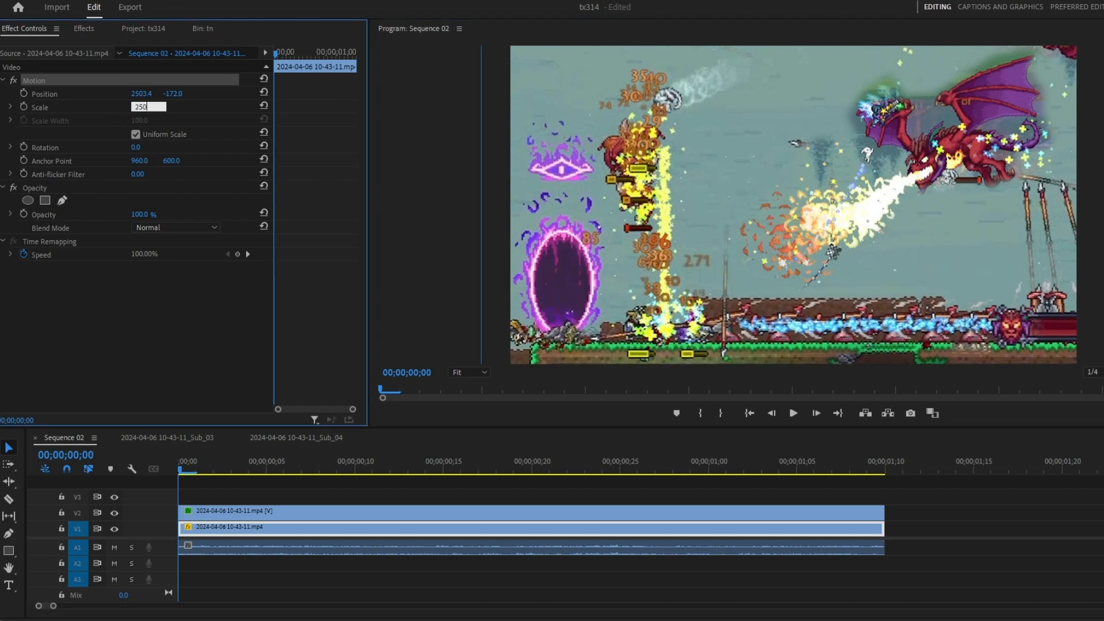
key("Return")
left_click_drag(630, 237, 598, 267)
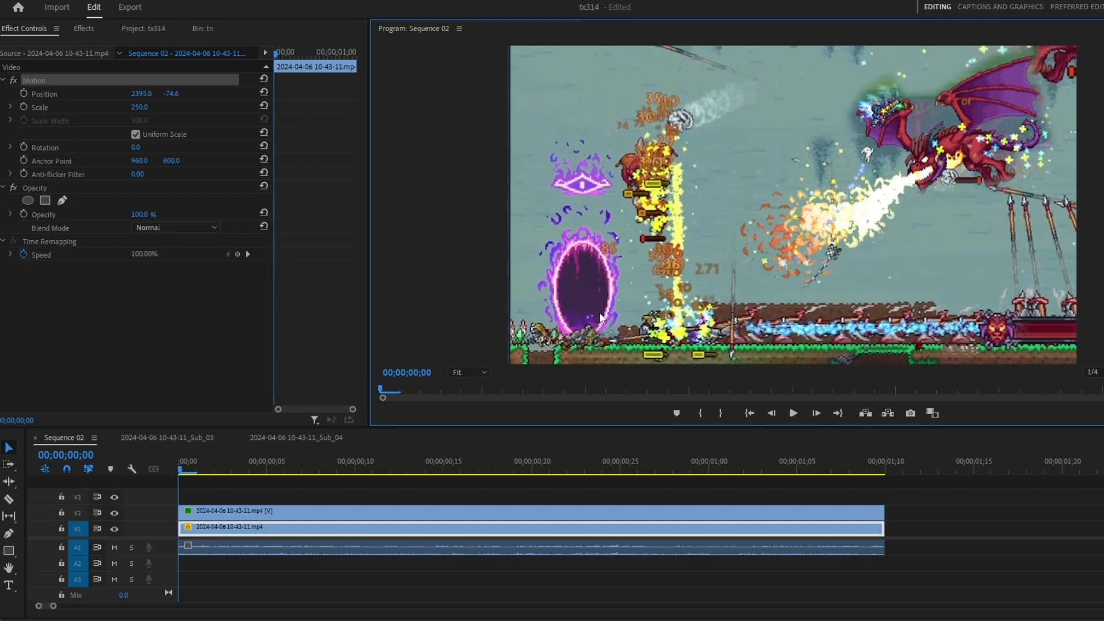
left_click(747, 495)
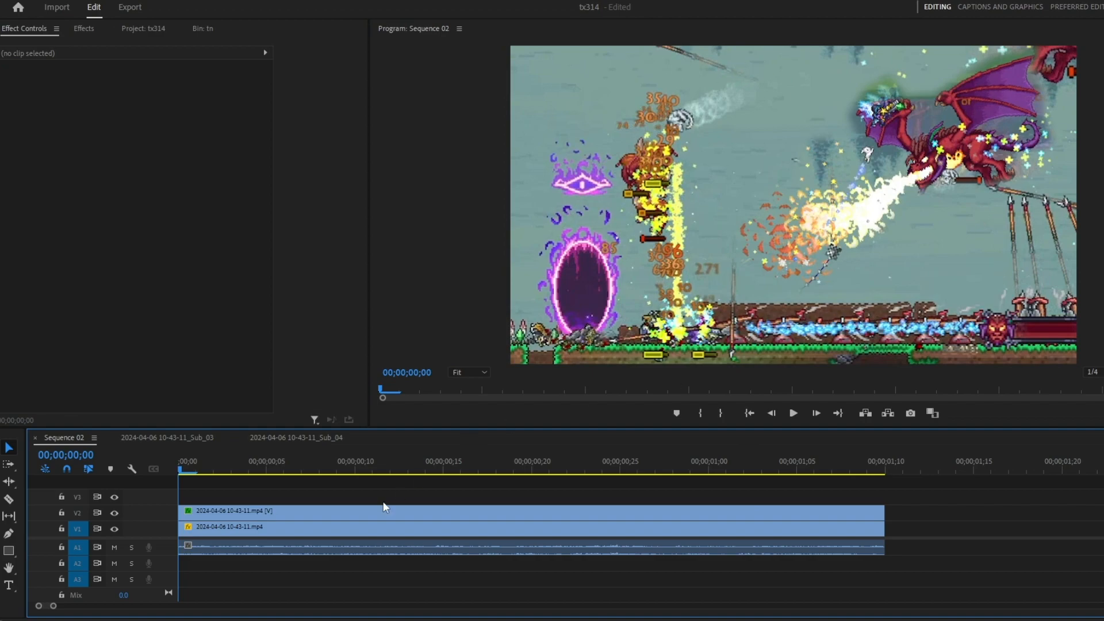
Set the V1 clip's scale to 200 and move it to a position of about 1897, 155 so the portal sits at the lower edge
left_click(363, 515)
left_click(363, 524)
left_click(143, 107)
type("200")
key("Return")
left_click(213, 80)
left_click_drag(707, 302, 588, 369)
left_click(536, 484)
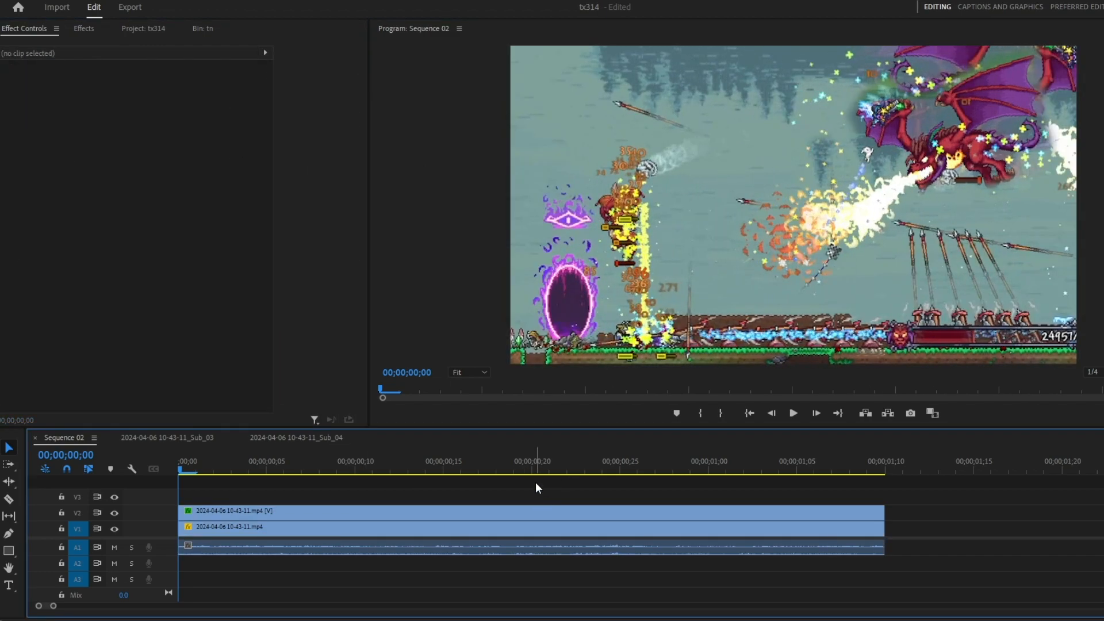
left_click(500, 527)
left_click_drag(139, 89, 132, 90)
left_click(368, 486)
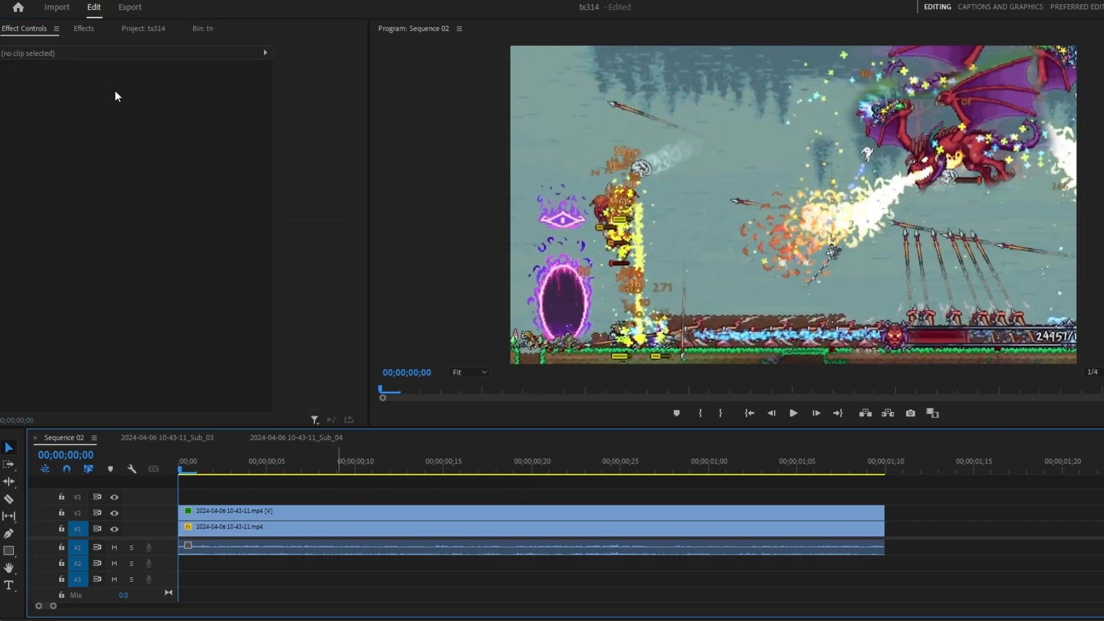
Copy the Terraria logo and Part 13 title from Nested Sequence 02 to the start of Sequence 02, above the gameplay clips
left_click(143, 27)
left_click(207, 28)
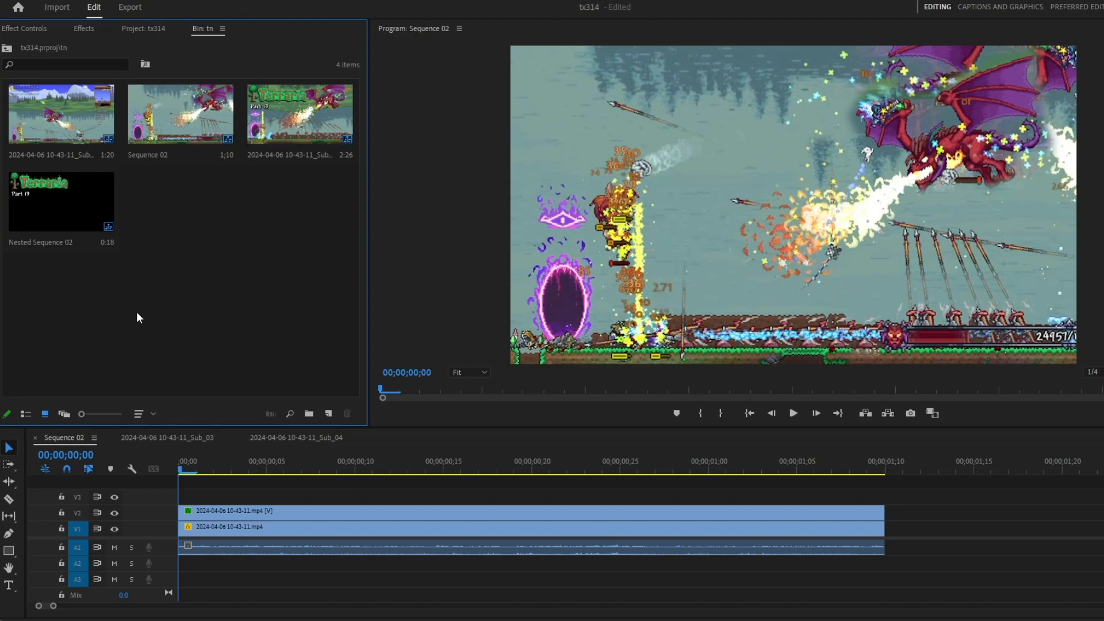
double_click(72, 205)
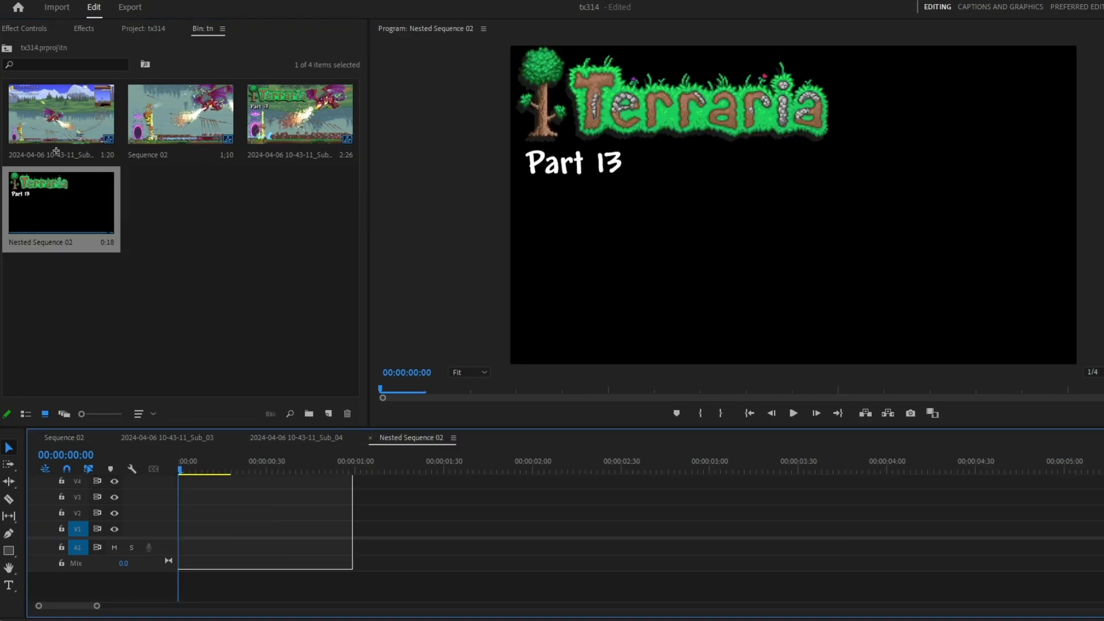
left_click(80, 437)
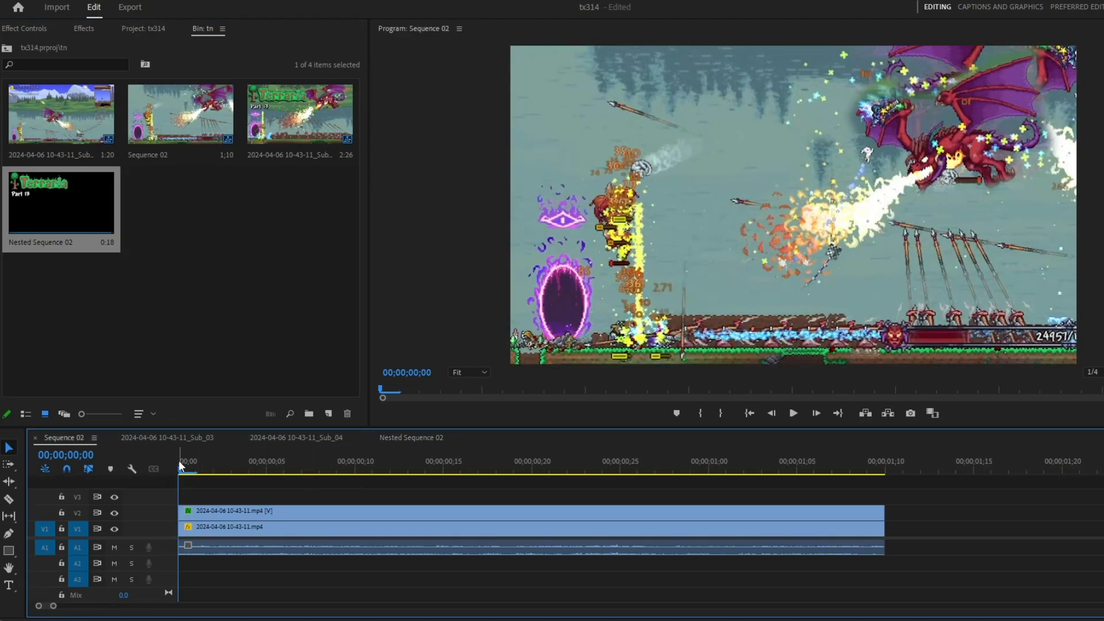
key("ctrl+v")
left_click_drag(196, 463, 167, 461)
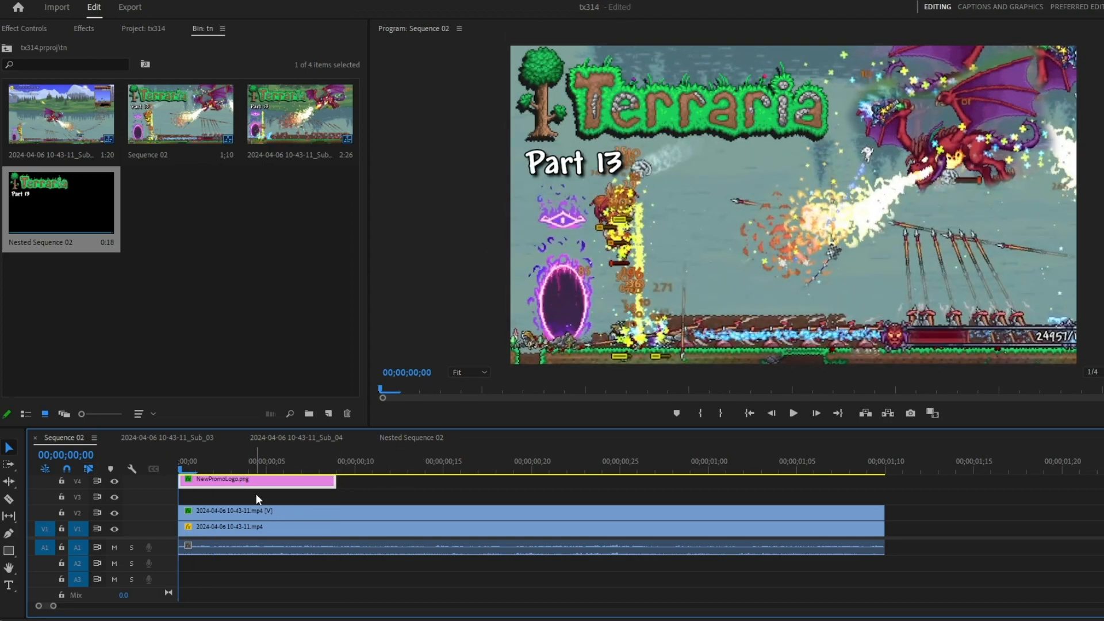
scroll(283, 498, "up", 3)
scroll(283, 499, "down", 3)
left_click(281, 499)
scroll(281, 500, "up", 1)
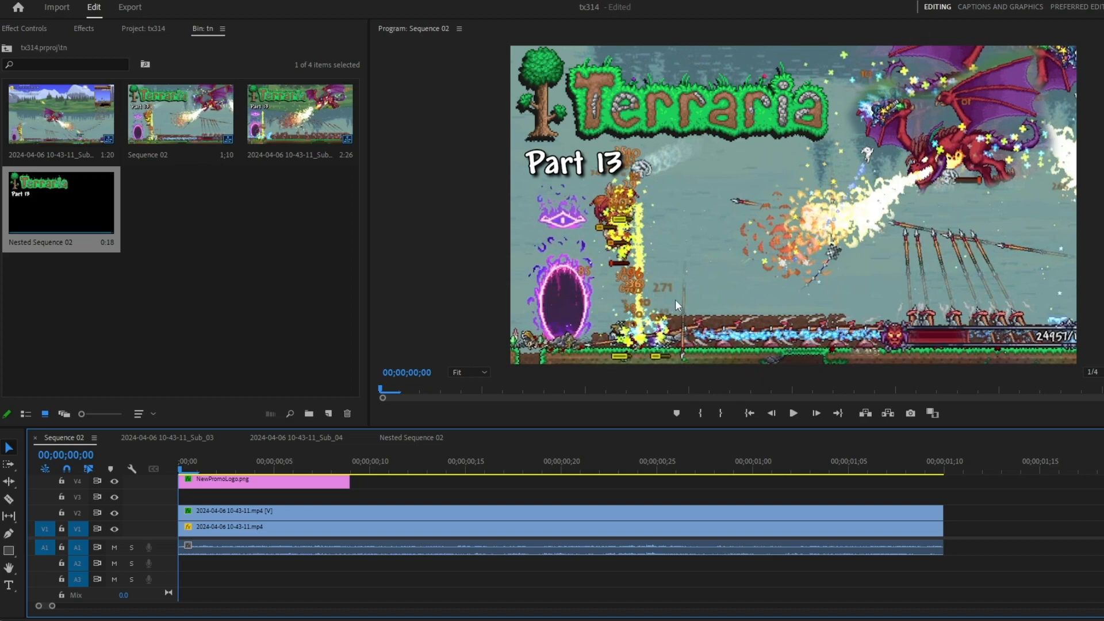
Preview the frame without V2, move the masked dragon clip up to V3, and duplicate the V1 clip onto V2 past its end
left_click(114, 513)
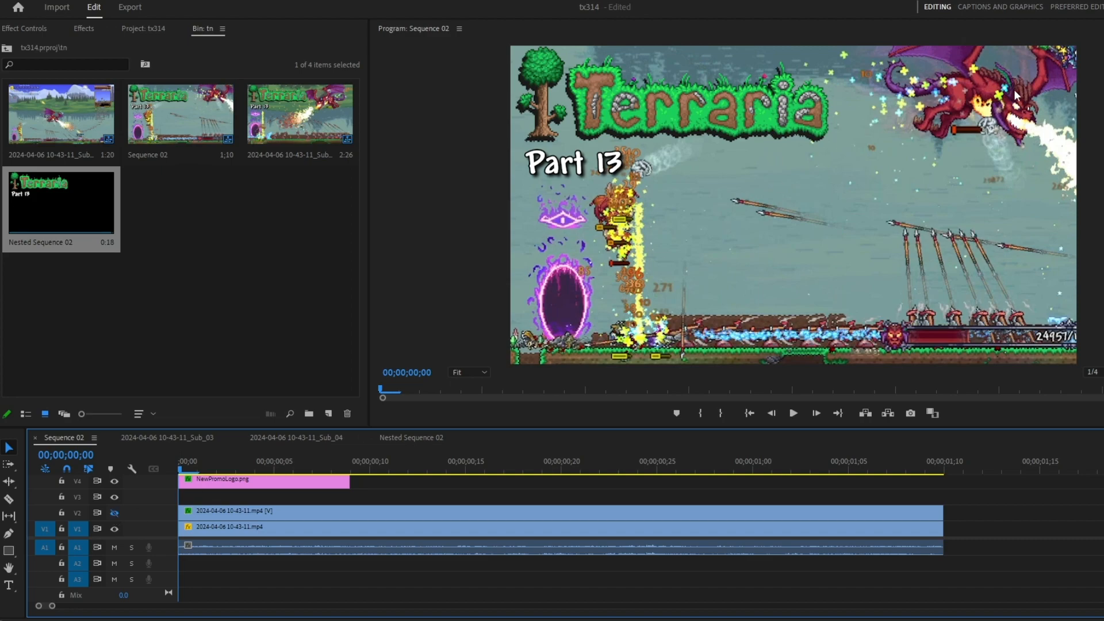
left_click(114, 513)
left_click_drag(269, 515, 278, 501)
left_click(256, 530)
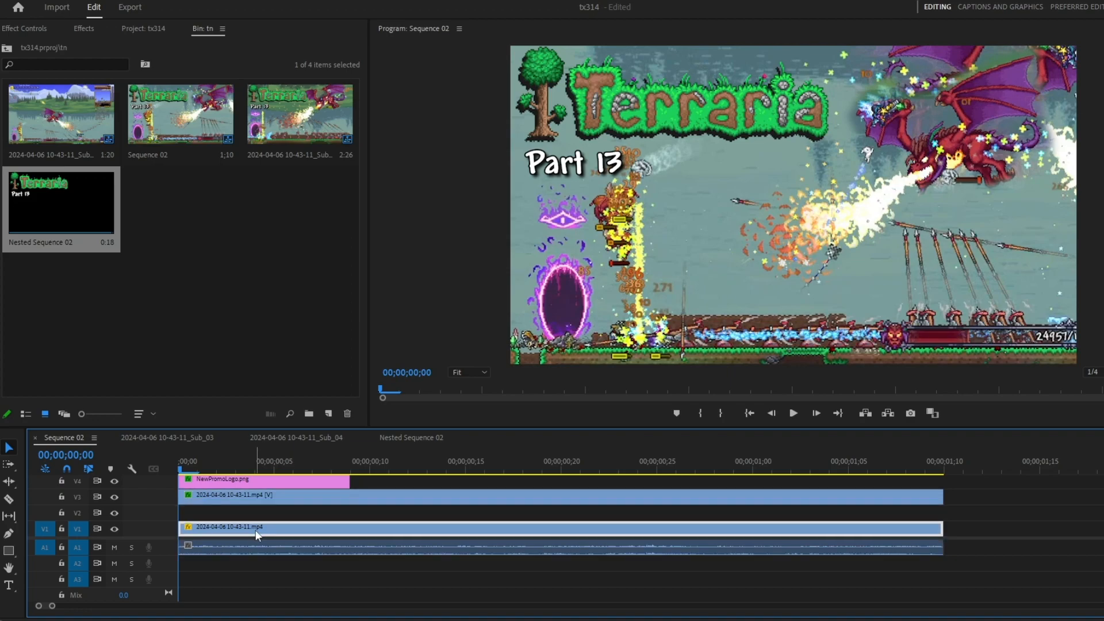
left_click_drag(245, 525, 977, 513)
Add a rectangular opacity mask to the V1 clip and place it over the logo's tree and the Part 13 title
left_click(328, 529)
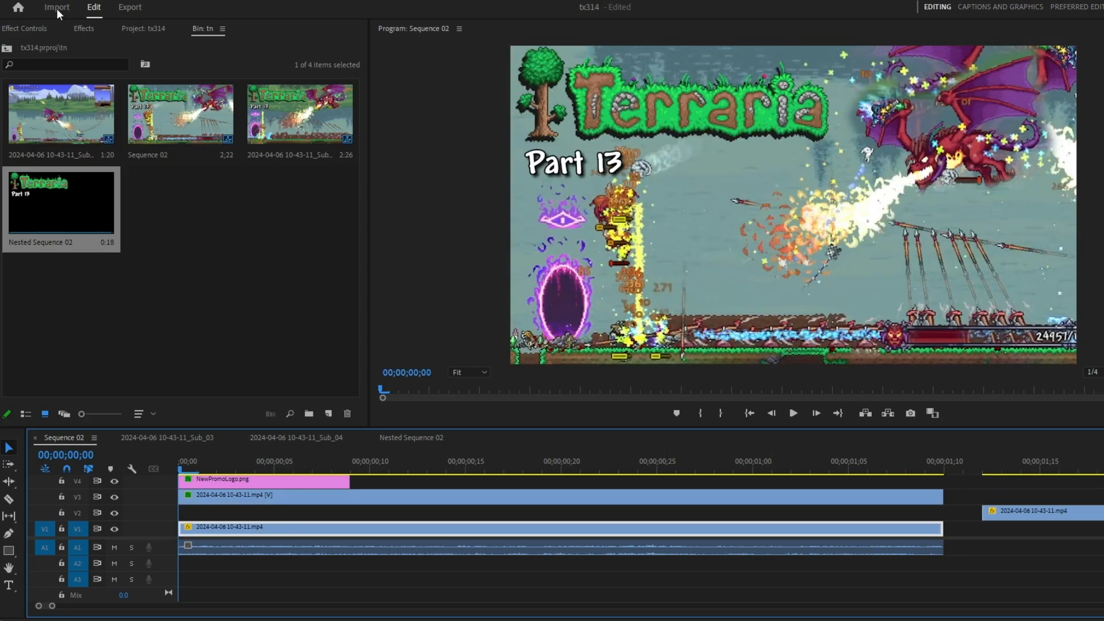
left_click(26, 25)
left_click(45, 201)
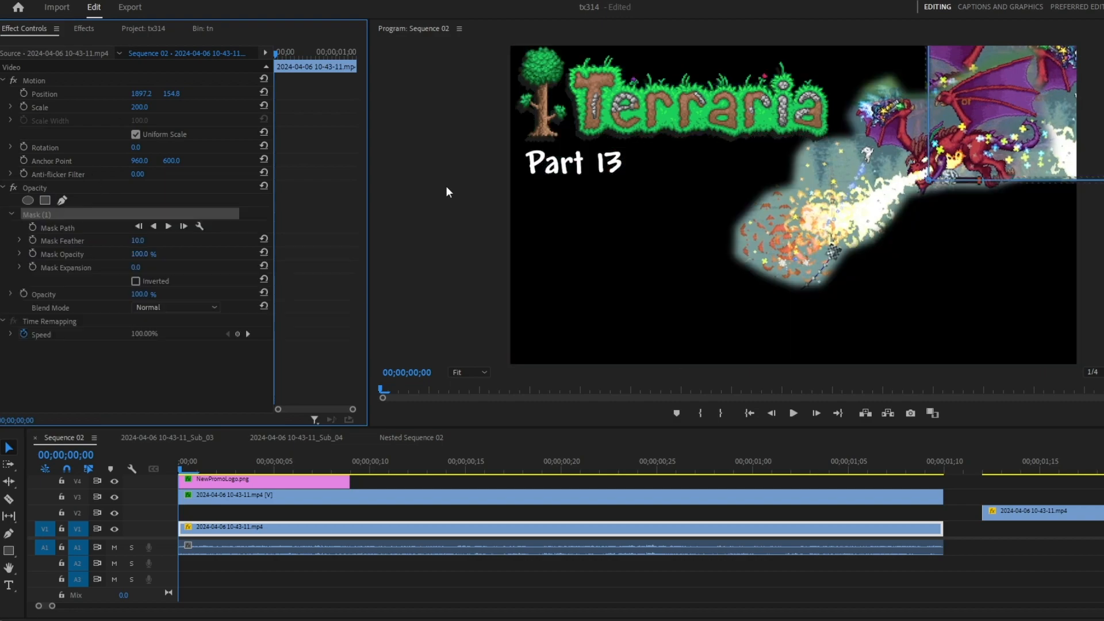
left_click_drag(978, 95, 439, 104)
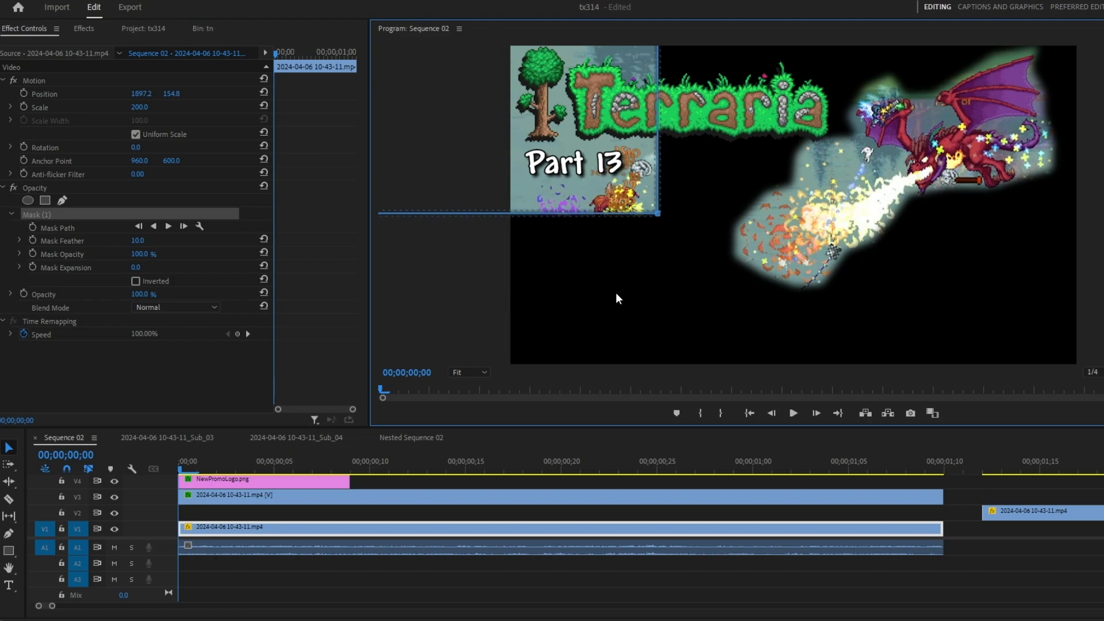
Stretch the mask's two lower corners down past the frame's bottom edge so it covers the portal and the player
key("grave")
left_click(92, 564)
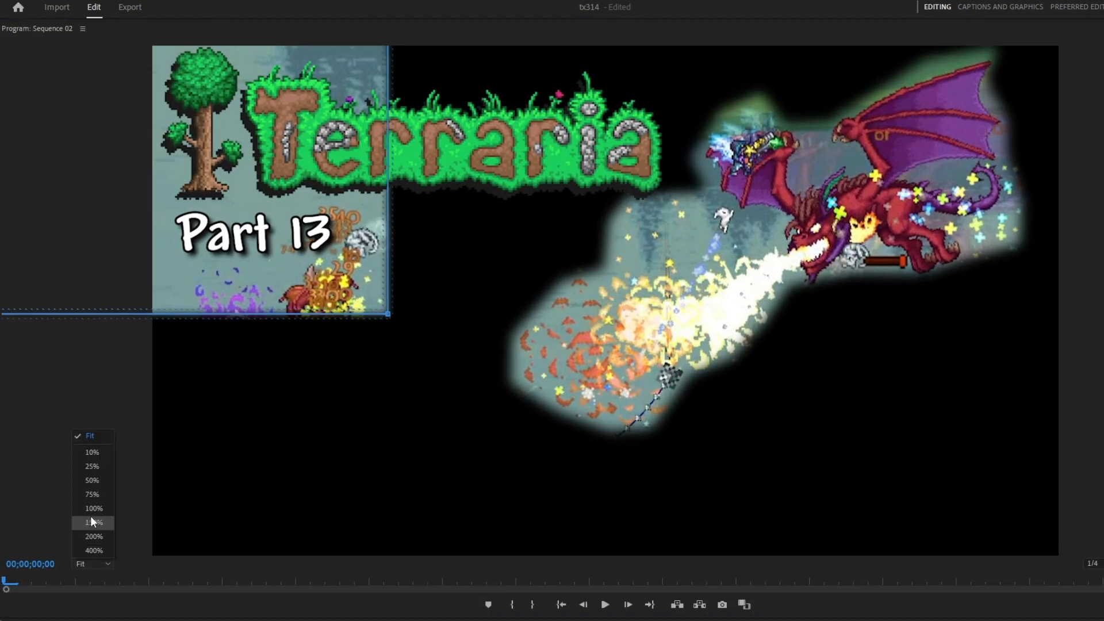
left_click(89, 520)
left_click(90, 564)
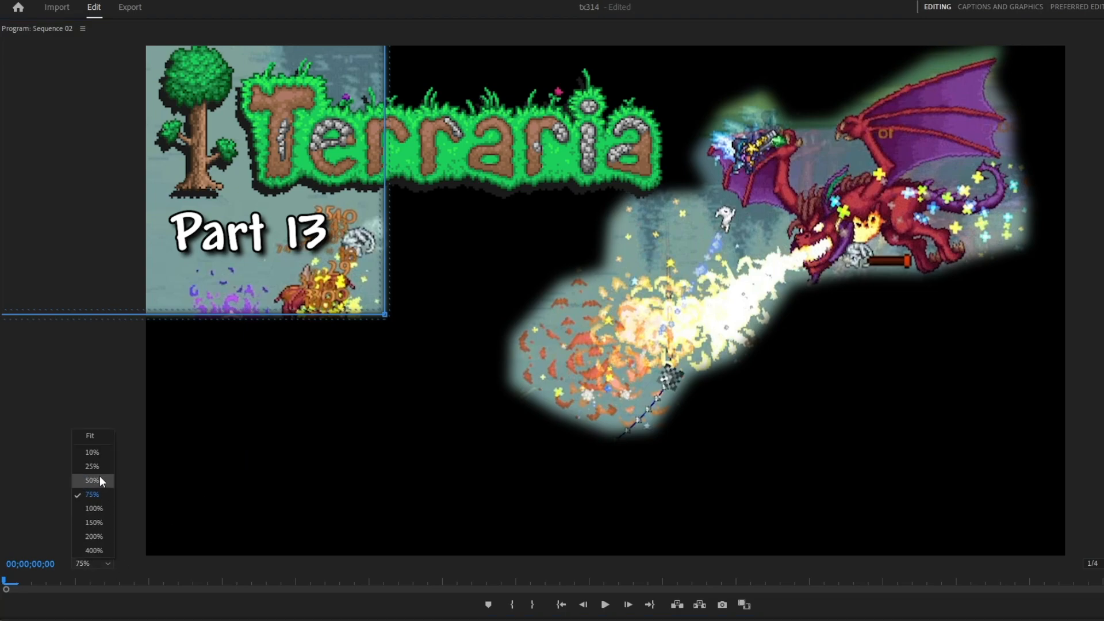
left_click(99, 475)
left_click_drag(459, 311, 449, 496)
left_click_drag(149, 308, 154, 506)
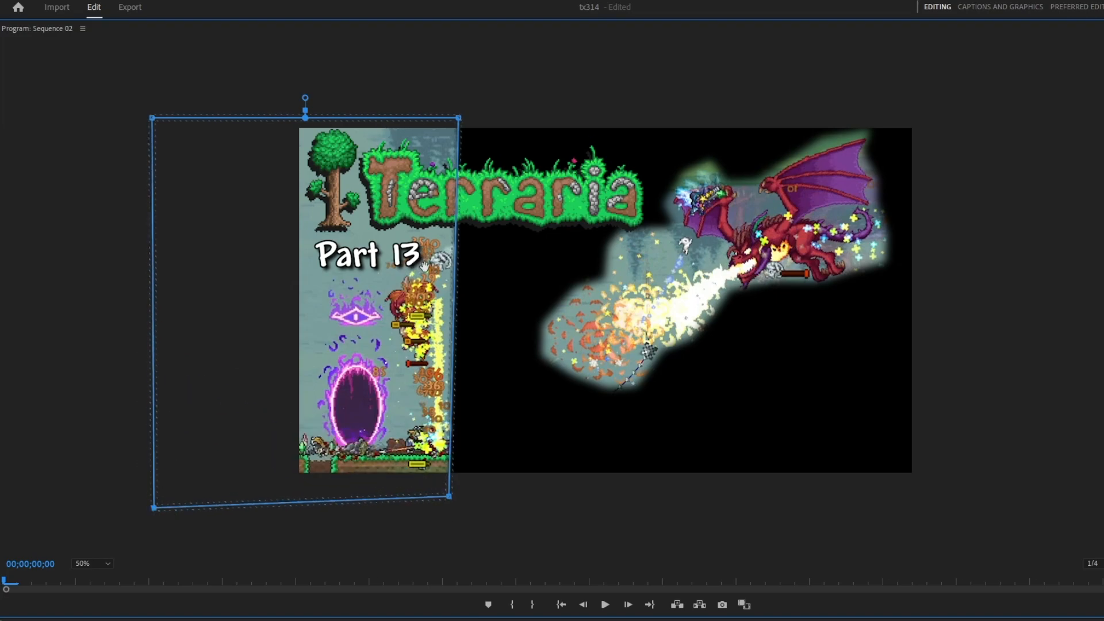
Pull the mask's inner corners slightly inward to straighten the edge beside the player, and save the project
left_click_drag(459, 118, 450, 117)
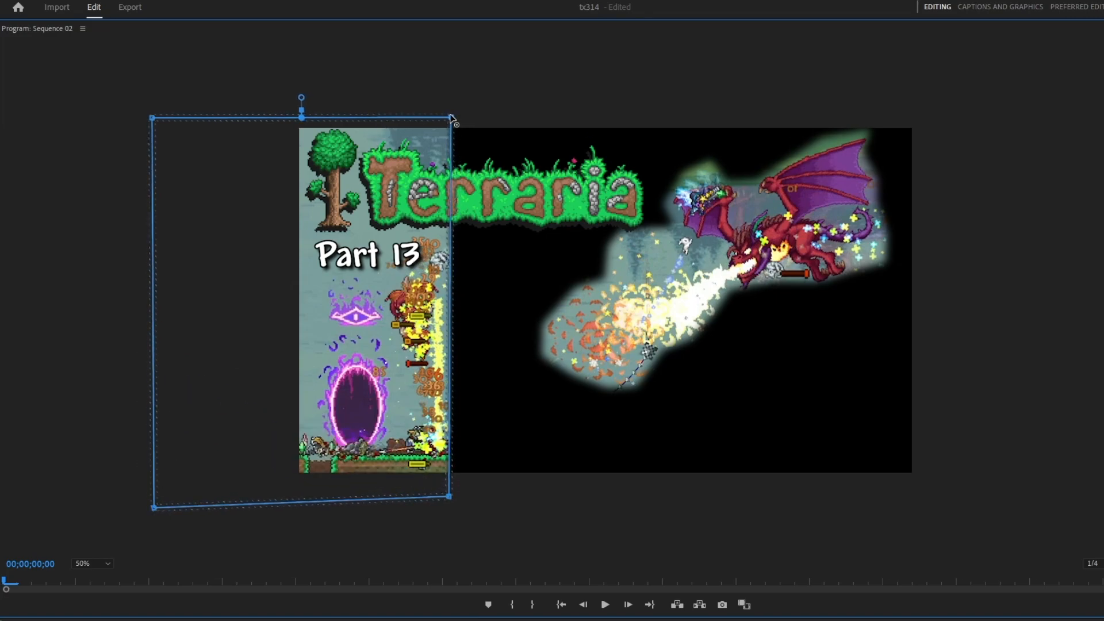
left_click_drag(449, 497, 447, 491)
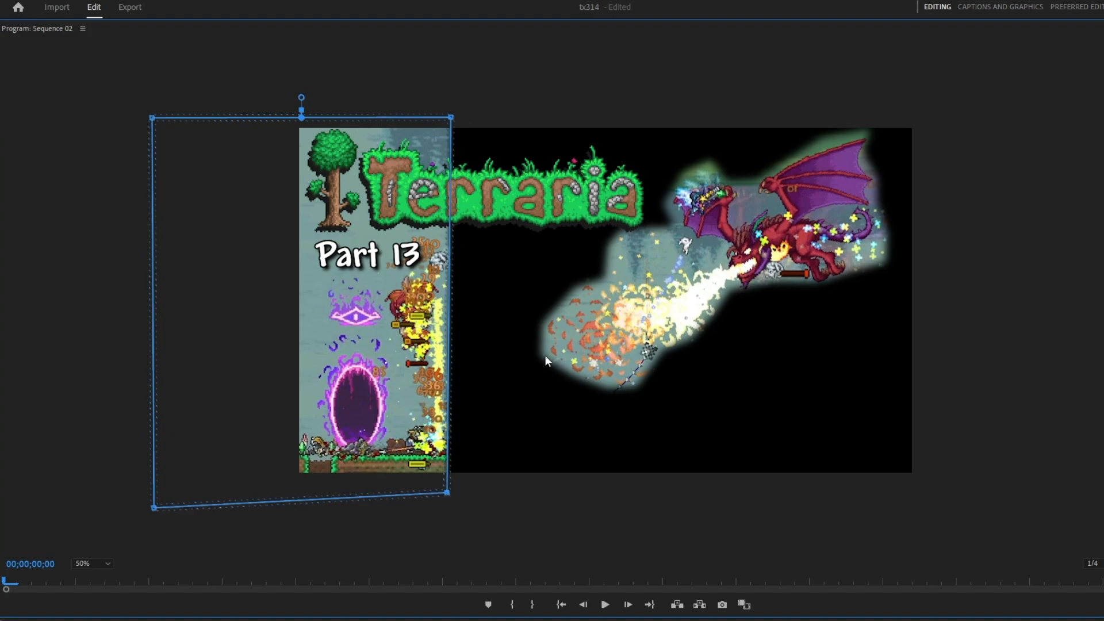
key("grave")
left_click(469, 372)
left_click(463, 384)
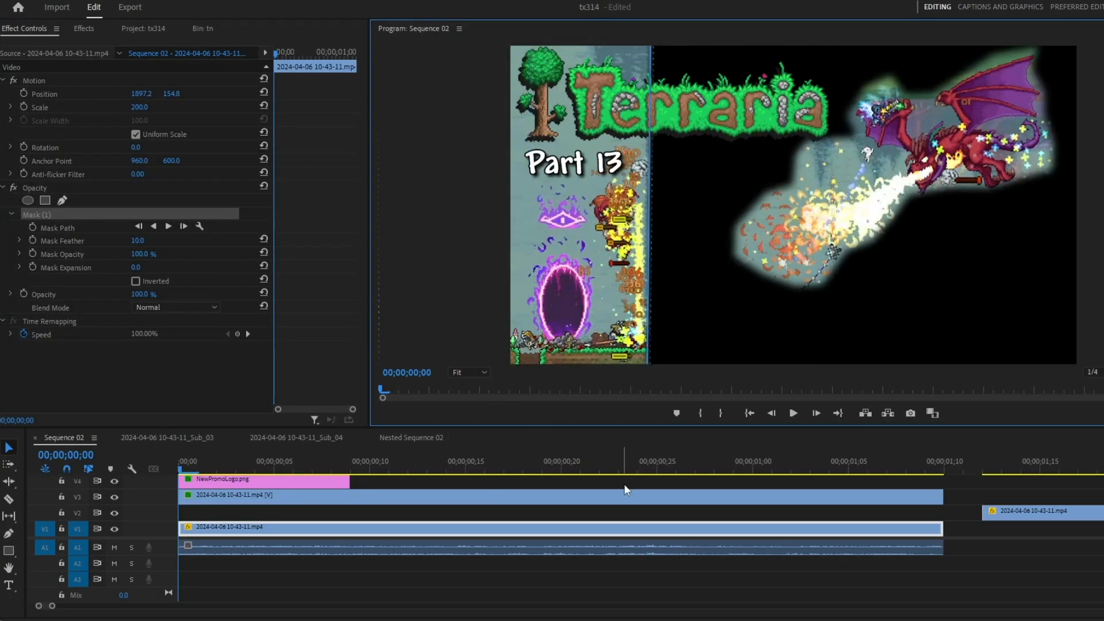
left_click(428, 509)
scroll(388, 498, "up", 2)
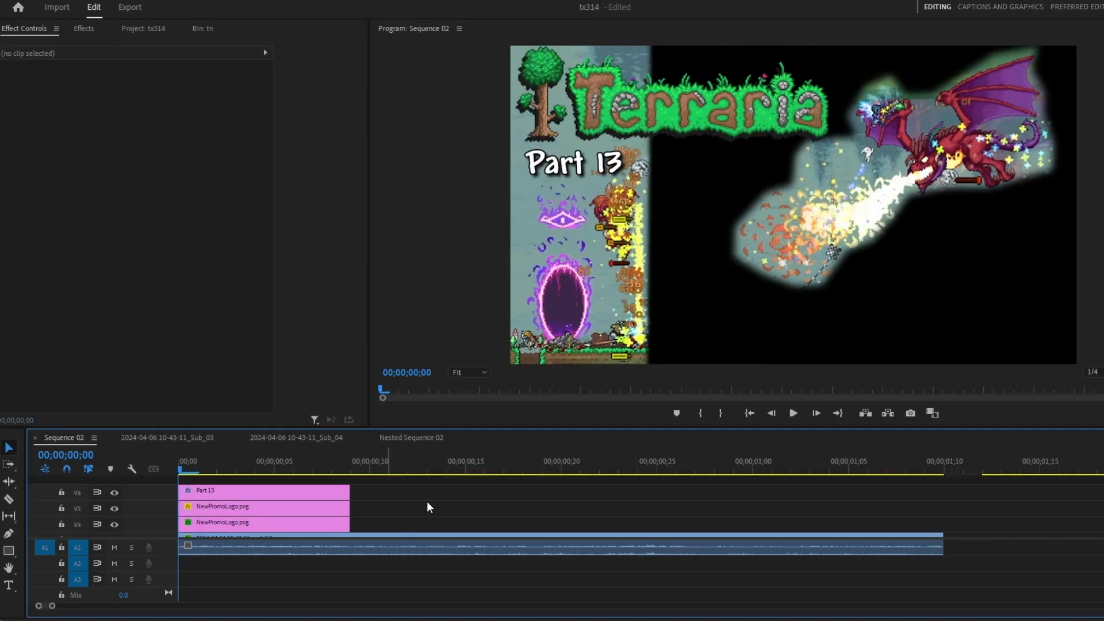
key("ctrl+s")
Compare the V5 Terraria logo with and without its Motion settings, leaving Motion enabled
left_click(231, 523)
left_click(246, 508)
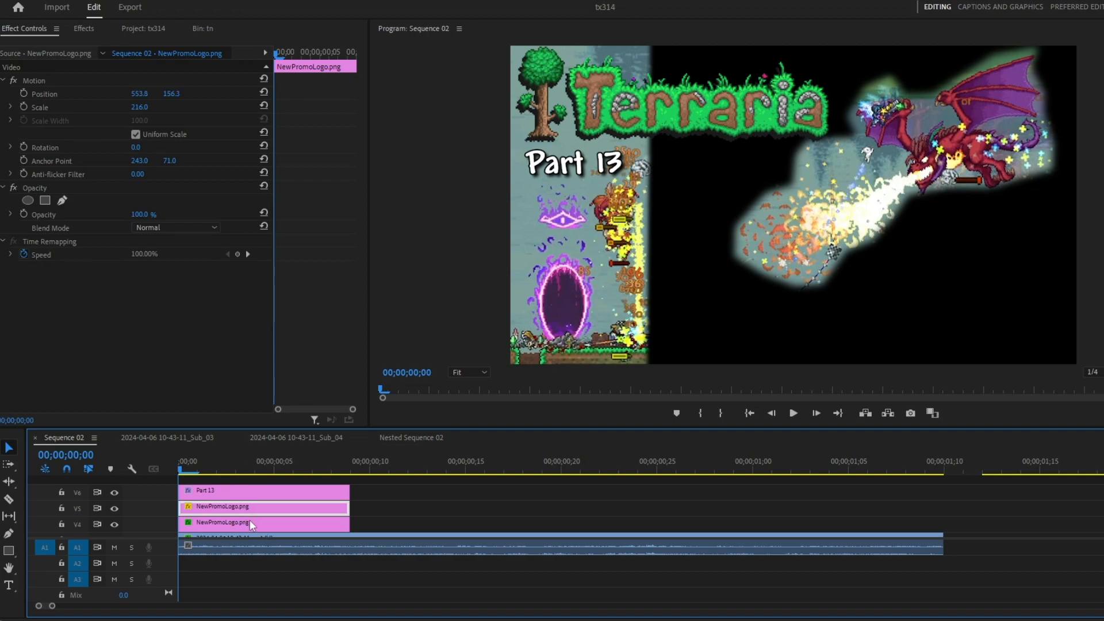
left_click(15, 83)
left_click(15, 81)
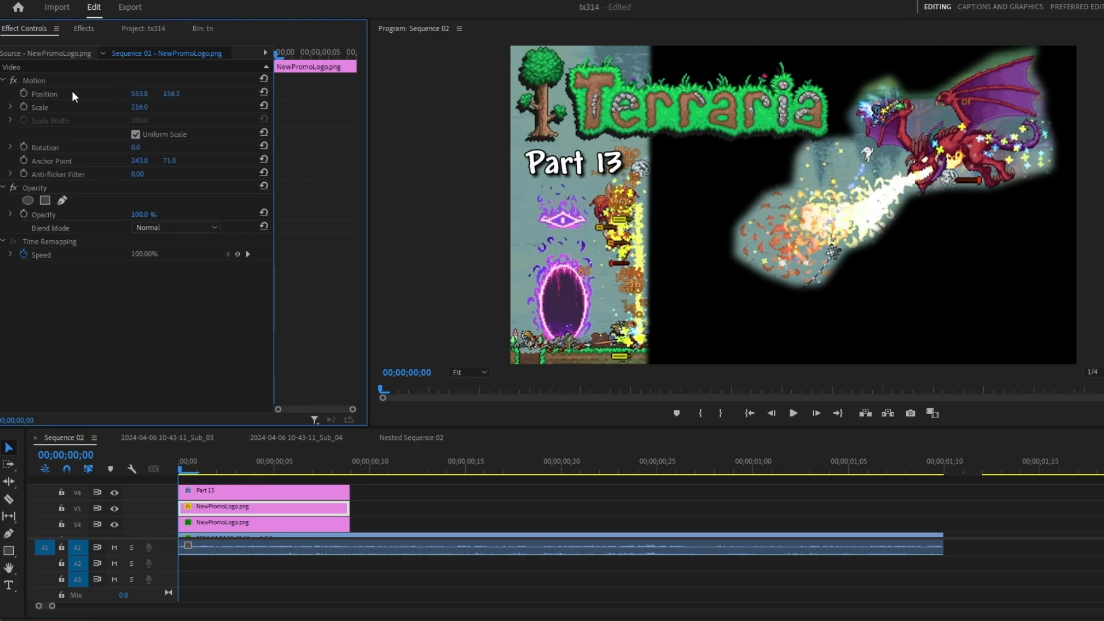
left_click(15, 81)
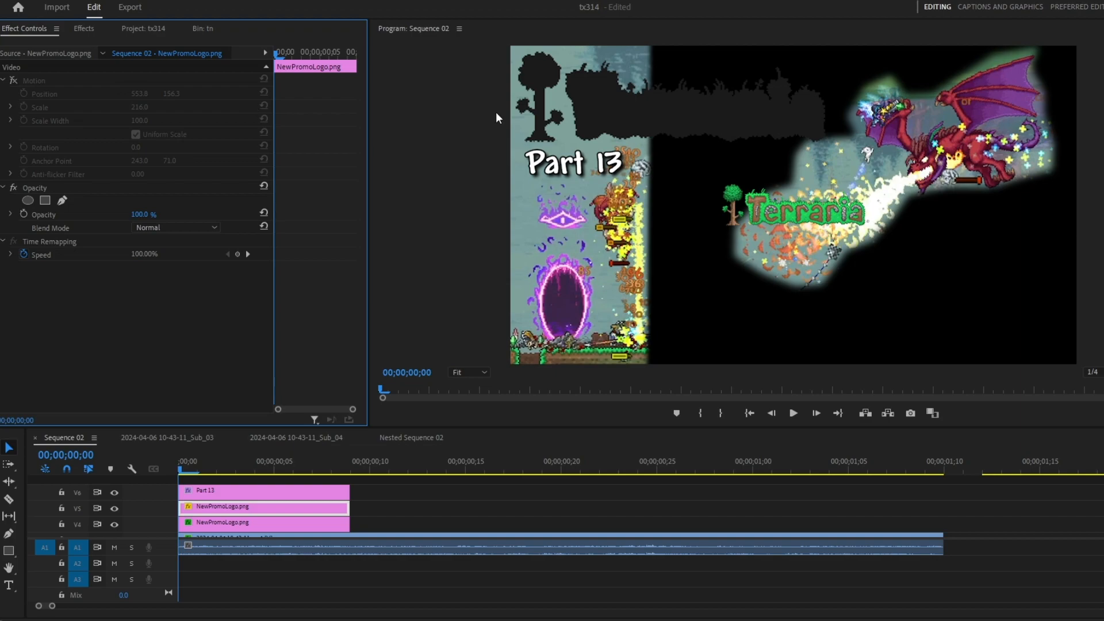
left_click(16, 78)
left_click(425, 520)
Toggle the visibility of V3 and V1 to check what each gameplay layer contributes to the frame
scroll(426, 520, "down", 1)
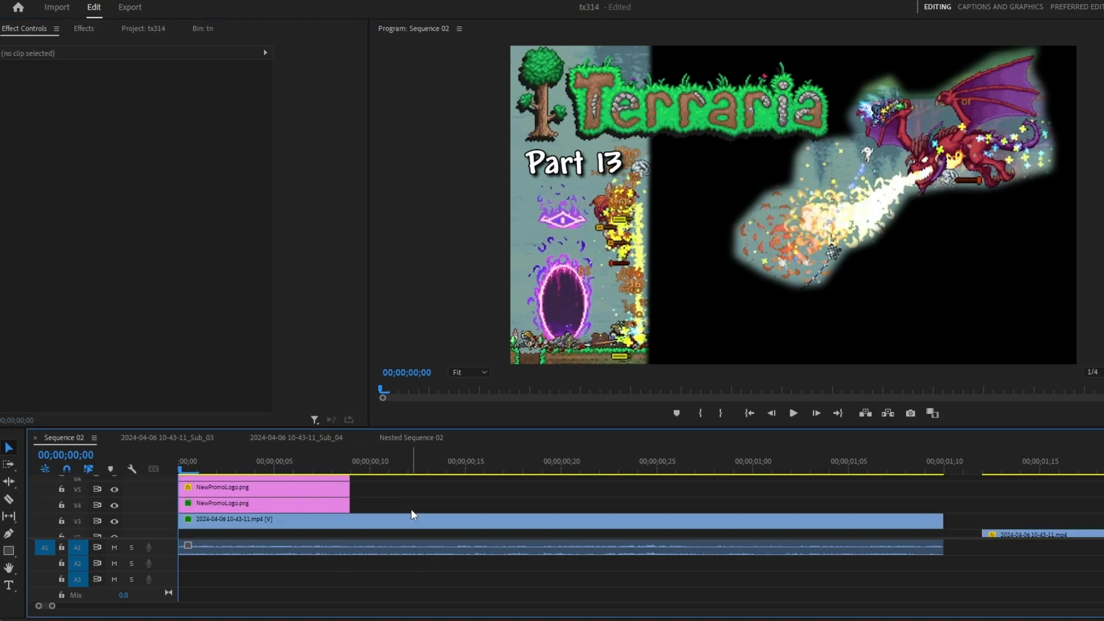
scroll(412, 514, "down", 2)
left_click(117, 494)
left_click(117, 494)
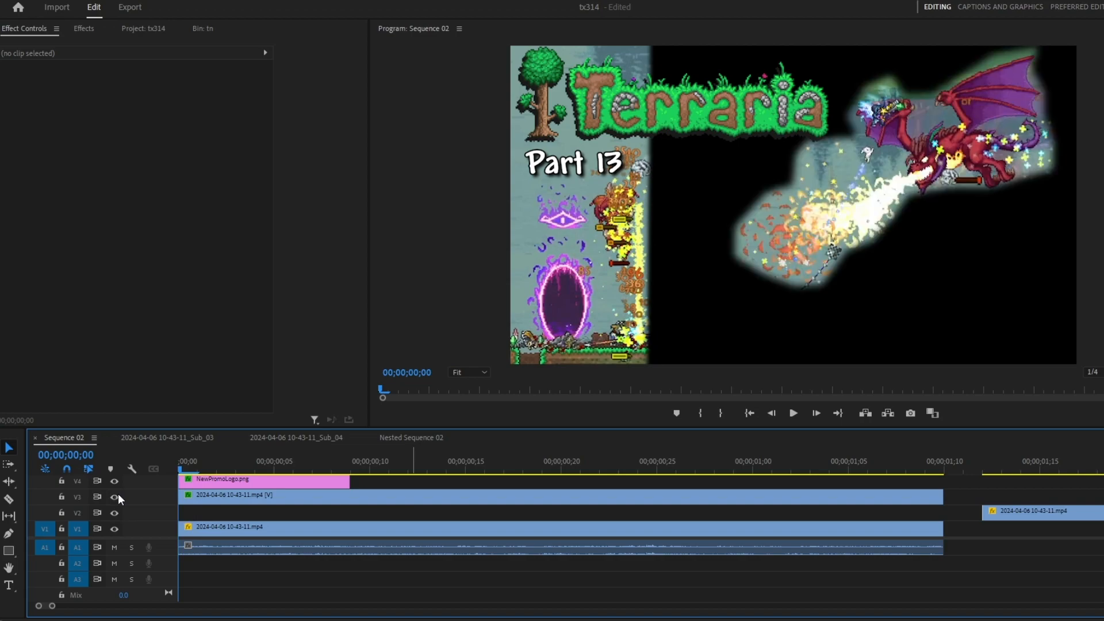
left_click(116, 529)
Try shifting the masked dragon clip on V3 horizontally toward the portal, and undo the move
left_click(265, 499)
left_click_drag(141, 93, 0, 93)
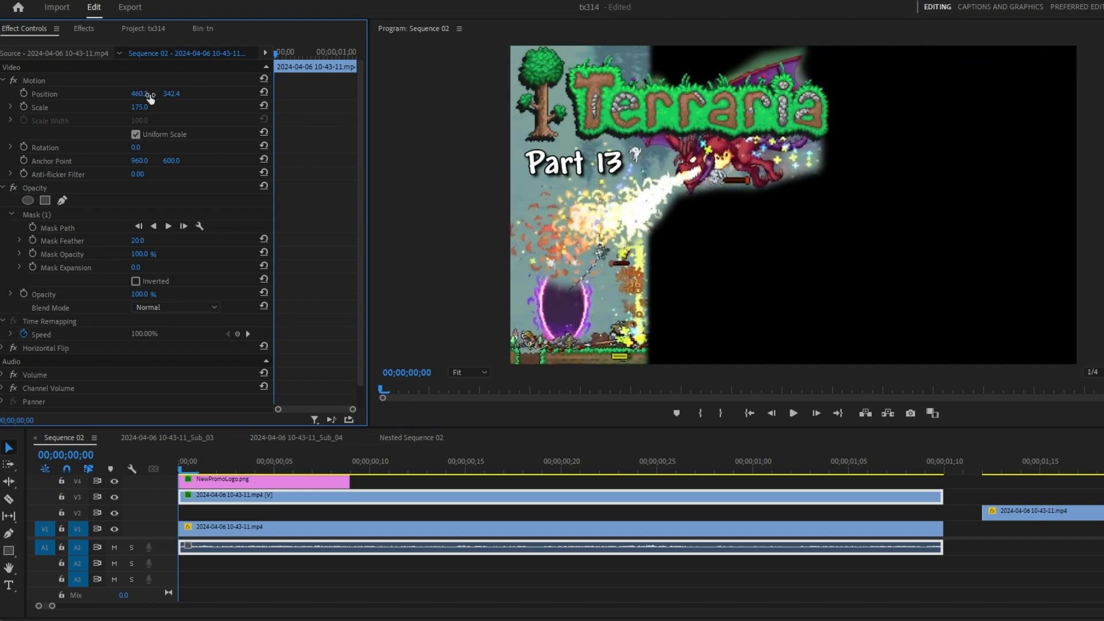
key("ctrl+z")
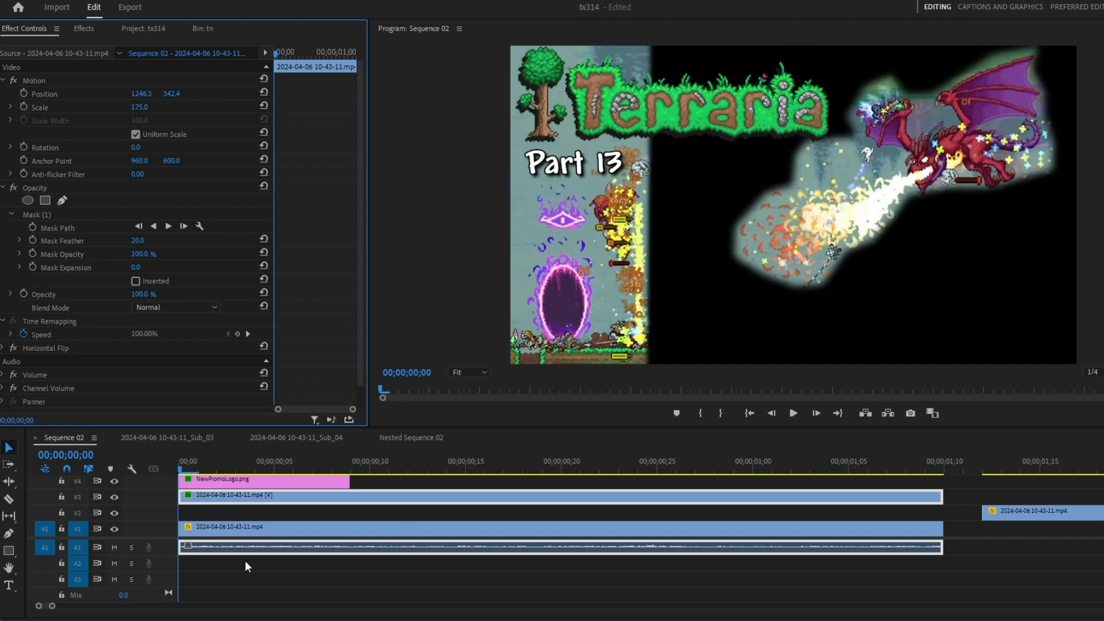
Move the masked portal clip from V1 up to V2, and place the unmasked duplicate at the start of V1
left_click(235, 498)
left_click(248, 526)
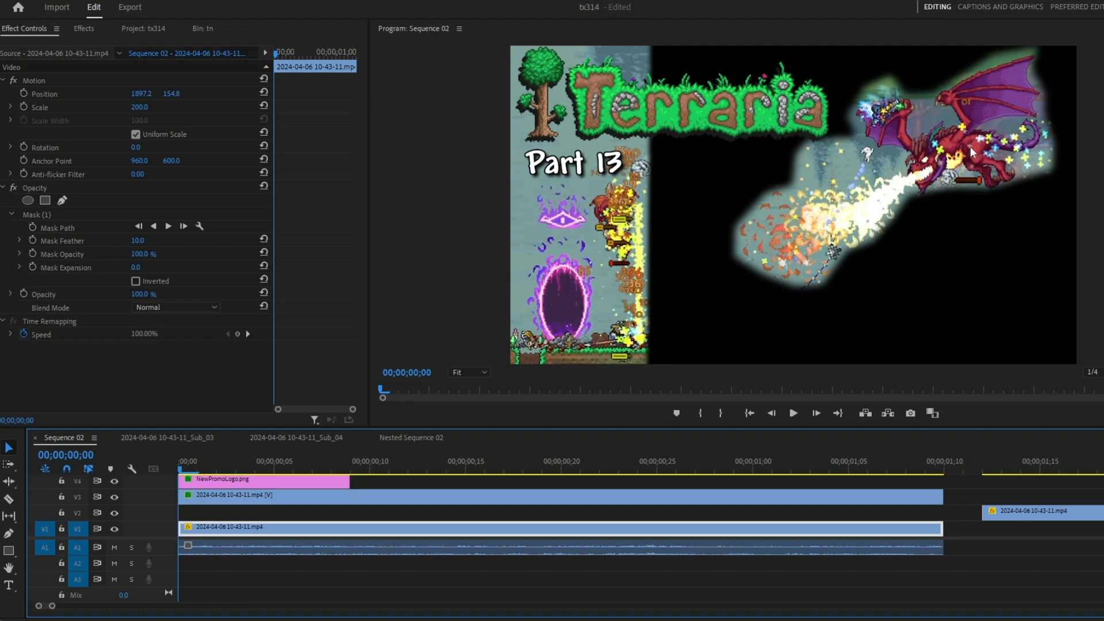
left_click_drag(684, 529, 681, 514)
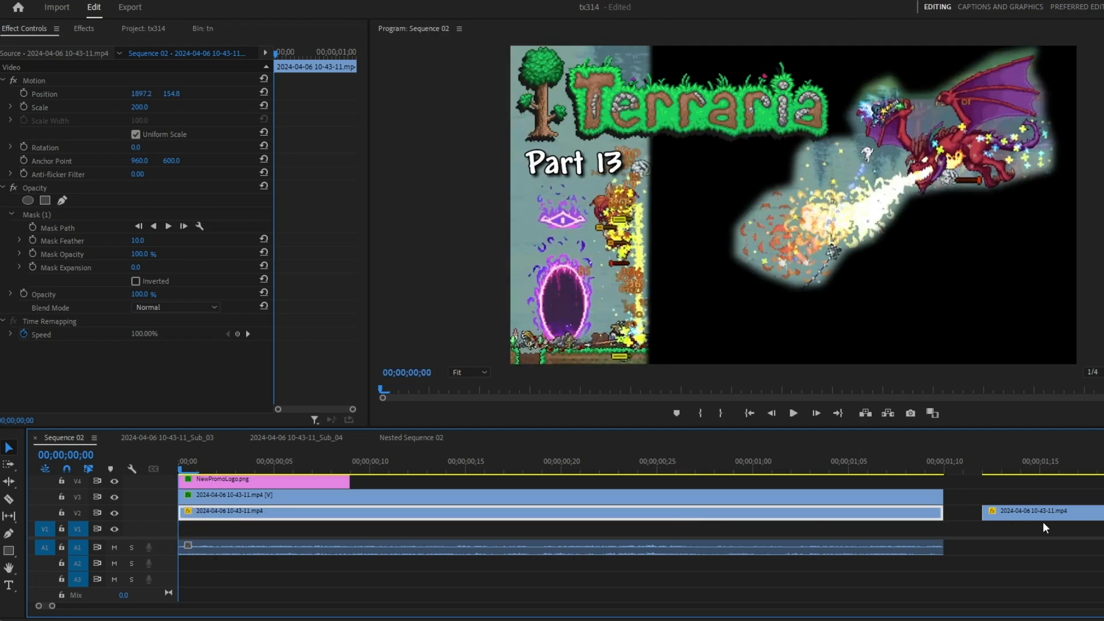
left_click_drag(1038, 513, 1040, 528)
left_click_drag(237, 536, 195, 529)
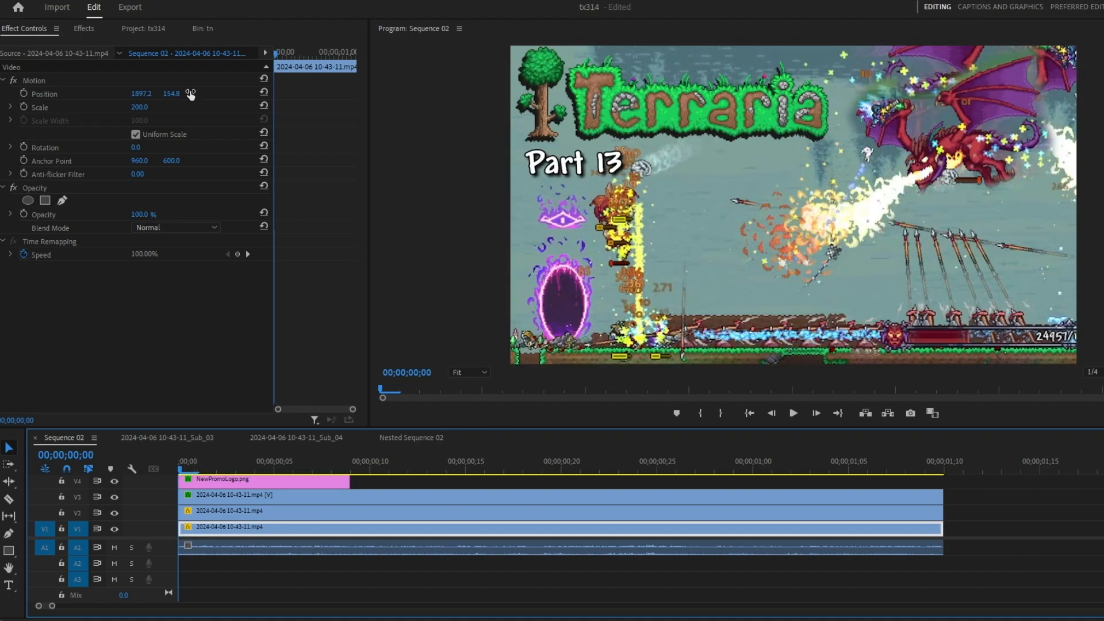
left_click(148, 26)
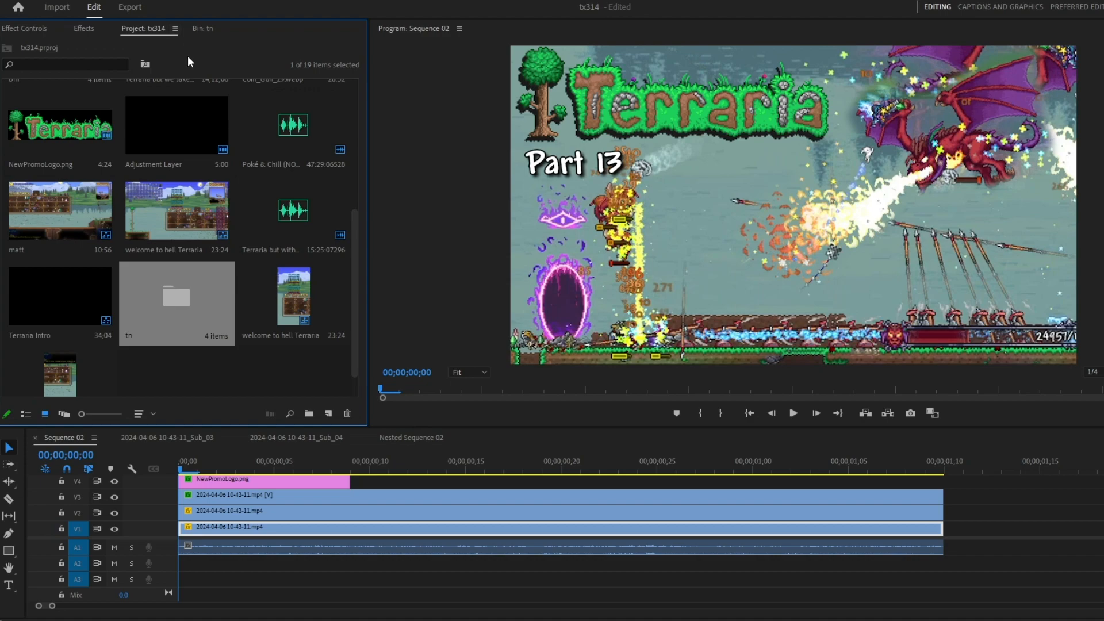
left_click(201, 29)
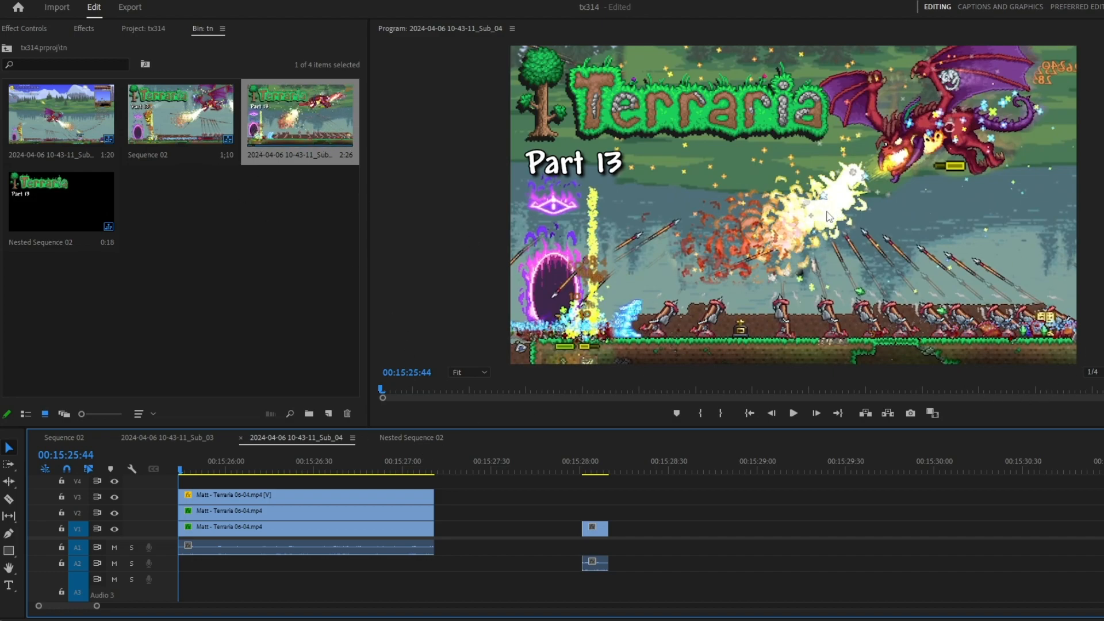
left_click(141, 28)
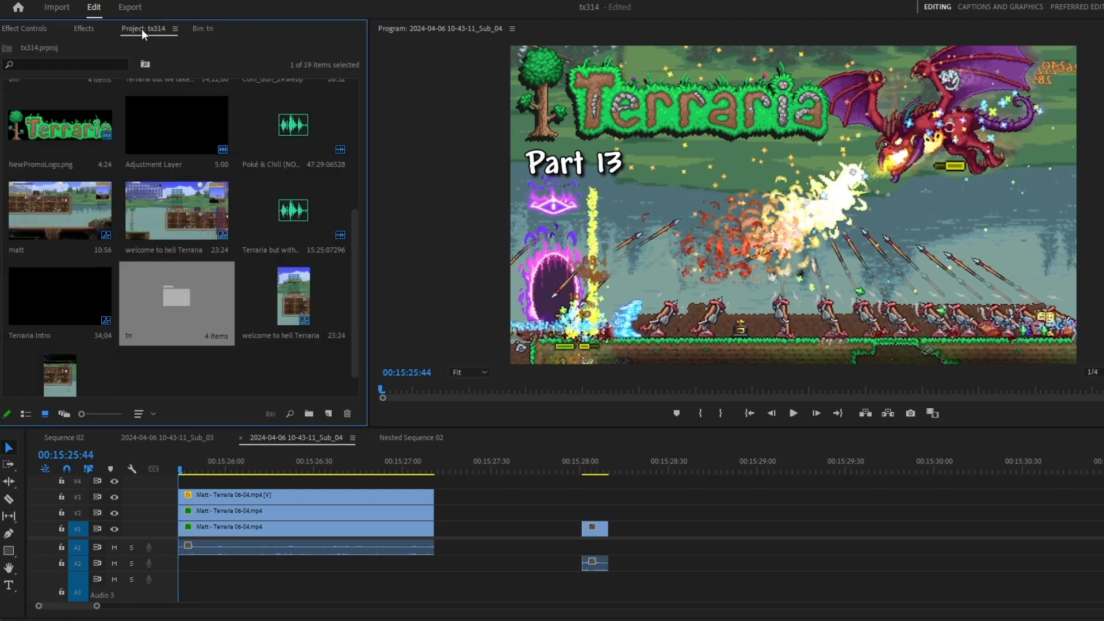
left_click(51, 28)
left_click(203, 29)
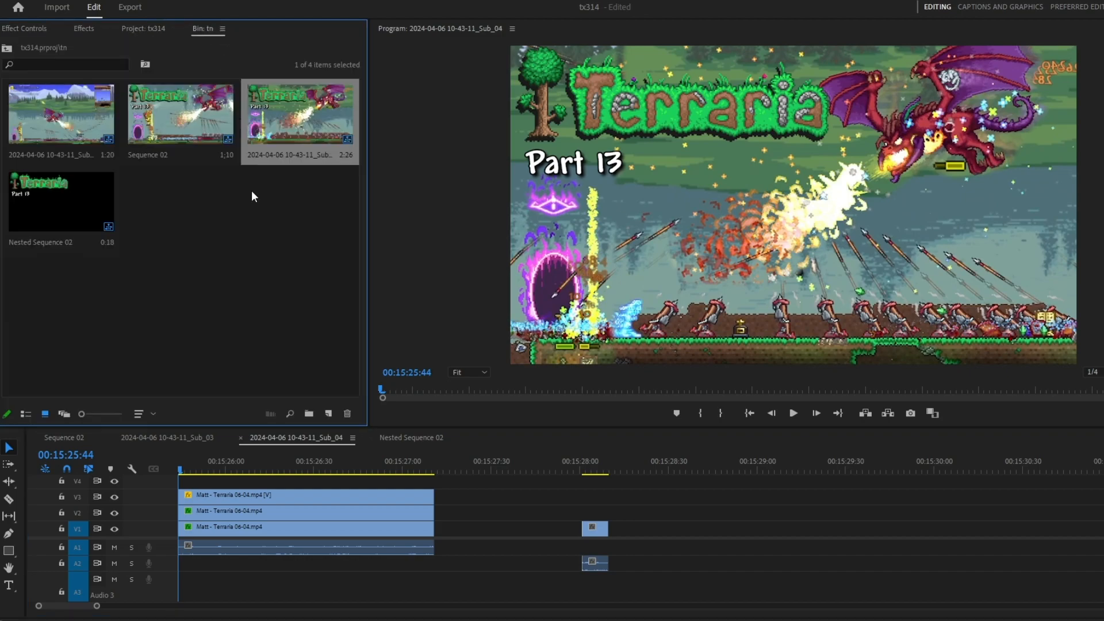
left_click(63, 438)
Shift the V1 clip's horizontal position to about 1499 and trim its opening frames, keeping it at the sequence start
left_click(285, 530)
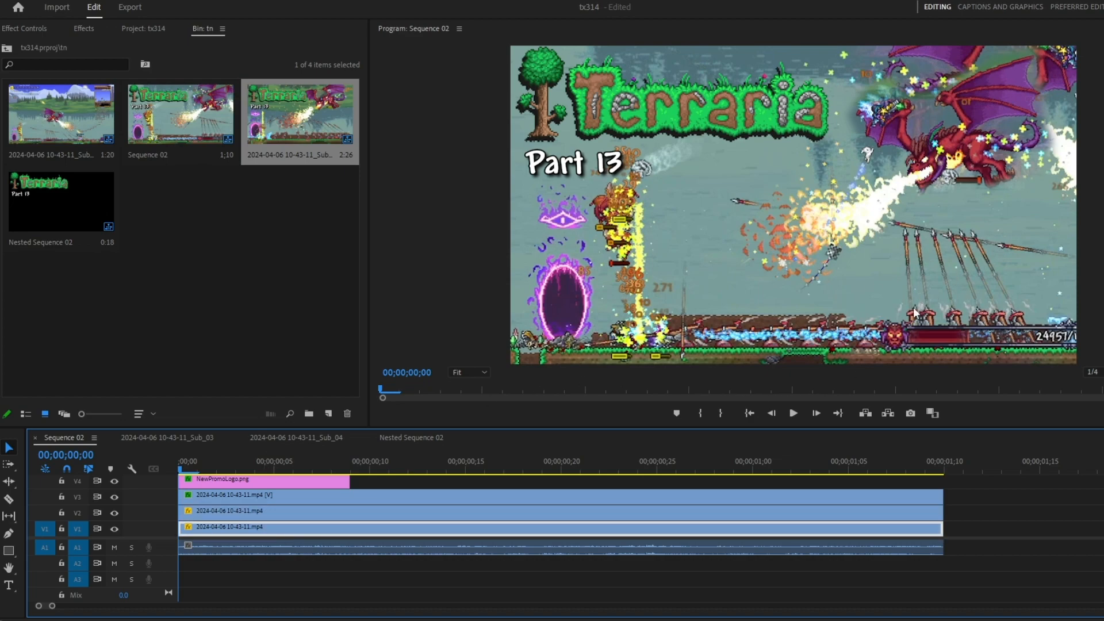
left_click(122, 27)
left_click(27, 29)
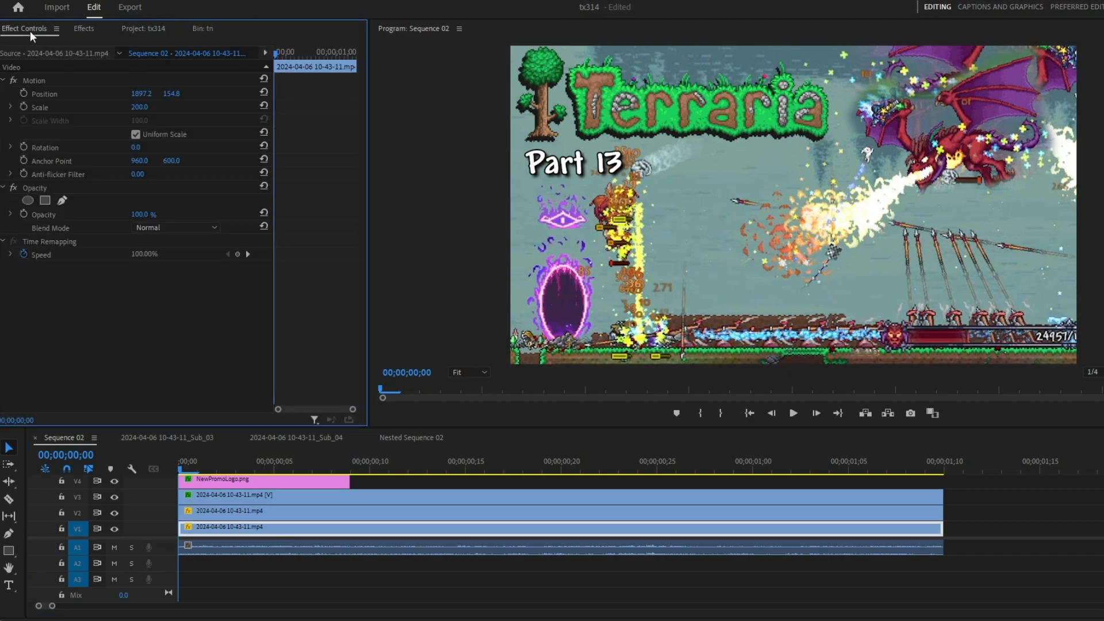
left_click_drag(142, 94, 50, 94)
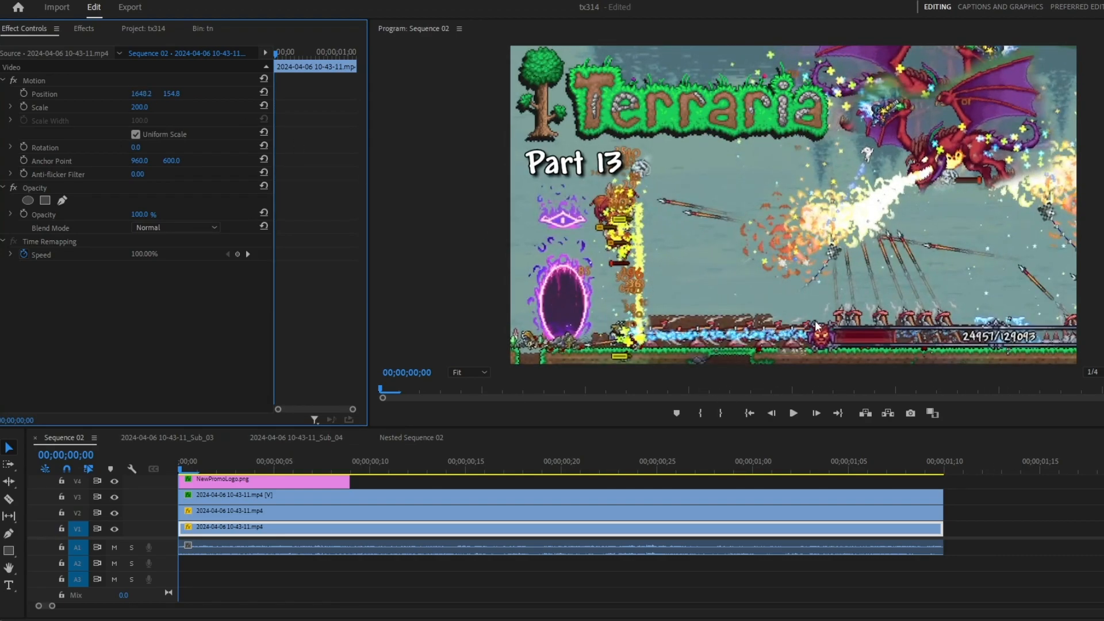
left_click_drag(143, 94, 98, 94)
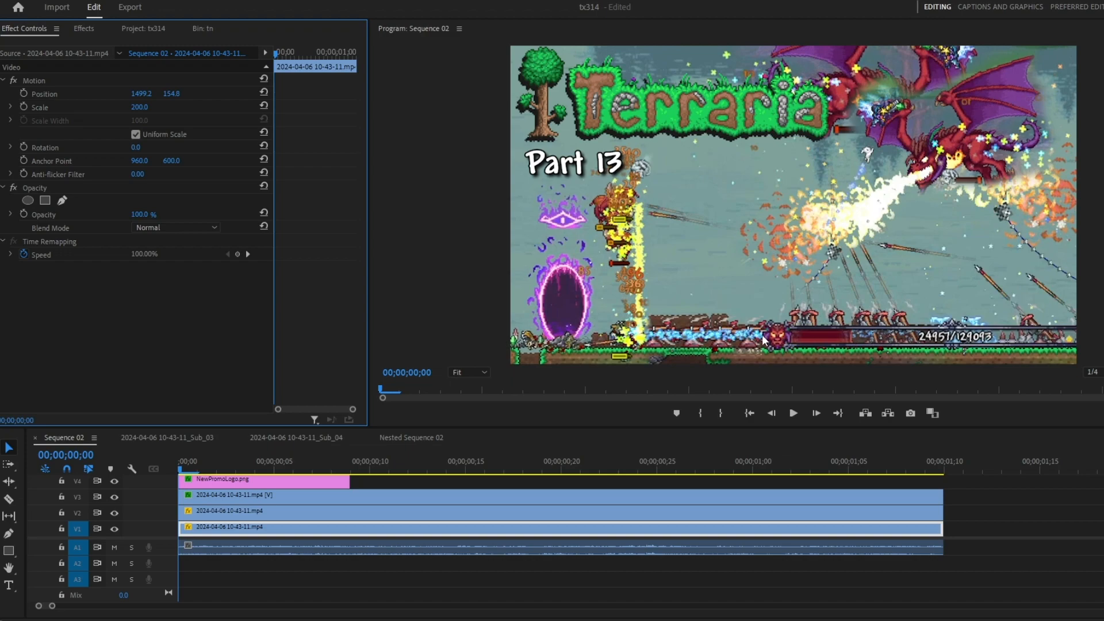
left_click_drag(189, 471, 574, 456)
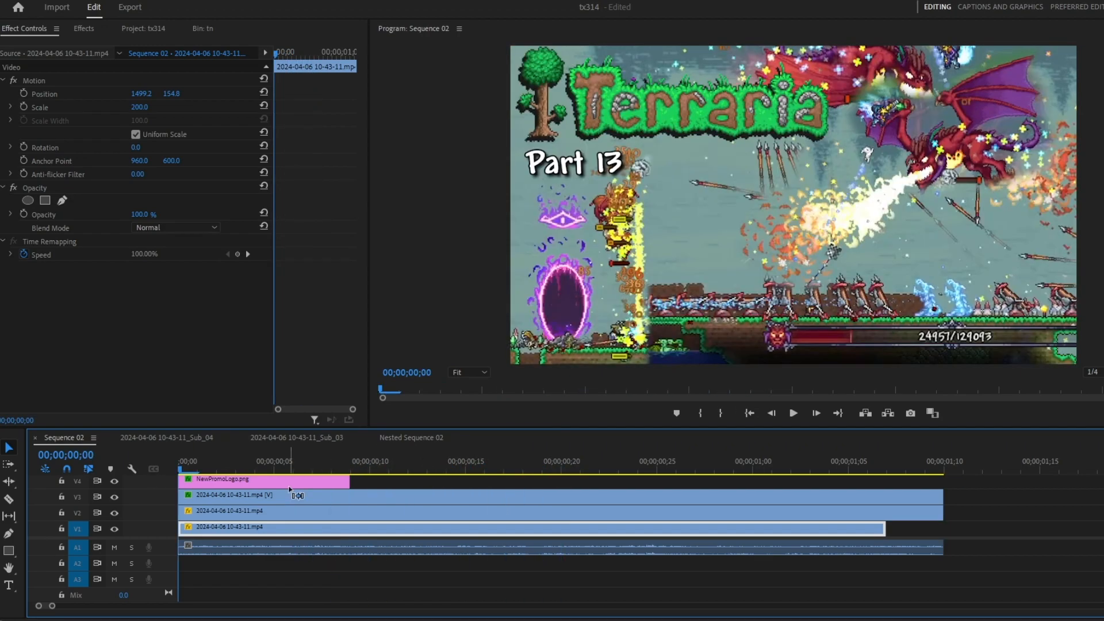
key("ctrl+s")
Toggle V2, V3 and V1 off and on in turn to examine the portal, dragon and background layers separately
left_click(119, 511)
left_click(119, 512)
left_click(118, 511)
left_click(115, 513)
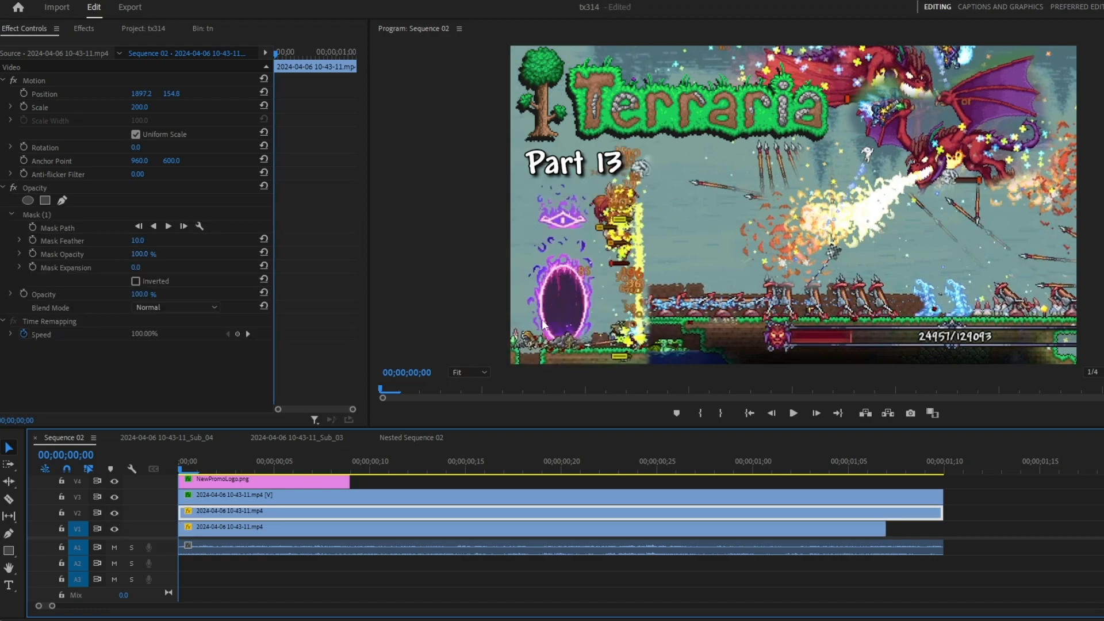
left_click(201, 498)
left_click(119, 495)
left_click(119, 496)
left_click(119, 496)
left_click(119, 496)
left_click(222, 530)
left_click(113, 530)
left_click(113, 529)
left_click(114, 529)
left_click(113, 529)
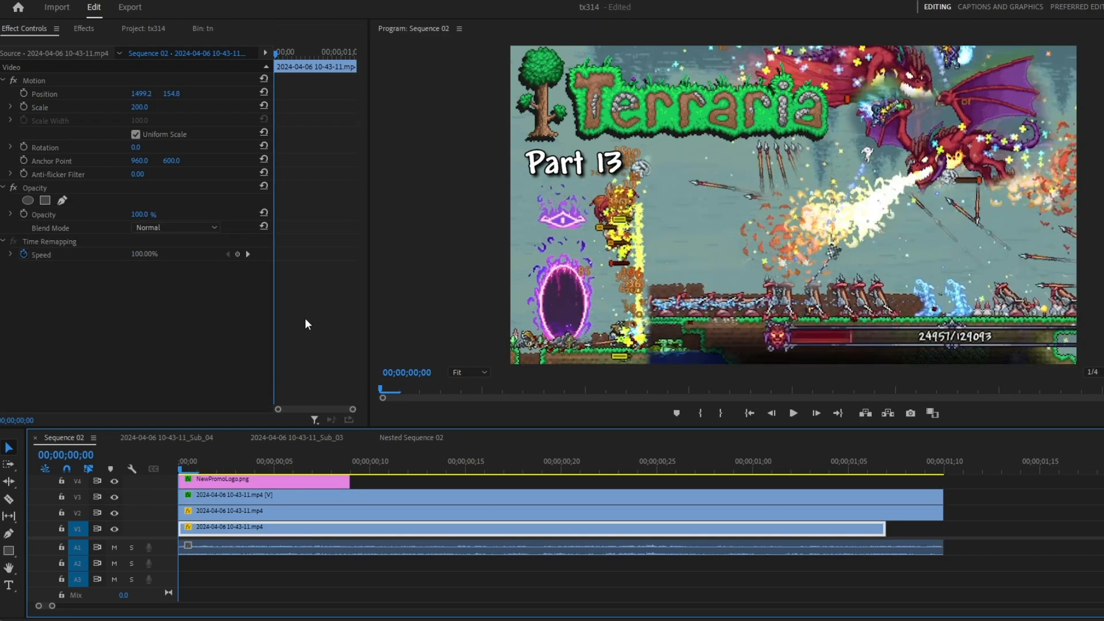
Reposition the V1 background clip to about 1852, 261, aligning its ground with the portal clip
left_click(173, 81)
left_click_drag(674, 247, 610, 271)
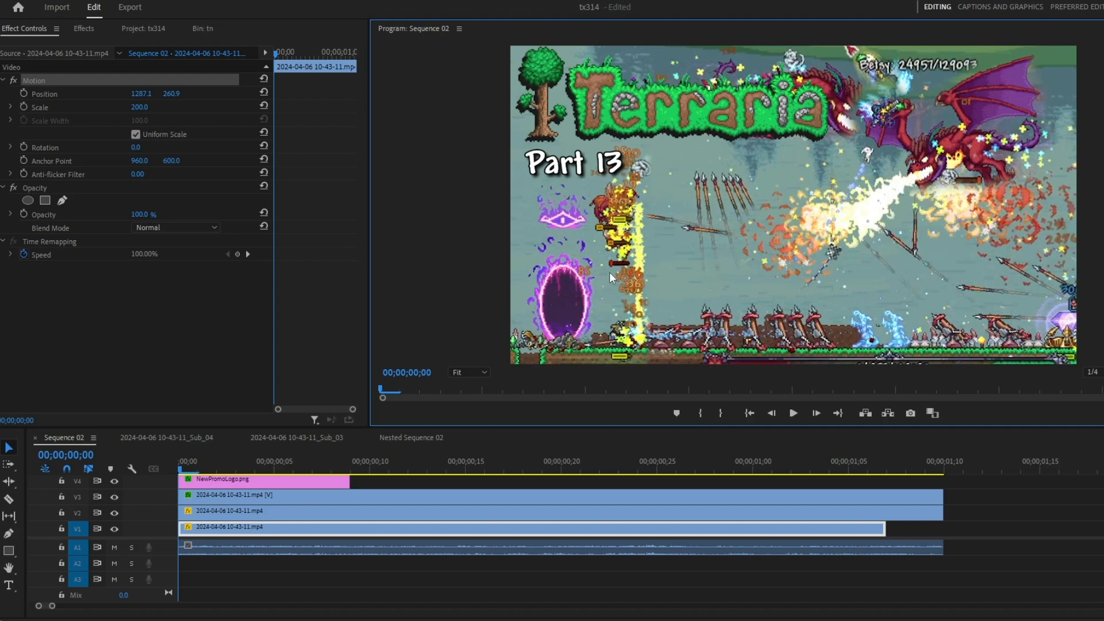
left_click_drag(818, 311, 978, 336)
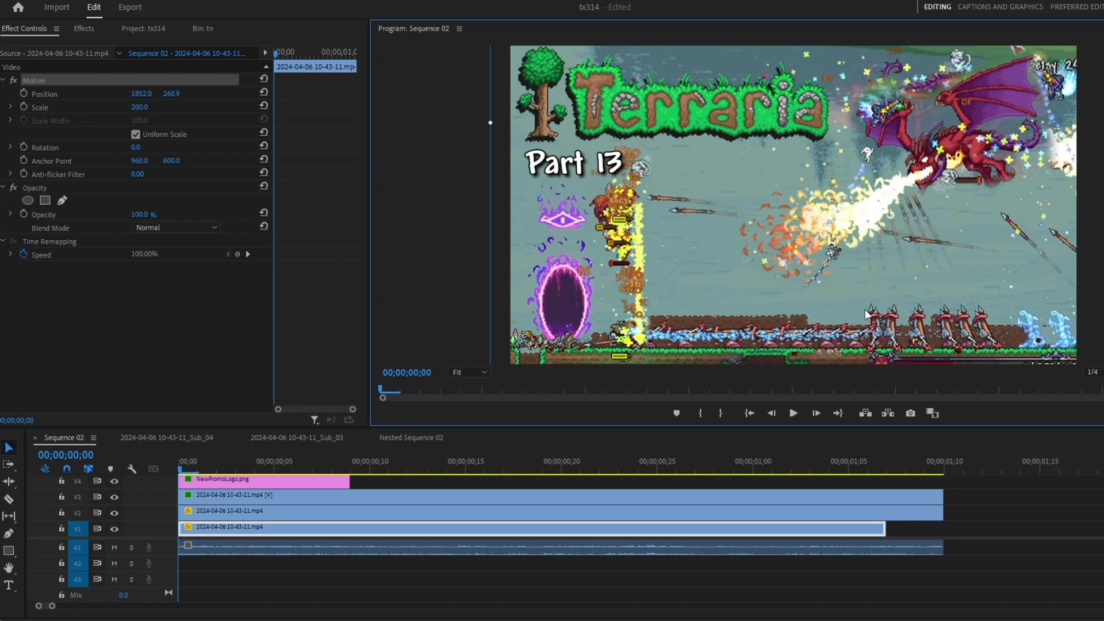
left_click(980, 490)
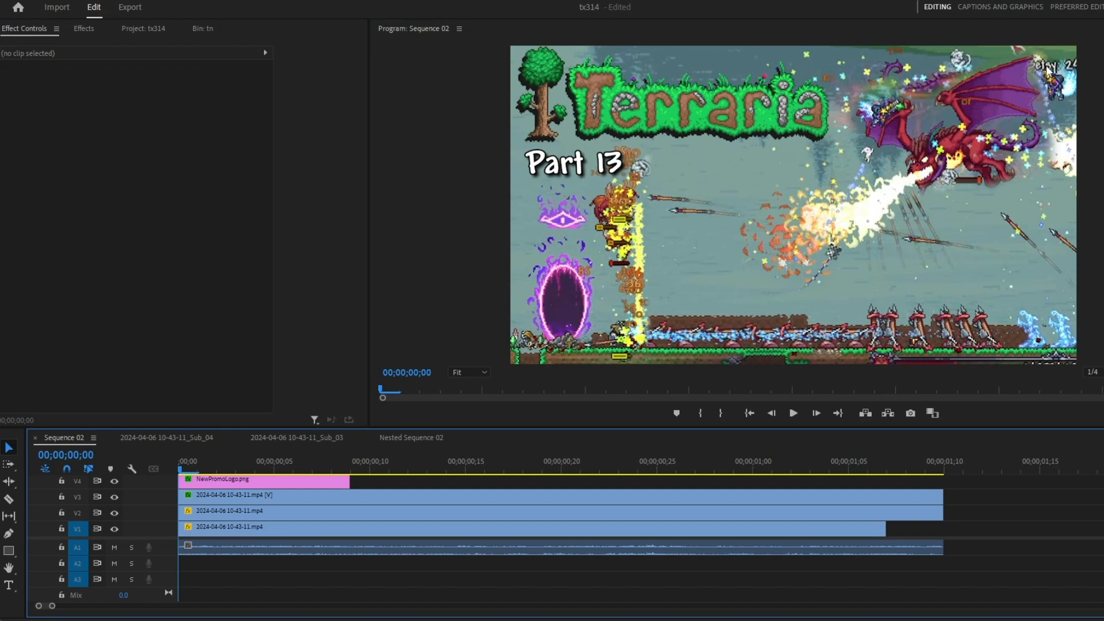
left_click(299, 535)
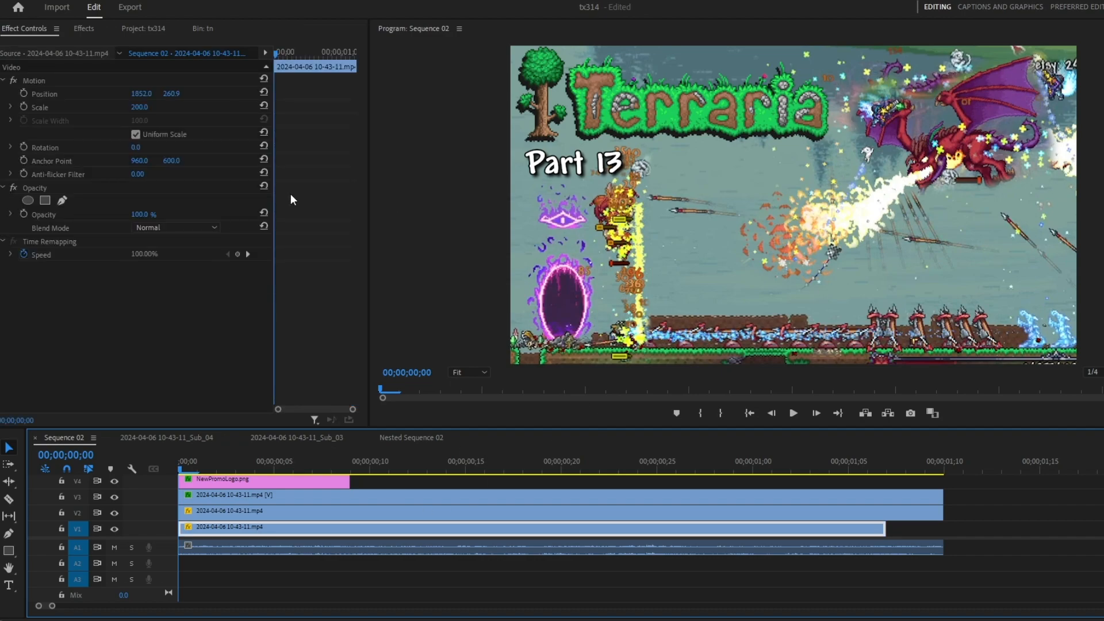
Compare the frame without the V3 dragon layer, and move every clip above the V1 background up one track to free V2
left_click(114, 497)
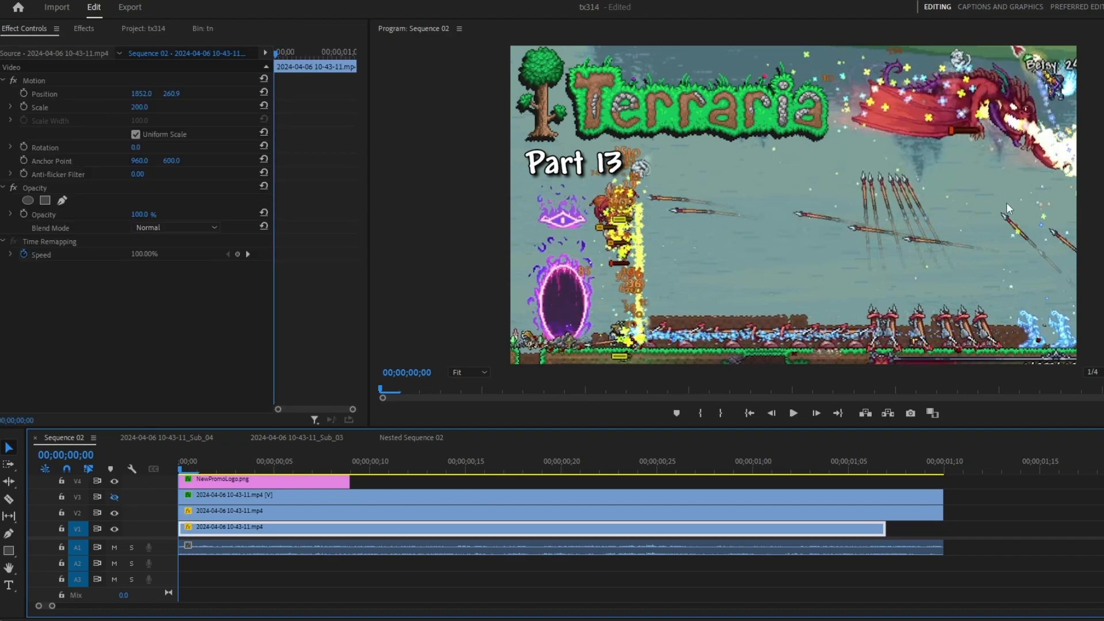
left_click(115, 497)
left_click_drag(289, 512, 289, 496)
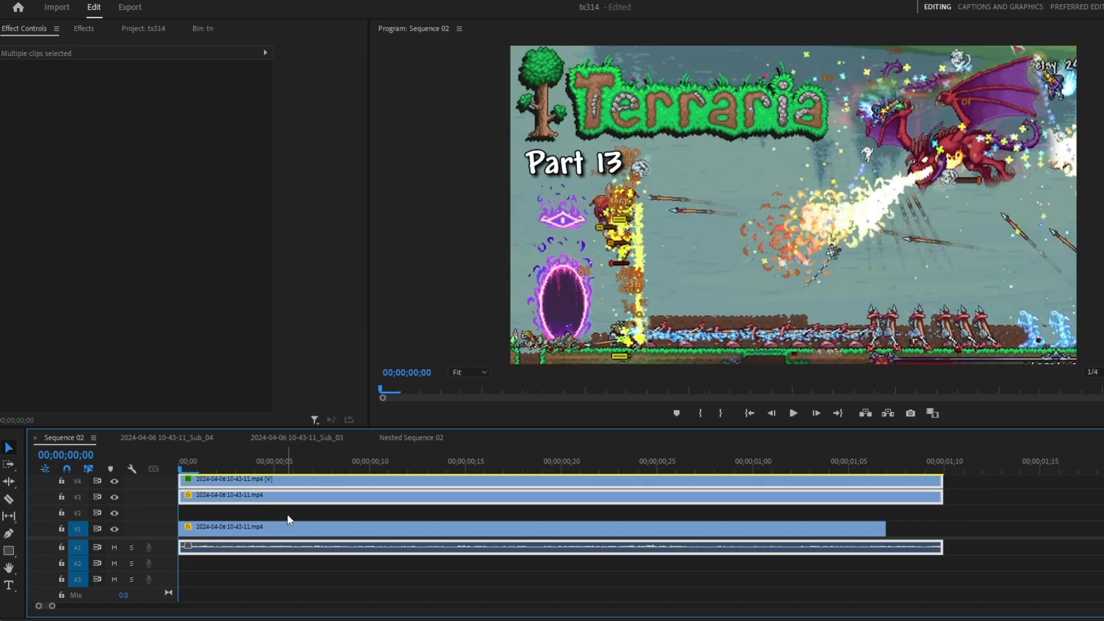
left_click(288, 514)
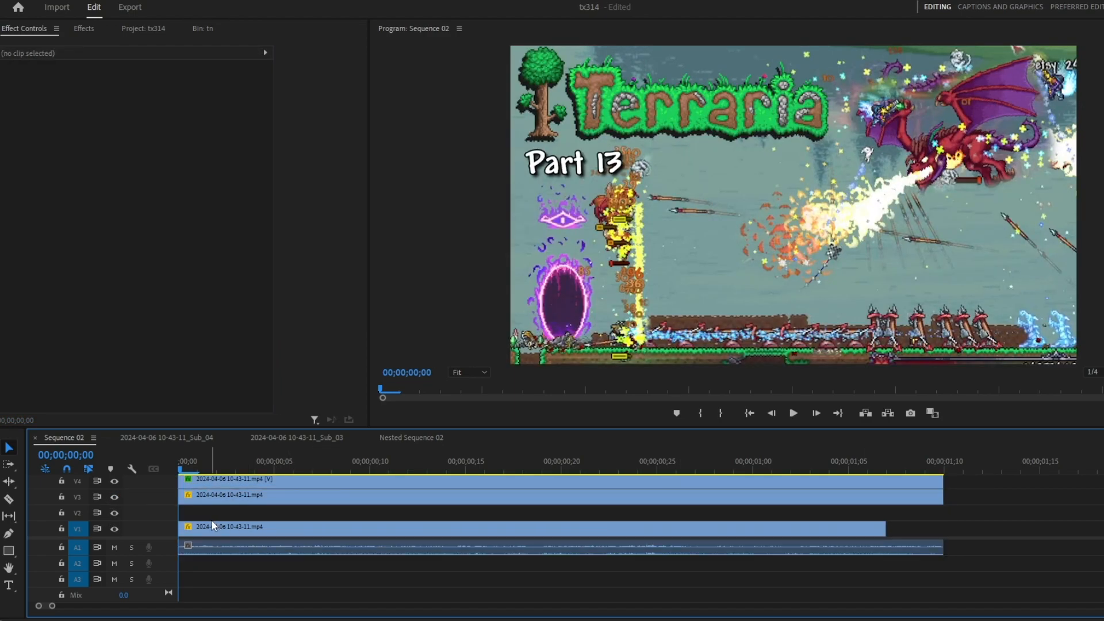
Draw a pen opacity mask on the V1 background clip that cuts out the upper-right sky area behind the dragon
left_click(211, 526)
left_click(470, 372)
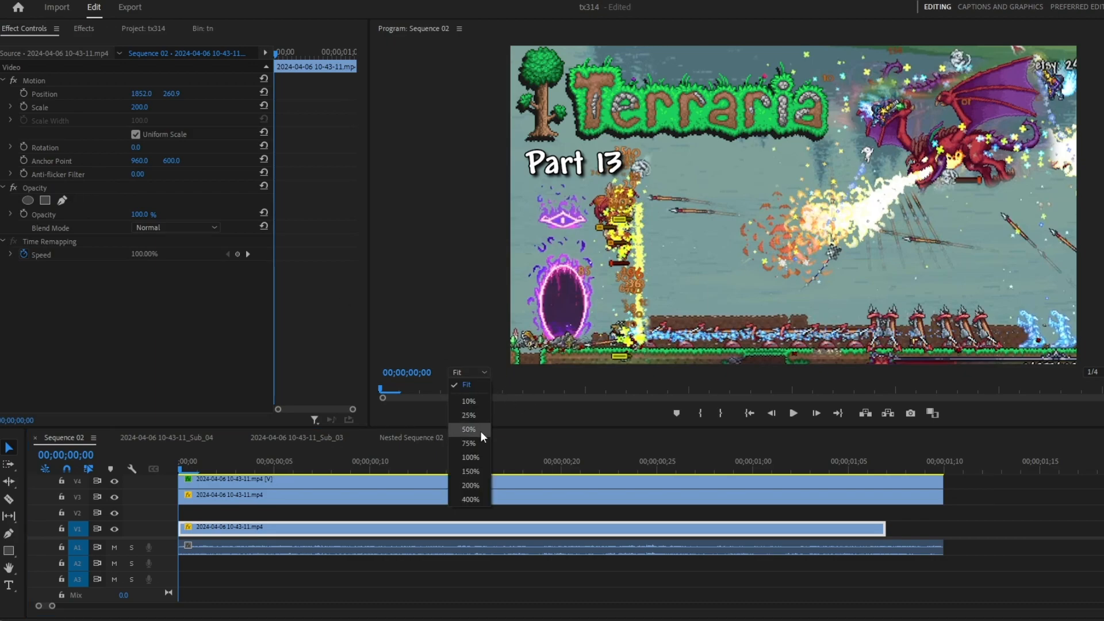
left_click(477, 429)
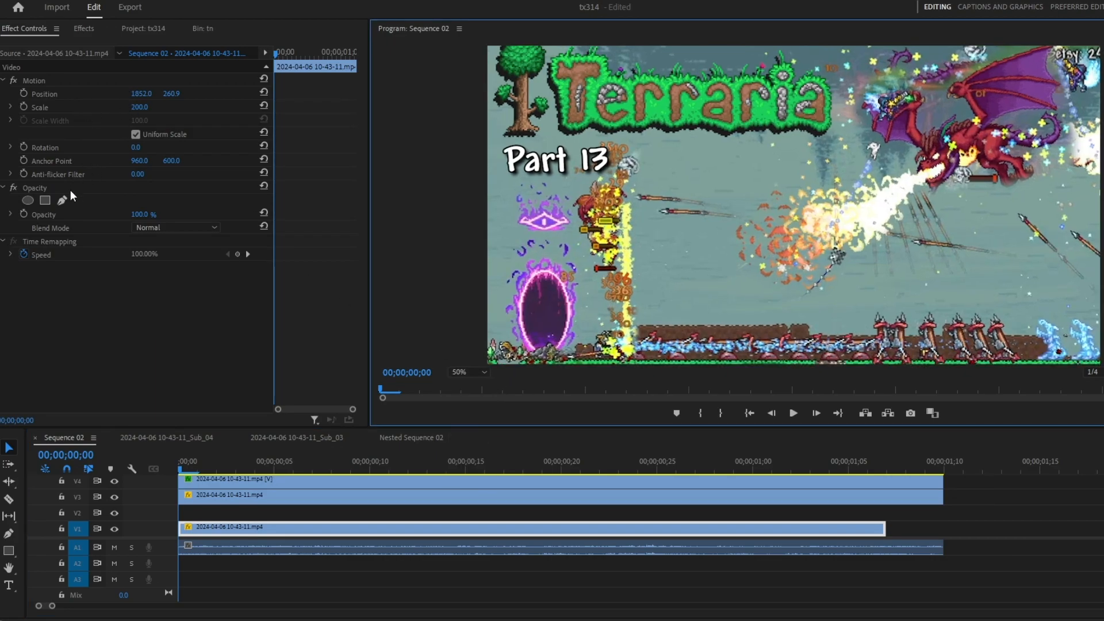
key("grave")
left_click(646, 109)
left_click(690, 236)
left_click(963, 314)
left_click(962, 521)
left_click(192, 515)
left_click(180, 86)
left_click(646, 109)
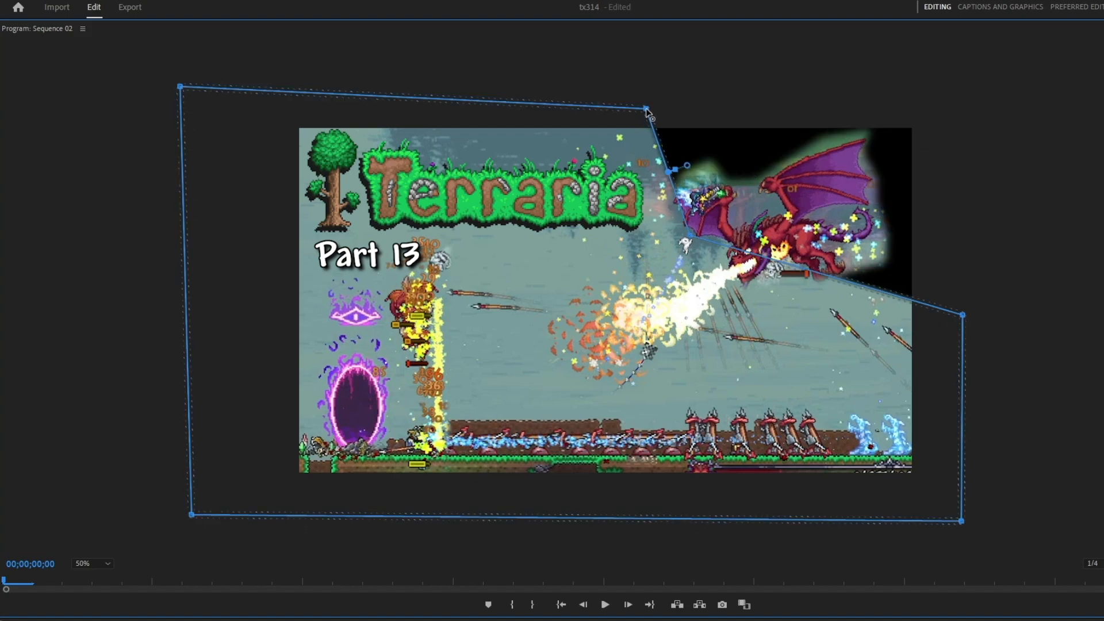
left_click_drag(647, 111, 646, 103)
key("grave")
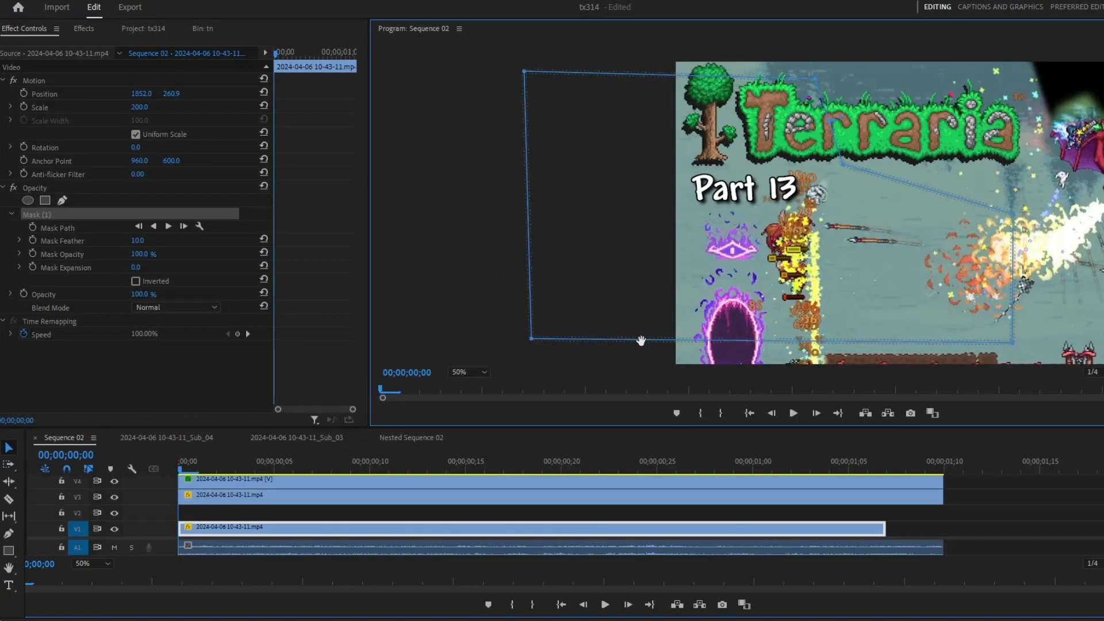
left_click(468, 373)
left_click(461, 387)
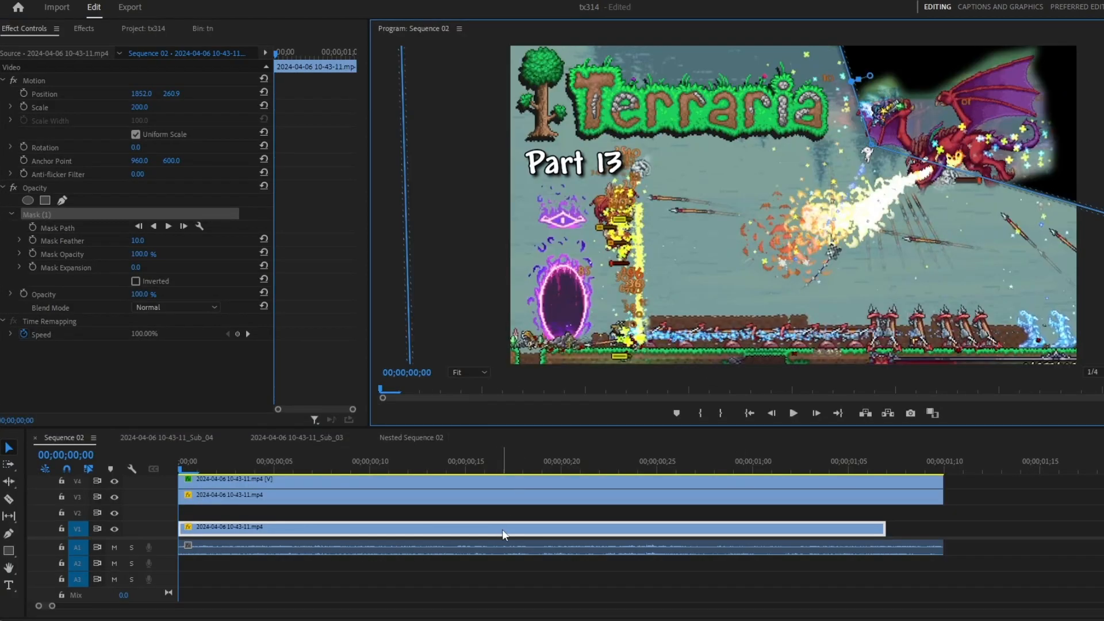
Duplicate the masked V1 background clip onto V2 and set the copy's horizontal position to 2705
left_click(507, 512)
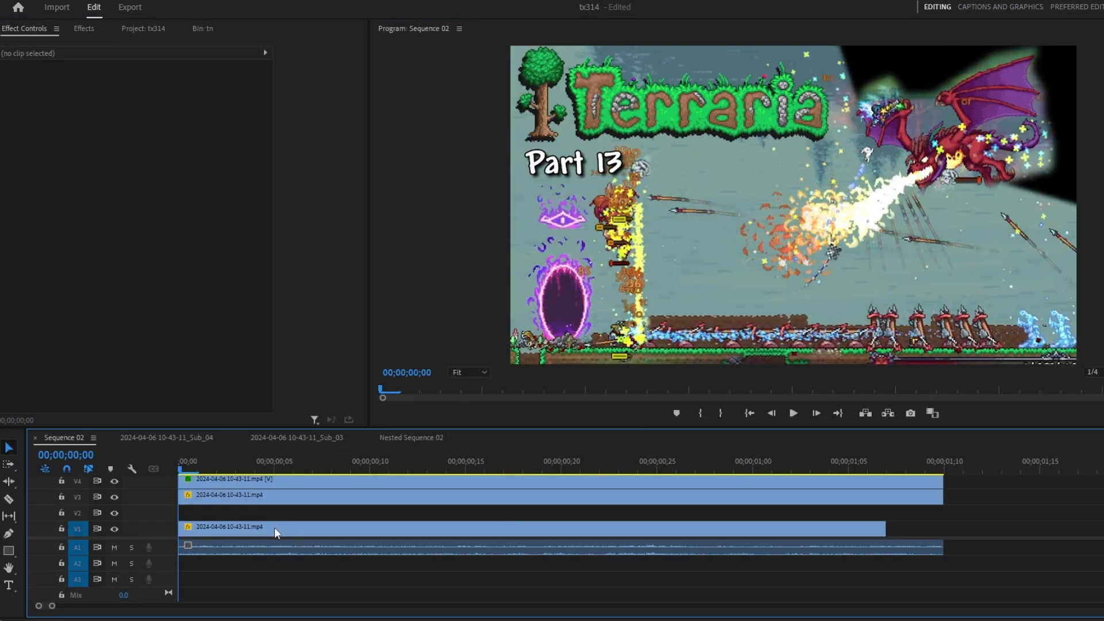
left_click_drag(275, 527, 296, 512)
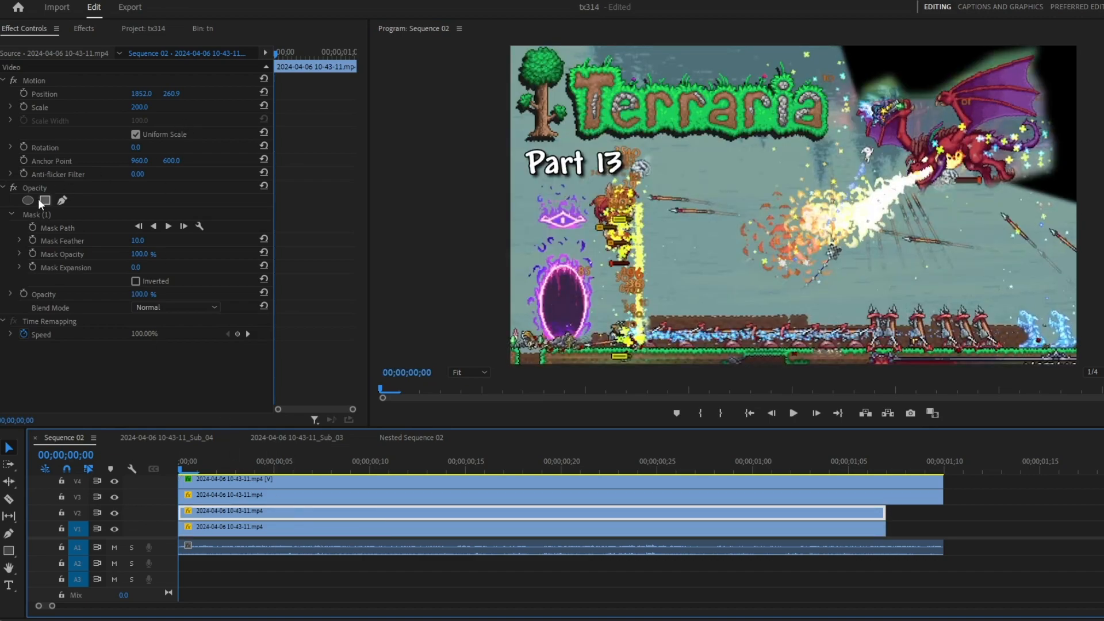
left_click_drag(141, 94, 631, 94)
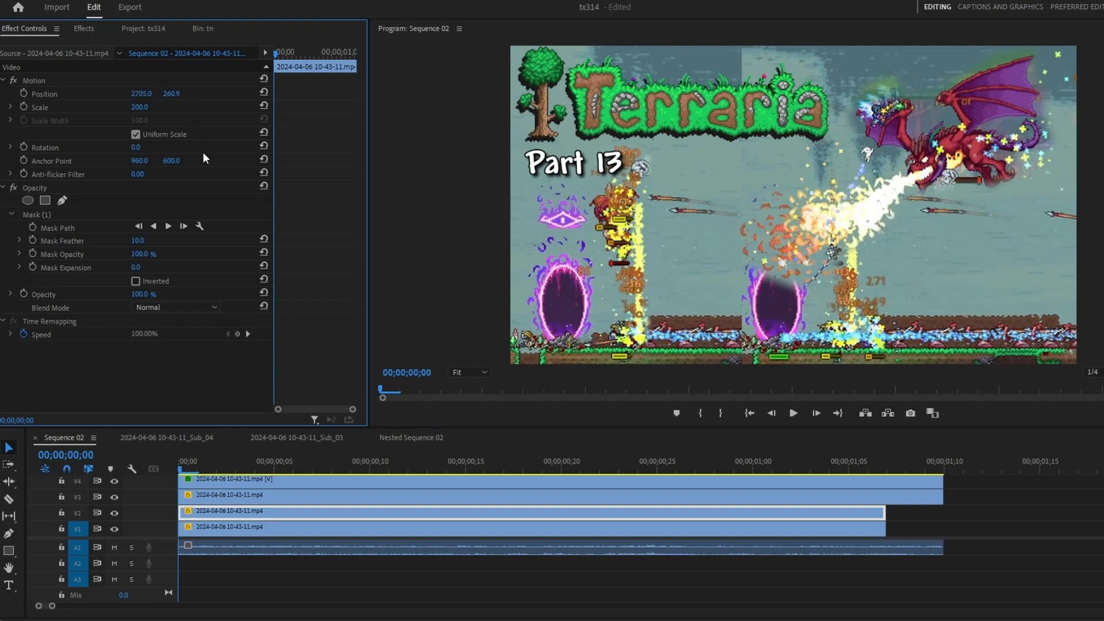
Reshape the V2 copy's mask so only clean sky fills the cut-out area behind the dragon
left_click(69, 214)
left_click(478, 373)
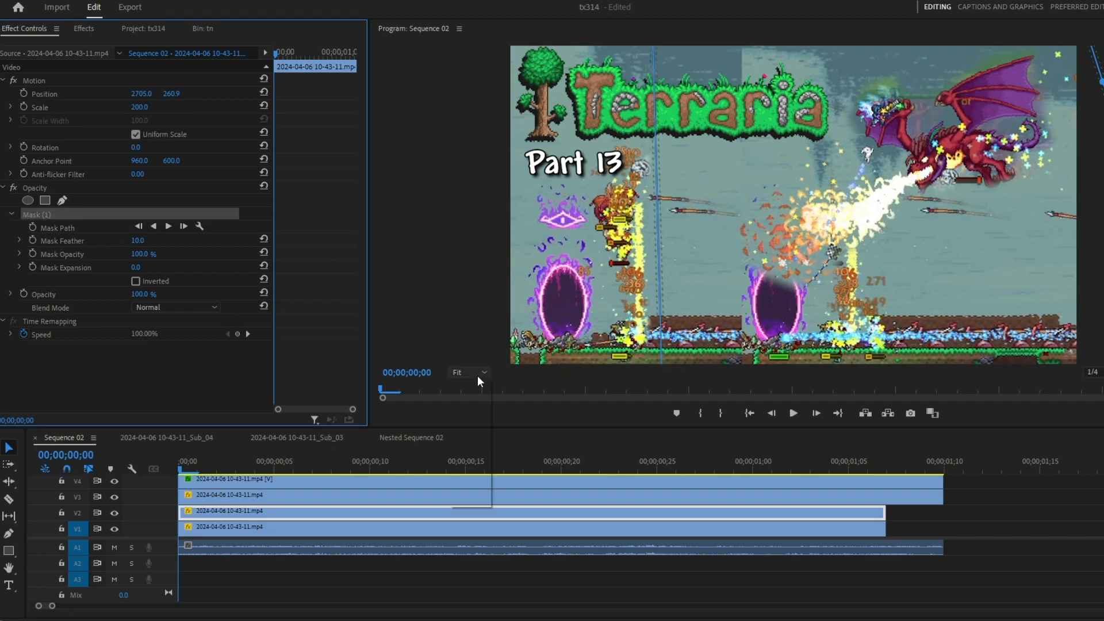
left_click(471, 433)
key("grave")
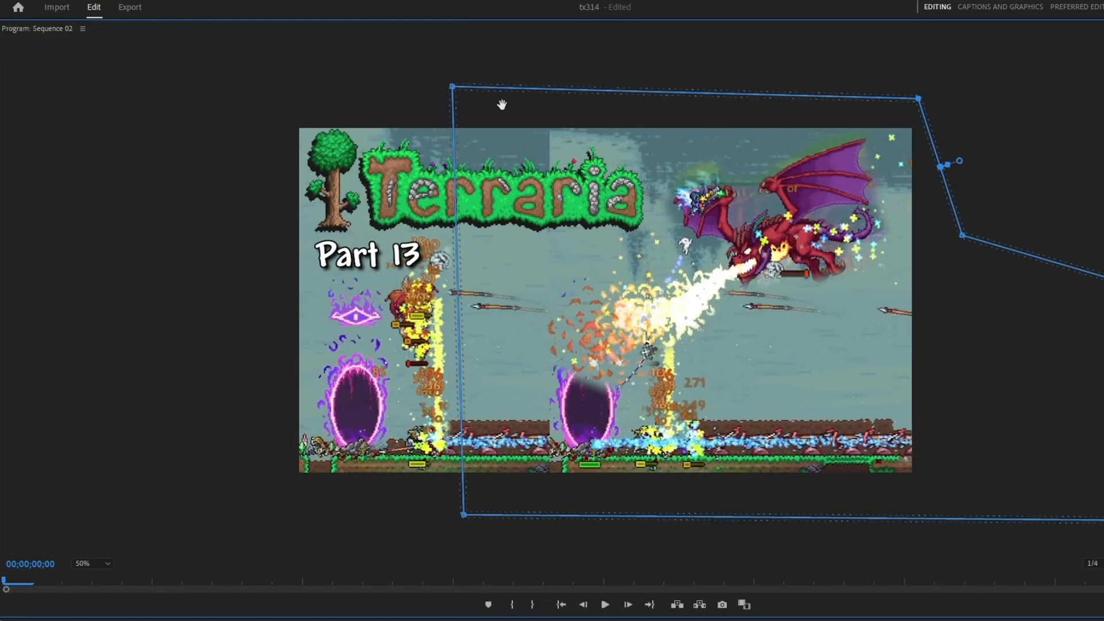
left_click_drag(451, 90, 664, 112)
left_click_drag(464, 516, 642, 373)
left_click_drag(673, 332, 676, 257)
left_click_drag(664, 112, 646, 112)
left_click_drag(937, 385, 953, 310)
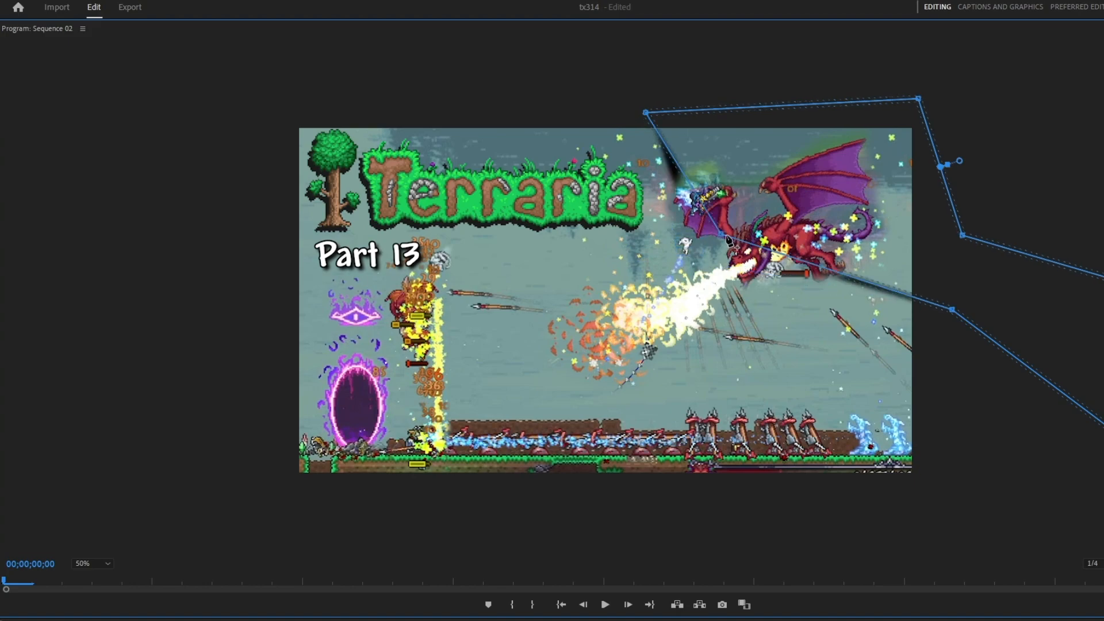
key("grave")
left_click(468, 372)
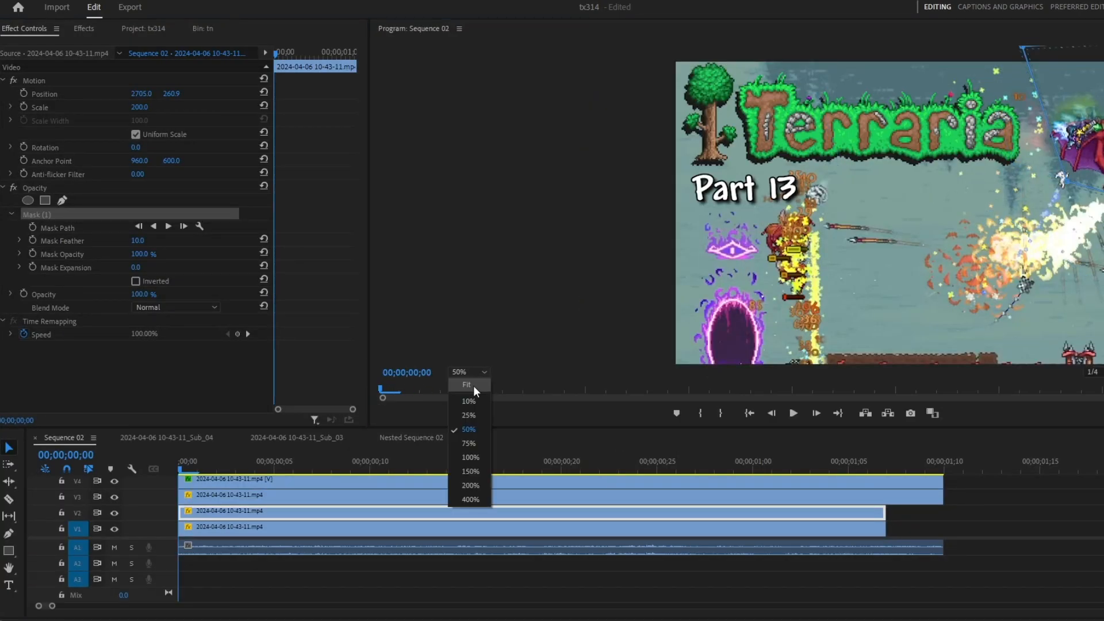
left_click(470, 389)
left_click(1013, 540)
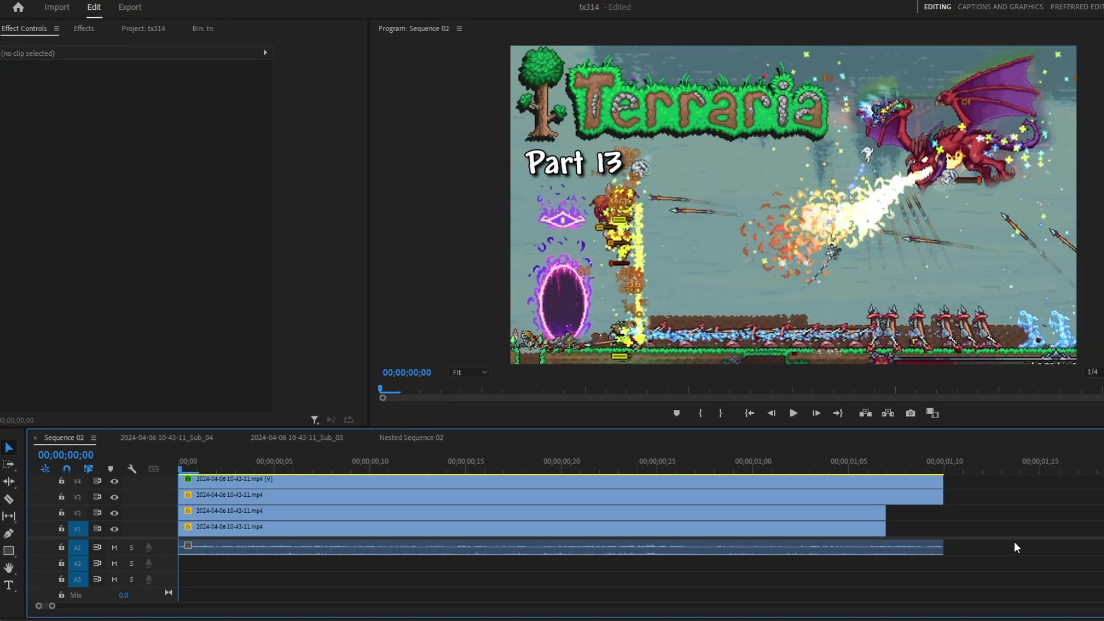
left_click(343, 494)
left_click(140, 107)
type("210")
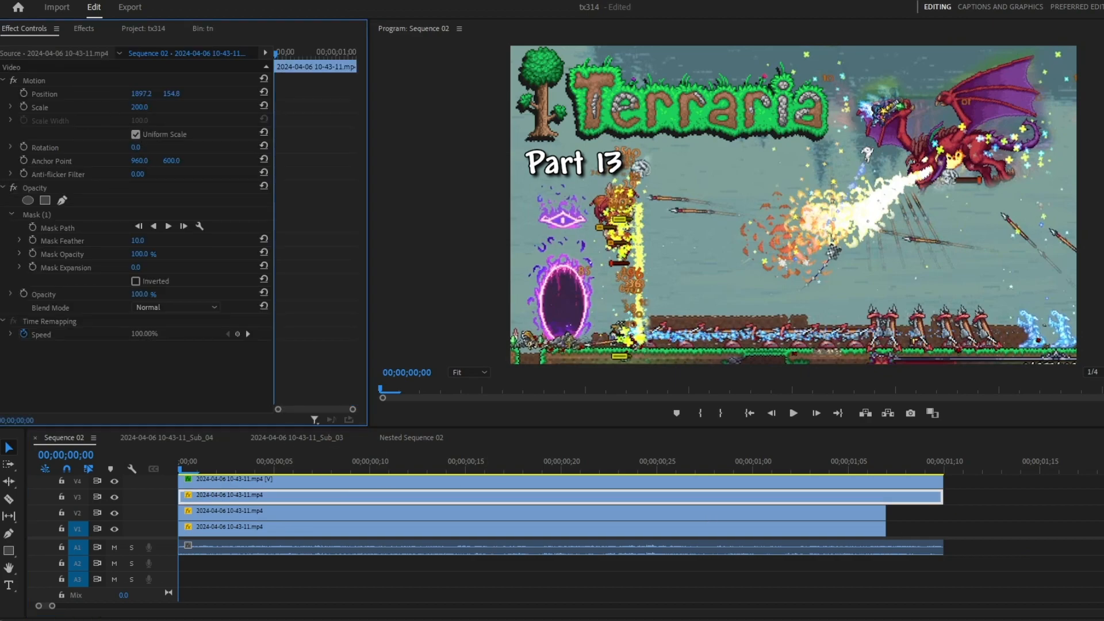
key("Return")
Scale the V4 dragon clip to about 204 and shift it slightly down and to the left in the frame
left_click(262, 480)
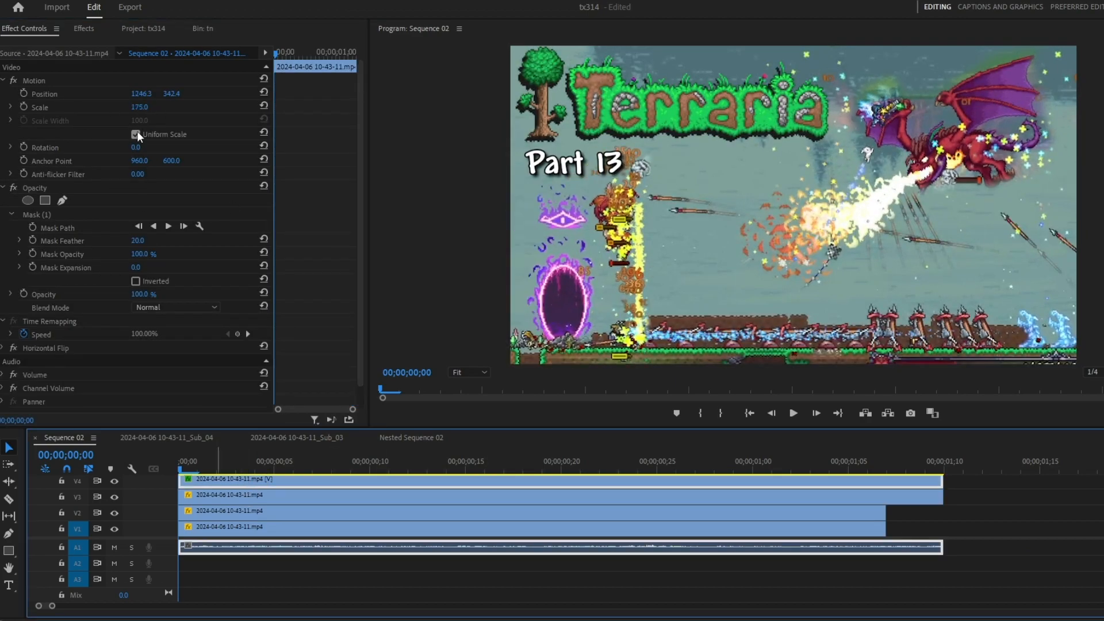
left_click_drag(146, 107, 140, 107)
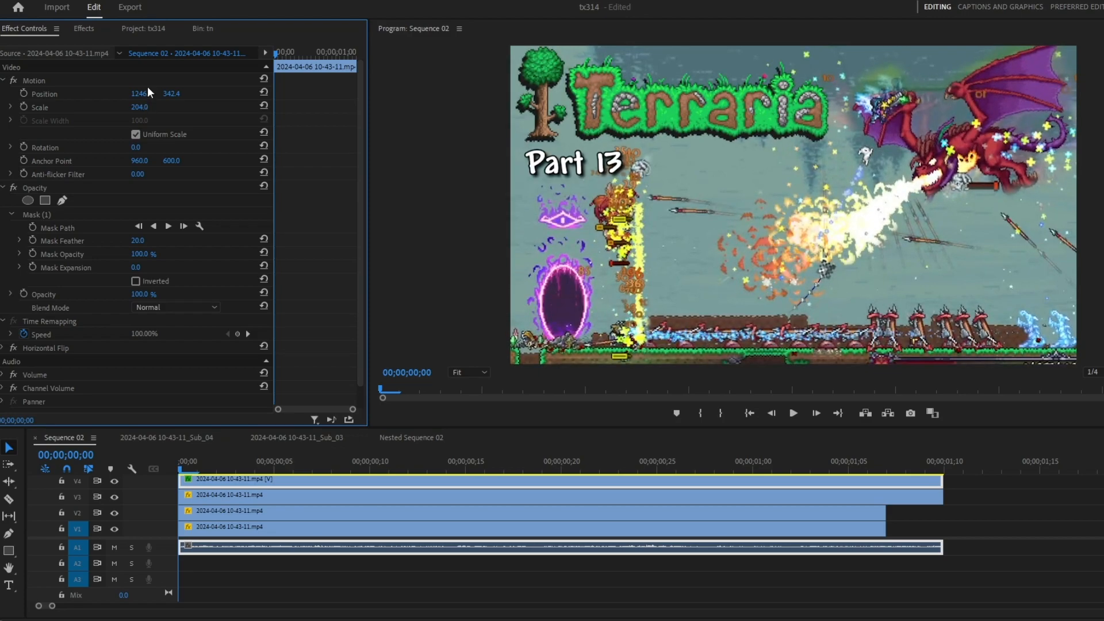
left_click(145, 81)
mouse_move(914, 164)
left_mouse_down()
mouse_move(893, 161)
mouse_move(901, 176)
left_mouse_up()
left_click(1004, 574)
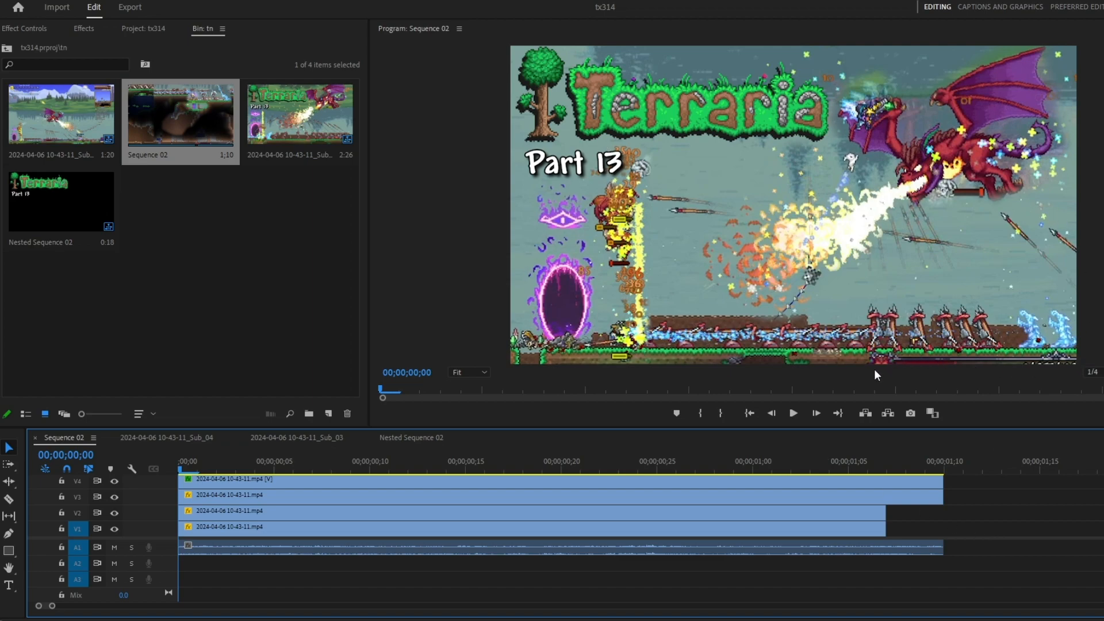
Preview the thumbnail at 10% and 25% magnification to judge how it reads at small sizes
left_click(264, 190)
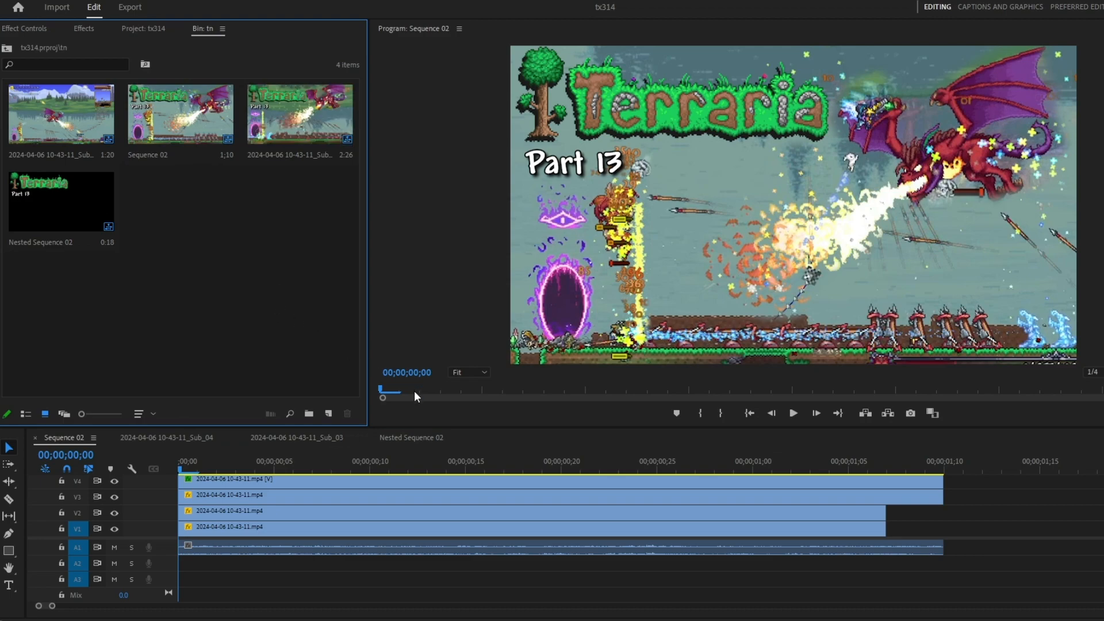
left_click(469, 373)
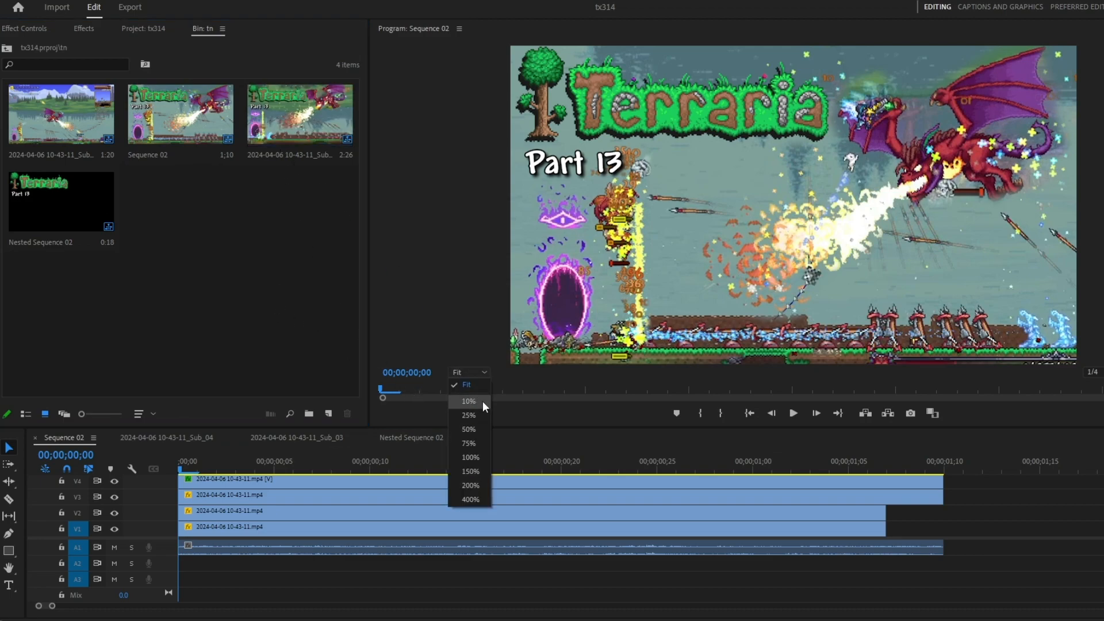
left_click(482, 402)
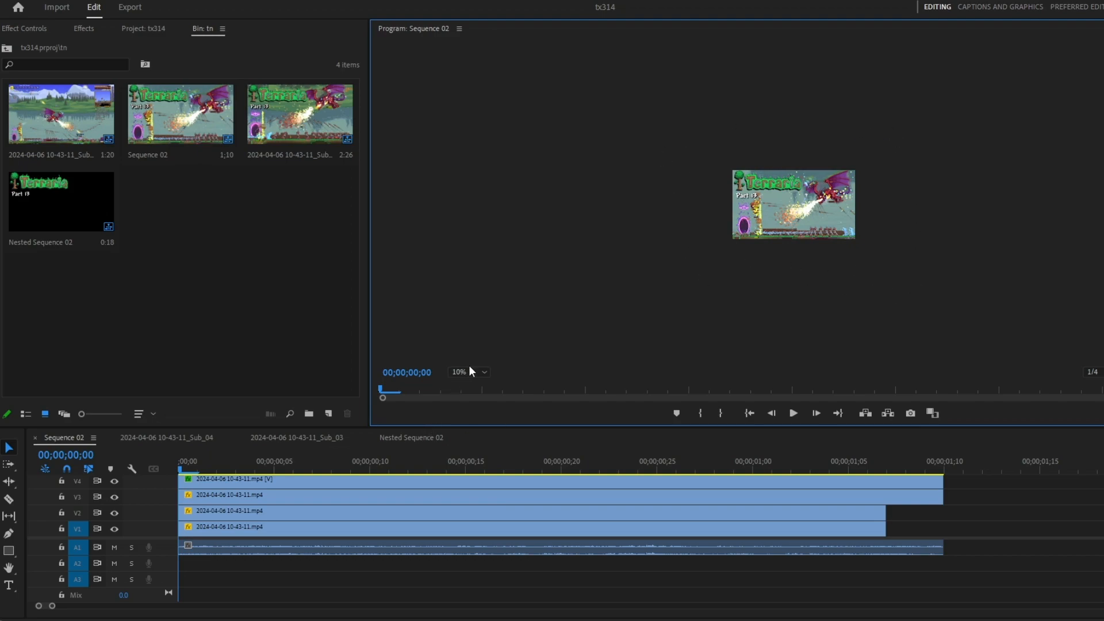
left_click(481, 374)
left_click(473, 411)
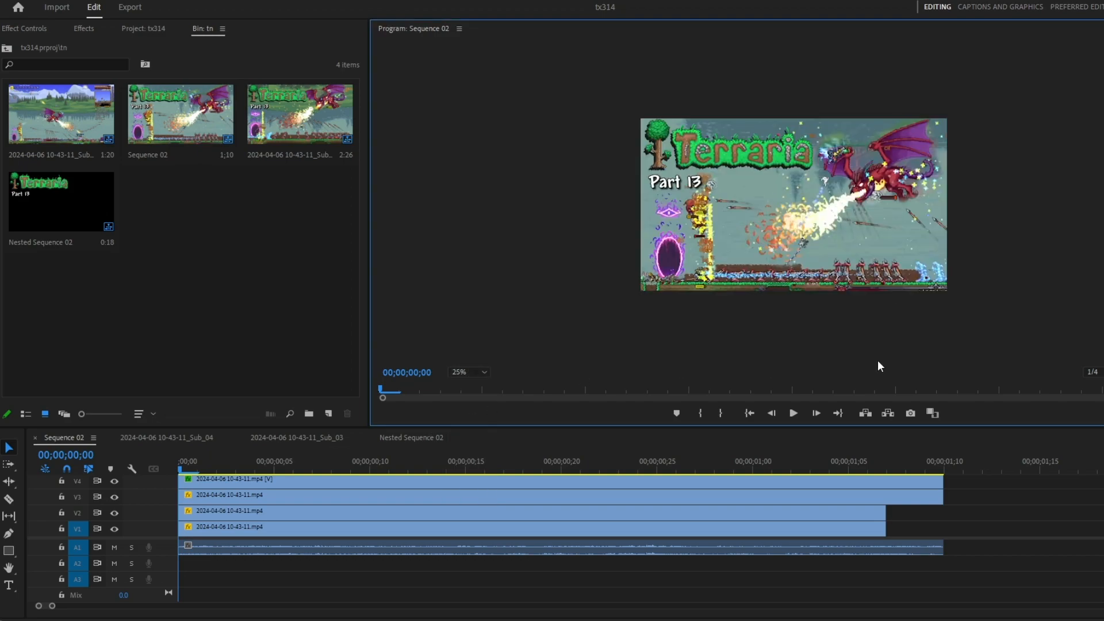
key("grave")
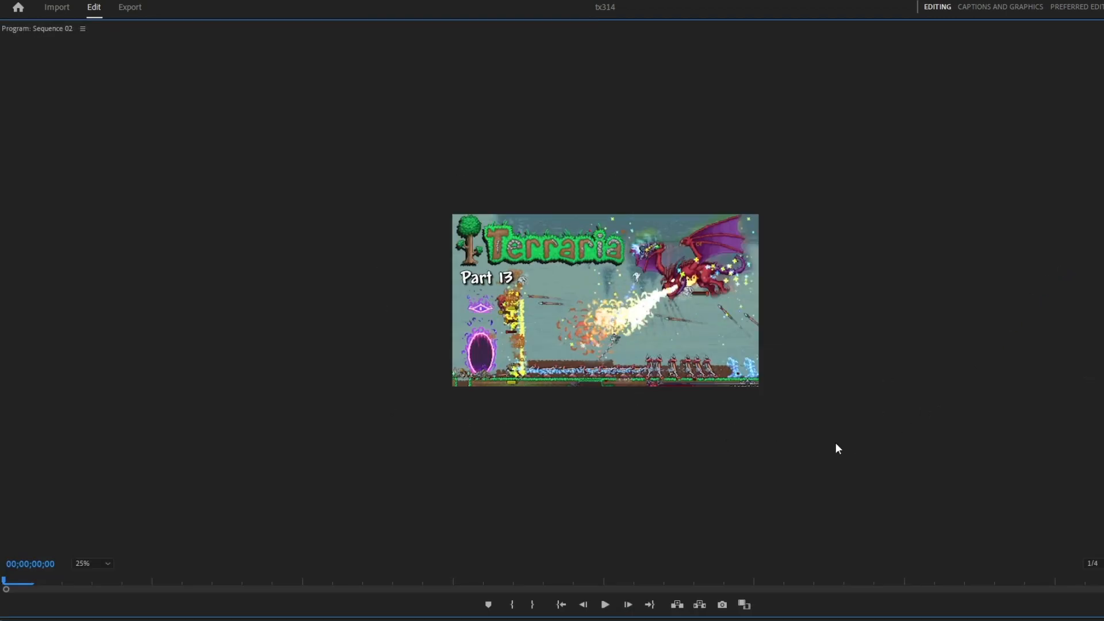
key("grave")
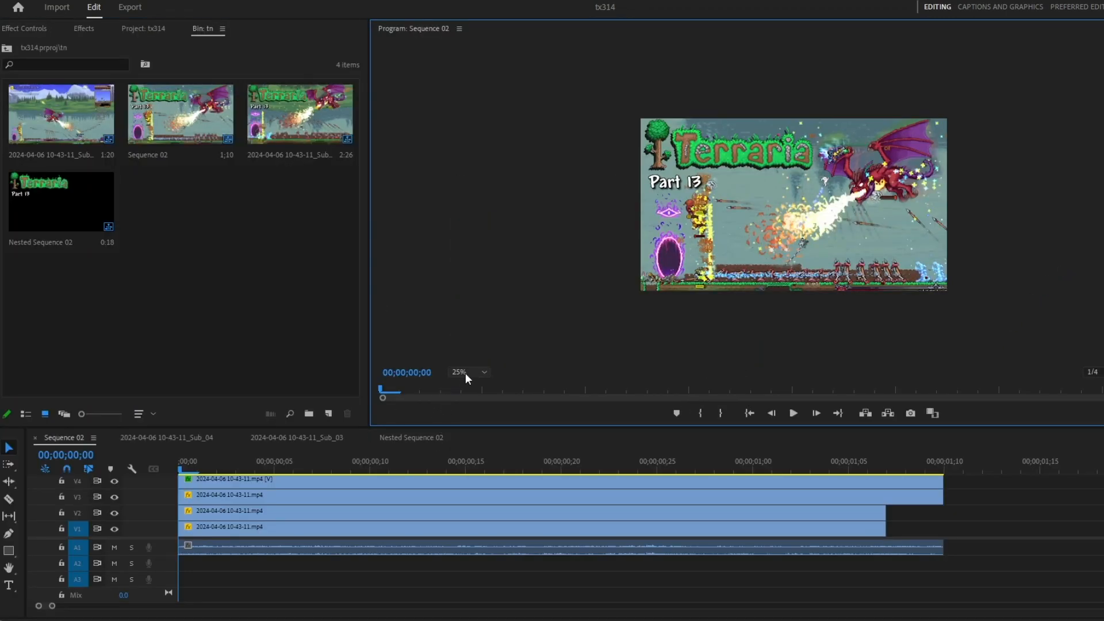
left_click(465, 373)
left_click(463, 440)
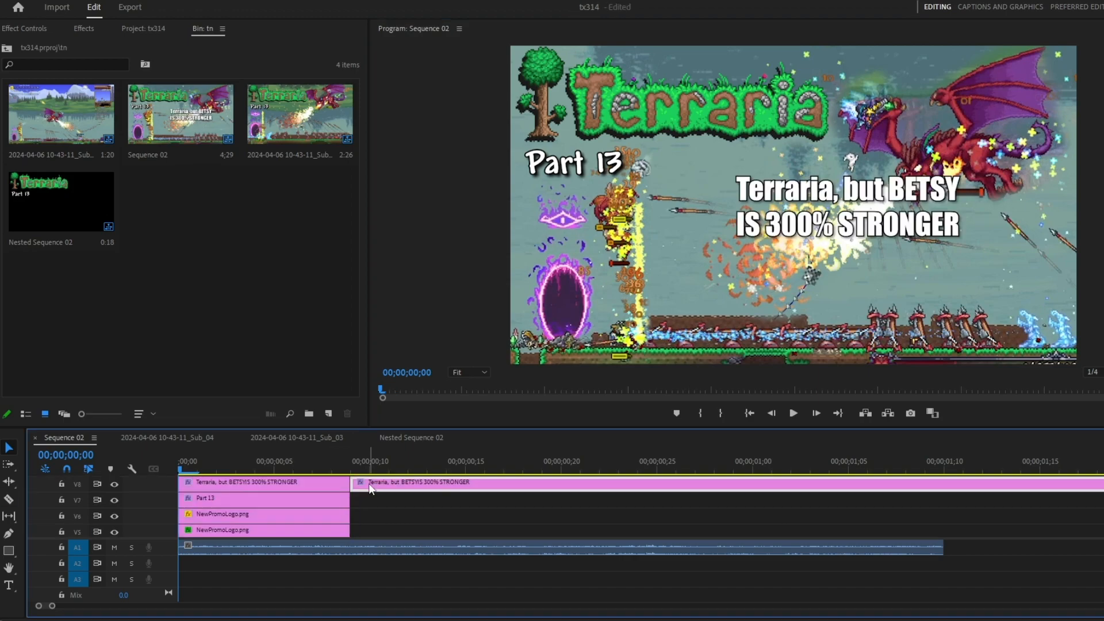
Delete the surplus second segment of the V8 title "Terraria, but BETSY IS 300% STRONGER", then enlarge and recentre the remaining title
left_click(369, 485)
key("Delete")
left_click(318, 485)
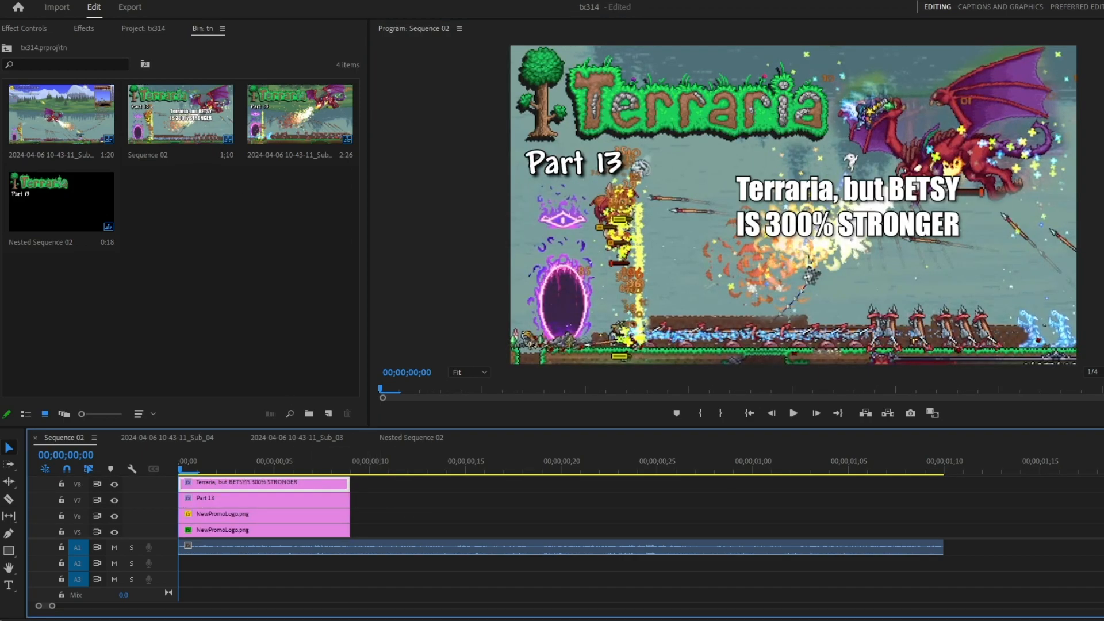
left_click(133, 26)
left_click(23, 28)
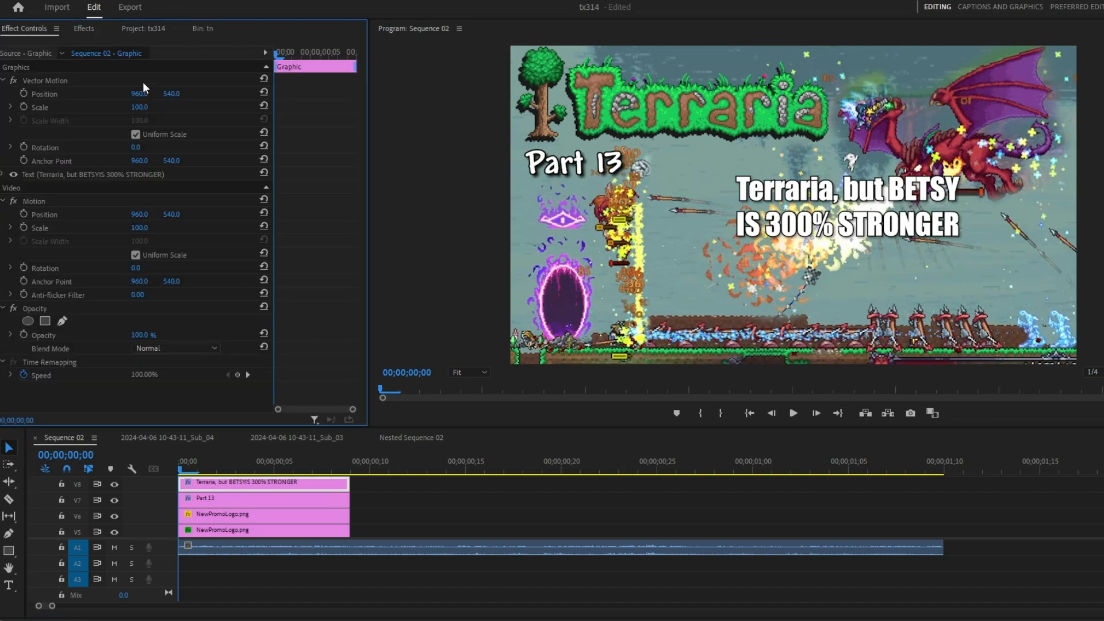
left_click_drag(139, 107, 154, 107)
left_click_drag(860, 235, 772, 230)
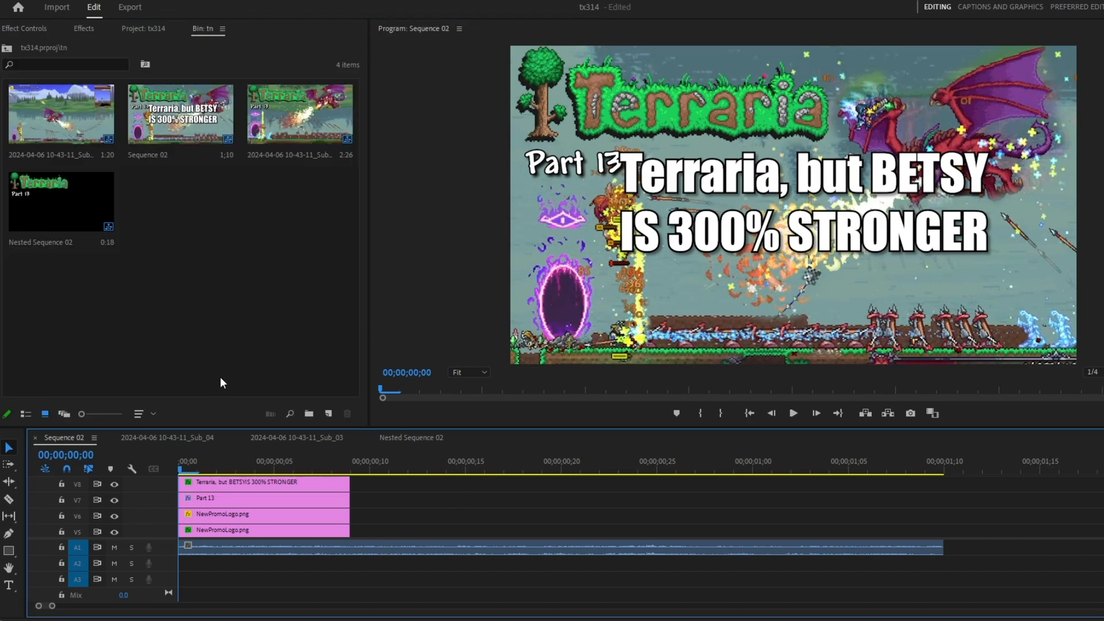
Toggle the V8 title off and on to compare the thumbnail with and without it, leaving the title hidden
left_click(114, 484)
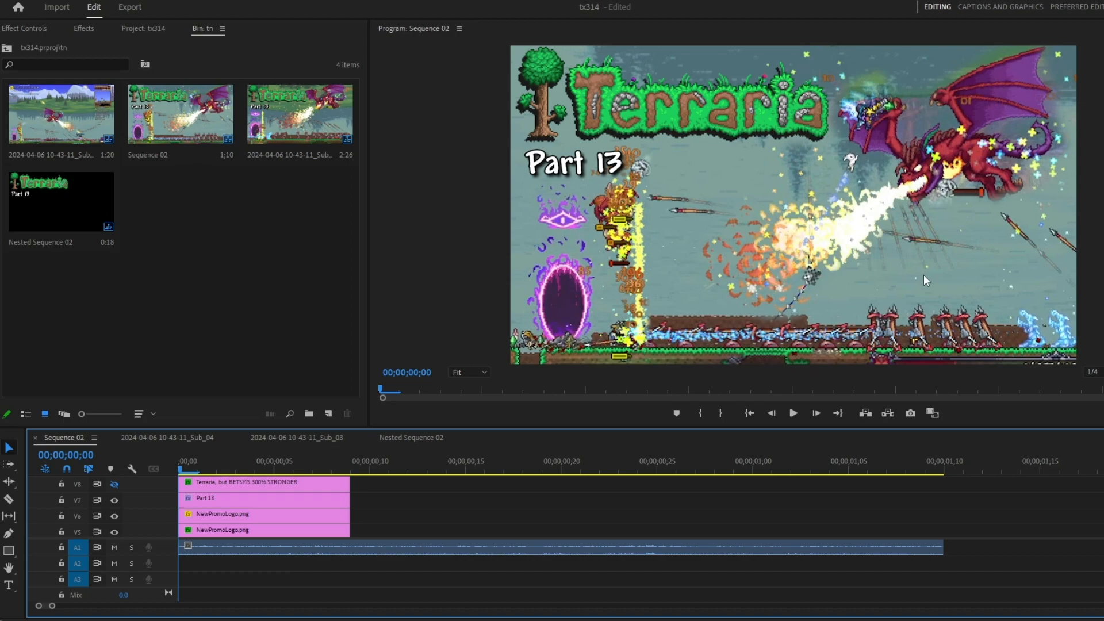
left_click(114, 485)
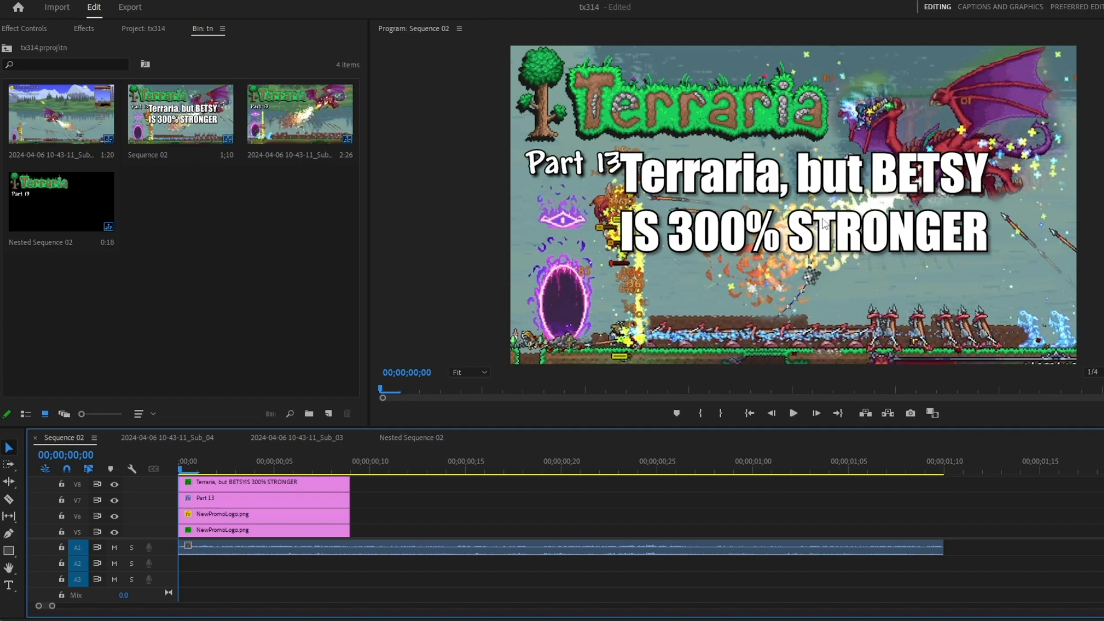
left_click(115, 484)
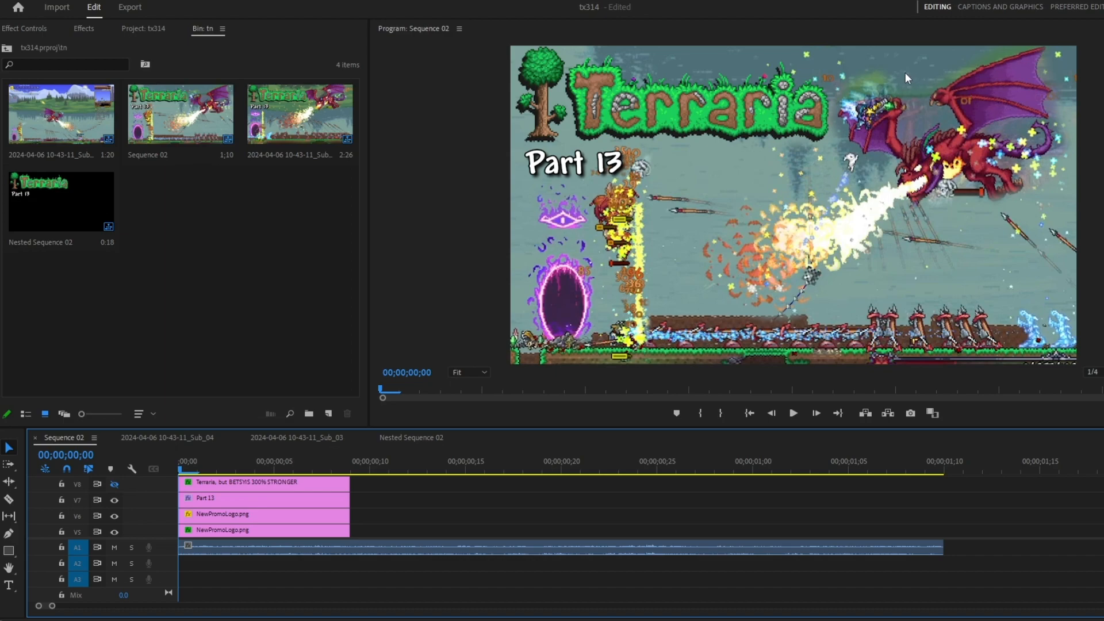
double_click(261, 129)
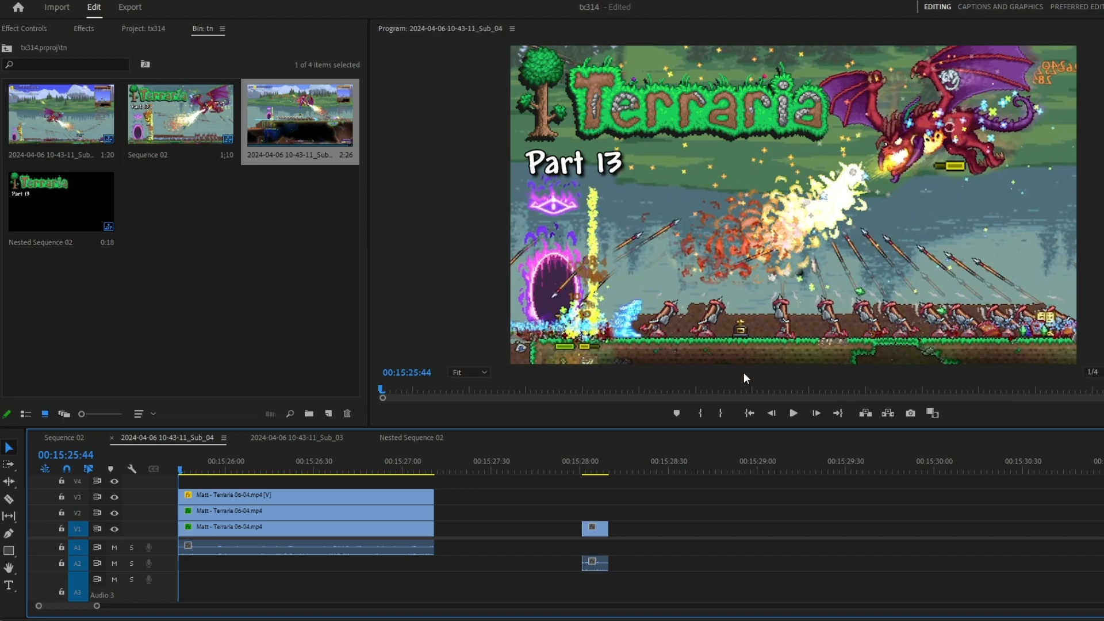
left_click(292, 267)
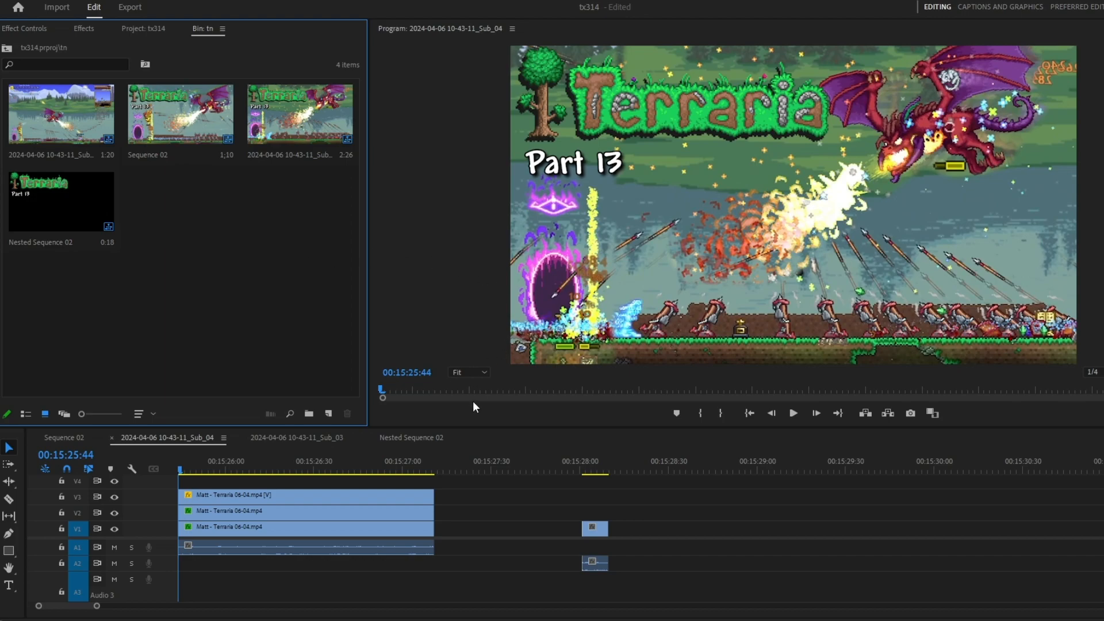
Preview the earlier thumbnail at 25% magnification and switch to the YouTube subscriptions feed to compare it with published thumbnails
left_click(473, 374)
left_click(478, 428)
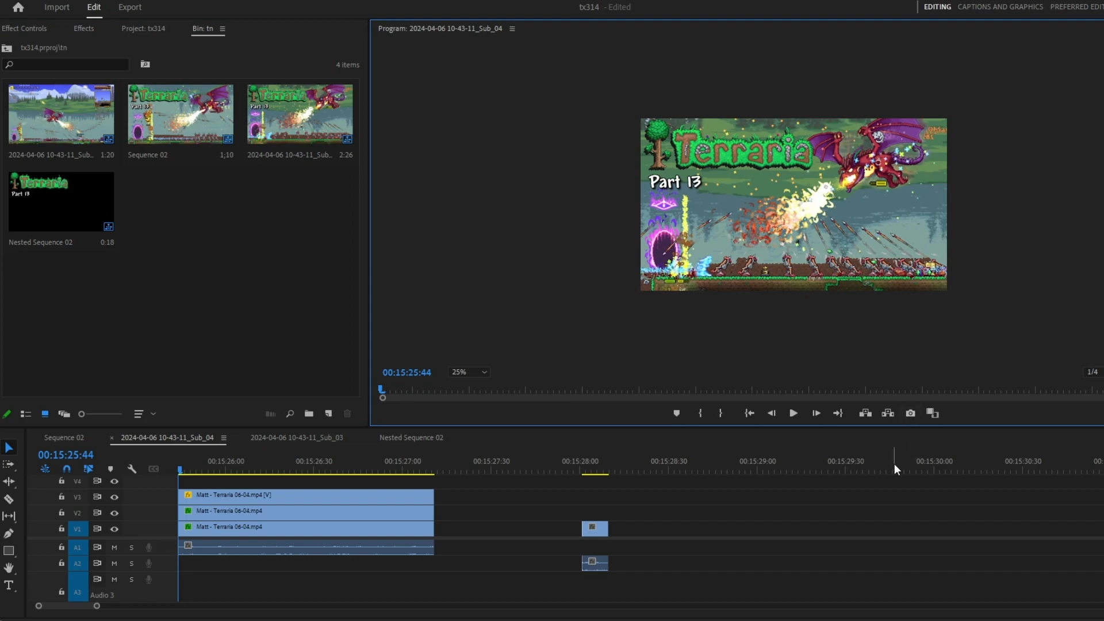
left_click(397, 620)
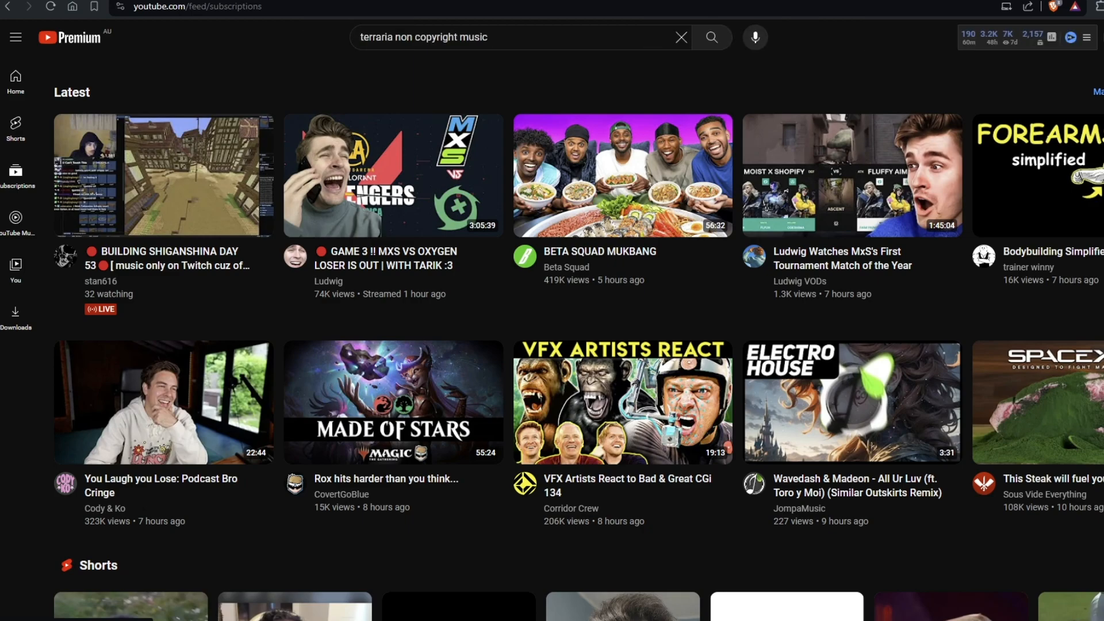
left_click(15, 37)
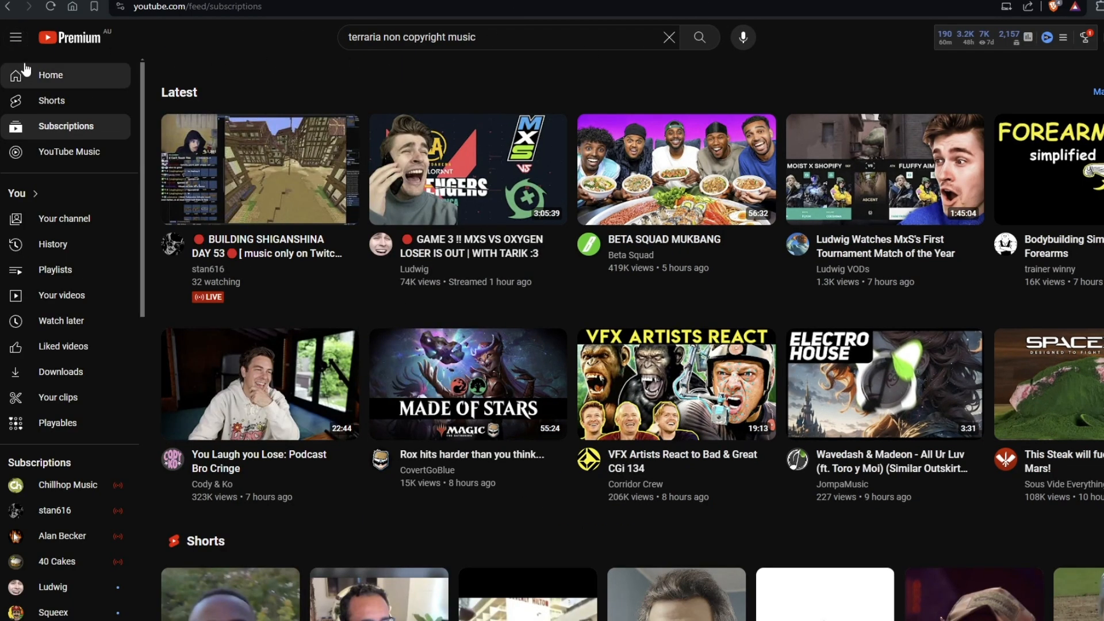
left_click(15, 38)
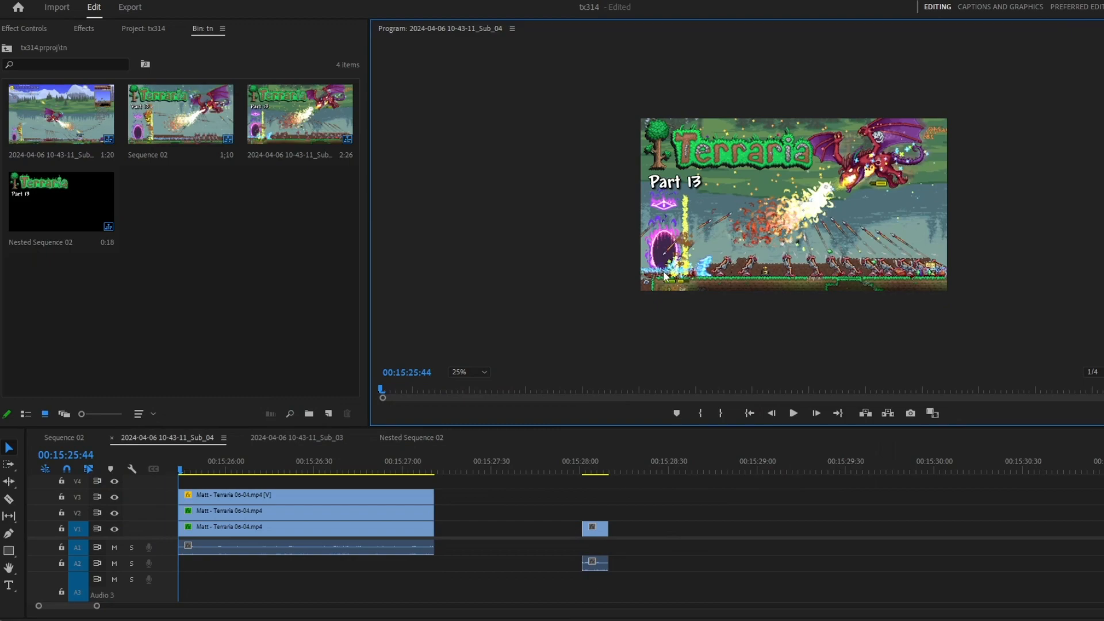
Return to Premiere Pro, save the tx314 project and open the t8 project
left_click(735, 545)
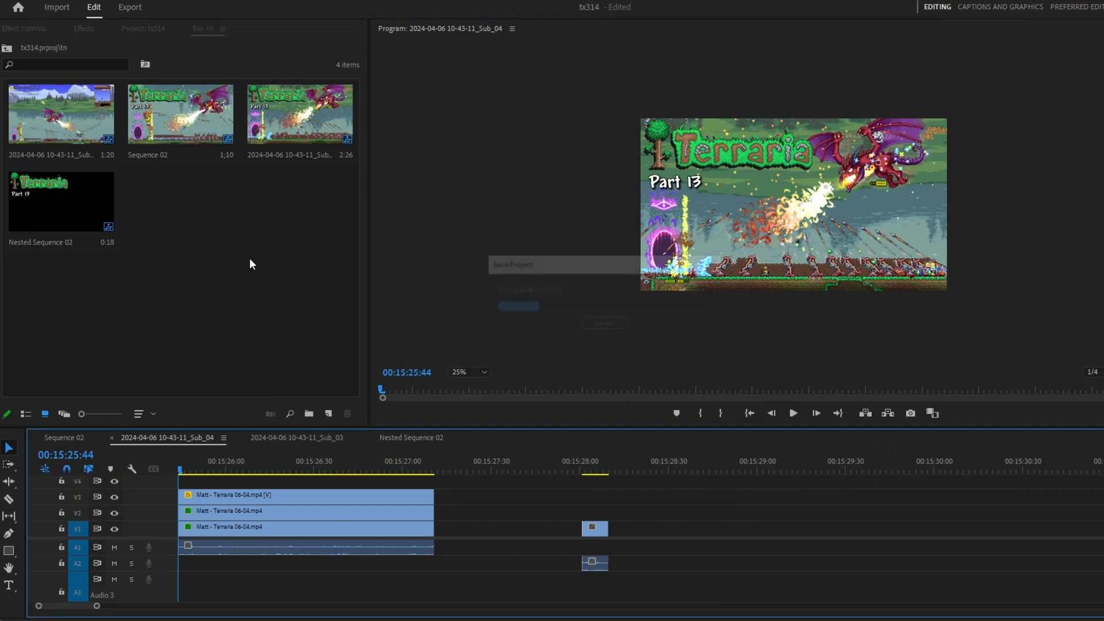
key("ctrl+s")
left_click(114, 0)
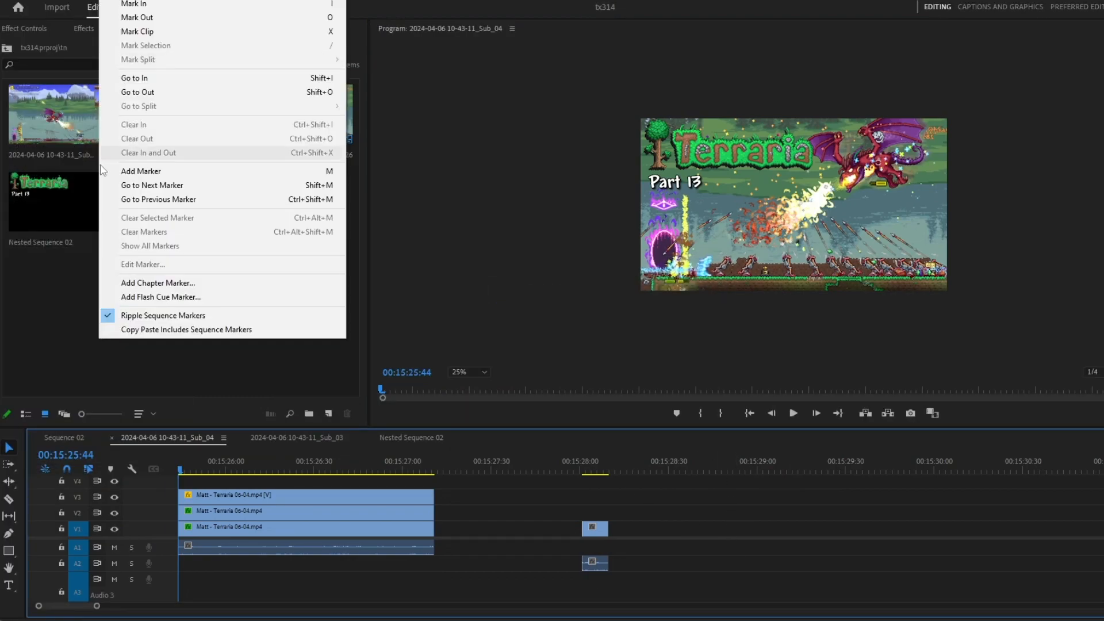
left_click(151, 0)
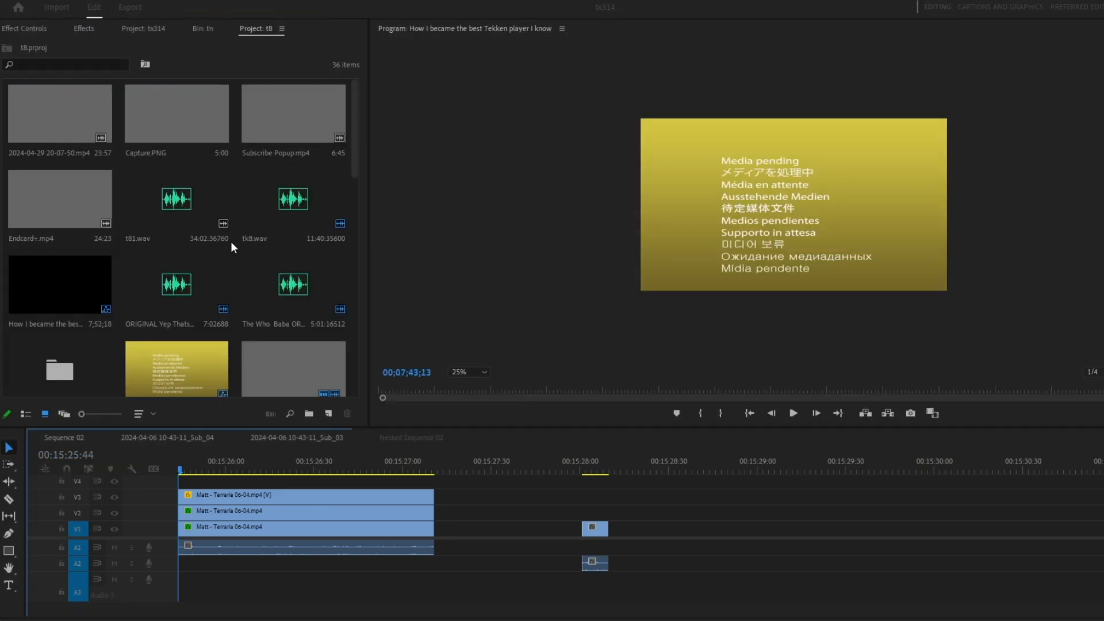
Show the full "How I became the best Tekken player I know" timeline from its start and look through the project's media
scroll(230, 245, "down", 5)
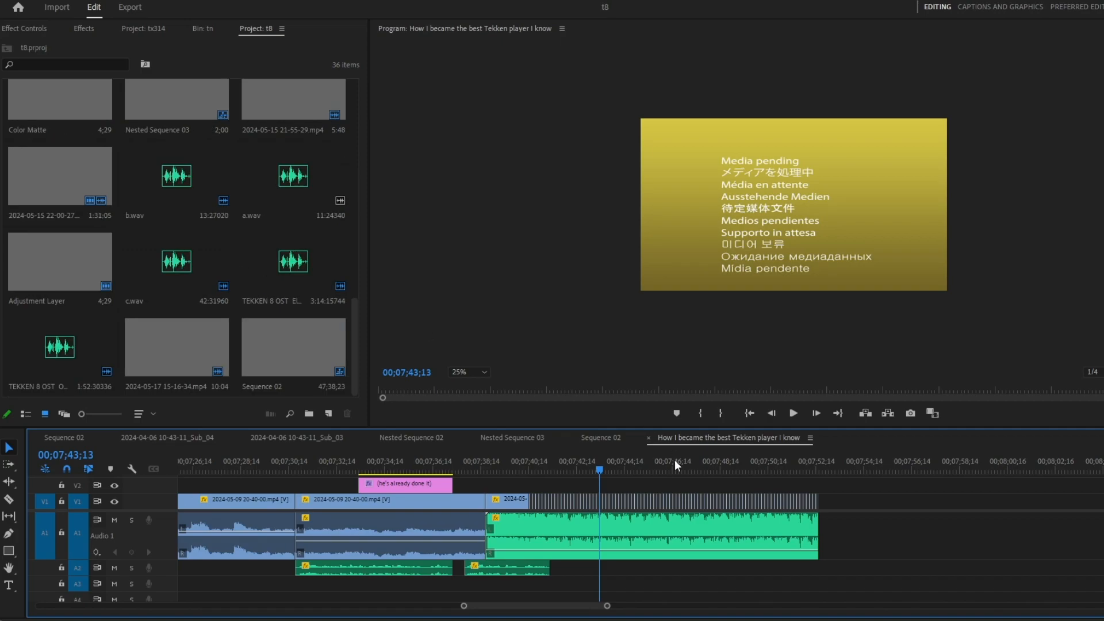
left_click_drag(608, 607, 688, 607)
scroll(568, 526, "down", 3)
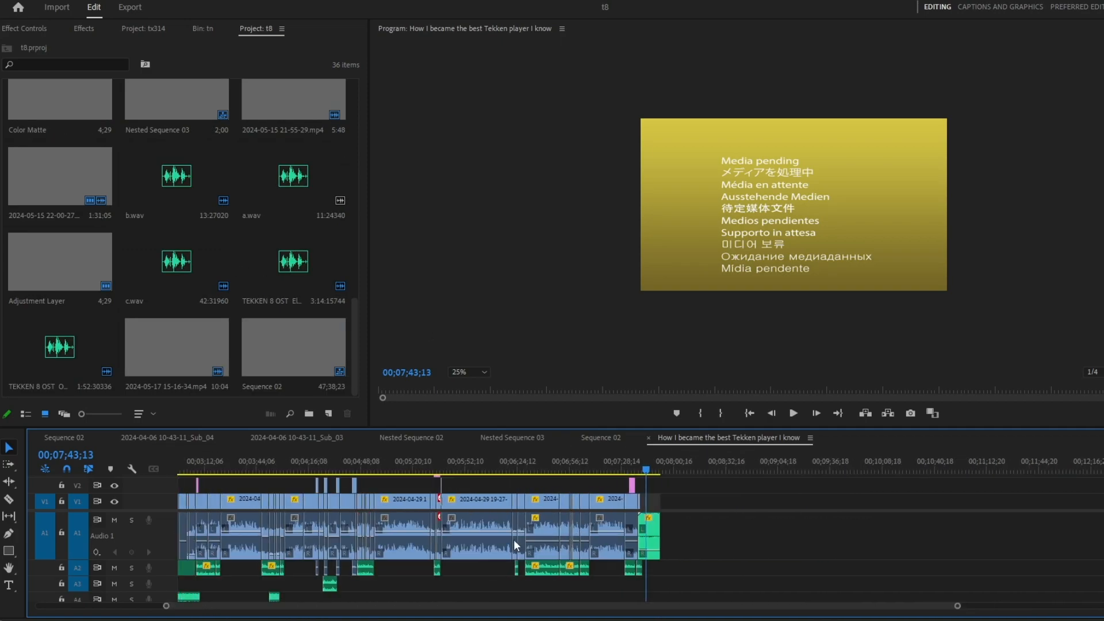
scroll(526, 539, "up", 5)
left_click_drag(355, 428, 354, 302)
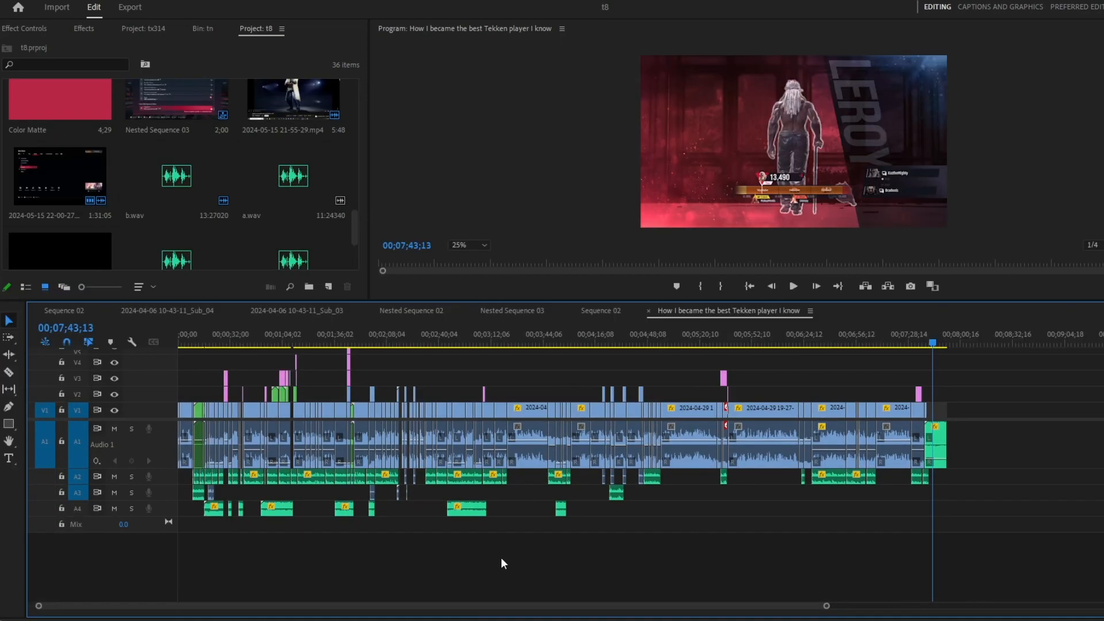
key("Home")
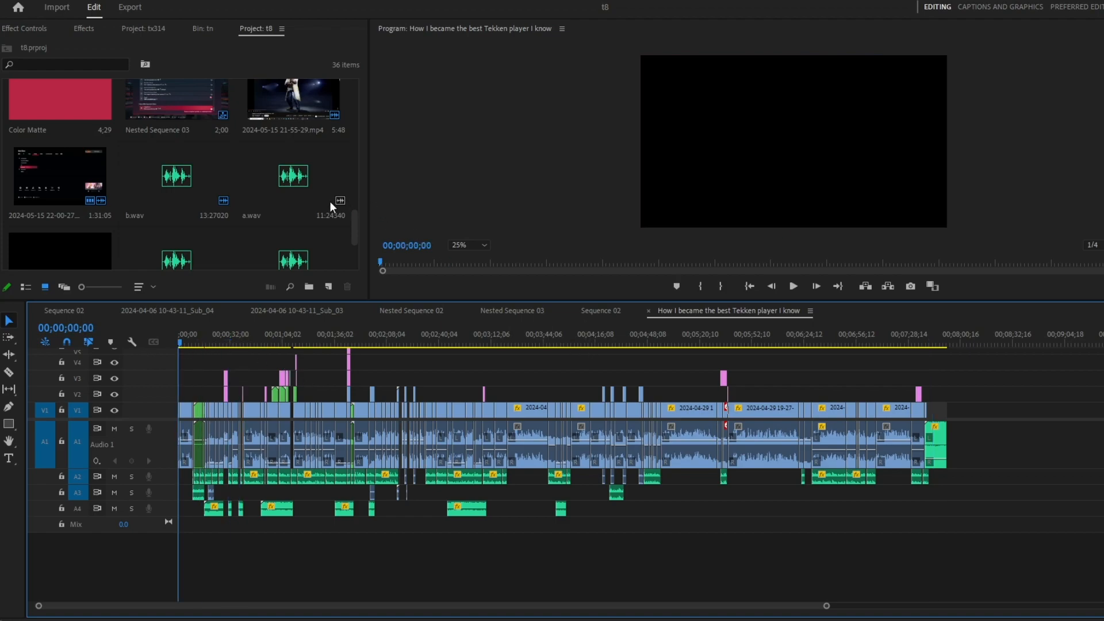
scroll(331, 202, "down", 3)
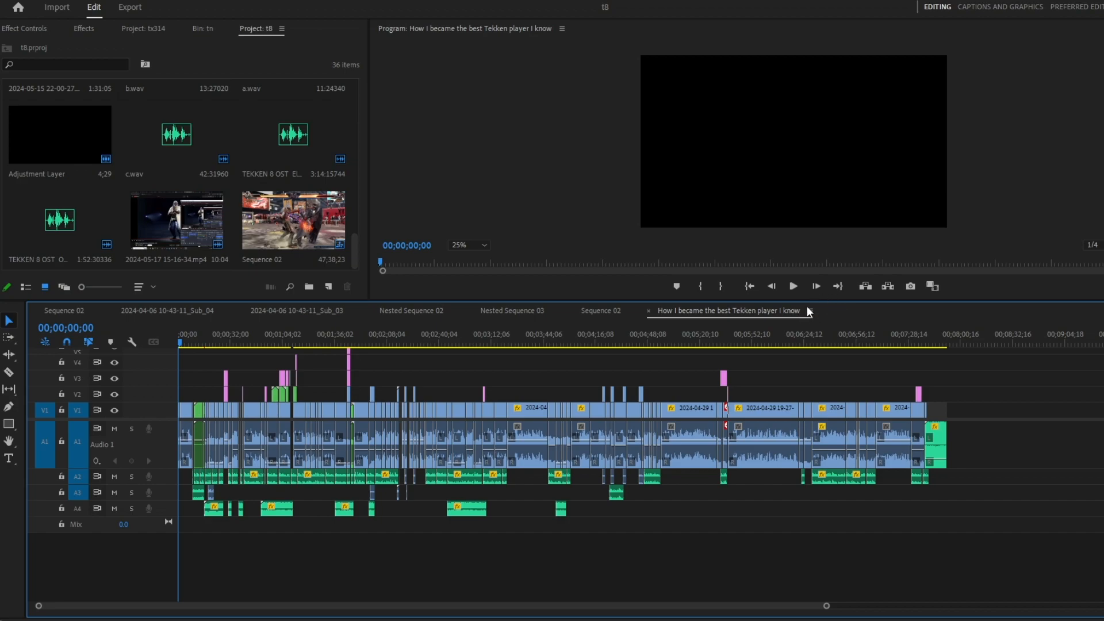
Adjust the timeline height and the video/audio track divider so both the edit and the project media have room
left_click_drag(167, 419, 166, 472)
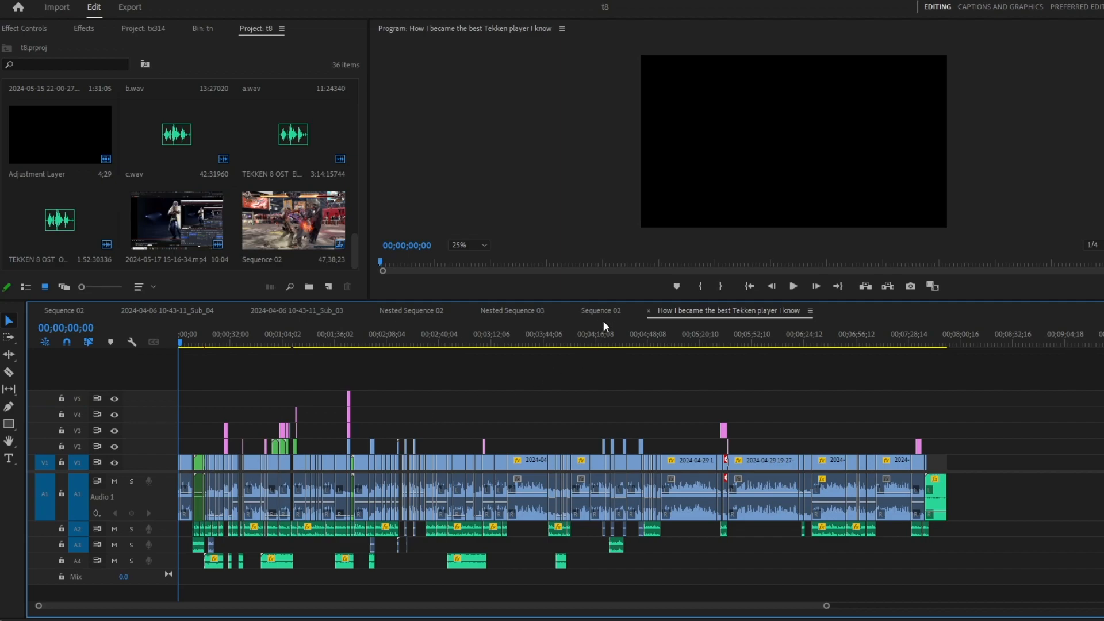
left_click_drag(621, 300, 633, 378)
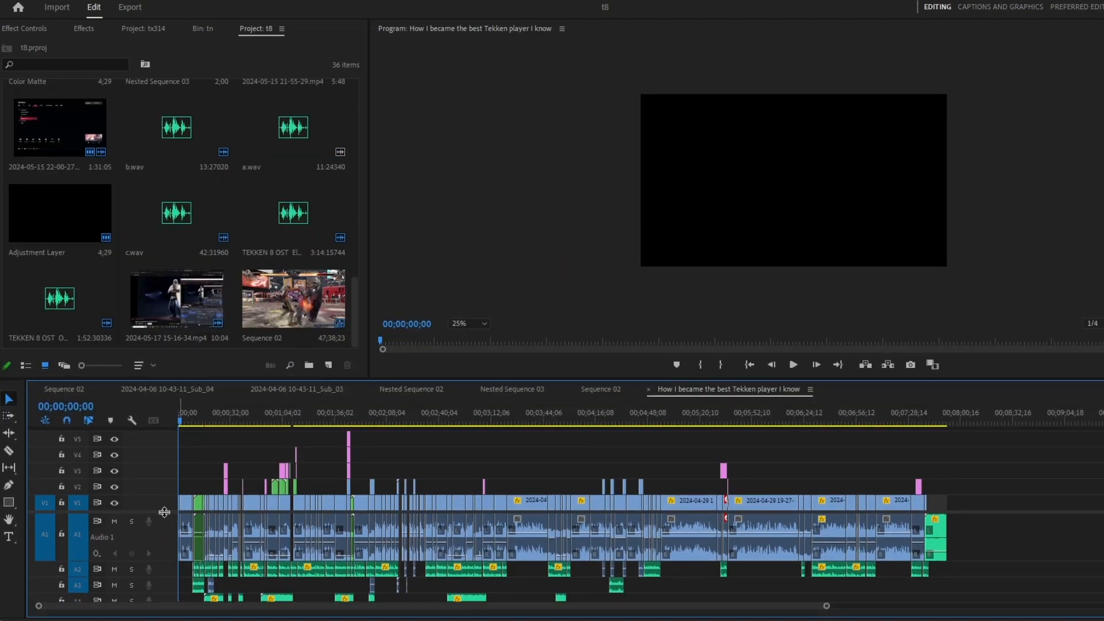
left_click_drag(167, 513, 167, 489)
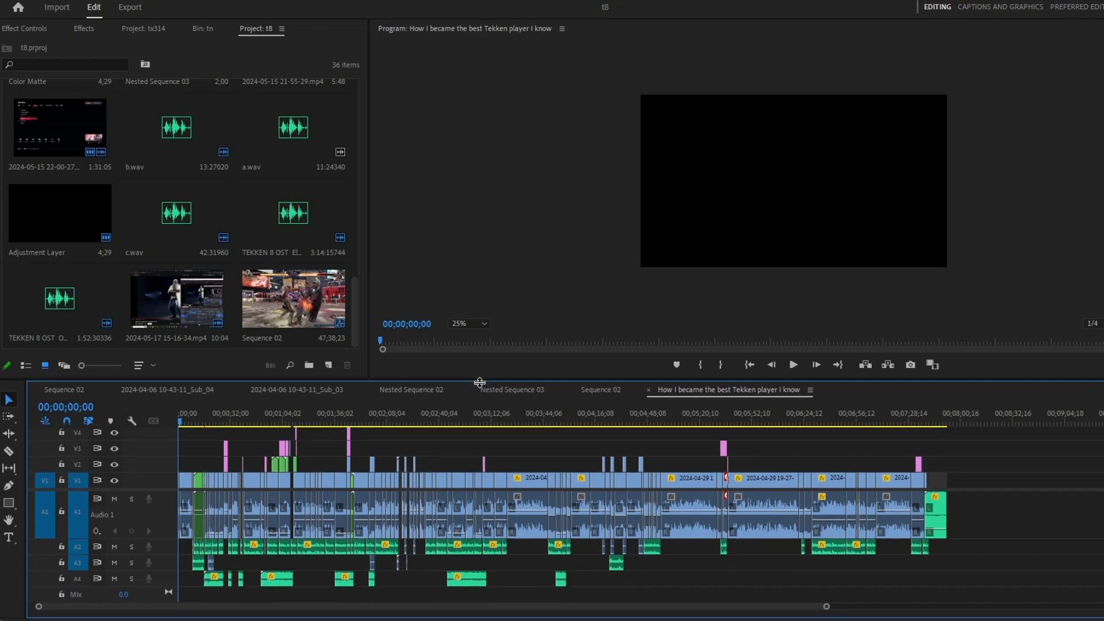
left_click_drag(479, 376, 481, 404)
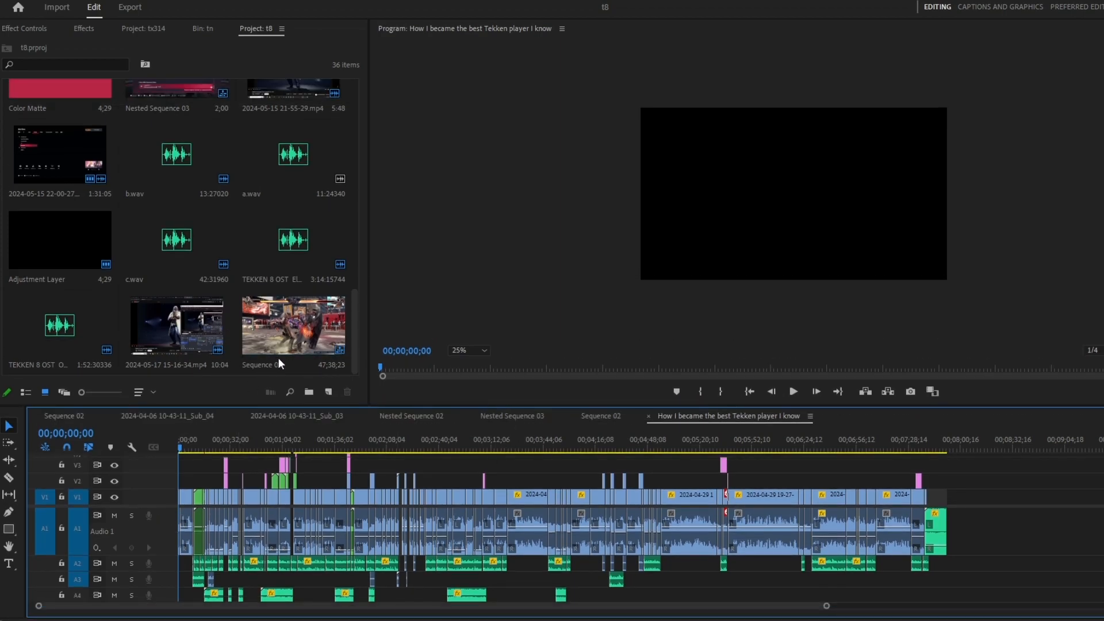
Create a bin named tn in the t8 project and open it
left_click(325, 391)
left_click(309, 392)
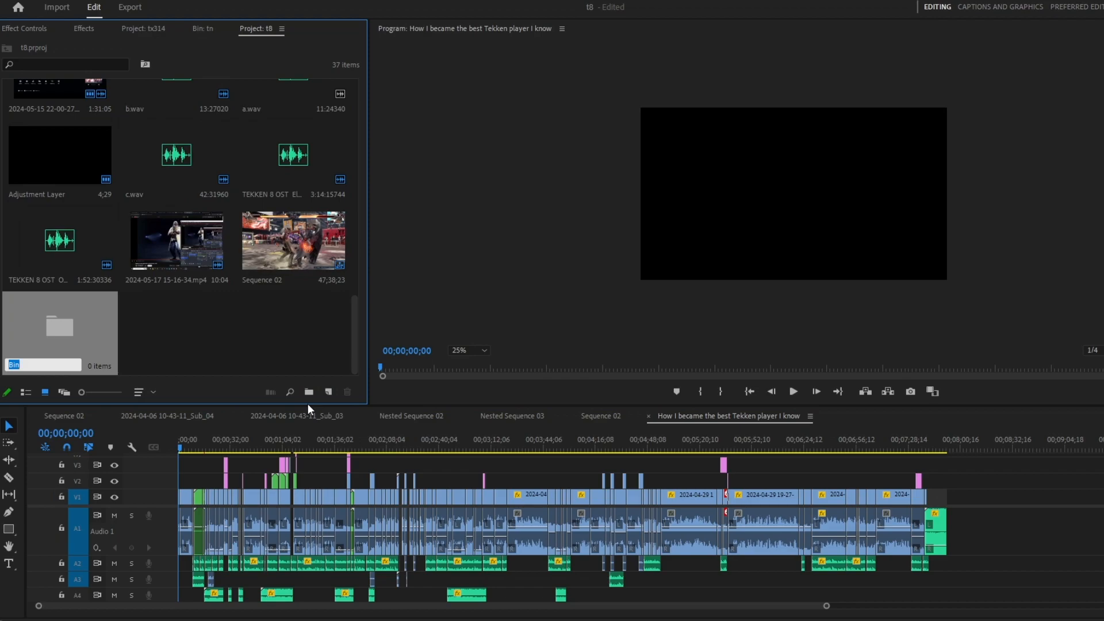
key("Return")
scroll(251, 345, "down", 6)
scroll(250, 345, "up", 4)
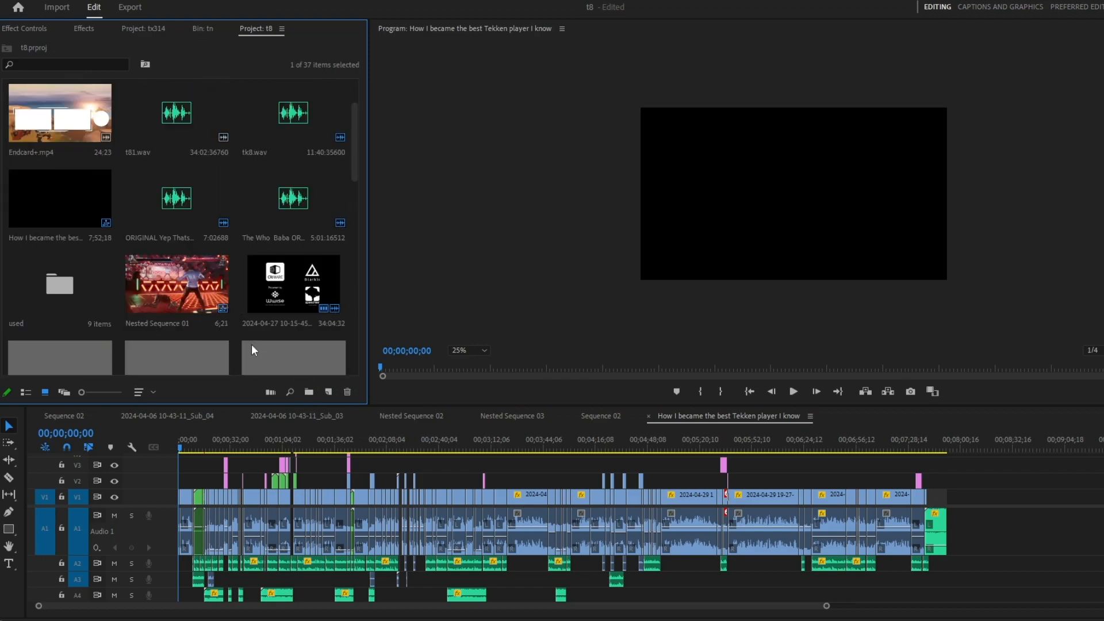
scroll(250, 344, "down", 5)
left_click(182, 345)
scroll(194, 344, "up", 4)
scroll(223, 350, "down", 4)
double_click(55, 328)
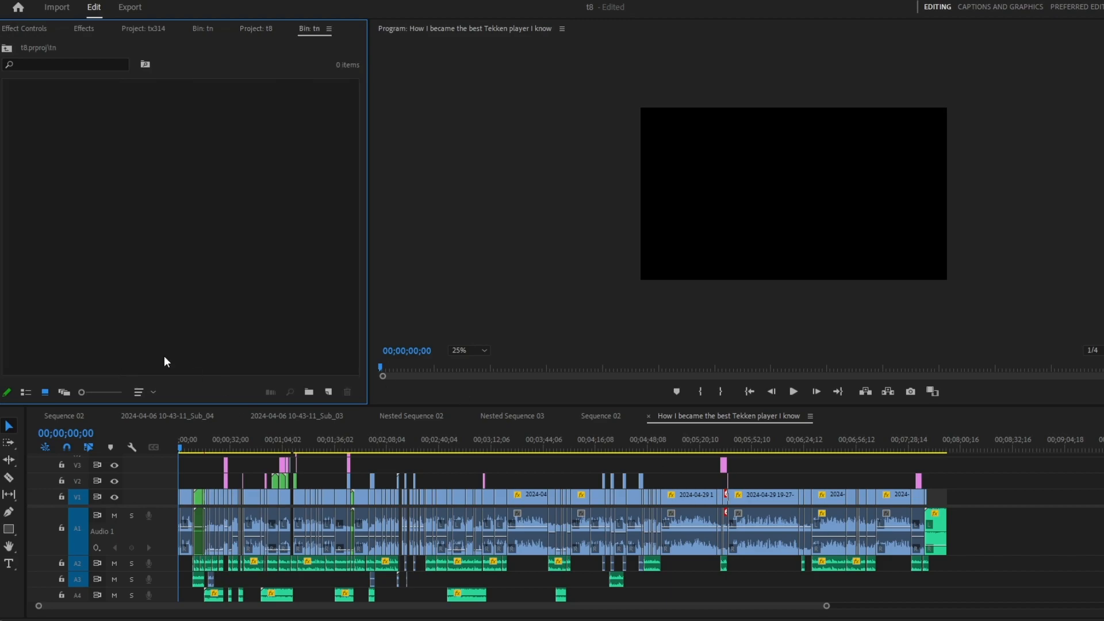
Create Sequence 03 in the empty tn bin using the custom YouTube Quality preset
left_click(451, 466)
scroll(464, 464, "up", 6)
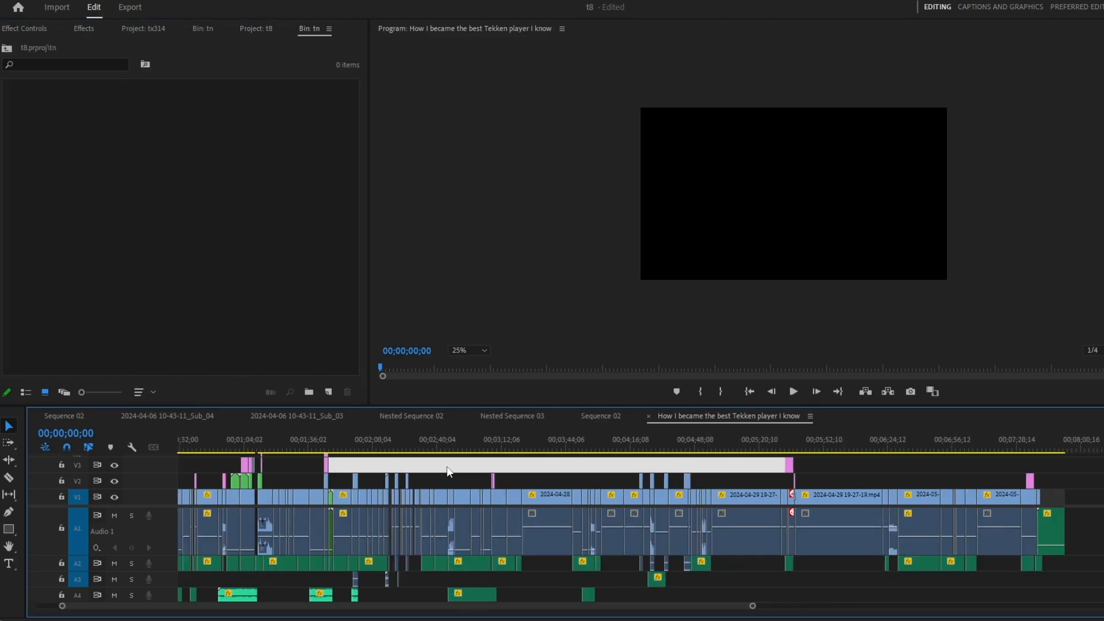
left_click(260, 244)
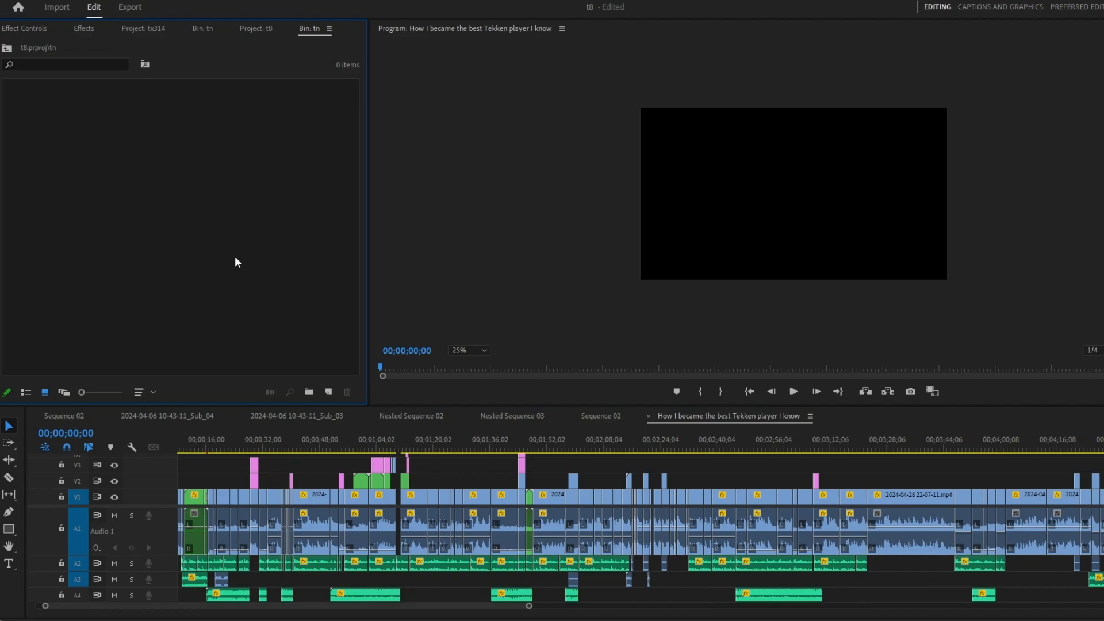
left_click(329, 393)
left_click(345, 410)
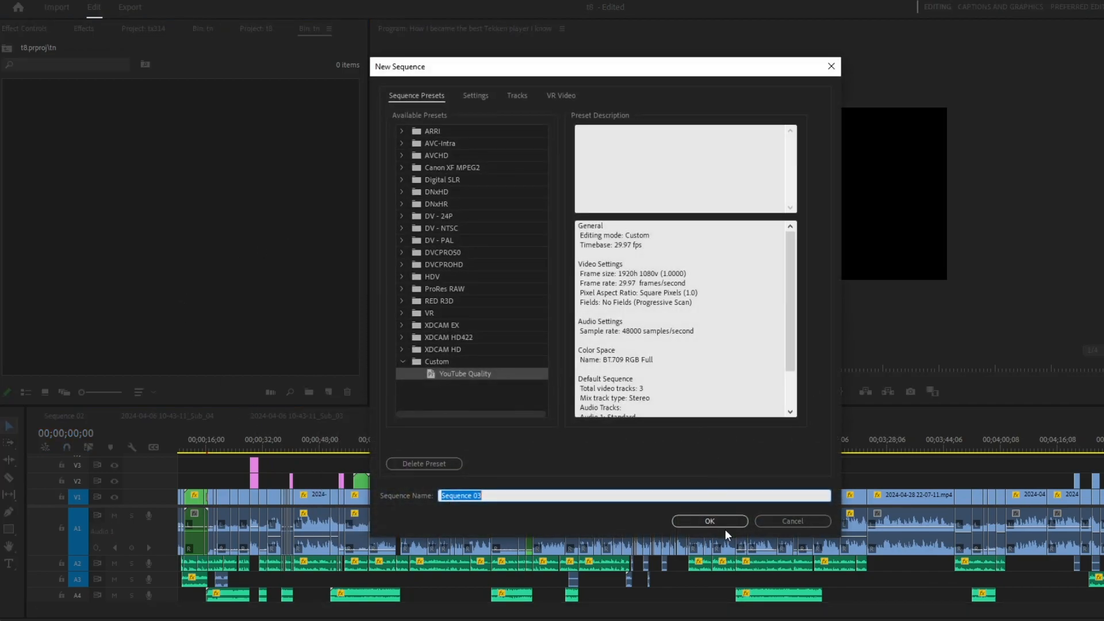
left_click(710, 452)
Add the two players' first names as separate text placeholders on opposite halves of the Sequence 03 frame
key("t")
left_click(692, 202)
type("ben")
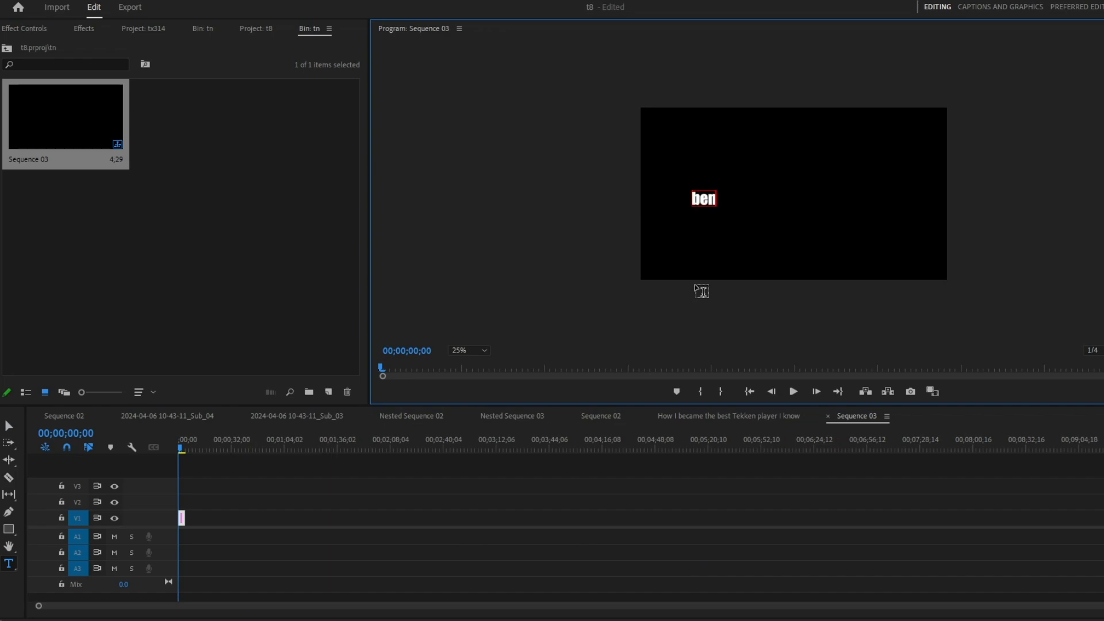
left_click(446, 510)
left_click(870, 182)
type("matt")
Add the text "divide" between the two names and break it into one letter per line to form a vertical divider
left_click(694, 474)
left_click(785, 158)
type("divide")
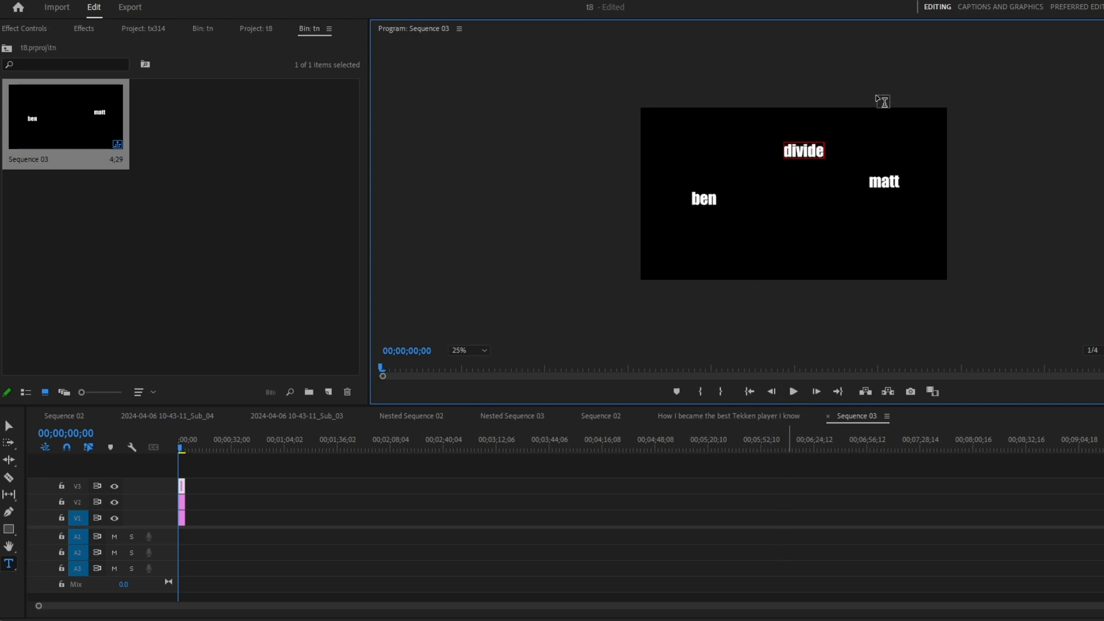
double_click(800, 148)
type("d")
key("Return")
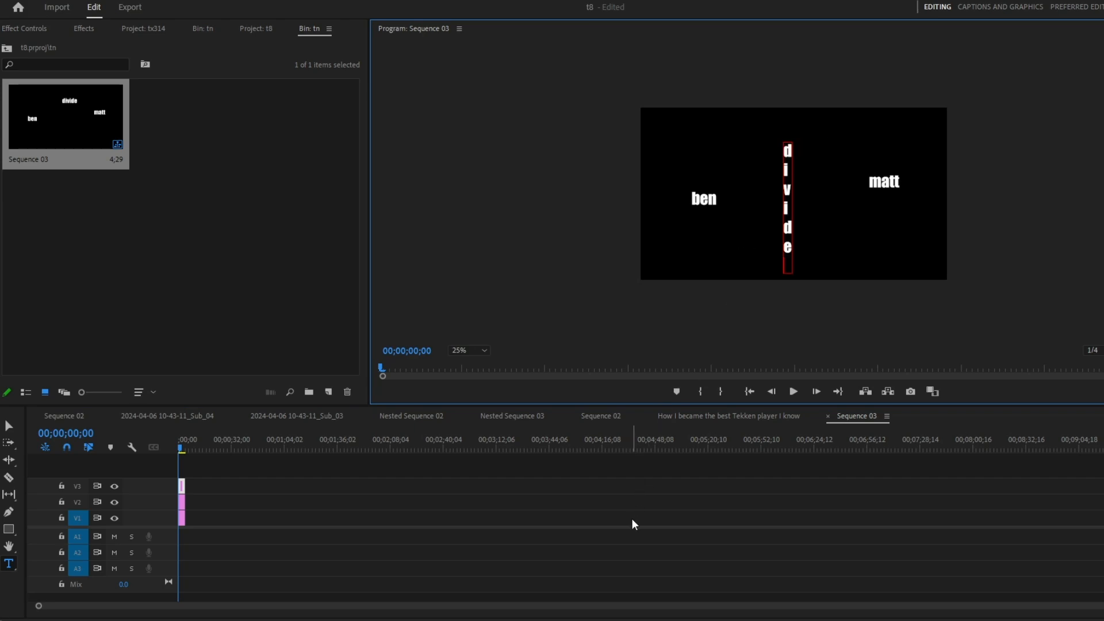
Zoom in on the Sequence 03 timeline and examine the three stacked text layers
left_click(633, 523)
scroll(240, 476, "up", 3)
scroll(240, 477, "up", 3)
scroll(225, 477, "up", 2)
scroll(211, 468, "up", 2)
scroll(328, 531, "up", 2)
scroll(299, 528, "up", 2)
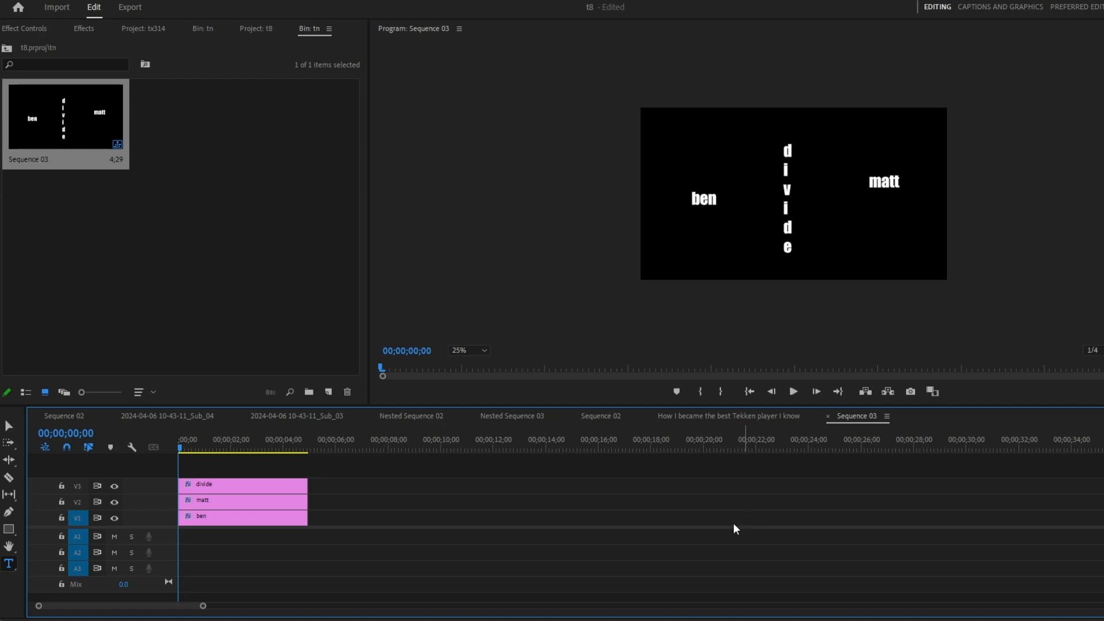
left_click(271, 489)
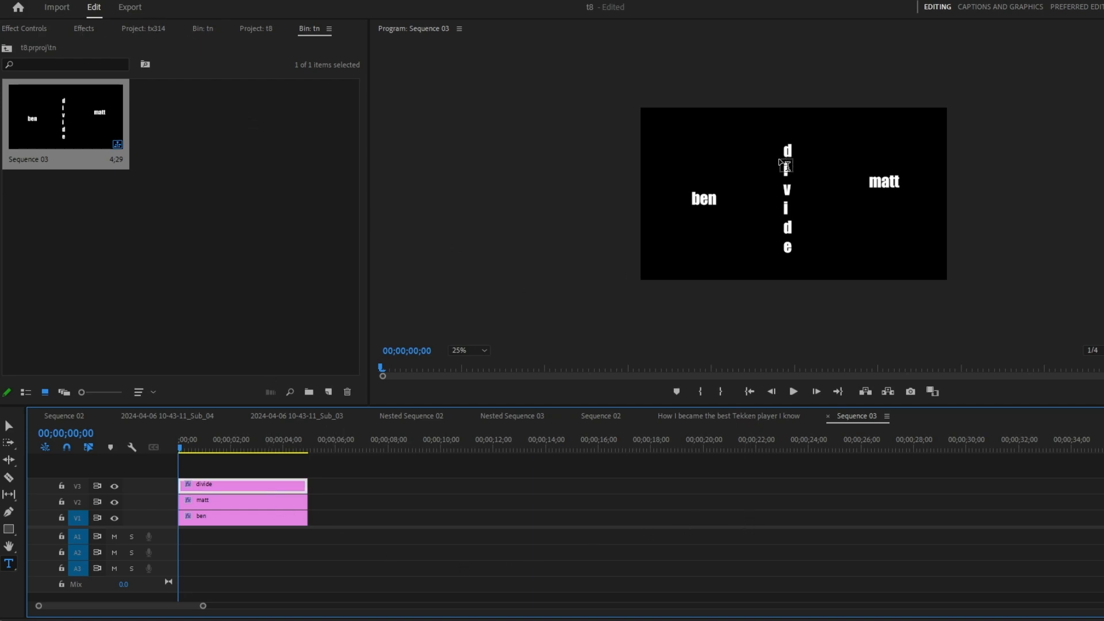
left_click(440, 488)
left_click(244, 46)
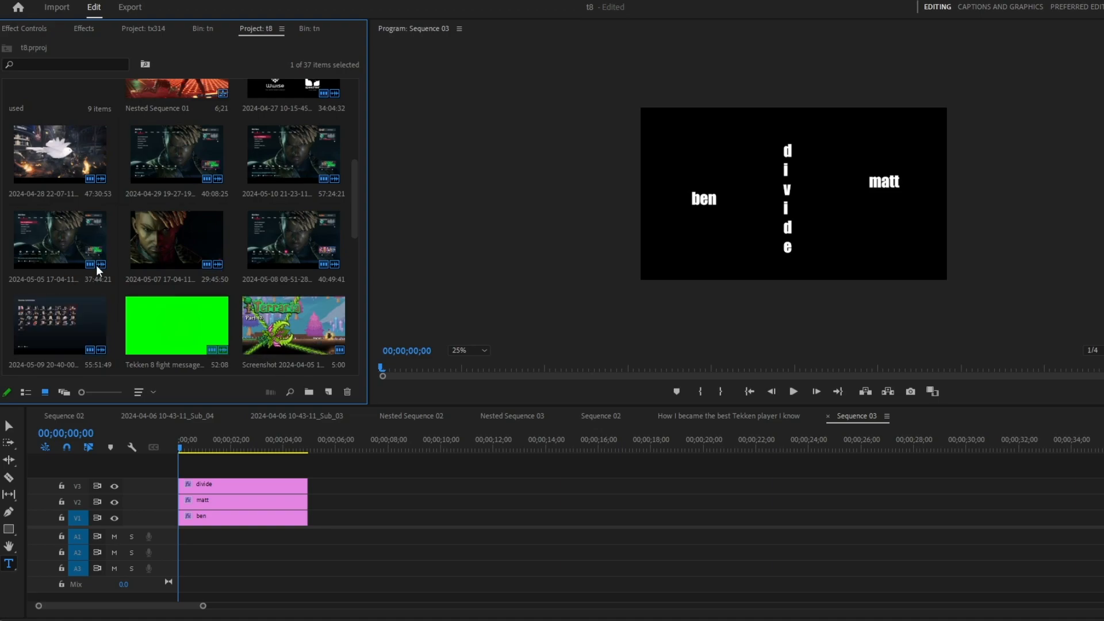
scroll(95, 264, "up", 2)
scroll(153, 261, "down", 4)
scroll(153, 262, "down", 4)
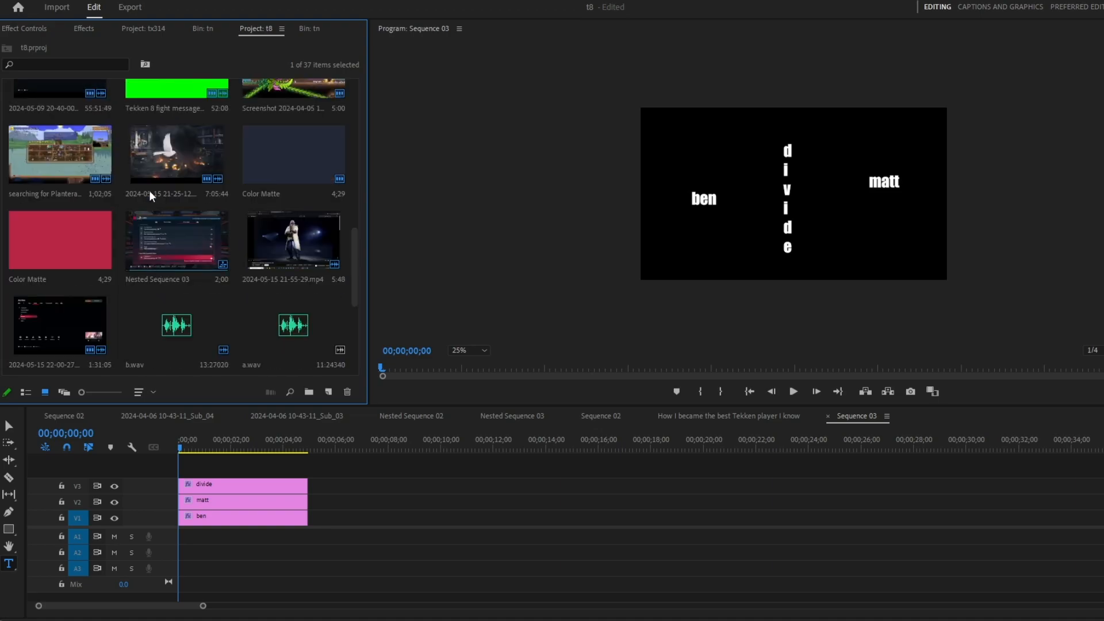
double_click(149, 151)
left_click_drag(38, 368, 93, 365)
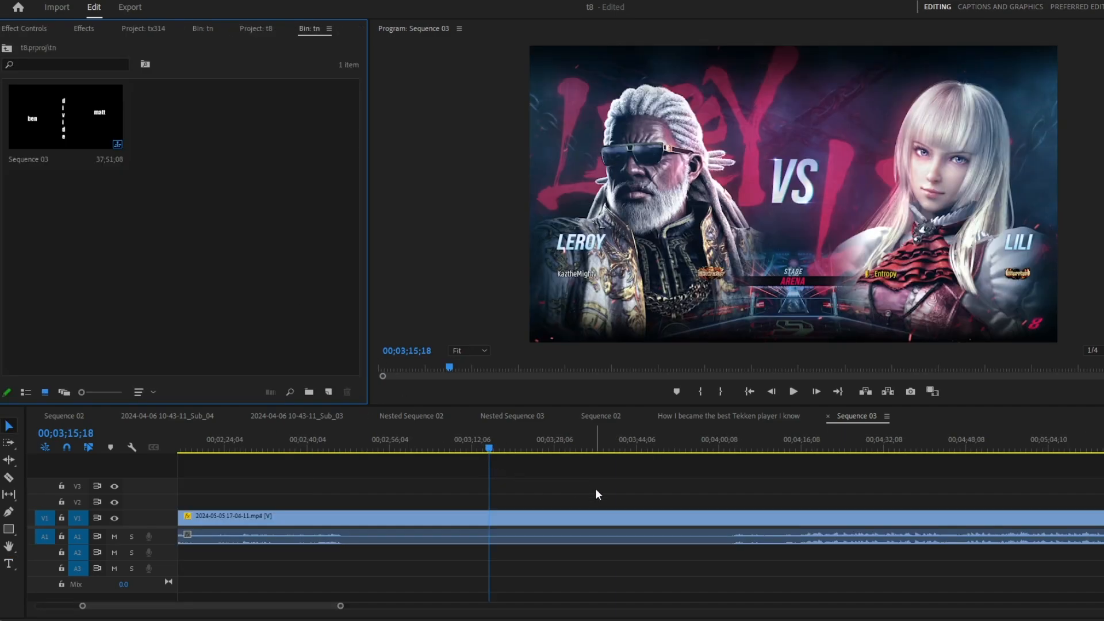
Cut the recording at the Leroy versus Lili screen, at 00;03;16;18, and keep only that segment at the start of Sequence 03
left_click(606, 478)
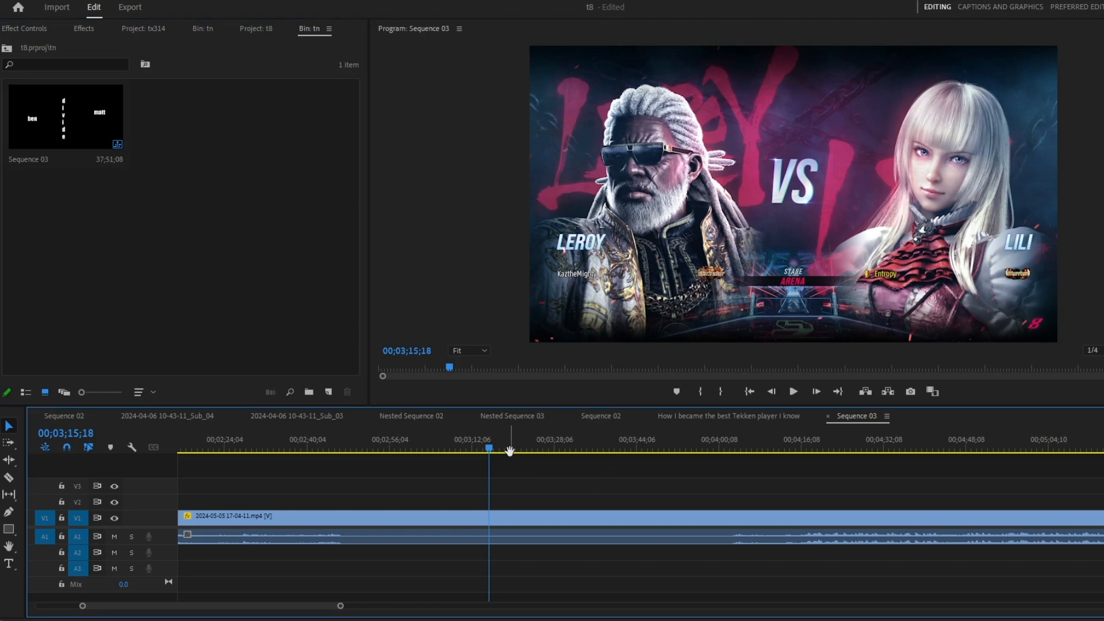
scroll(502, 473, "up", 3)
left_click(487, 447)
scroll(554, 510, "up", 1)
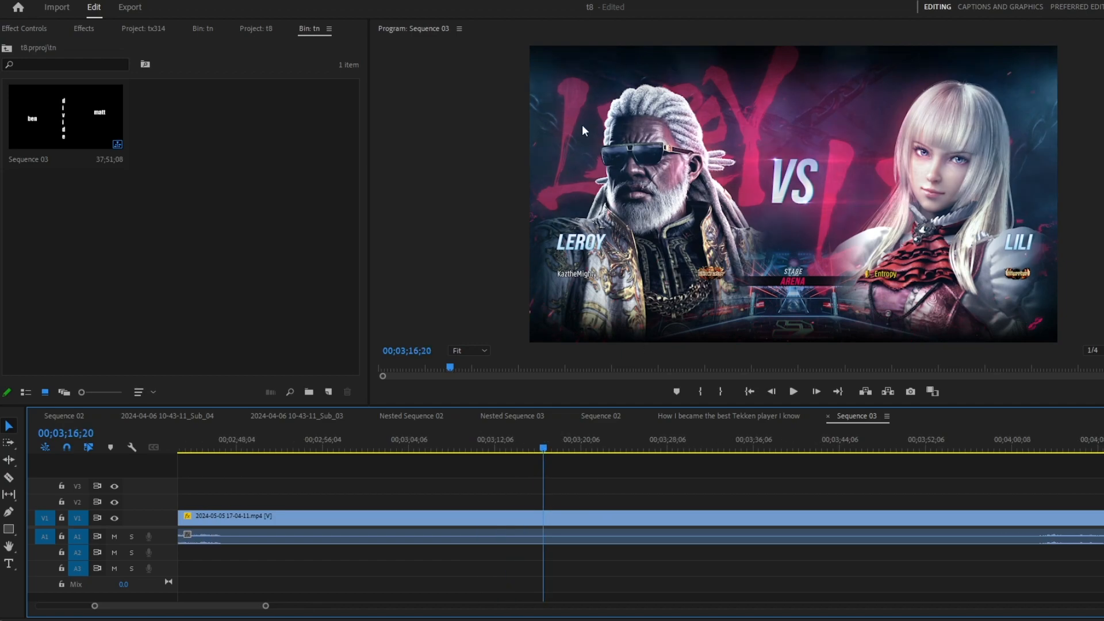
left_click(543, 449)
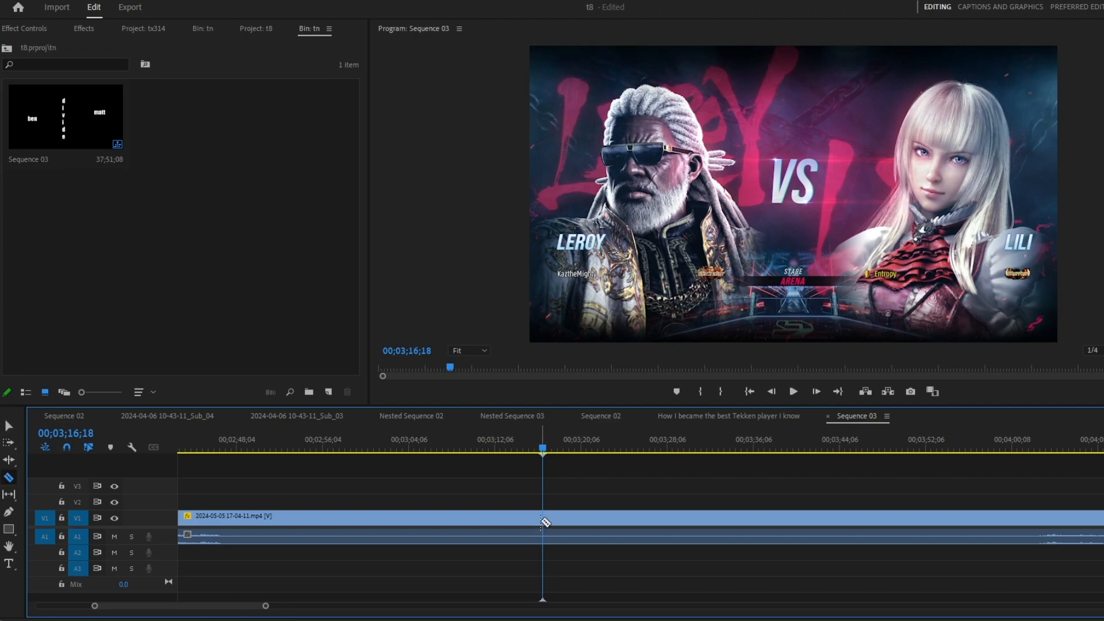
key("ctrl+k")
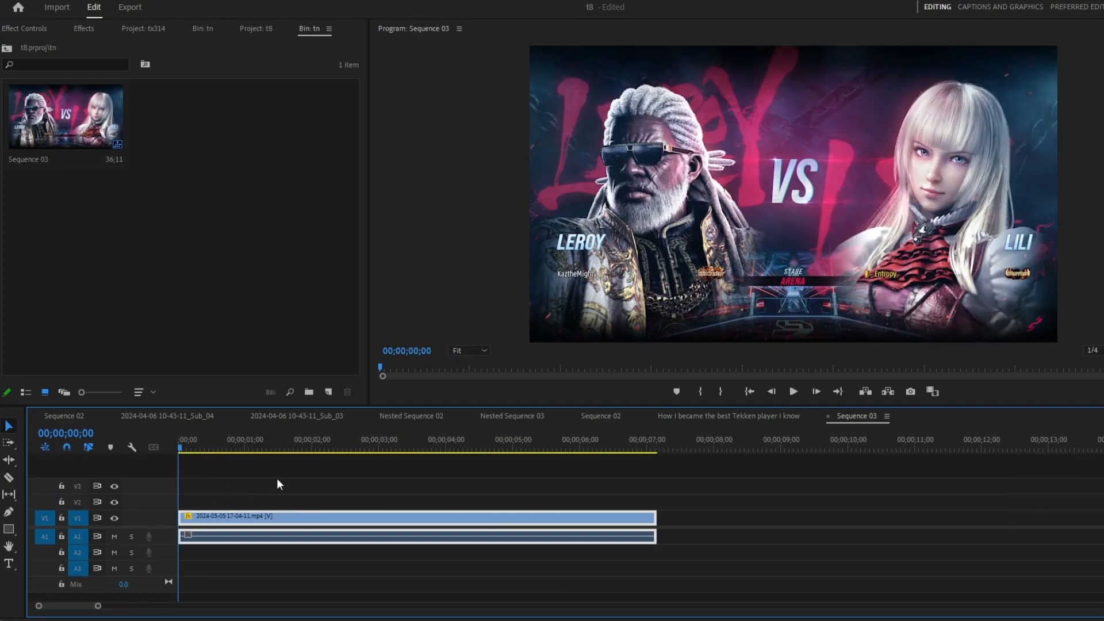
key("equal")
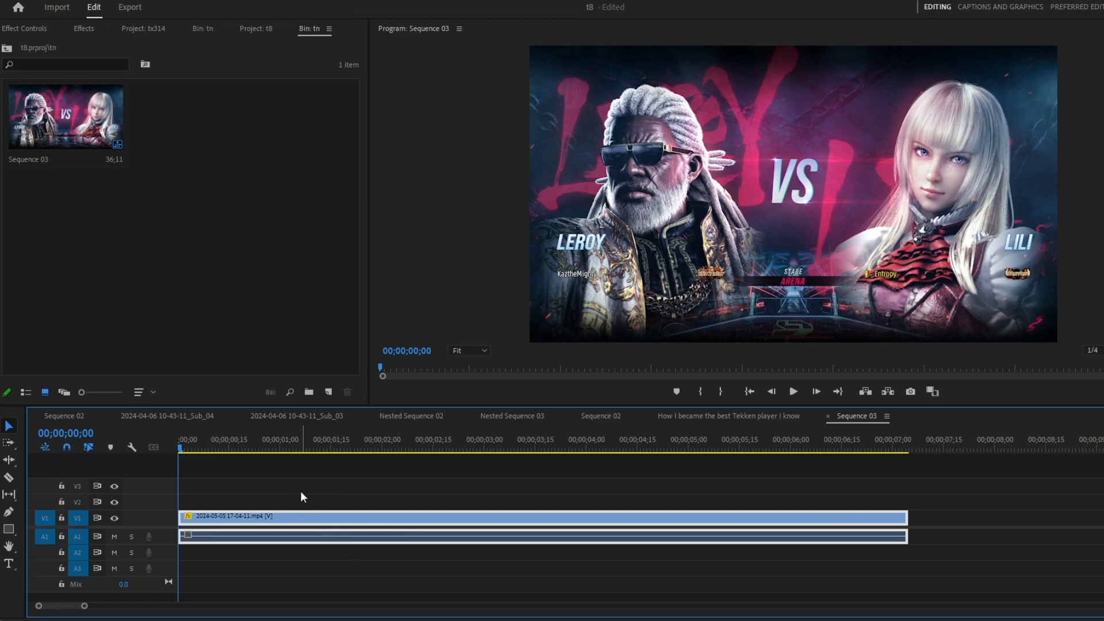
Scale the Leroy versus Lili clip to 140 and reposition it in the frame so Leroy is framed on his own
left_click(24, 28)
left_click_drag(140, 108, 193, 108)
left_click(153, 80)
left_click_drag(721, 292, 896, 348)
left_click_drag(147, 108, 127, 108)
left_click_drag(768, 255, 708, 253)
Find the Horizontal Flip effect and apply it to the Leroy versus Lili clip
left_click(84, 28)
left_click(76, 46)
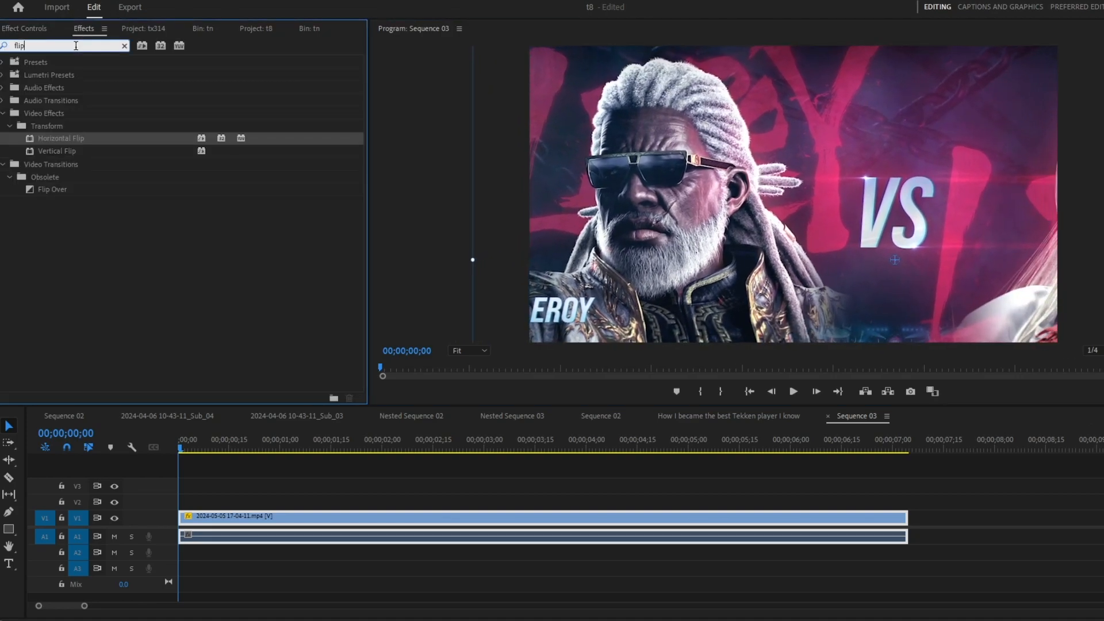
left_click_drag(79, 138, 371, 524)
left_click(144, 29)
left_click(256, 29)
Reposition the flipped clip to -350.9, 767.8 so Leroy fills the frame's left half
left_click(25, 28)
mouse_move(141, 94)
left_mouse_down()
mouse_move(21, 94)
mouse_move(187, 107)
mouse_move(0, 94)
mouse_move(112, 107)
mouse_move(301, 95)
mouse_move(114, 108)
mouse_move(157, 94)
mouse_move(143, 94)
left_mouse_up()
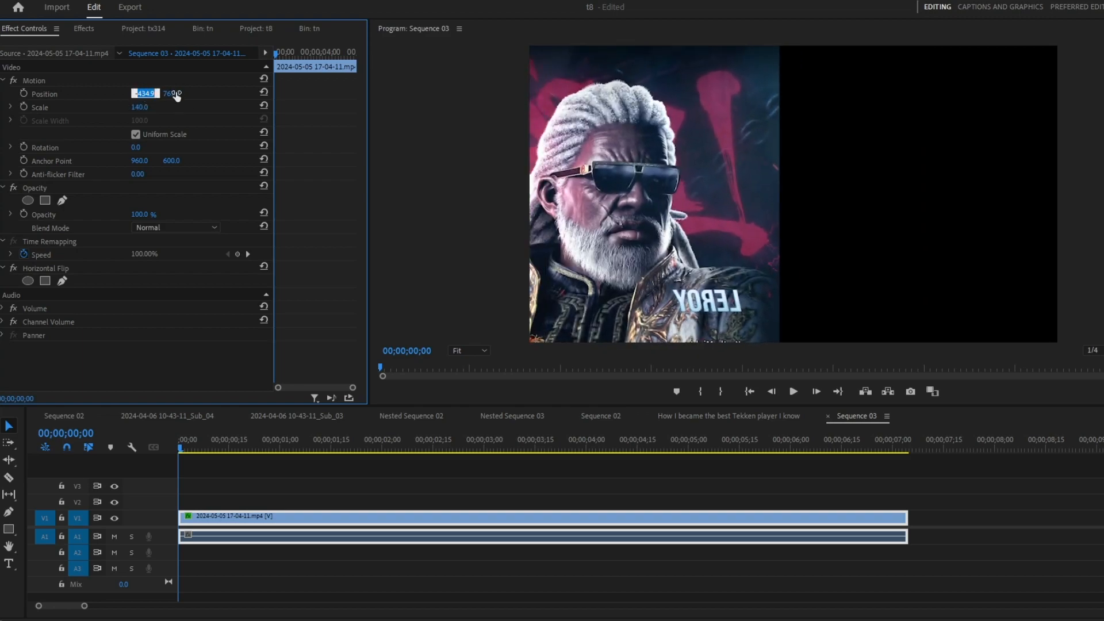
left_click(126, 96)
left_click_drag(139, 94, 187, 94)
Duplicate the flipped clip onto V2 and set its horizontal position to 2324.1 so Lili fills the frame's right half
scroll(233, 498, "up", 2)
left_click_drag(246, 522, 262, 505)
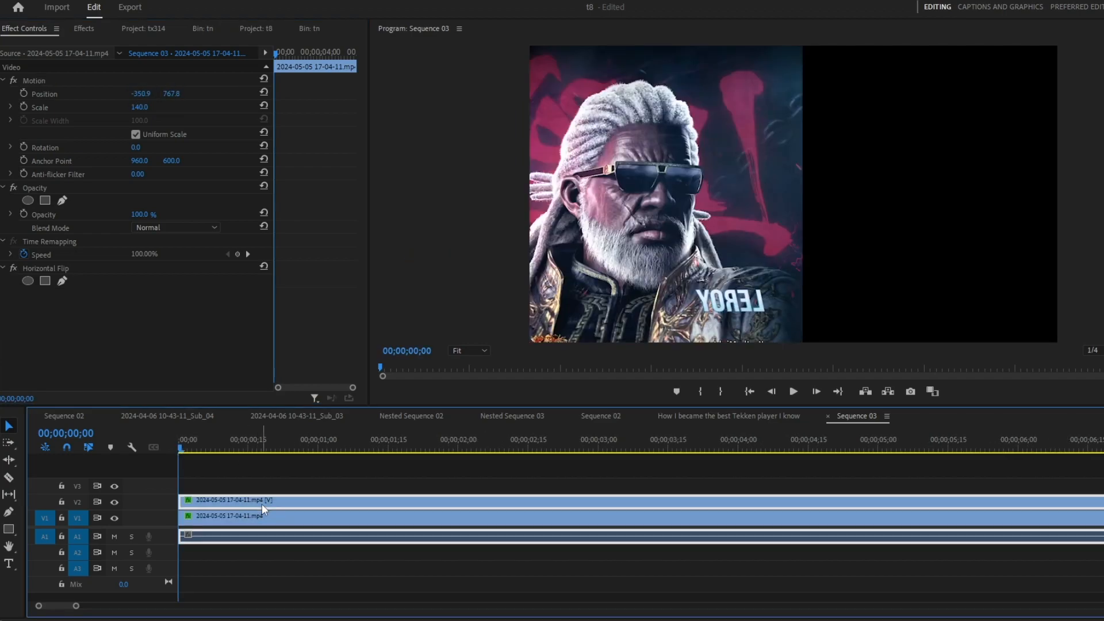
left_click_drag(141, 94, 1096, 94)
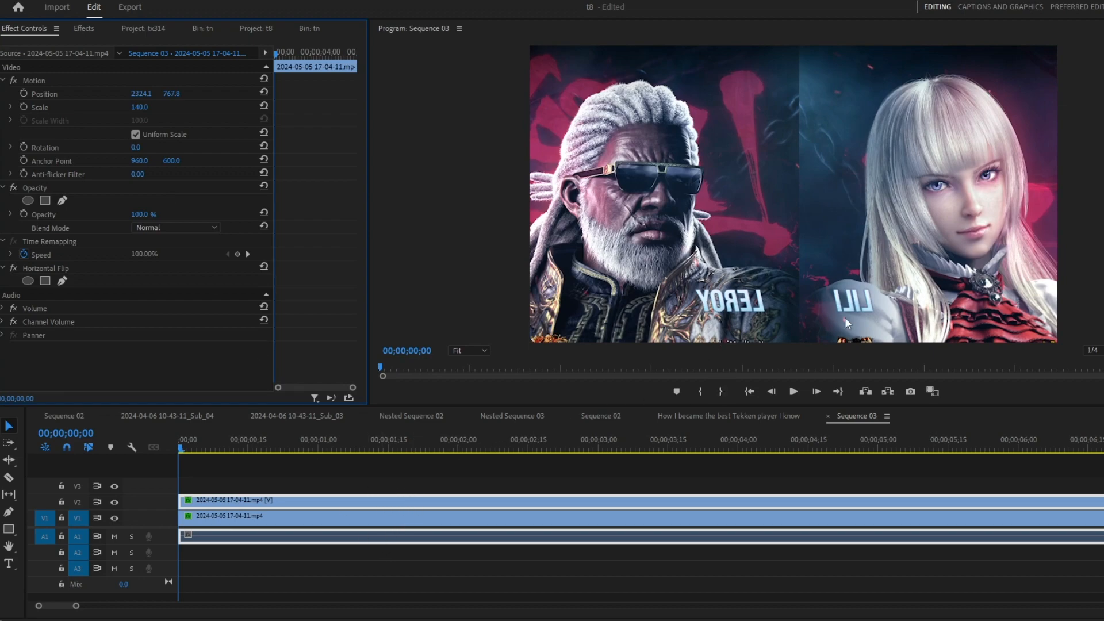
Lower the V2 and V1 clips slightly so both characters sit further down in the frame
mouse_move(186, 95)
left_mouse_down()
mouse_move(199, 95)
mouse_move(178, 94)
left_mouse_up()
left_click(326, 524)
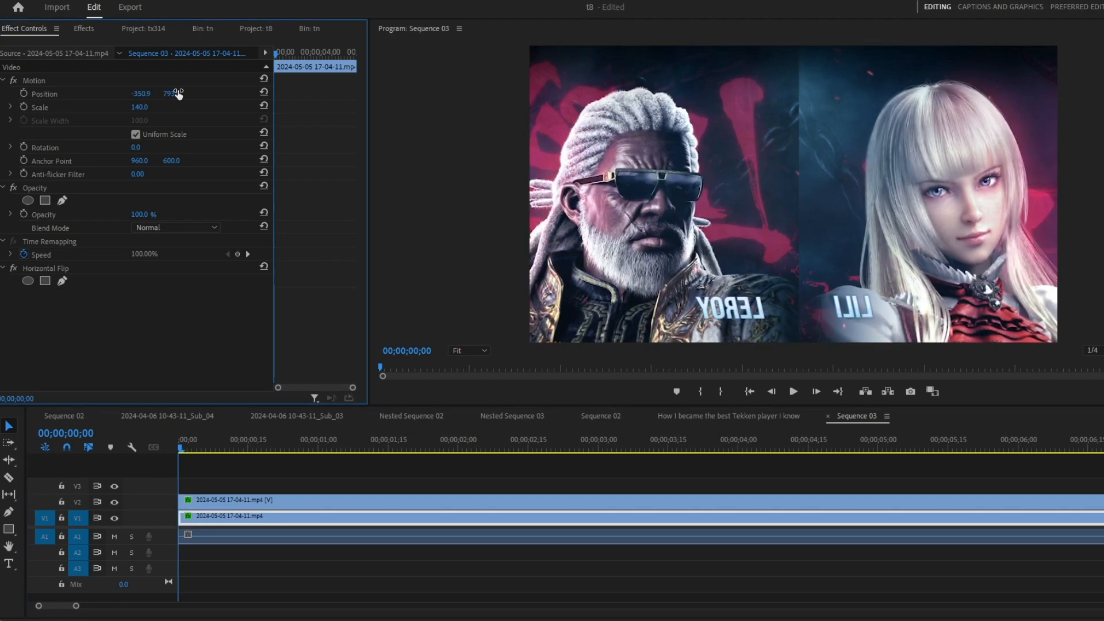
left_click(376, 485)
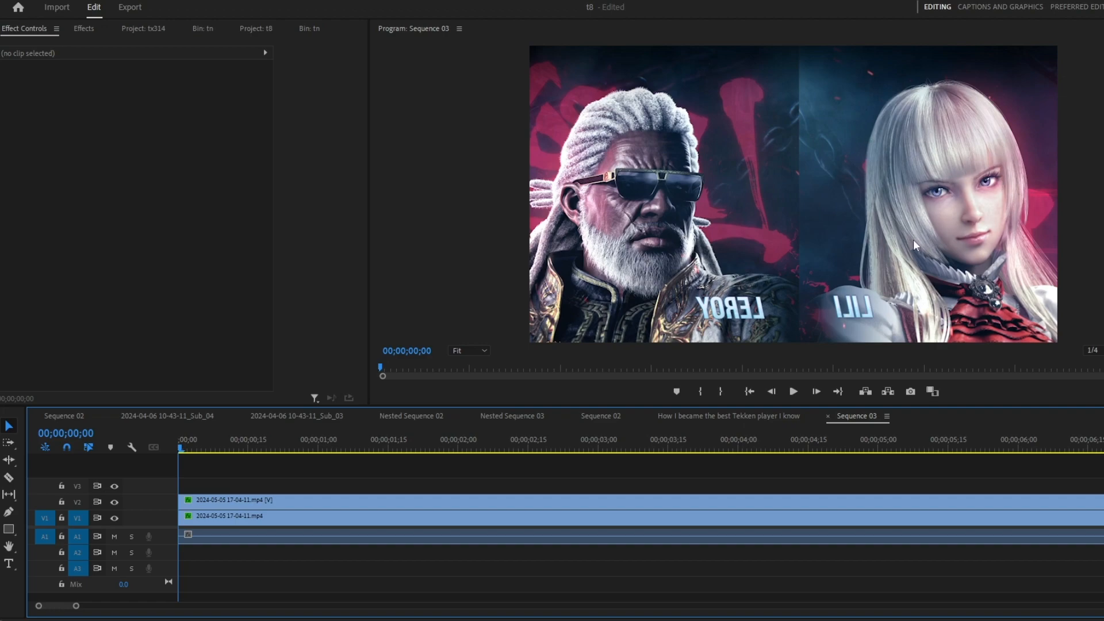
Check the mirrored composition in the monitor and glance at the "How I became the best Tekken player I know" sequence
left_click(468, 350)
left_click(467, 393)
left_click(469, 350)
left_click(466, 363)
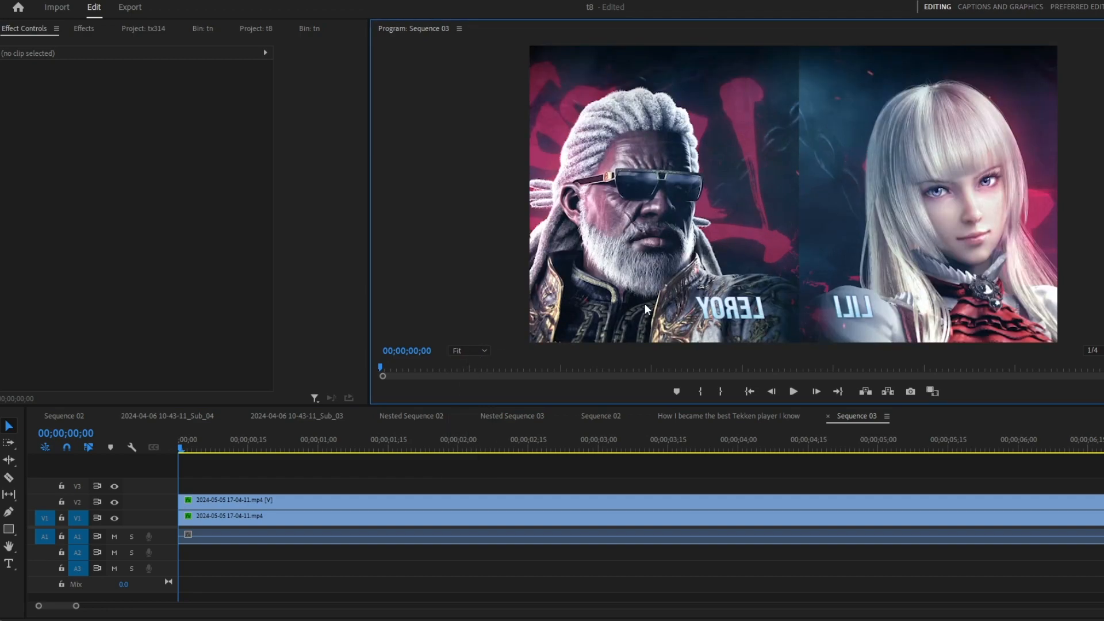
left_click(678, 490)
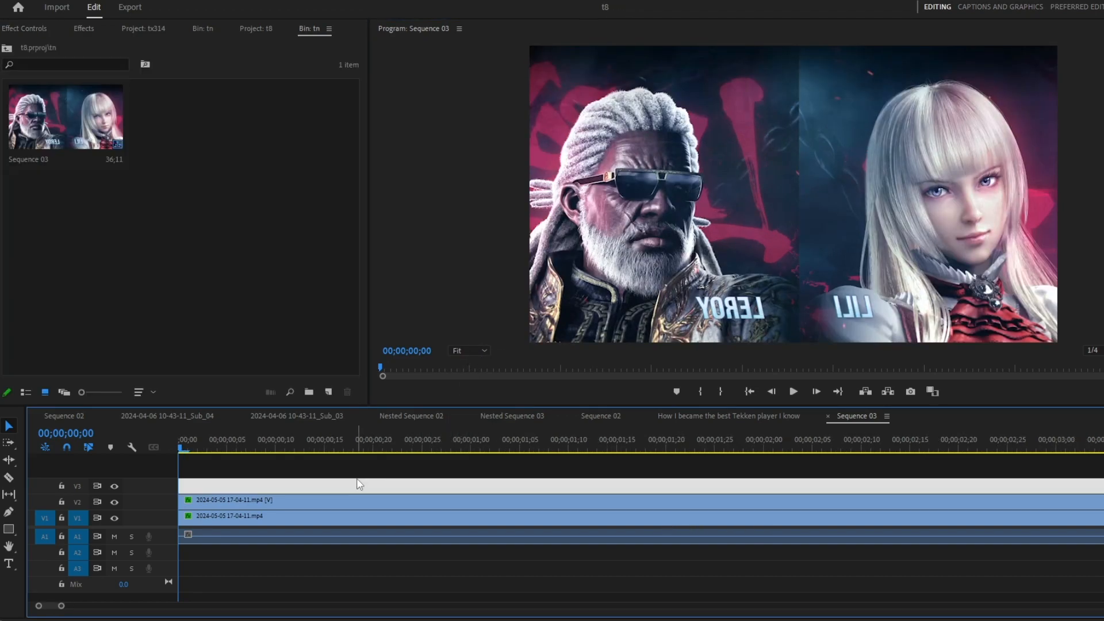
key("=")
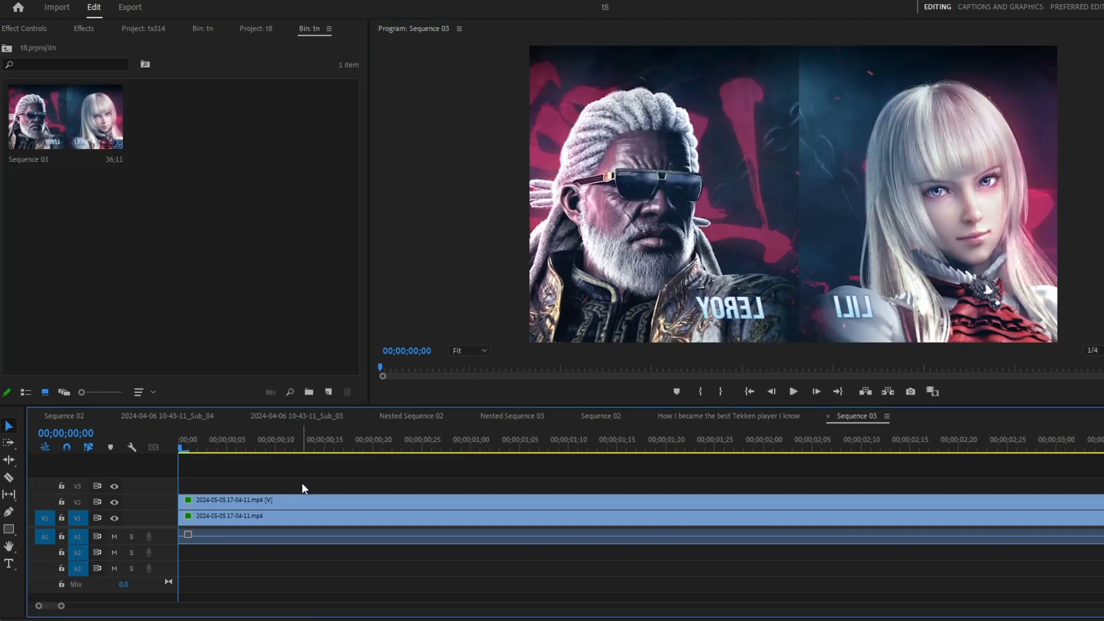
left_click(715, 416)
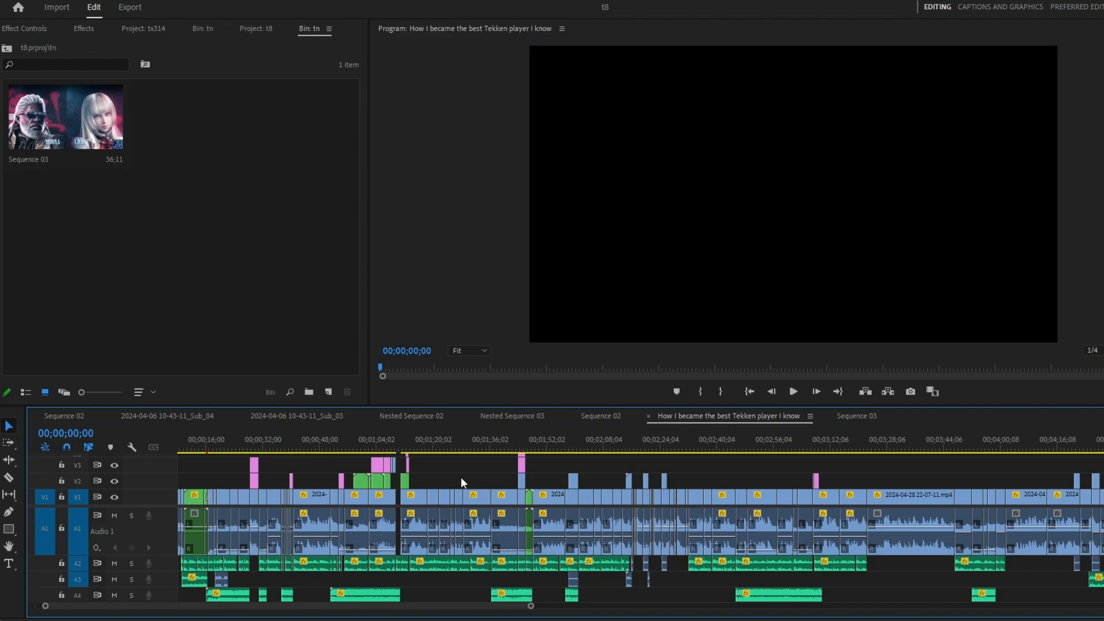
left_click(849, 417)
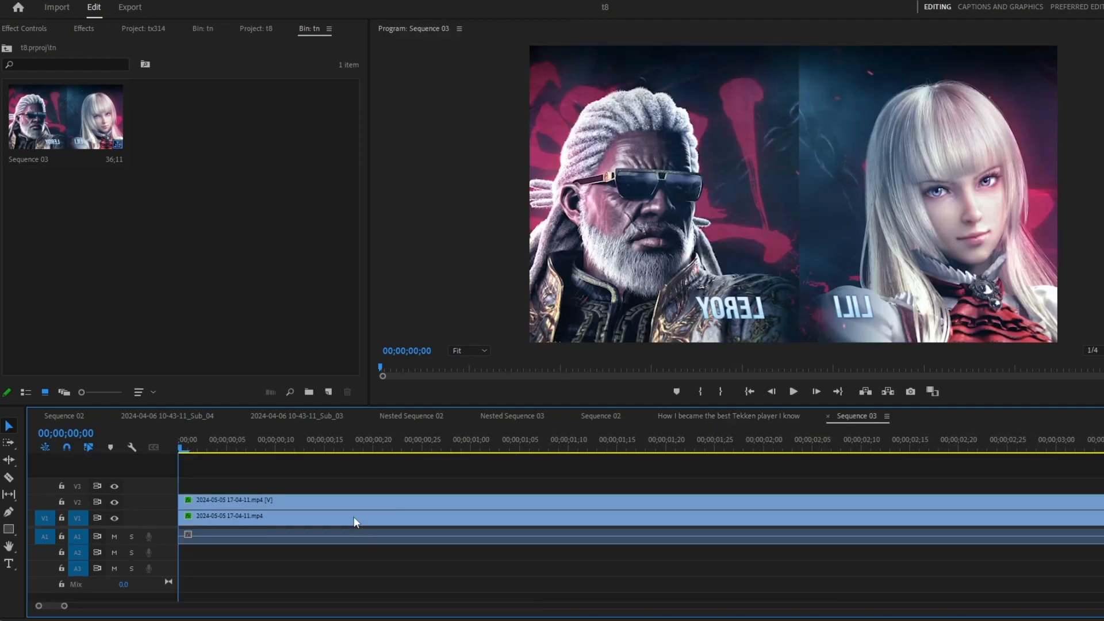
key("minus")
key("minus")
key("minus")
left_click(229, 101)
left_click(255, 28)
left_click_drag(61, 241, 544, 516)
key("minus")
key("minus")
key("minus")
key("minus")
Scrub the recording to Lili's blindfolded close-up around 00;05;18;05 and cut that short segment out
left_click_drag(382, 454, 520, 488)
scroll(541, 498, "up", 4)
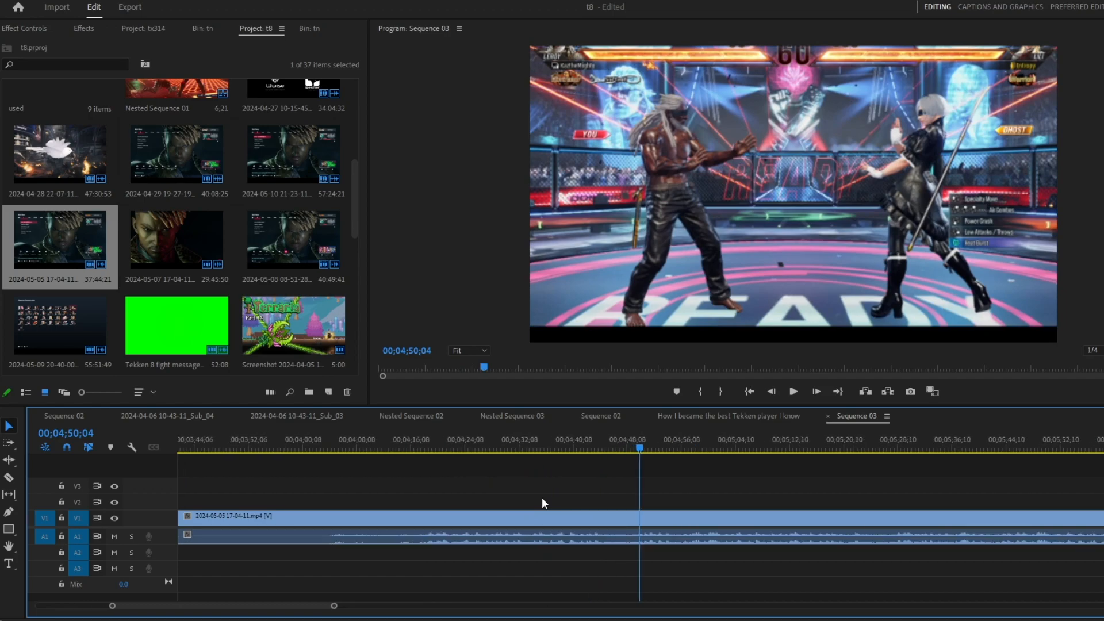
left_click(440, 442)
scroll(453, 482, "up", 3)
left_click_drag(433, 452, 745, 449)
key("space")
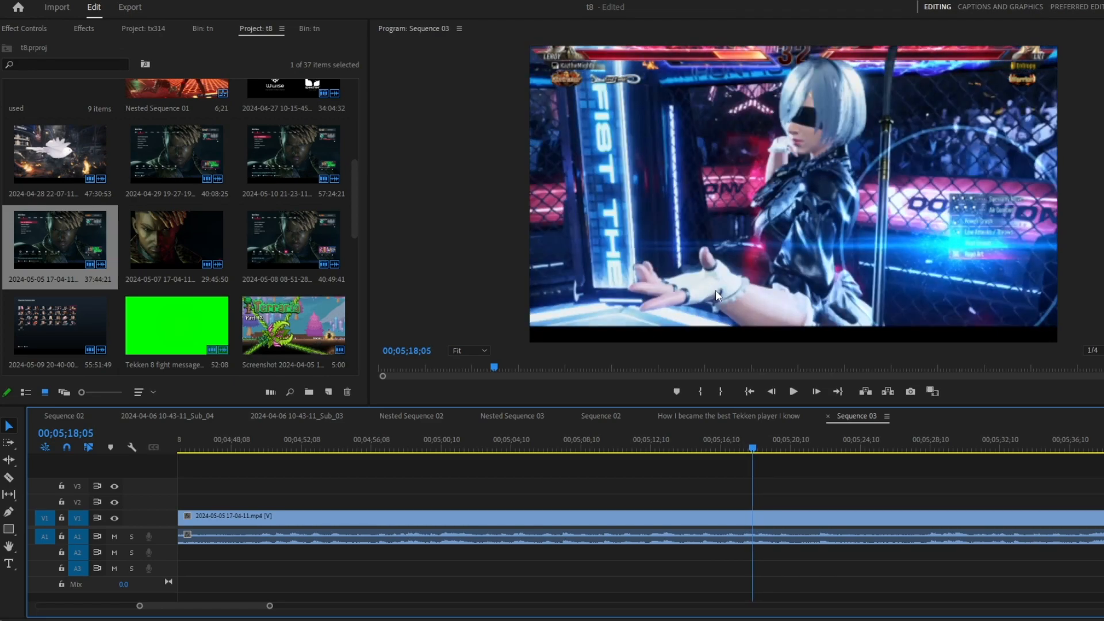
left_click_drag(748, 448, 740, 451)
key("c")
left_click(742, 520)
left_click(793, 521)
key("v")
left_click(782, 520)
key("Delete")
Paste the Lili segment, shift the mirrored clips to about 00;00;15;03, and place the segment at the start of Sequence 03
scroll(460, 533, "down", 8)
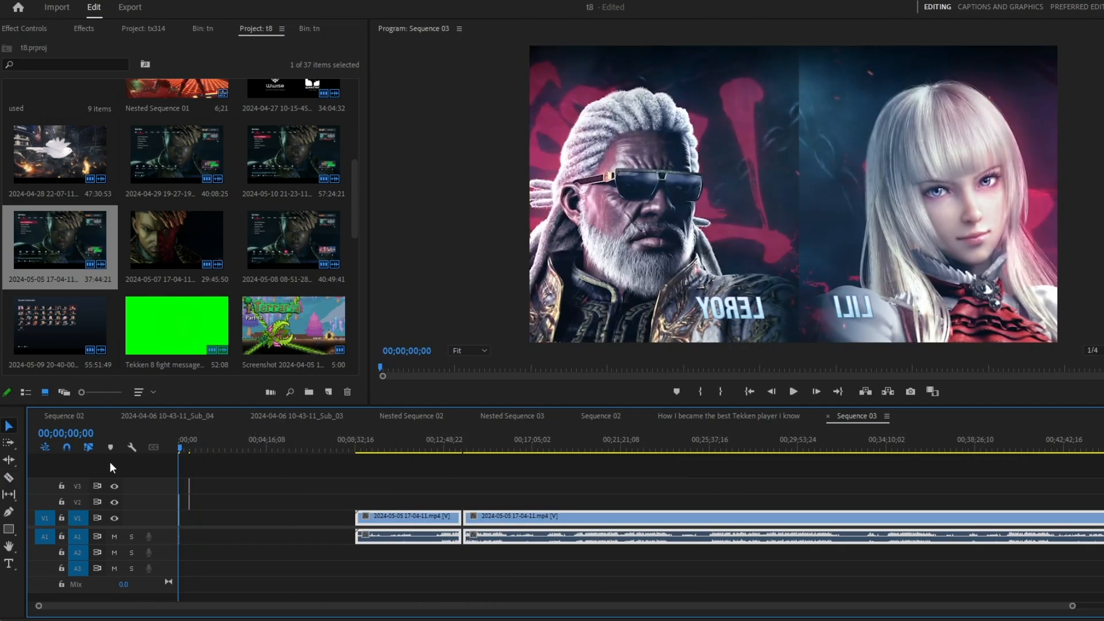
scroll(184, 490, "up", 5)
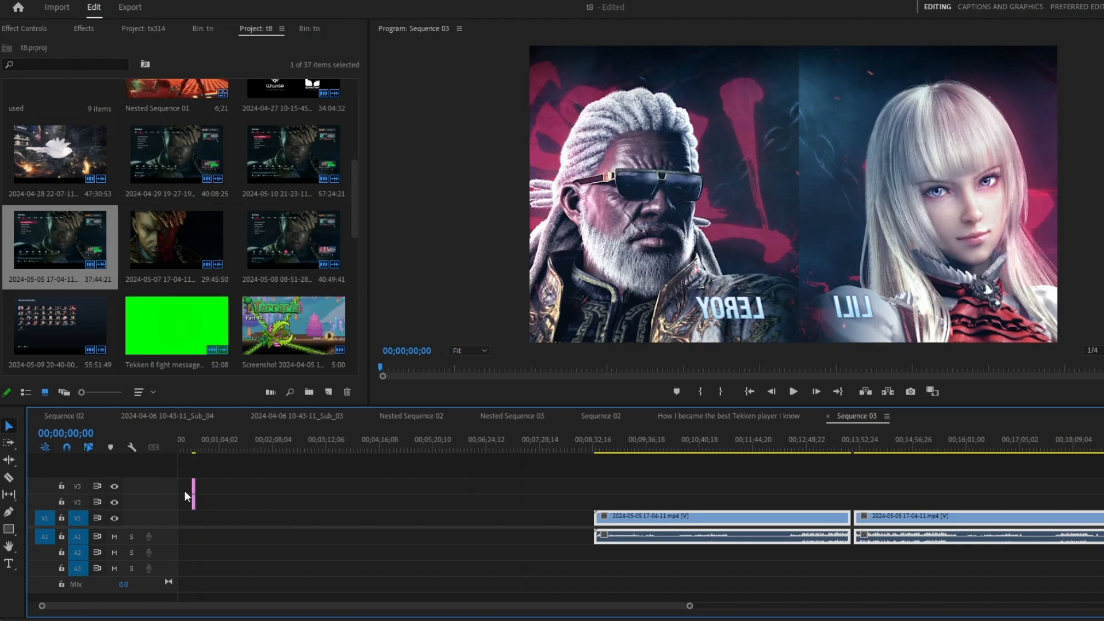
scroll(184, 490, "up", 8)
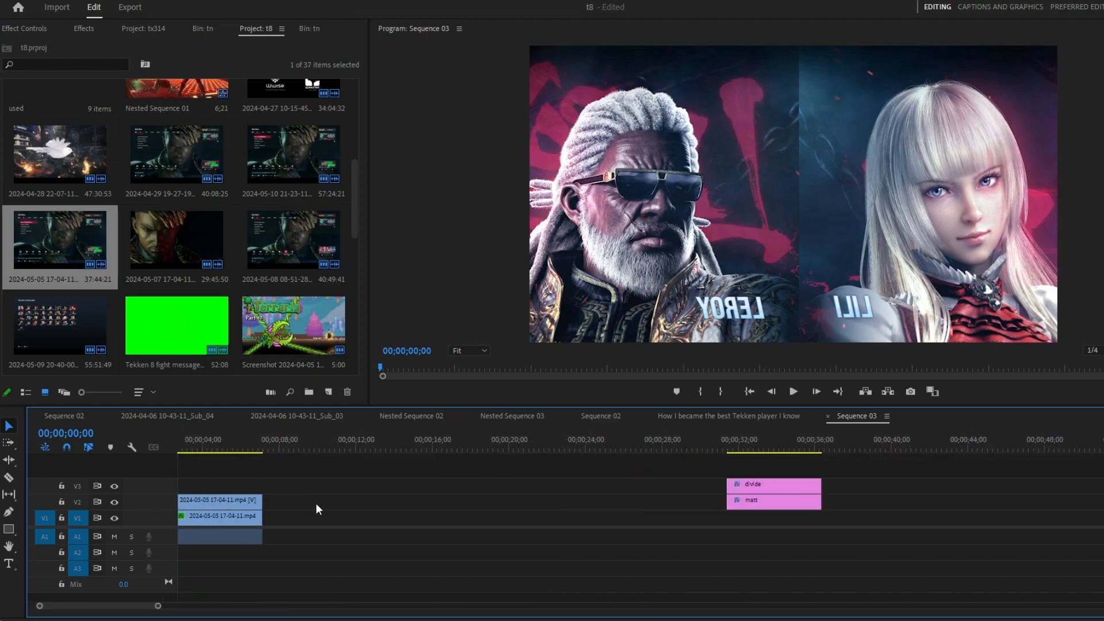
scroll(339, 503, "up", 6)
left_click(393, 441)
key("ctrl+v")
left_click_drag(282, 464, 720, 517)
left_click_drag(426, 519, 209, 522)
left_click(180, 440)
Cut the Lili segment one frame past 00;00;00;21, discard its beginning, and move the rest to the sequence start
scroll(211, 488, "up", 2)
scroll(177, 498, "up", 1)
scroll(330, 525, "up", 2)
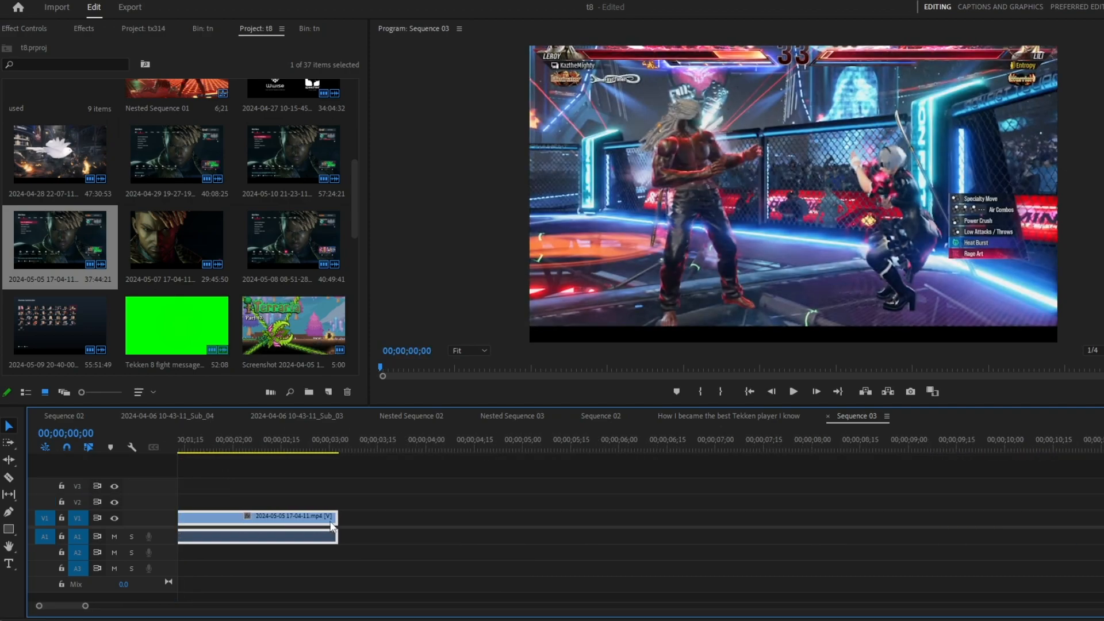
scroll(331, 525, "up", 1)
left_click_drag(199, 447, 242, 440)
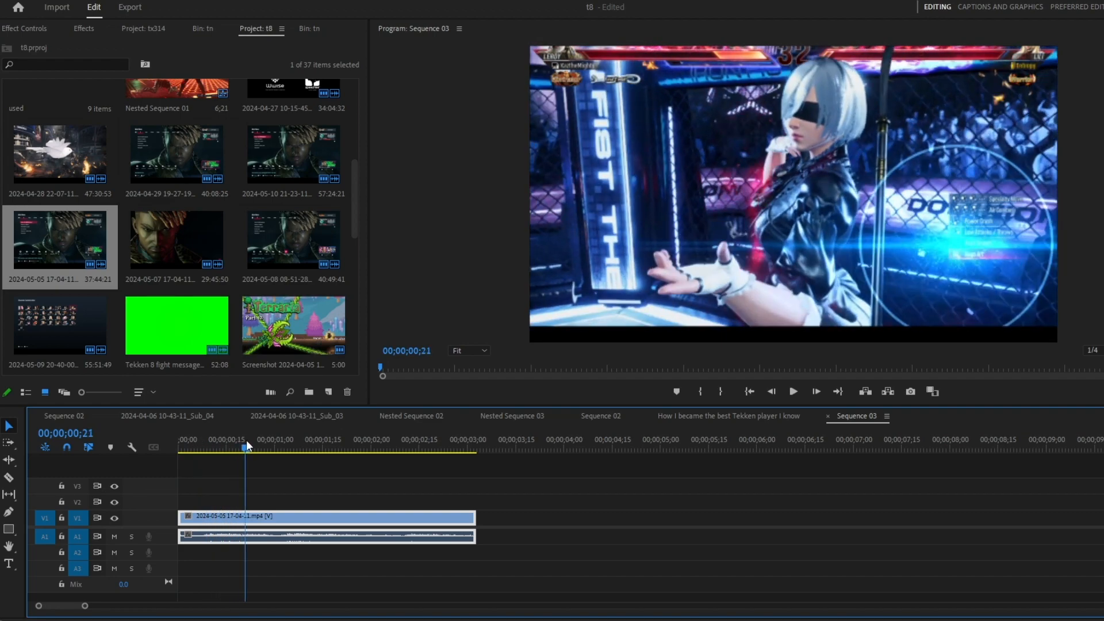
key("Right")
key("c")
left_click(245, 520)
key("v")
left_click_drag(266, 520, 162, 523)
left_click(180, 446)
Scale the Lili close-up to 118, position it at 1495, 610, and compare it with the mirrored Leroy and Lili composition
left_click(24, 28)
mouse_move(141, 93)
left_mouse_down()
mouse_move(178, 95)
mouse_move(148, 109)
mouse_move(152, 94)
left_mouse_up()
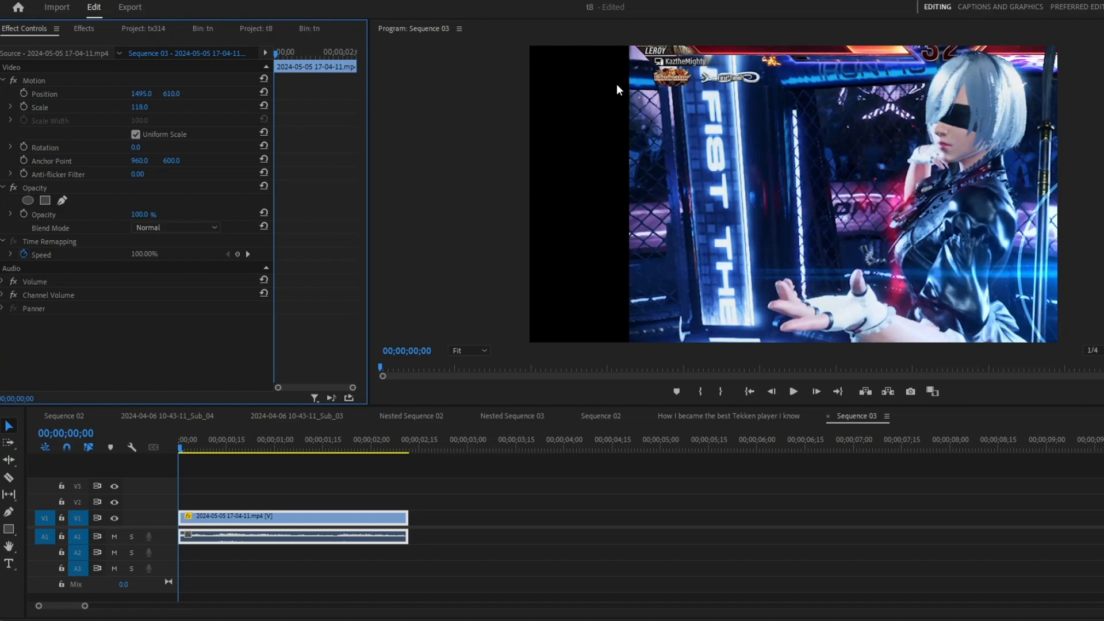
scroll(528, 564, "down", 3)
left_click(729, 443)
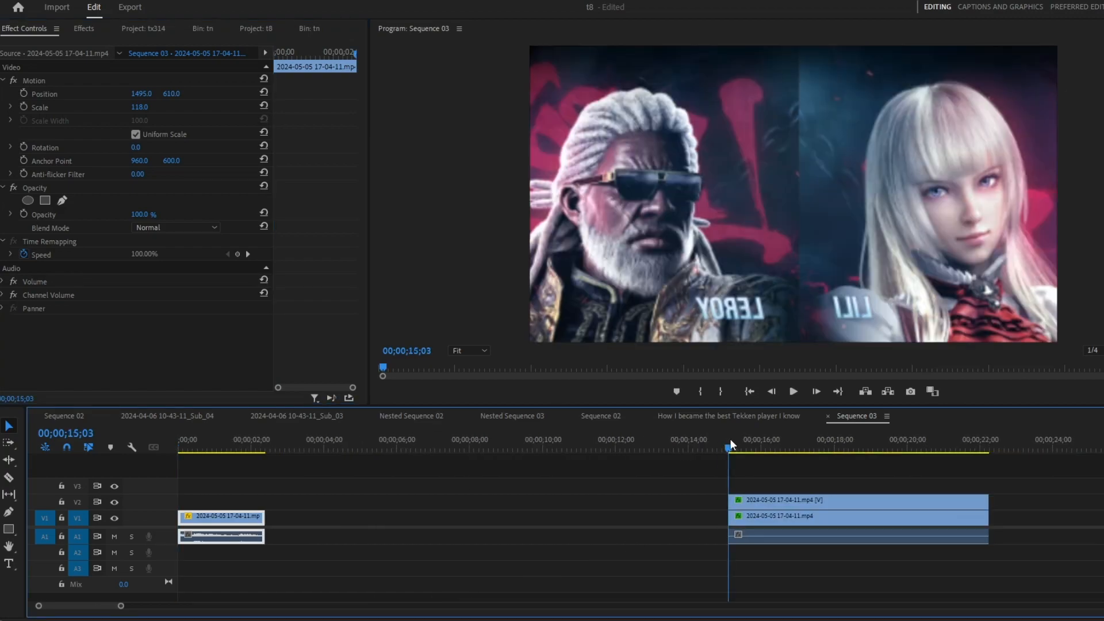
key("Home")
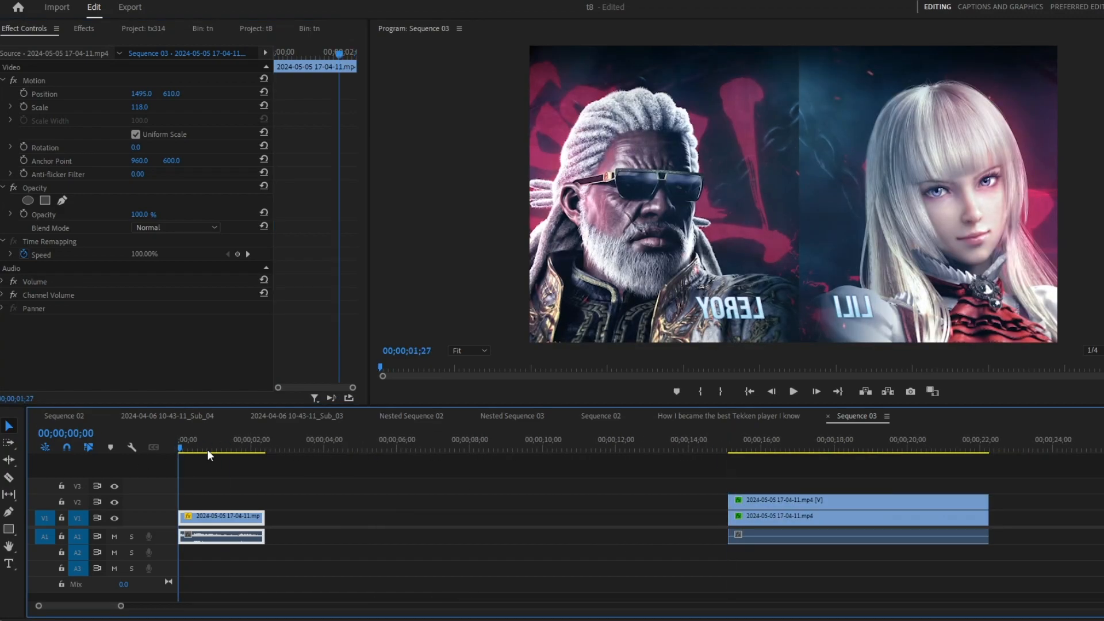
left_click_drag(729, 443, 106, 476)
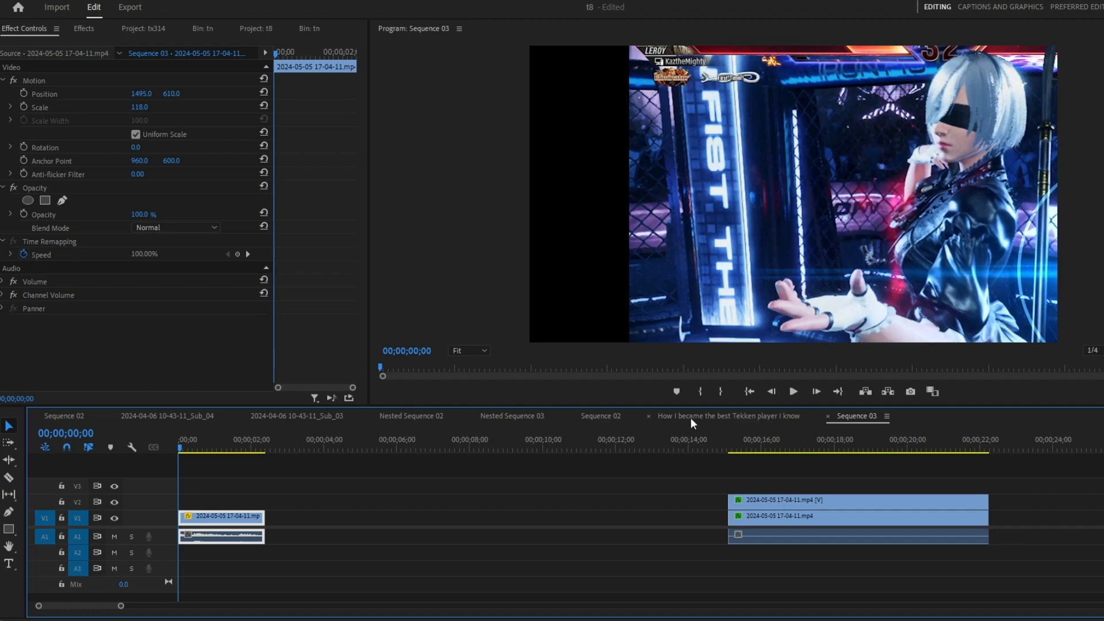
Browse the remaining recording, around the Leroy versus Bryan match, for a close-up of Leroy
scroll(564, 521, "down", 7)
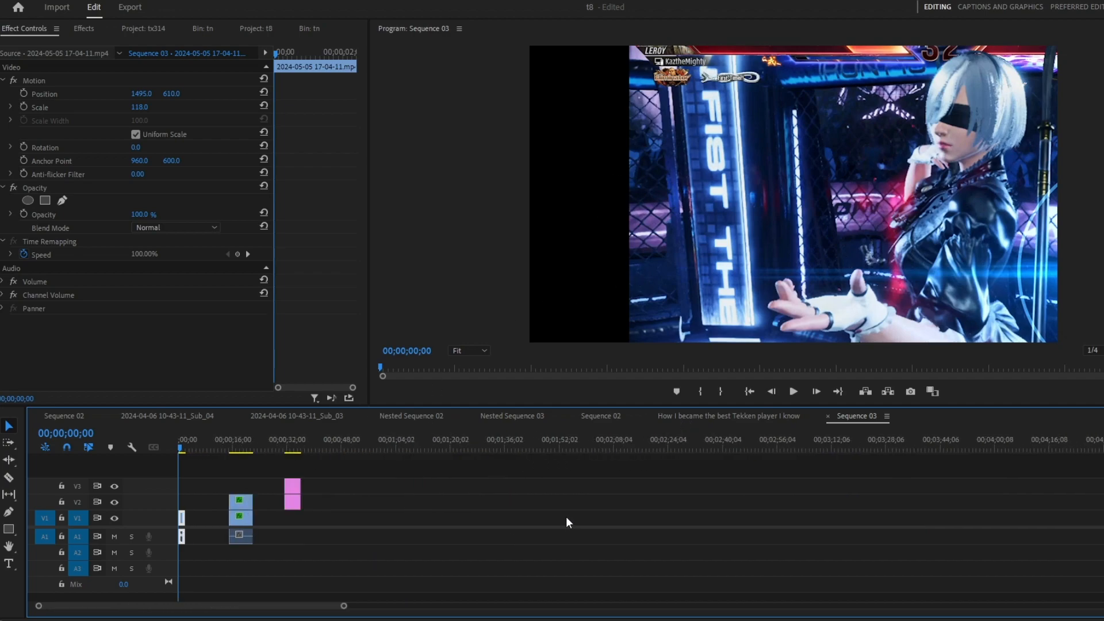
scroll(566, 517, "down", 5)
left_click_drag(581, 443, 609, 444)
scroll(604, 483, "down", 5)
left_click(443, 439)
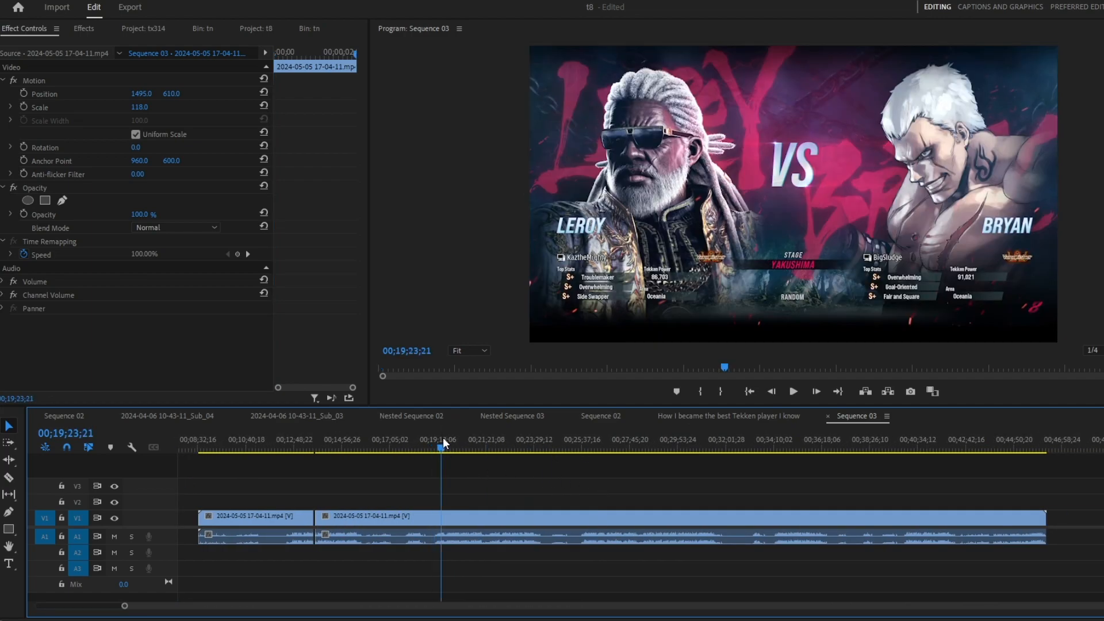
left_click(444, 440)
scroll(443, 468, "up", 3)
left_click_drag(449, 441, 451, 440)
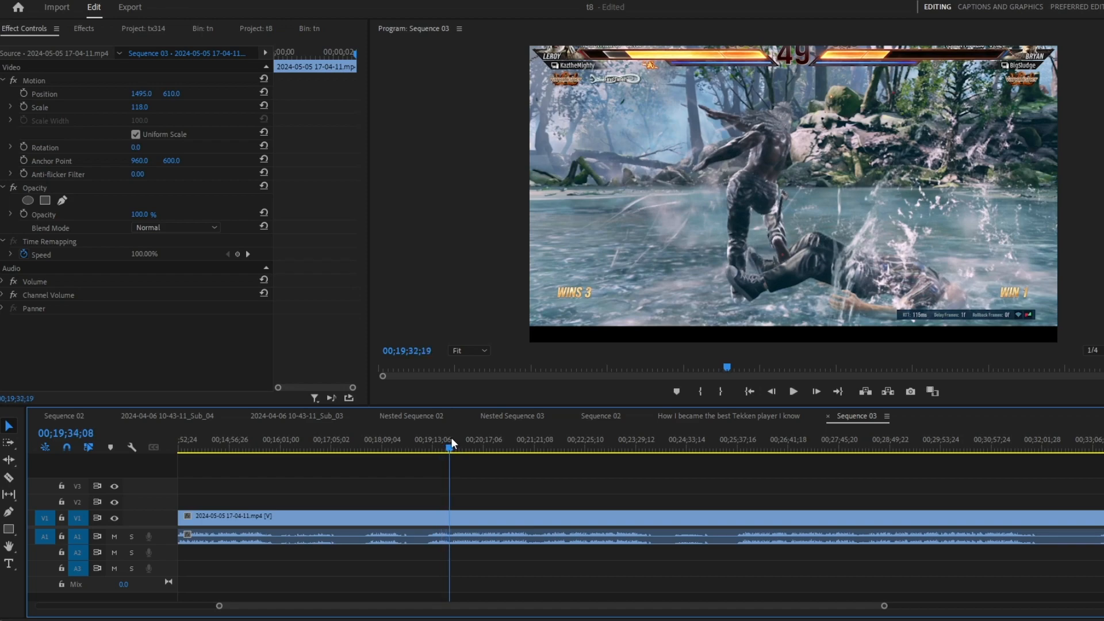
Set the vertical position of the long remaining recording clip to 600
left_click(460, 517)
left_click(176, 93)
type("600")
key("Return")
left_click(506, 485)
Save the project and scan the recording to the Leroy versus Alisa match around 00;36;08;19
mouse_move(456, 441)
left_mouse_down()
mouse_move(447, 442)
mouse_move(465, 443)
left_mouse_up()
scroll(467, 468, "up", 2)
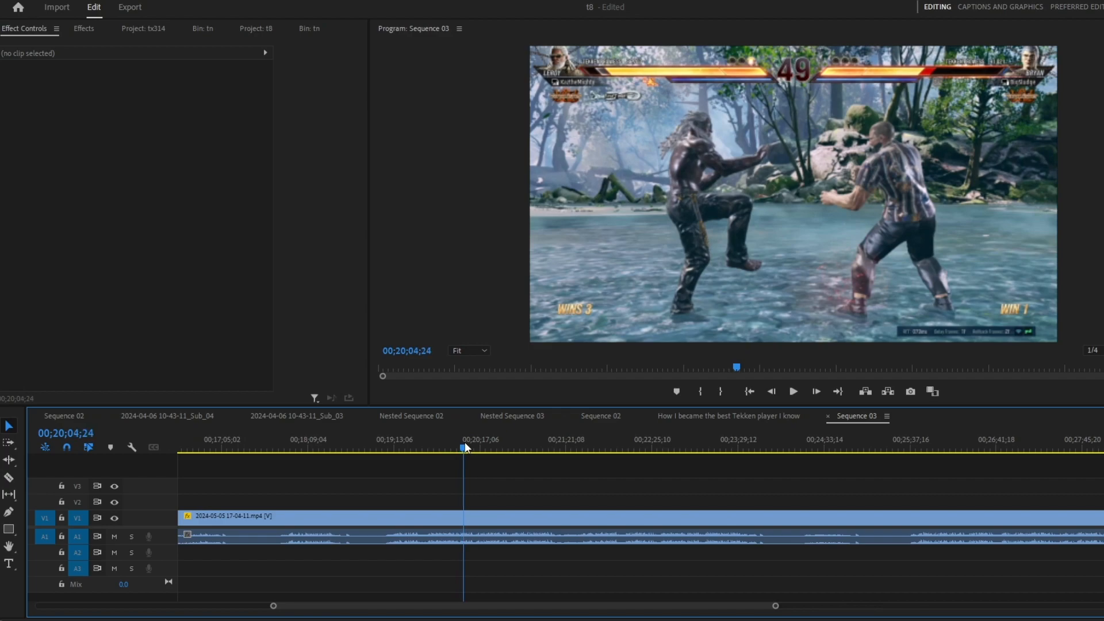
key("ctrl+s")
scroll(471, 475, "down", 5)
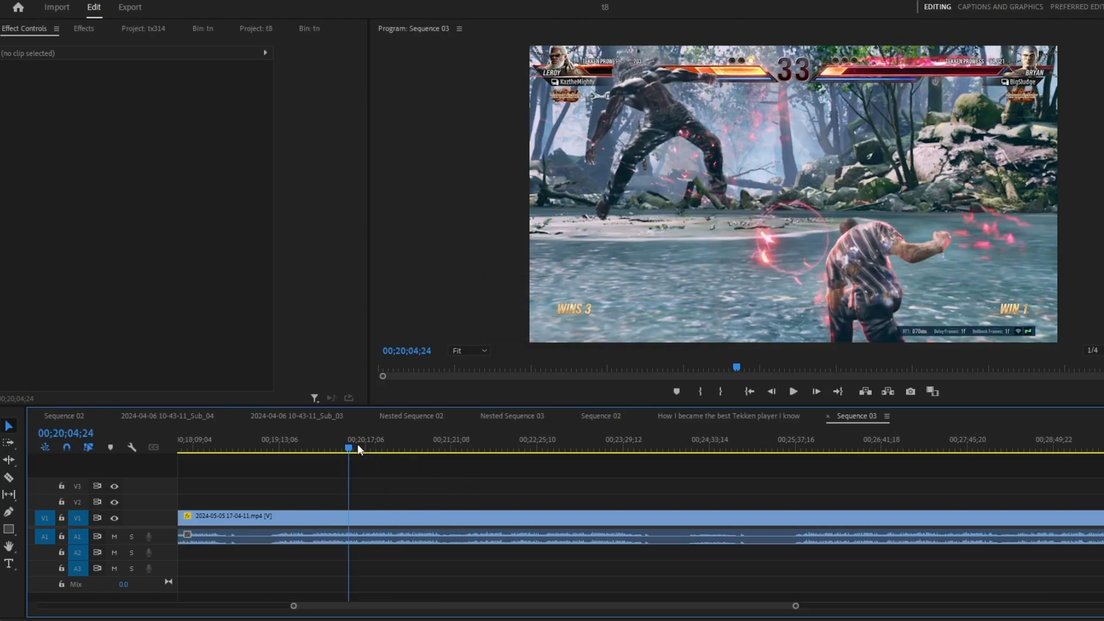
left_click_drag(380, 454, 882, 483)
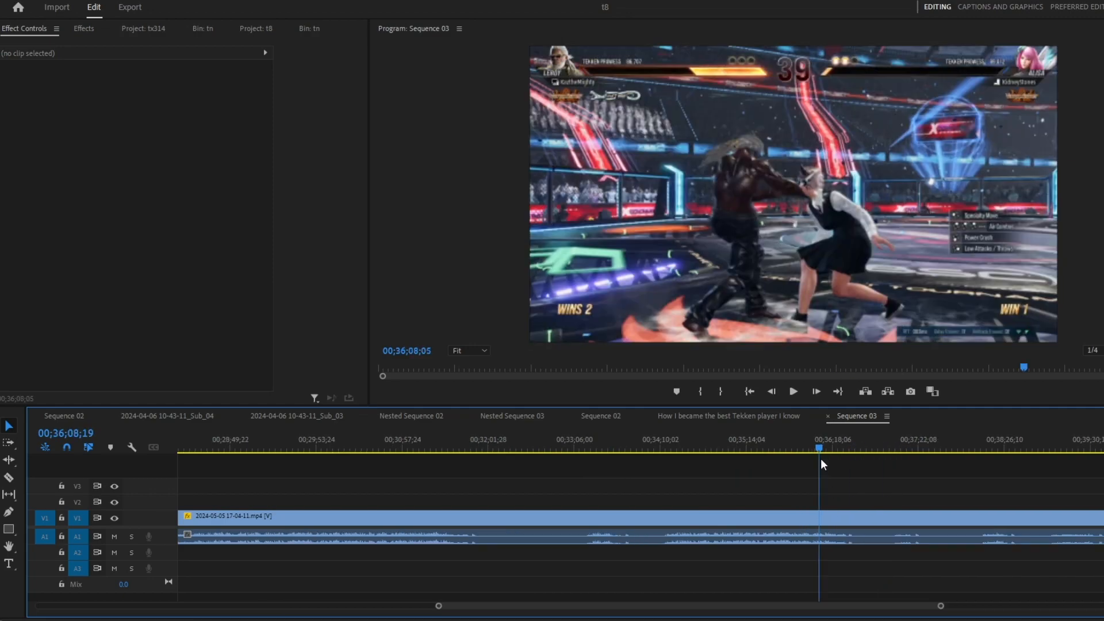
left_click_drag(821, 459, 821, 462)
Cut a short segment starting at 00;36;09;28, with Leroy's close-up, out of the recording
scroll(724, 482, "down", 2)
key("equal")
key("equal")
key("equal")
left_click_drag(606, 444, 664, 442)
key("c")
left_click(662, 518)
left_click(759, 517)
key("v")
left_click(708, 517)
key("Delete")
Paste the Leroy segment between the Lili close-up and the mirrored clips near the start of Sequence 03
key("minus")
key("minus")
key("minus")
key("minus")
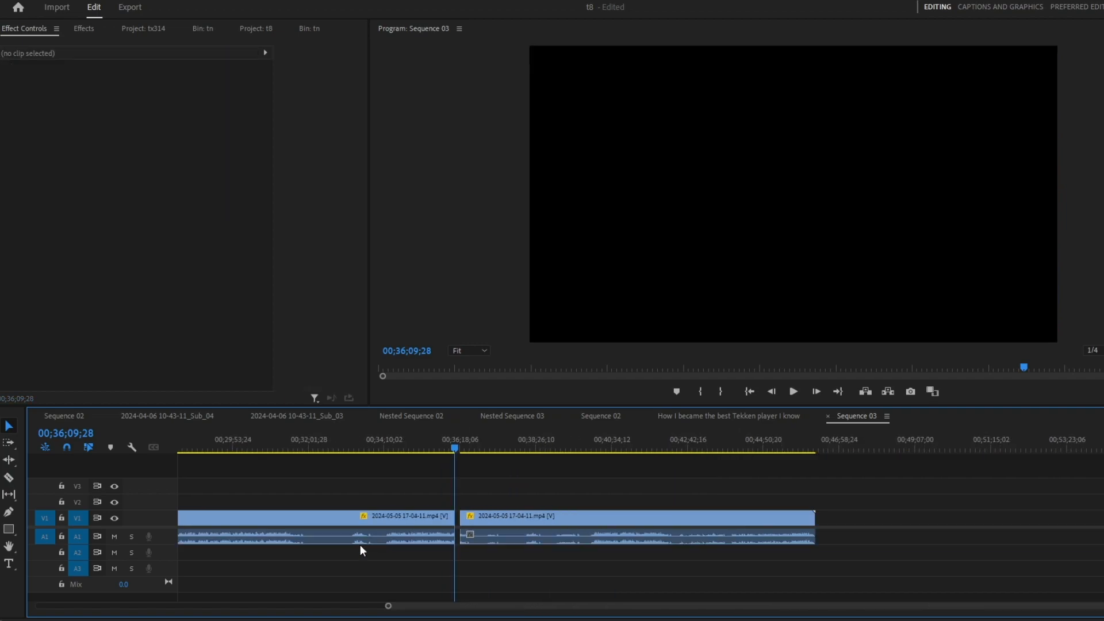
left_click_drag(369, 482, 897, 559)
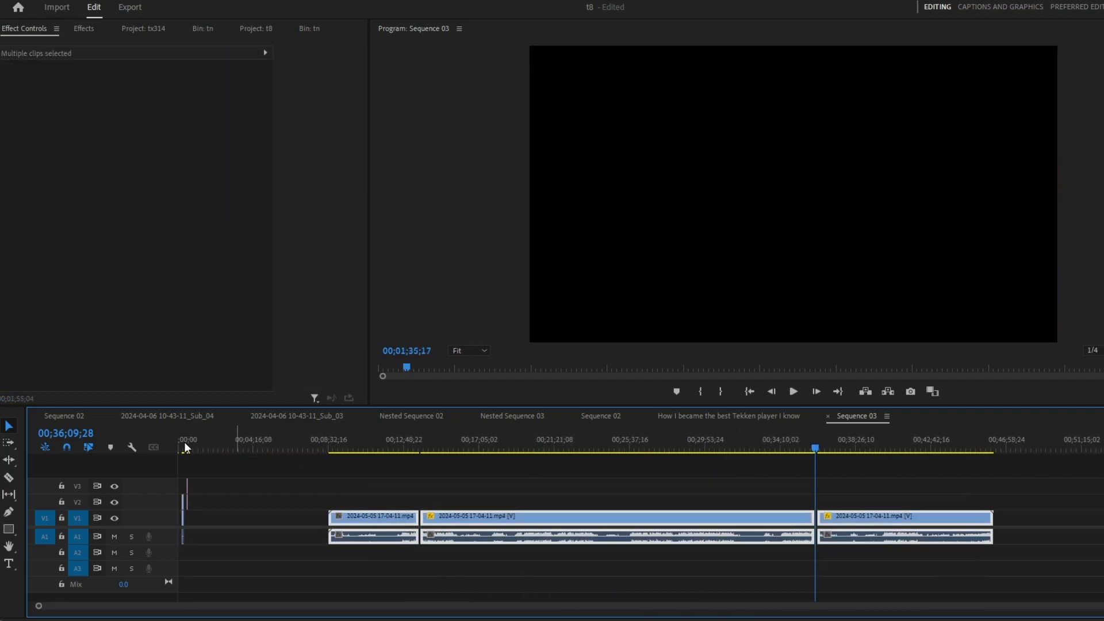
key("Home")
key("equal")
key("equal")
key("equal")
key("equal")
key("equal")
key("equal")
key("equal")
scroll(179, 478, "up", 12)
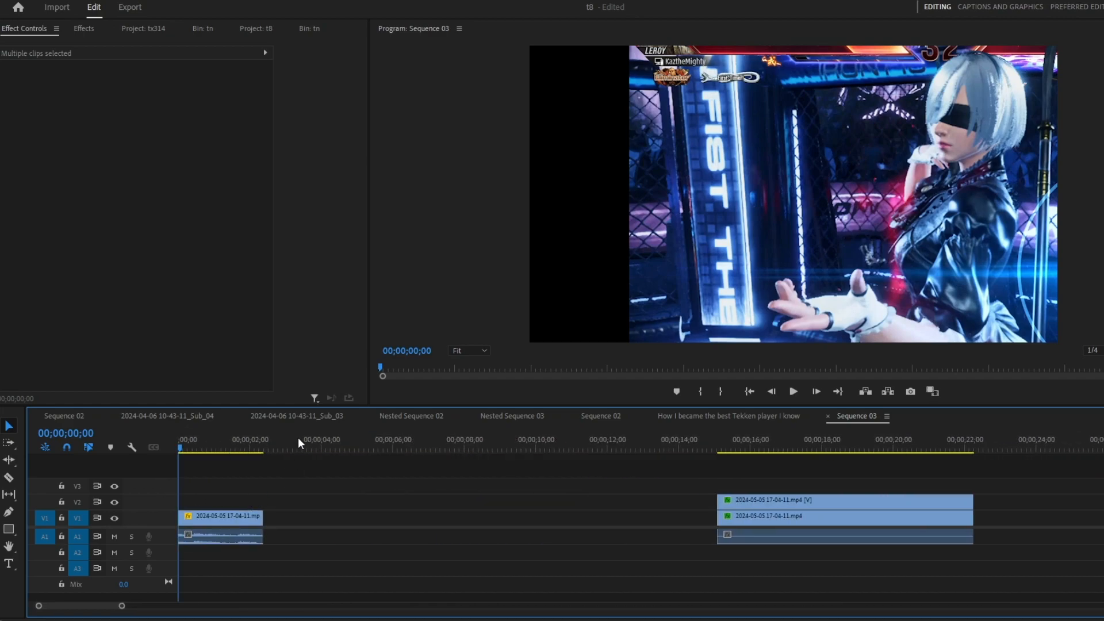
left_click(298, 440)
key("ctrl+v")
Split the Leroy segment at 00;00;03;29 and move its second part to the sequence start on V2, above the Lili close-up
left_click_drag(302, 446, 319, 464)
key("c")
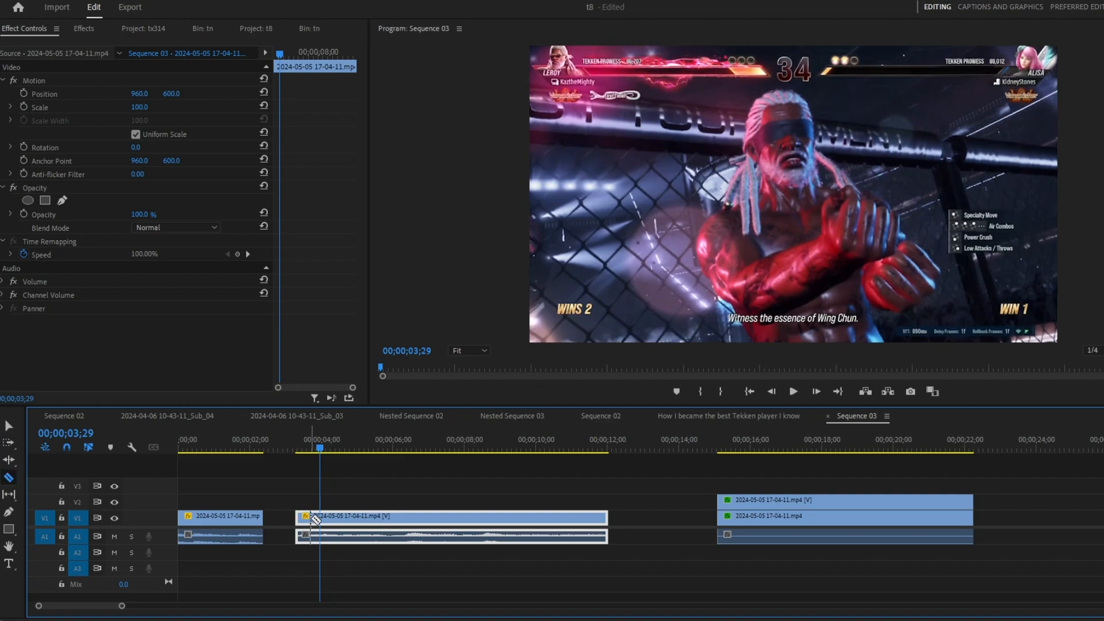
left_click(315, 517)
key("=")
key("v")
left_click_drag(430, 520, 448, 544)
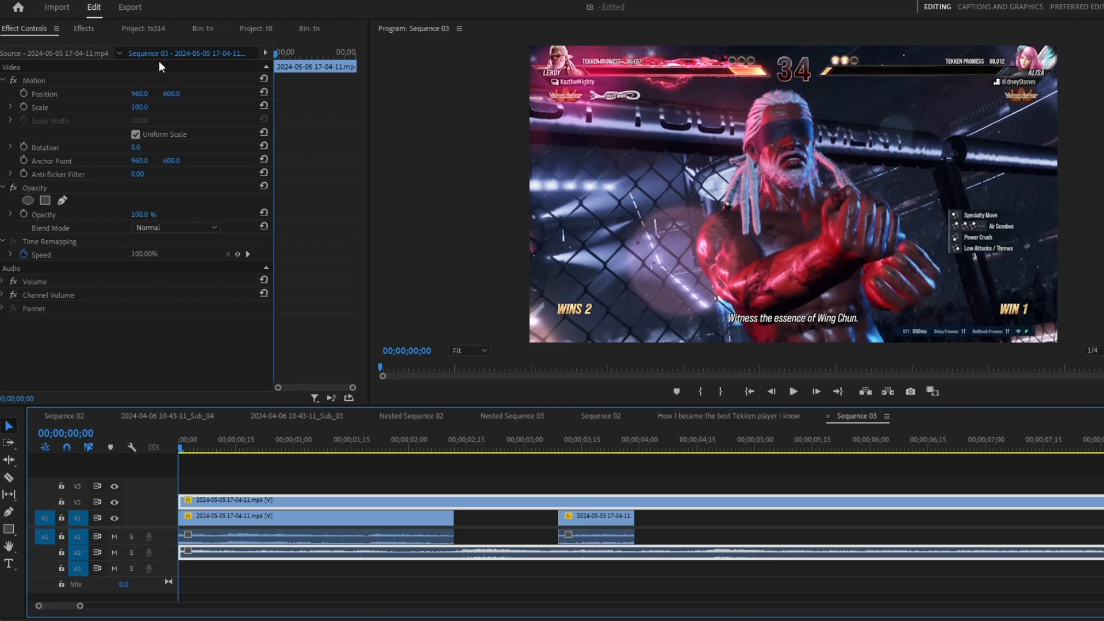
Scale the Leroy close-up on V2 to 123 and position it at 409, 616
left_click_drag(139, 93, 46, 93)
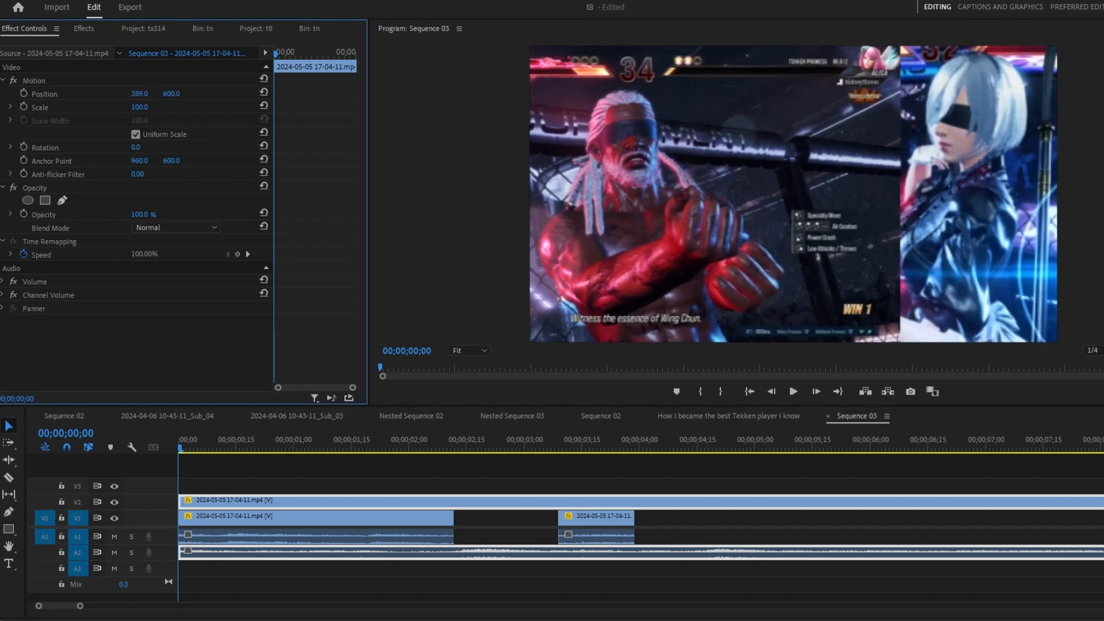
left_click_drag(140, 107, 183, 94)
scroll(636, 305, "down", 5)
scroll(636, 305, "up", 5)
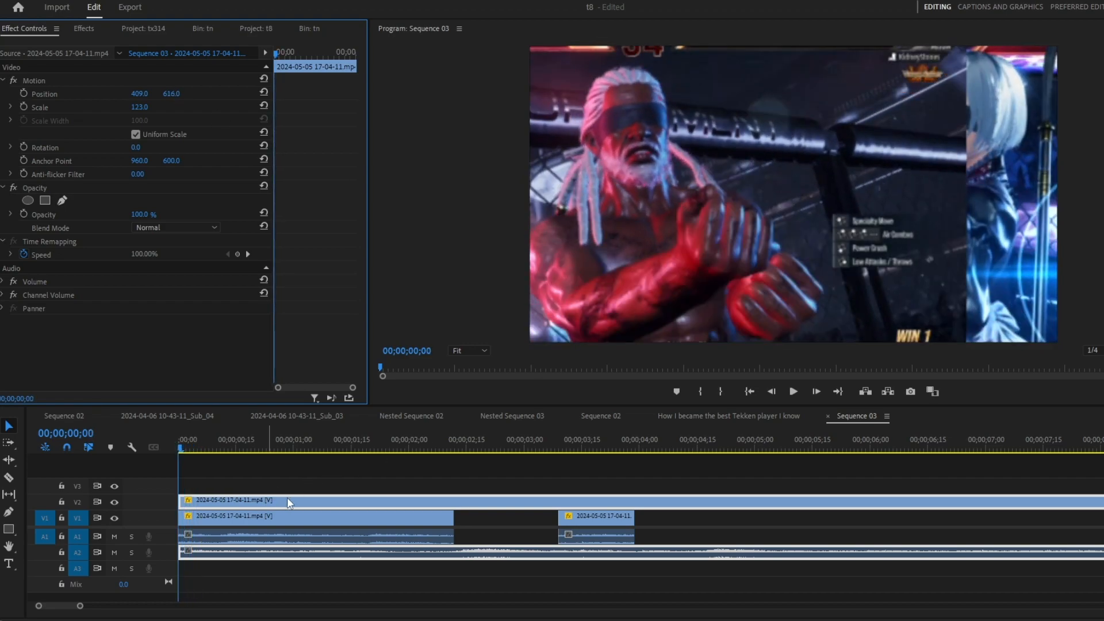
Shift the Leroy close-up on V2 earlier by 27 frames so its raised-fists pose falls at the sequence start
left_click_drag(279, 498, 344, 498)
left_click(264, 444)
left_click_drag(264, 443, 286, 444)
scroll(663, 218, "up", 1)
left_click_drag(288, 498, 170, 498)
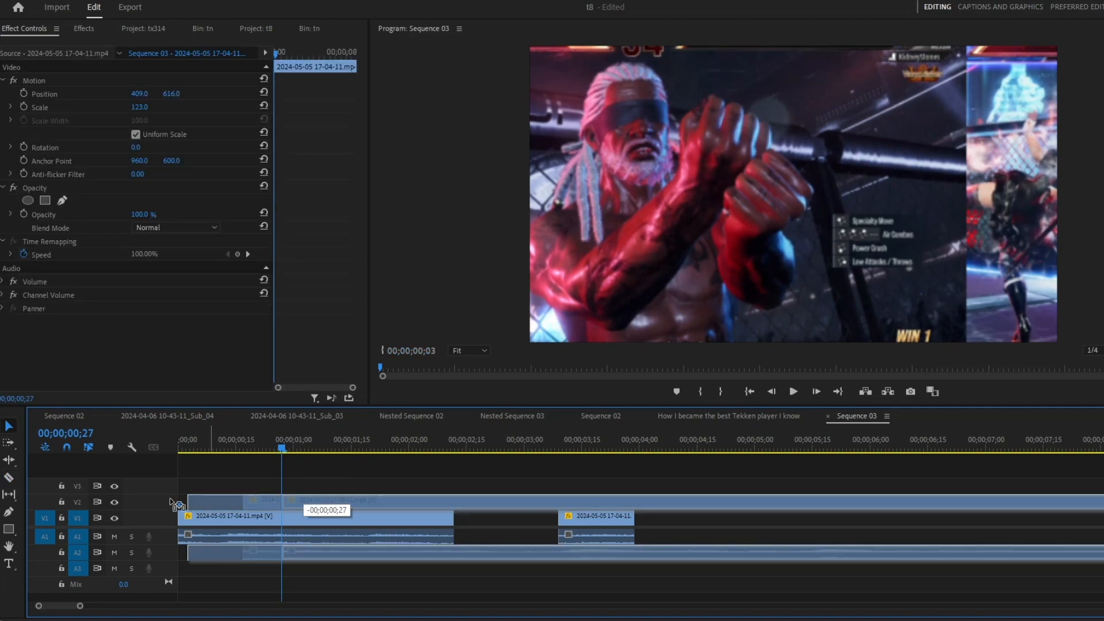
left_click(174, 445)
Scale the Leroy close-up on V2 to 130 and position it at 443, 604
left_click_drag(139, 94, 167, 92)
left_click(172, 93)
key("Return")
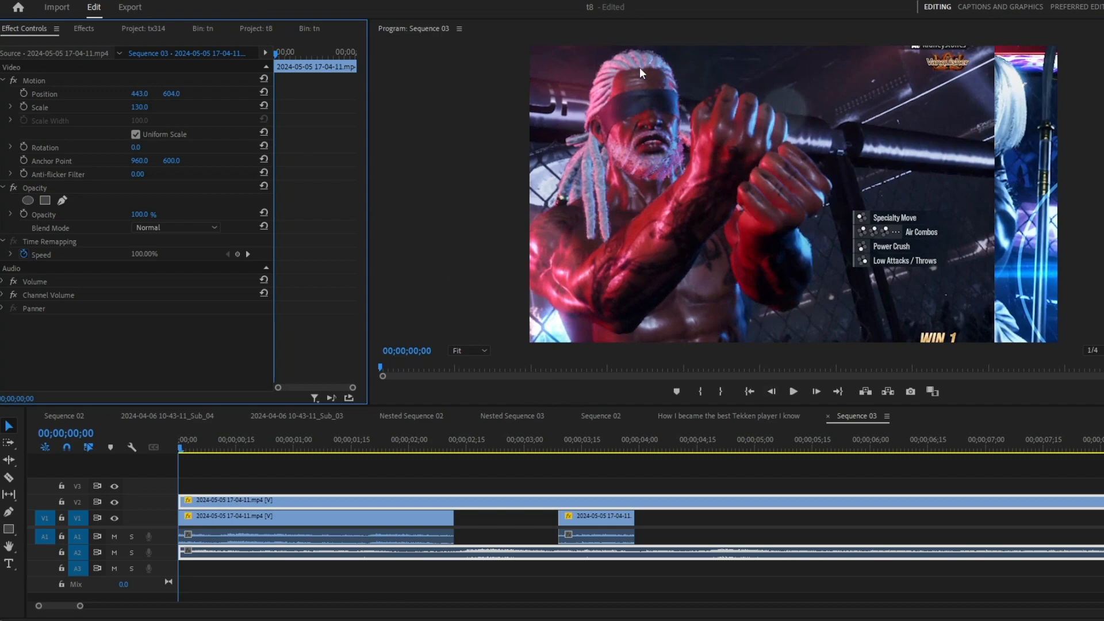
right_click(609, 128)
key("Escape")
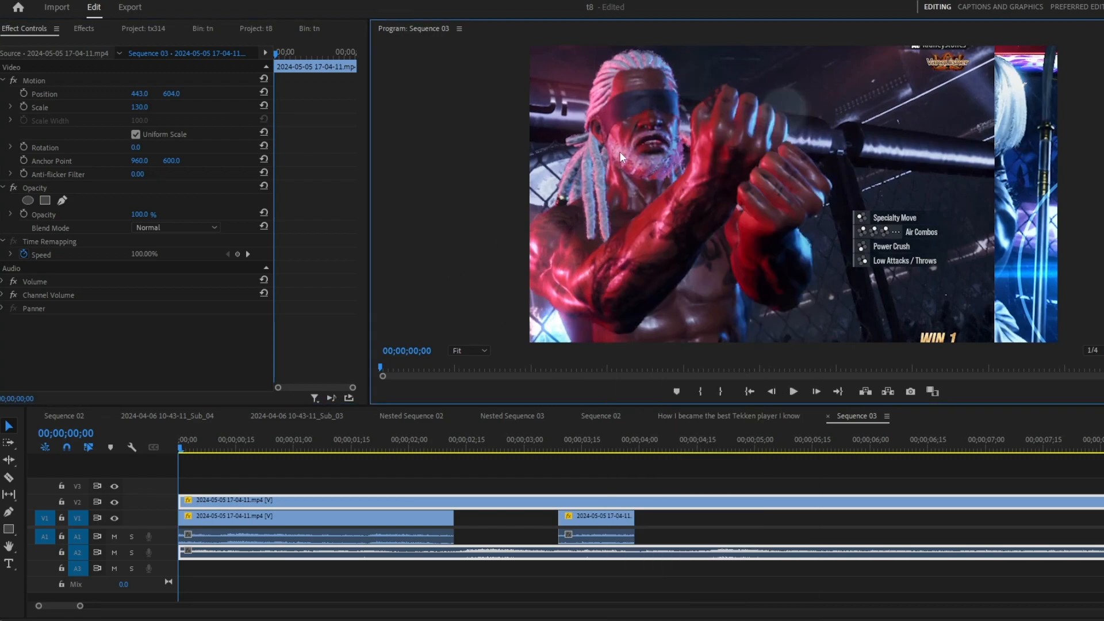
Trim the Leroy clip on V2 to the length of the Lili clip beneath it, removing the remainder
left_click(115, 501)
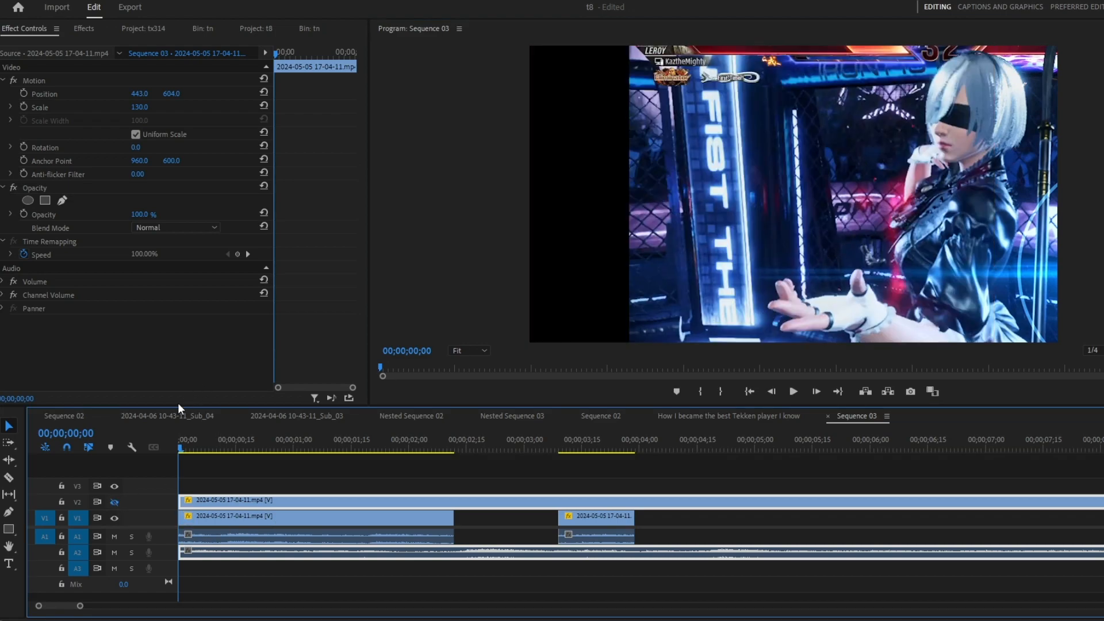
left_click(118, 500)
left_click(342, 482)
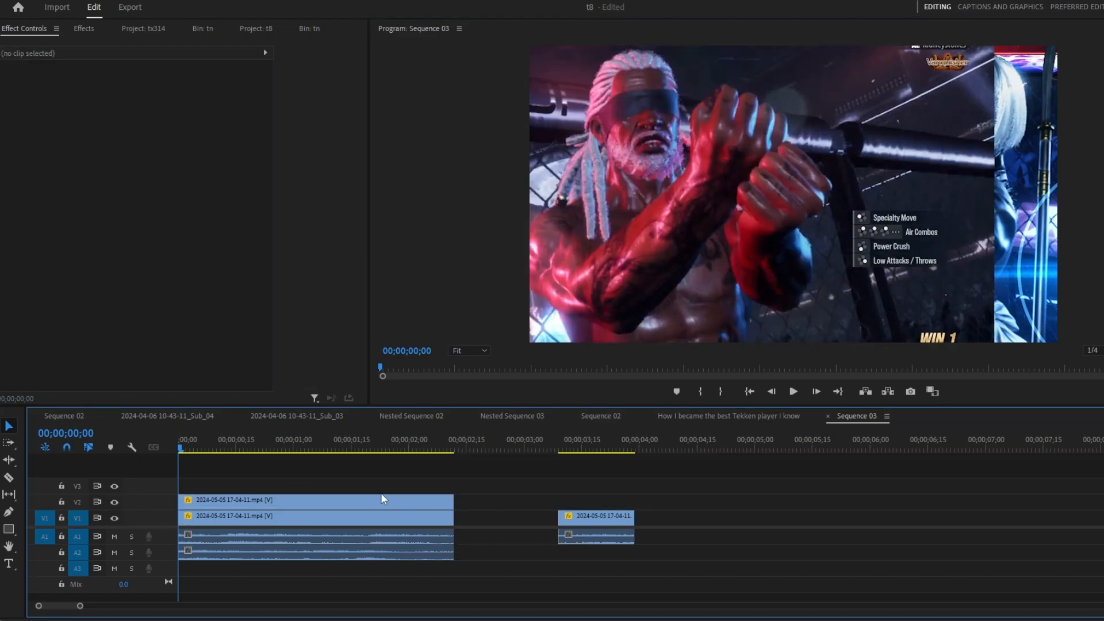
left_click(381, 500)
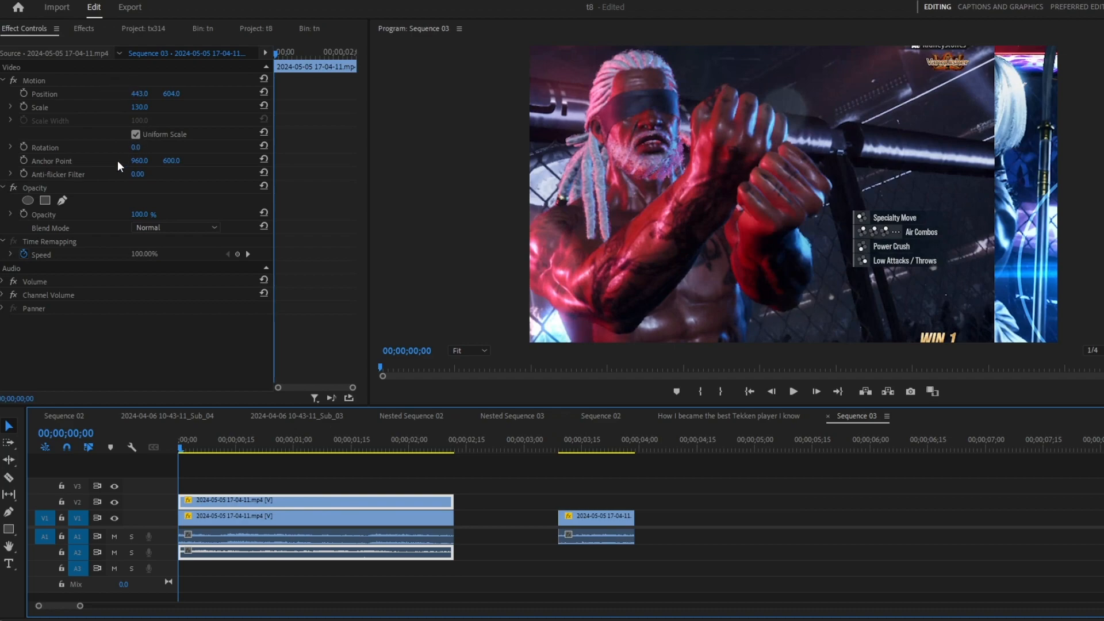
Draw a freeform opacity mask around Leroy's head, raised fists and torso, extending past the frame on his outer side
left_click(62, 200)
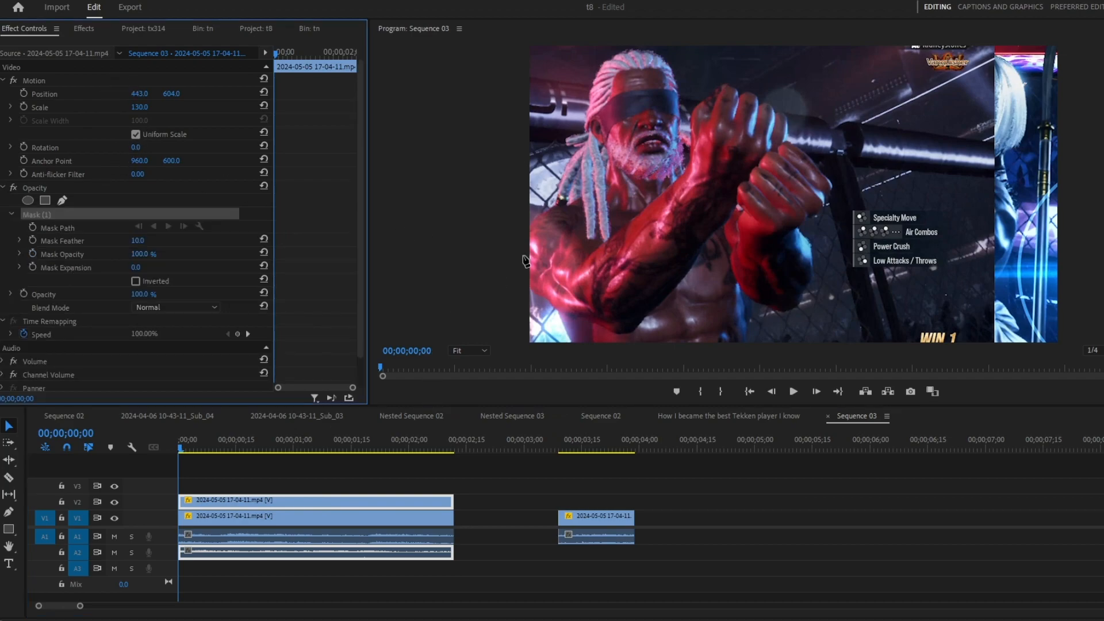
left_click(467, 351)
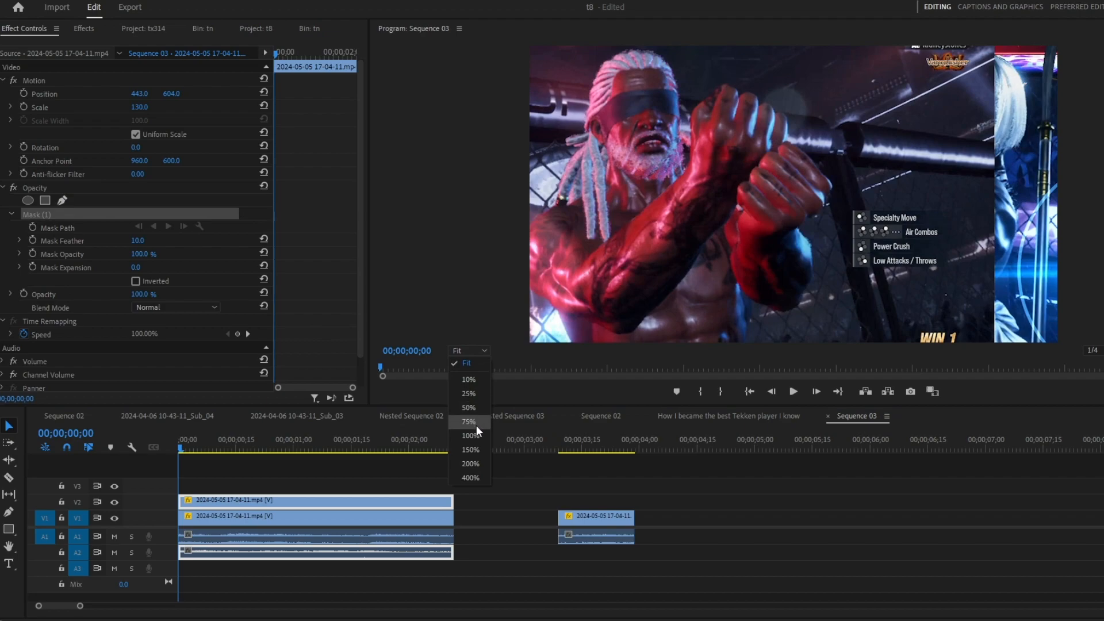
left_click(478, 406)
key("grave")
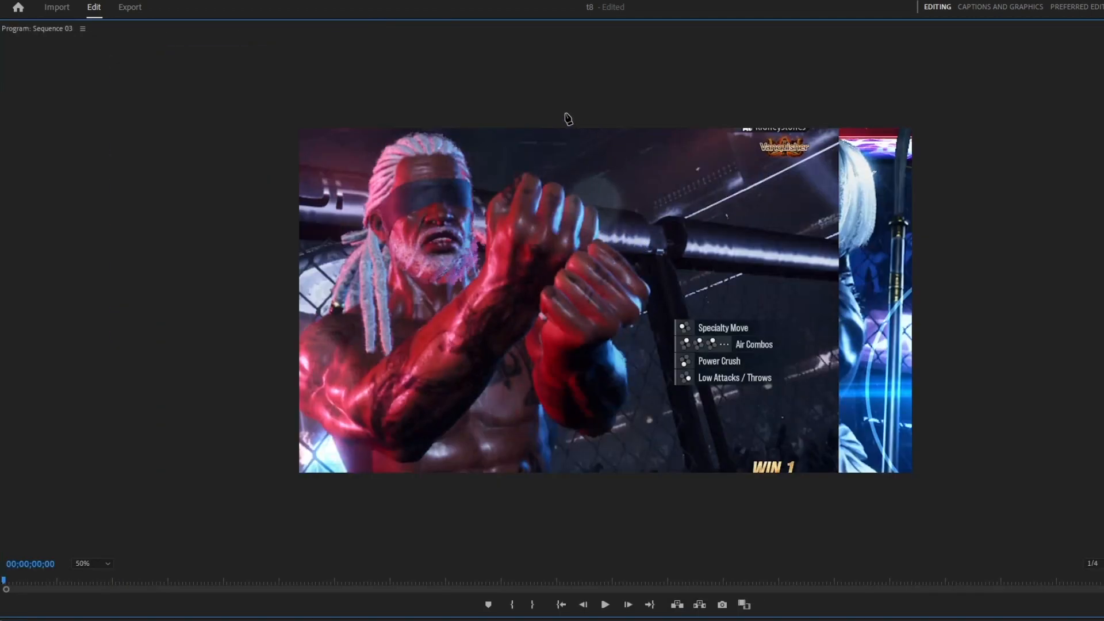
left_click(418, 120)
left_click(444, 134)
left_click(465, 156)
left_click(476, 200)
left_click(490, 199)
left_click(525, 172)
left_click(546, 183)
left_click(569, 193)
left_click(587, 203)
left_click(598, 212)
left_click(624, 257)
left_click(646, 281)
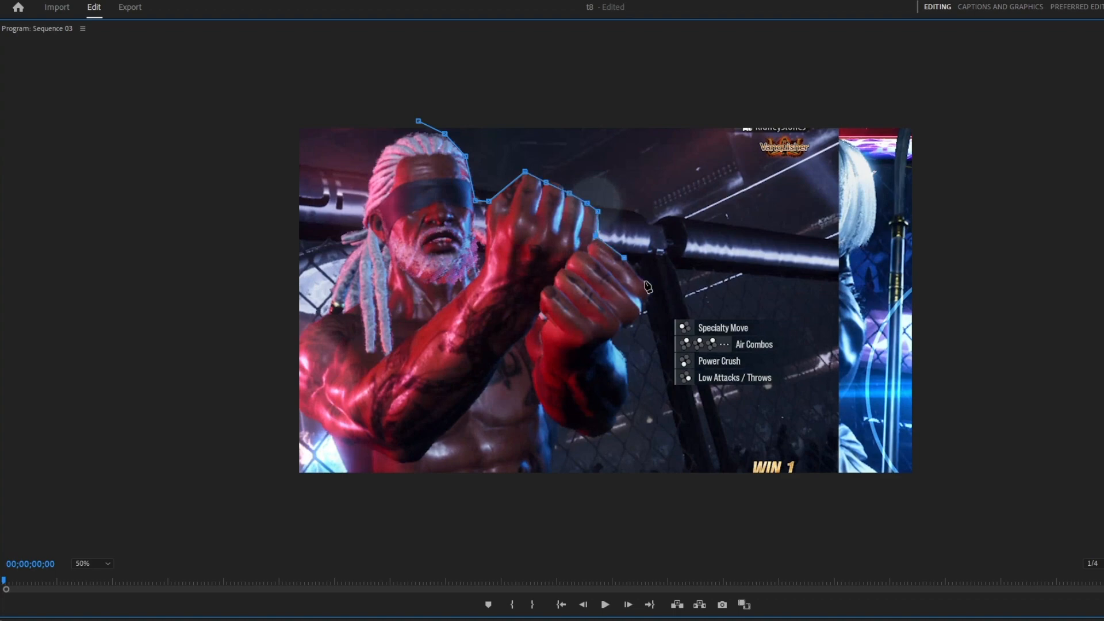
left_click(648, 301)
left_click(629, 326)
left_click(610, 340)
left_click(625, 358)
left_click(628, 396)
left_click(610, 433)
left_click(594, 440)
left_click(546, 417)
left_click(551, 441)
left_click(553, 476)
left_click(224, 491)
left_click(216, 84)
left_click(418, 122)
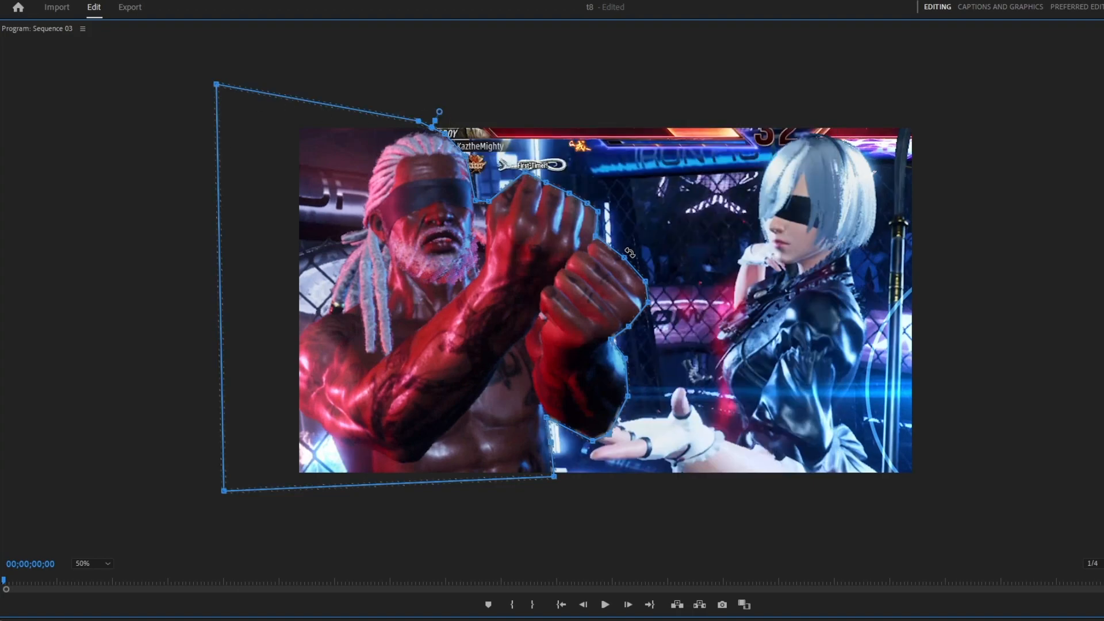
key("grave")
left_click(690, 485)
left_click(480, 352)
left_click(475, 365)
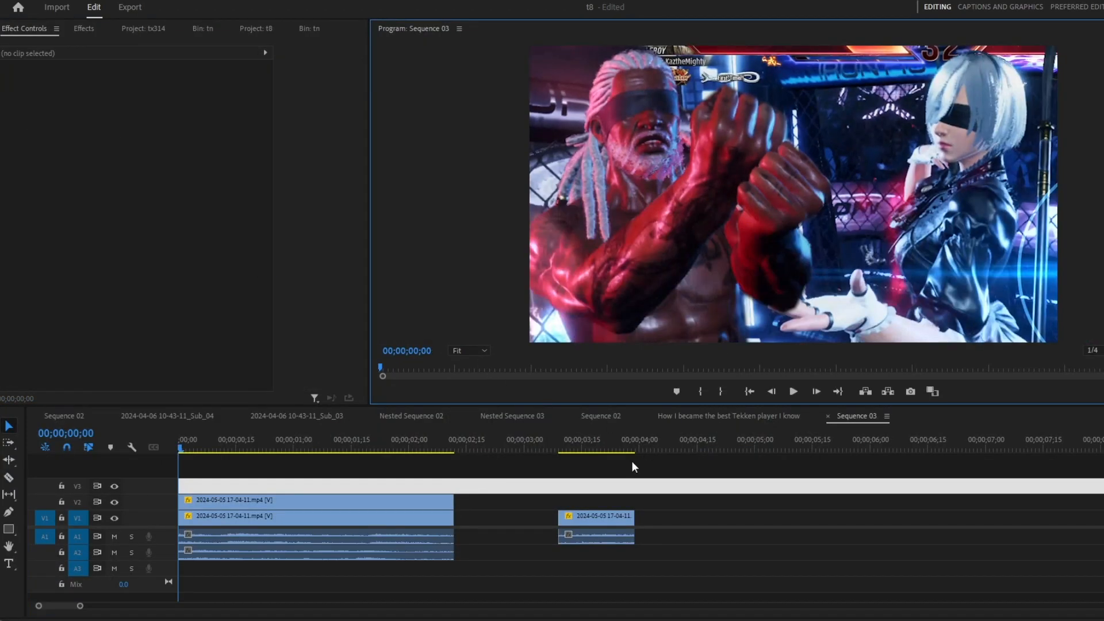
left_click(735, 543)
left_click(745, 553)
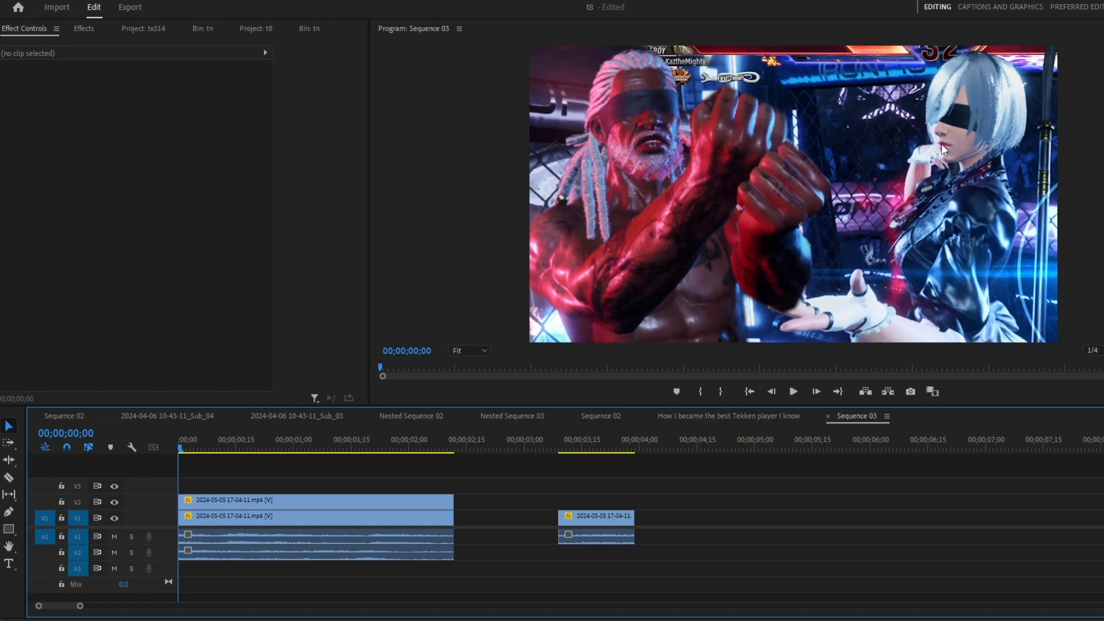
Refine Leroy's opacity mask along the knuckles of his raised fist, adding points between the fingers
left_click(373, 503)
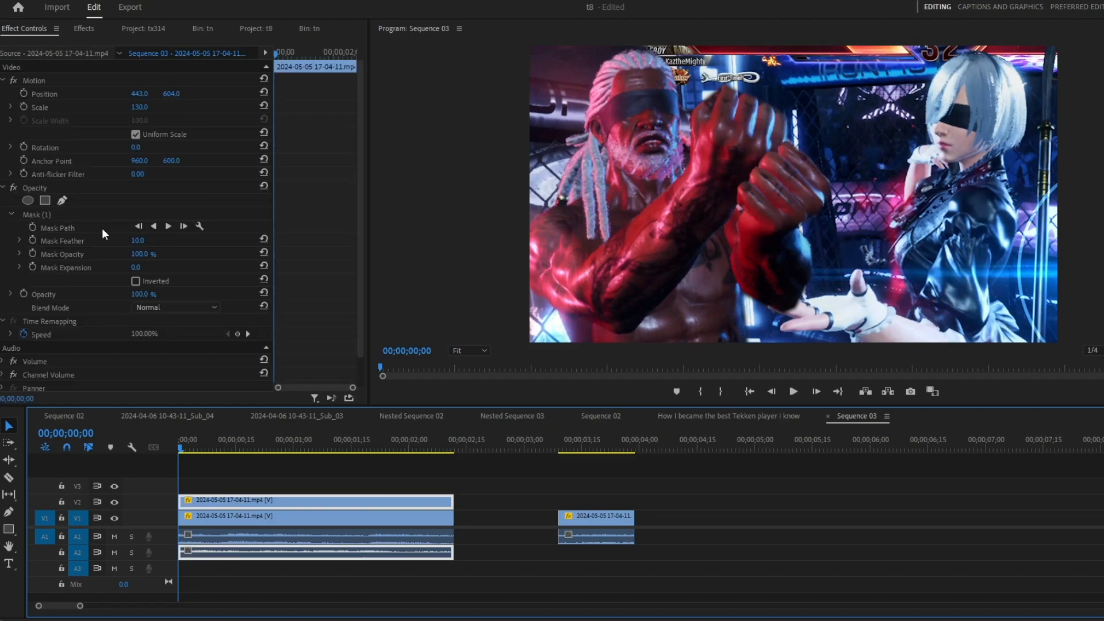
left_click(80, 214)
key("grave")
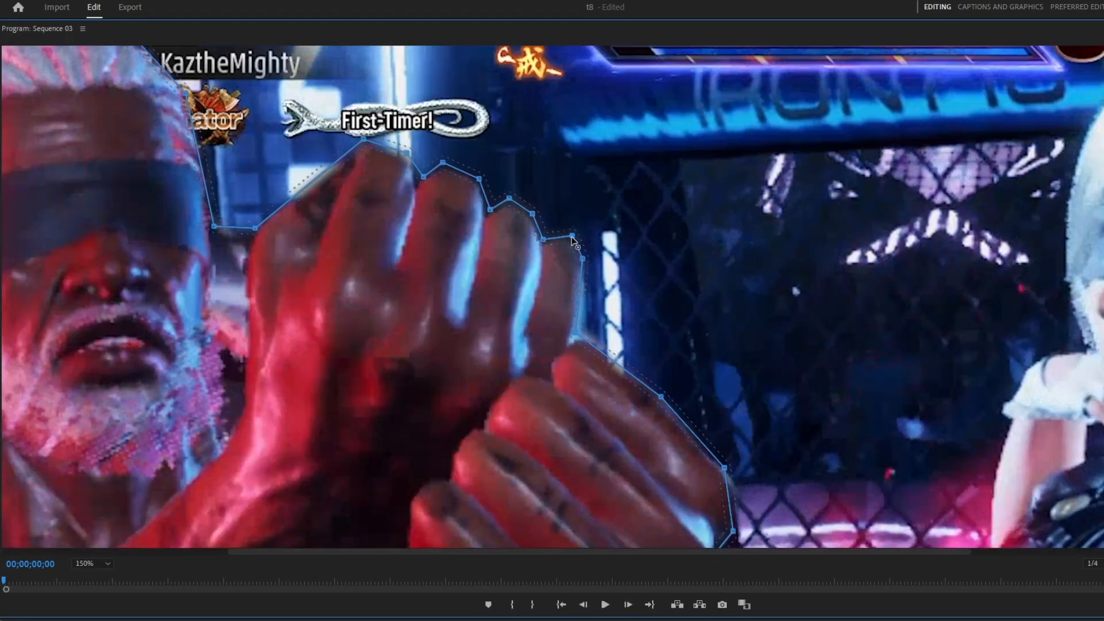
key("grave")
left_click(483, 351)
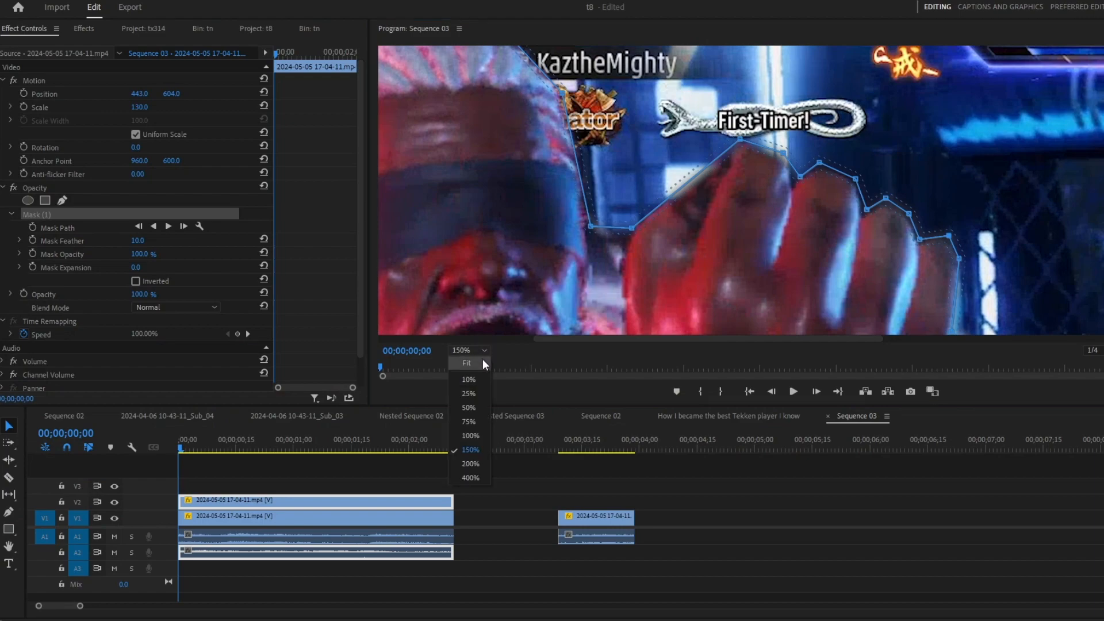
left_click(482, 362)
left_click(530, 558)
Scale the Lili close-up on V1 to 139 and position it at 1490, 618
left_click(368, 519)
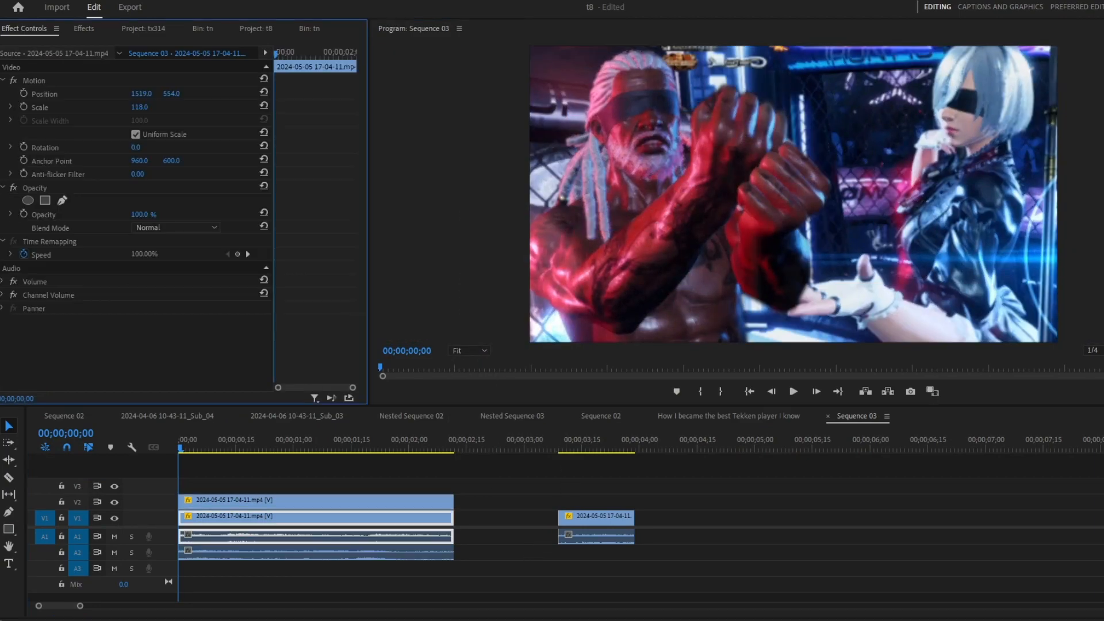
mouse_move(140, 107)
left_mouse_down()
mouse_move(198, 94)
mouse_move(127, 94)
left_mouse_up()
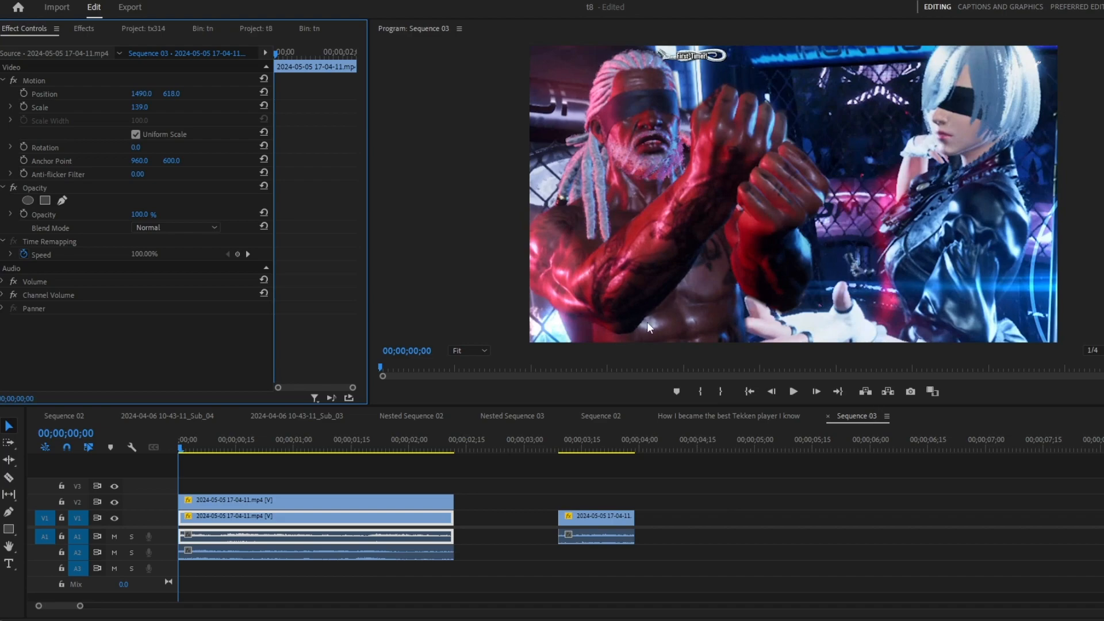
left_click(492, 350)
left_click(489, 394)
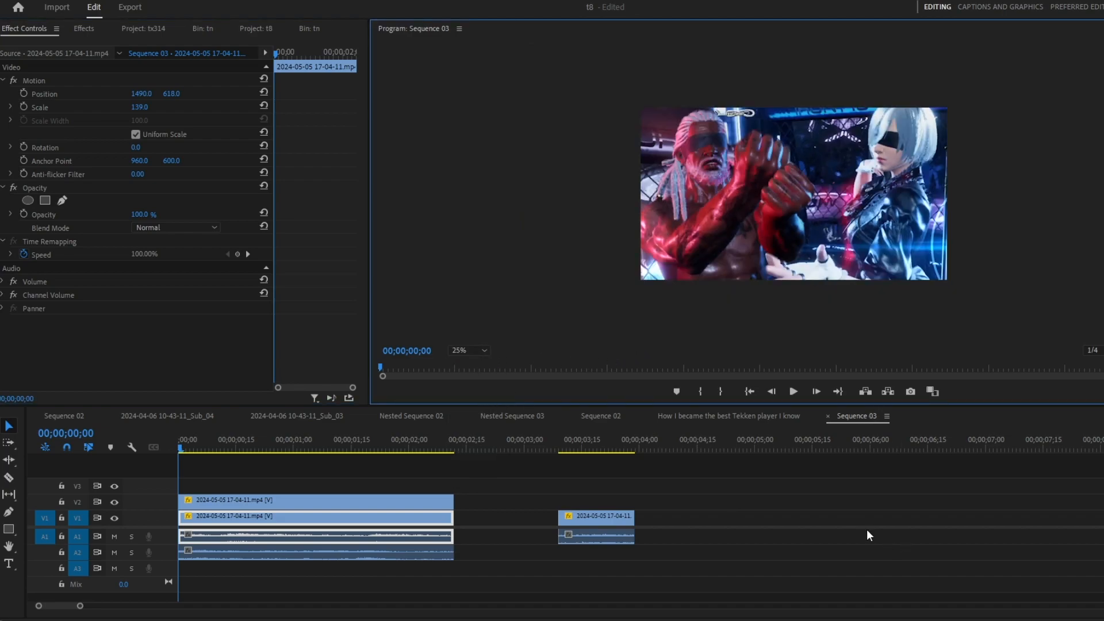
Extend Leroy's mask straight up from his raised fist to cover the background between his head and hand
left_click(483, 350)
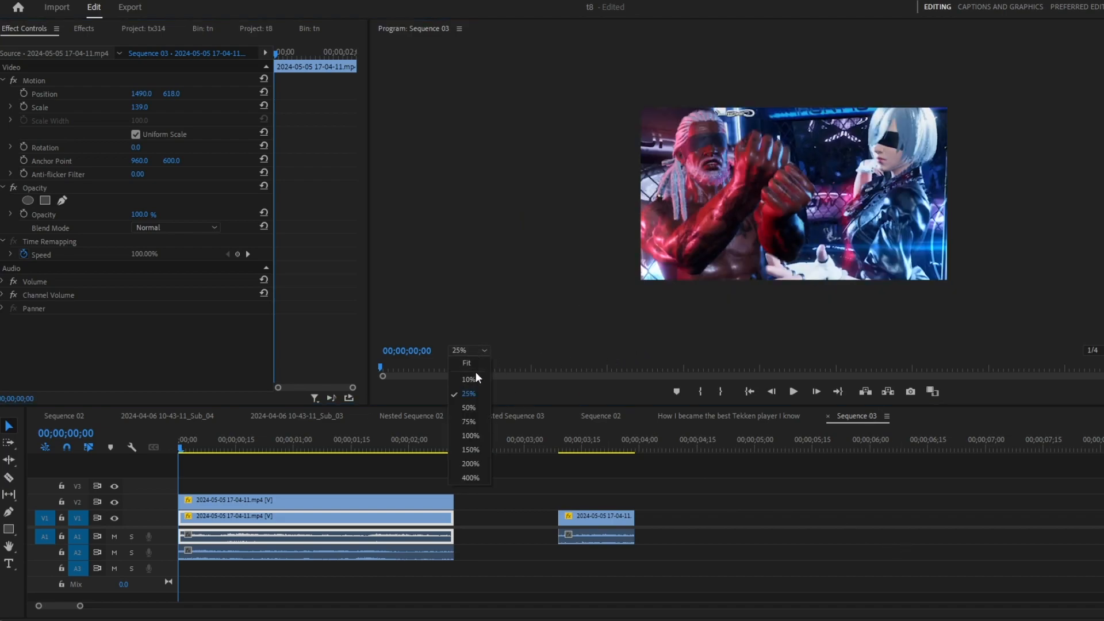
left_click(473, 379)
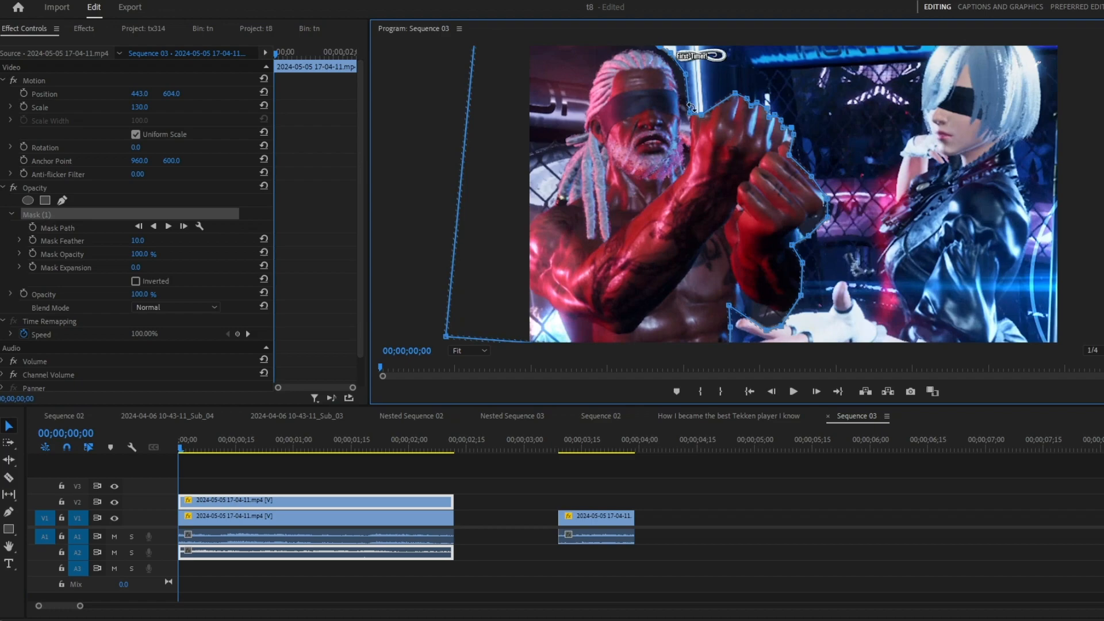
left_click_drag(692, 110, 657, 47)
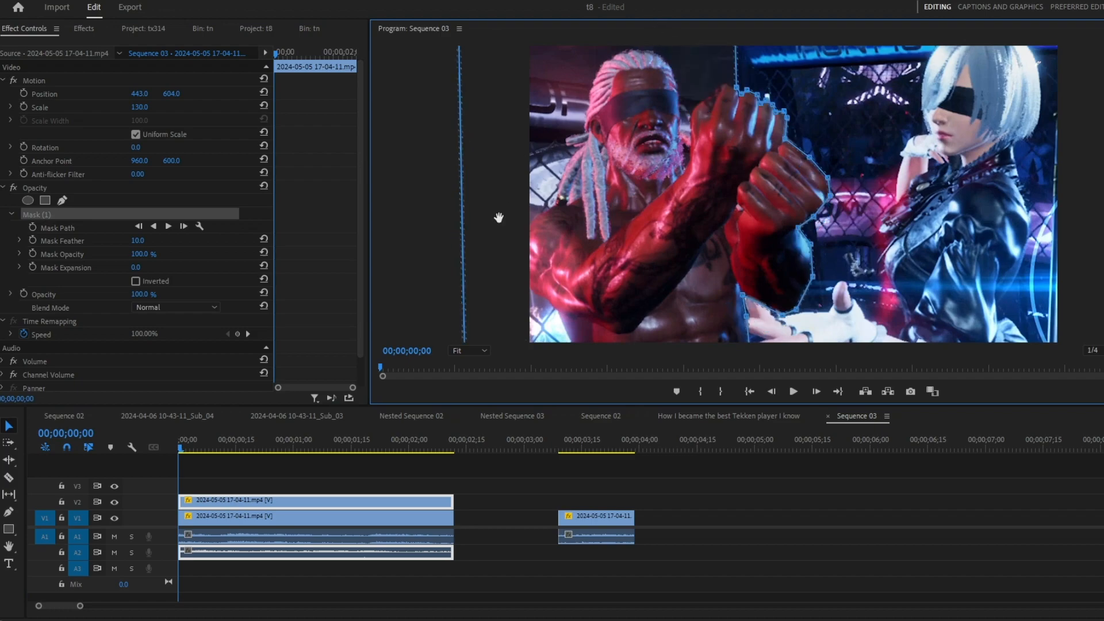
left_click(806, 551)
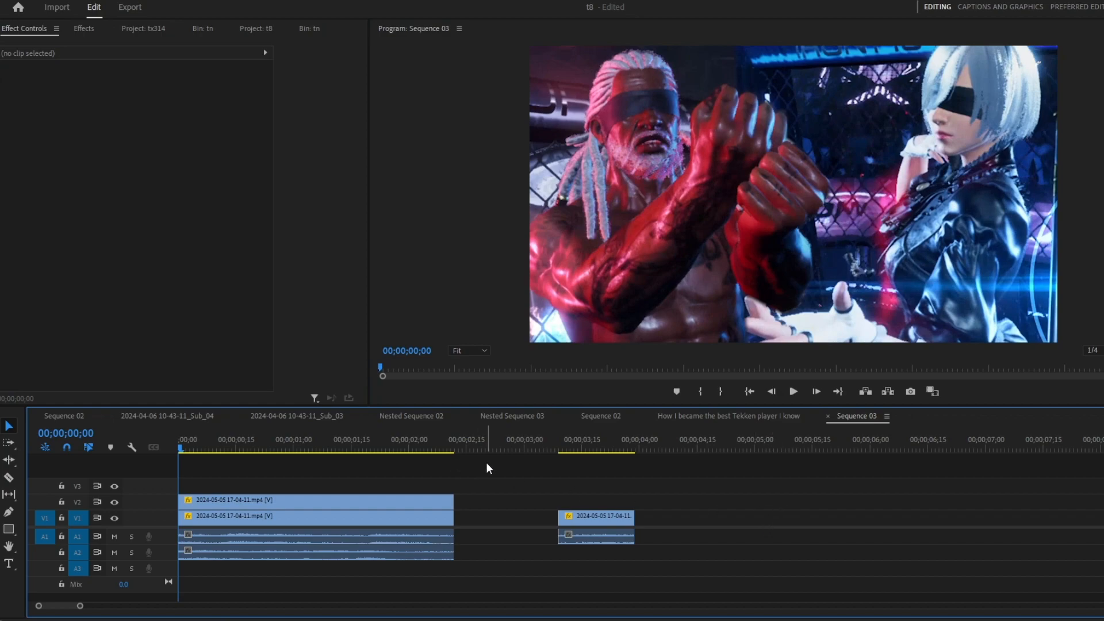
Place Tekken_8_logosvg.png on V3 at the sequence start and trim it to the length of the clips below
left_click(302, 27)
left_click(291, 620)
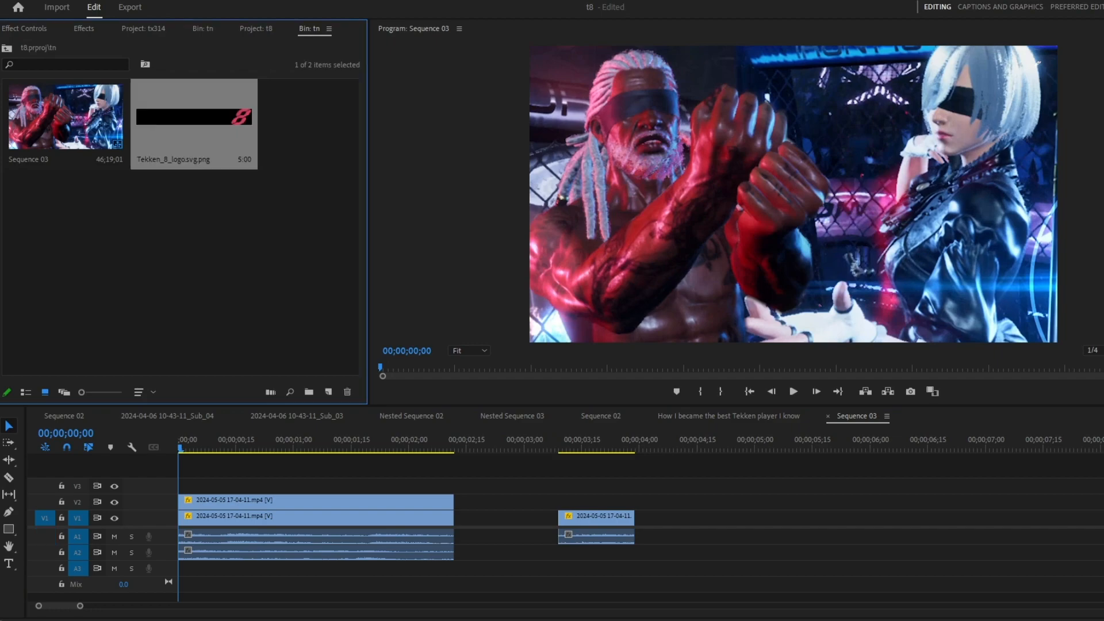
left_click_drag(221, 121, 243, 461)
key("c")
left_click(455, 486)
key("v")
left_click(484, 487)
key("Delete")
left_click(440, 488)
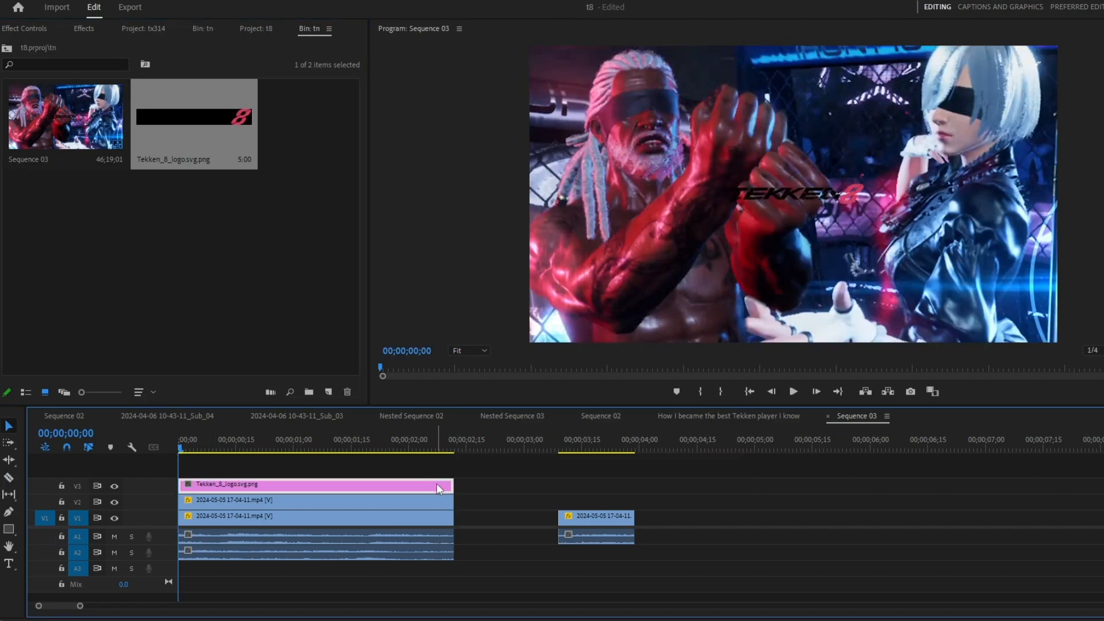
Scale the Tekken 8 logo to 195, position it at 960, 97, and duplicate it onto V4
left_click(24, 28)
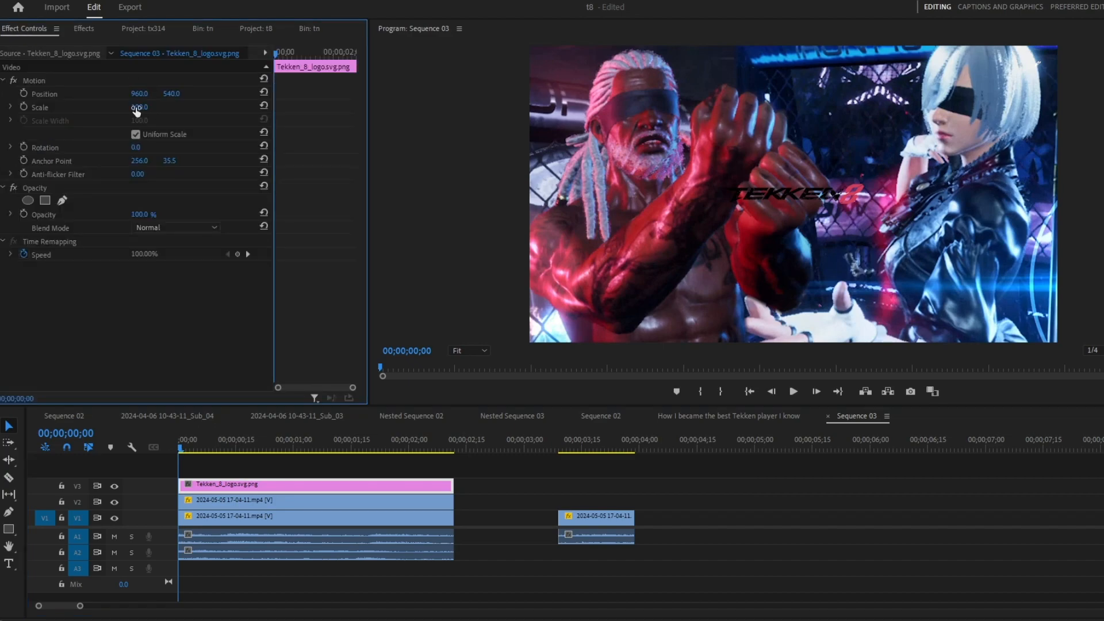
left_click_drag(172, 94, 141, 107)
left_click_drag(344, 479, 319, 468)
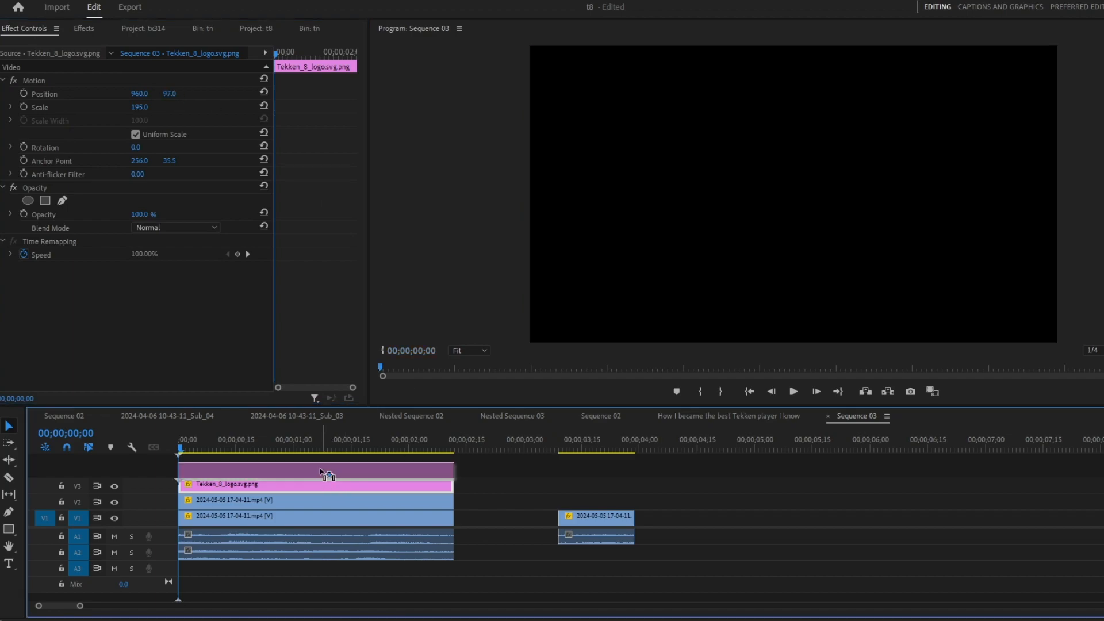
left_click(341, 487)
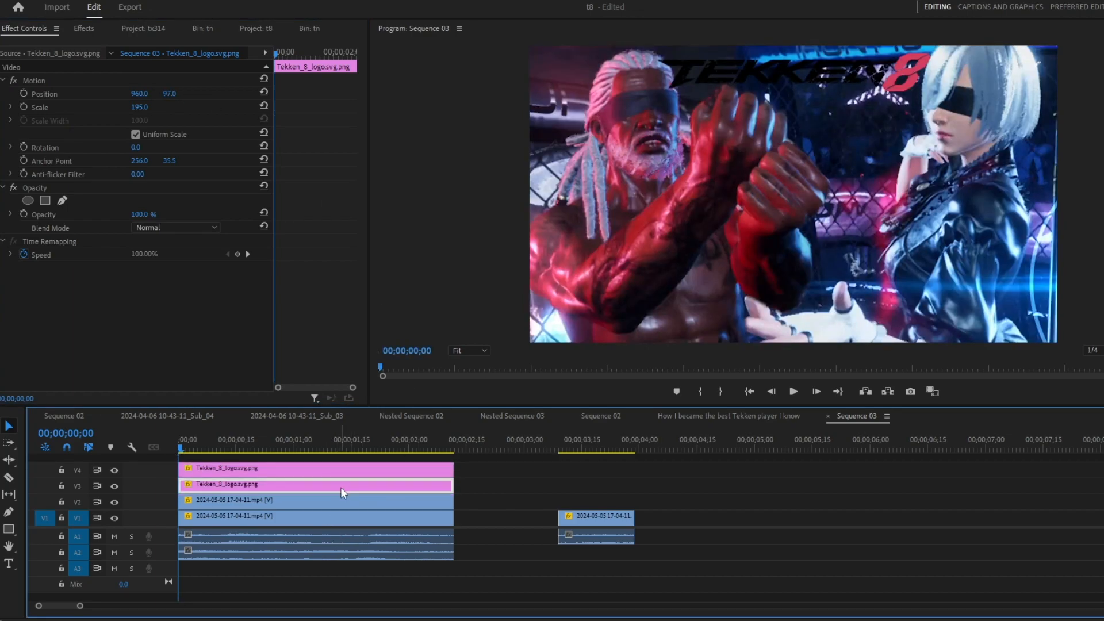
Apply the Brightness & Contrast effect to the logo copy on V3
left_click(87, 28)
left_click(83, 46)
type("bright")
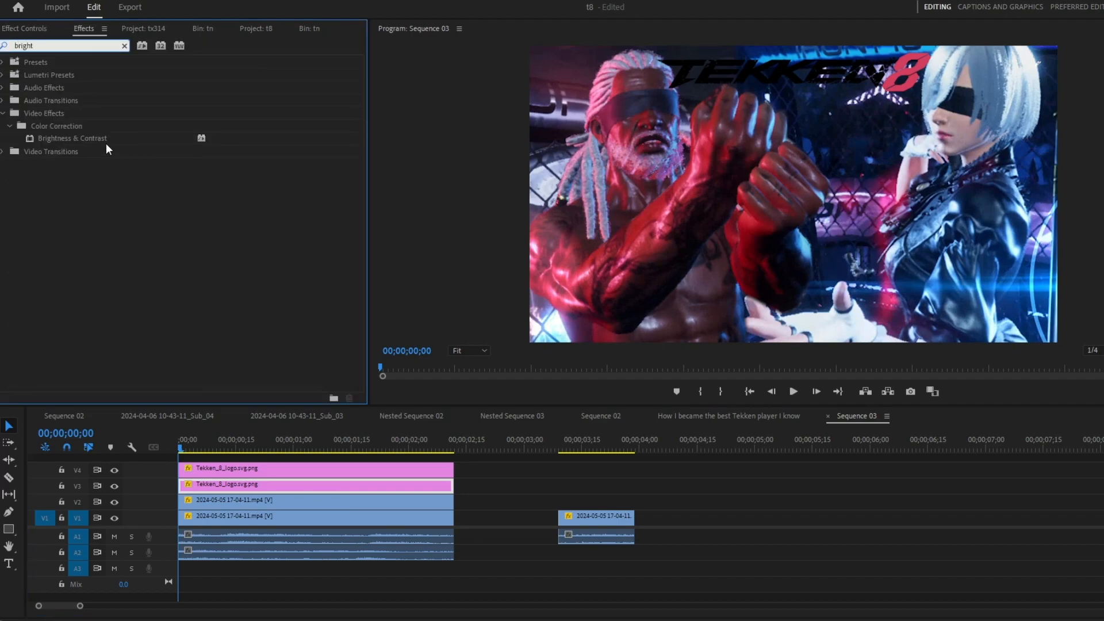
left_click_drag(107, 140, 301, 486)
left_click(131, 30)
left_click(308, 28)
left_click(257, 29)
left_click(26, 28)
Set the V3 logo's brightness to 100 and contrast to -100, and offset it to 950.7, 92.4
left_click_drag(139, 295, 15, 309)
left_click(228, 80)
left_click_drag(847, 81, 843, 80)
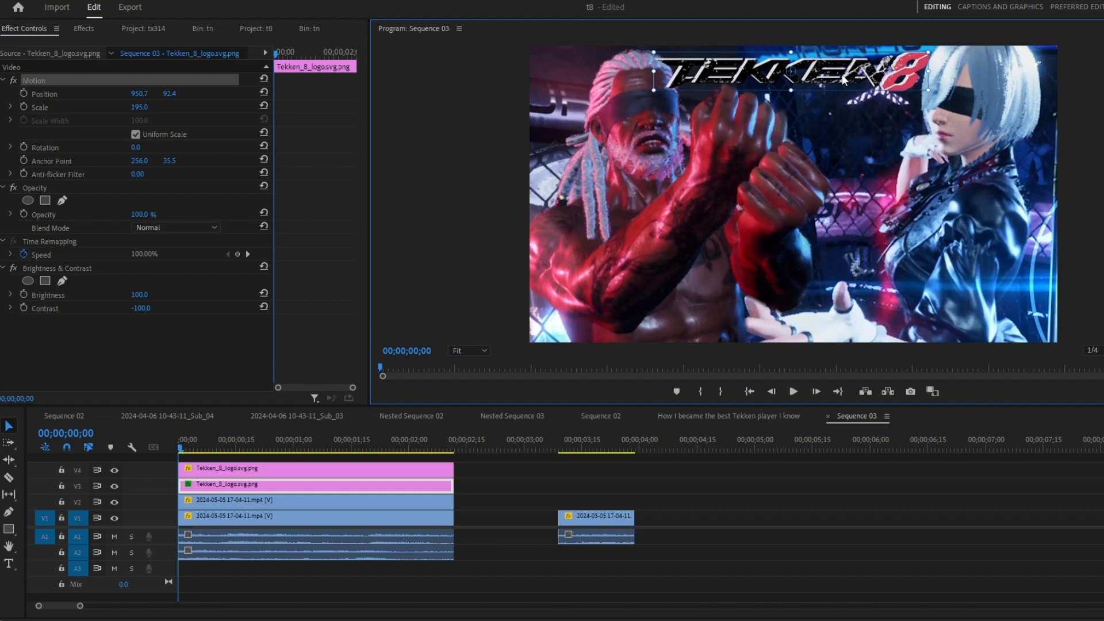
Move both logos up one track, duplicate the brightened one onto V3, and offset that copy to 957.7, 99.3
left_click_drag(300, 458, 335, 473)
left_click(470, 482)
left_click_drag(418, 471, 416, 487, "alt")
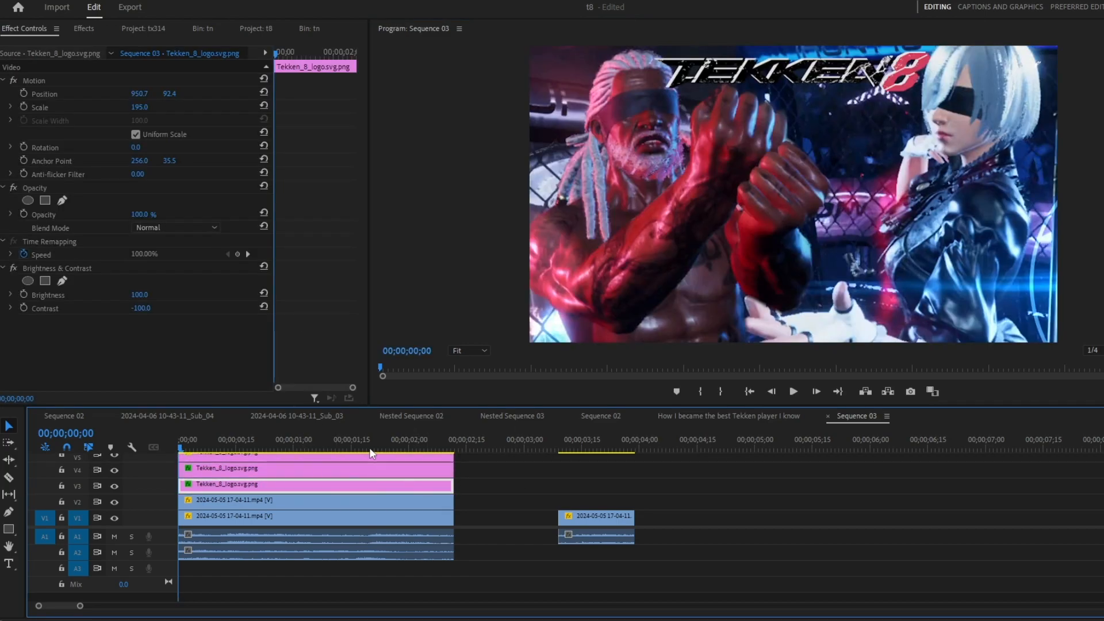
left_click(243, 85)
left_click_drag(738, 76, 740, 78)
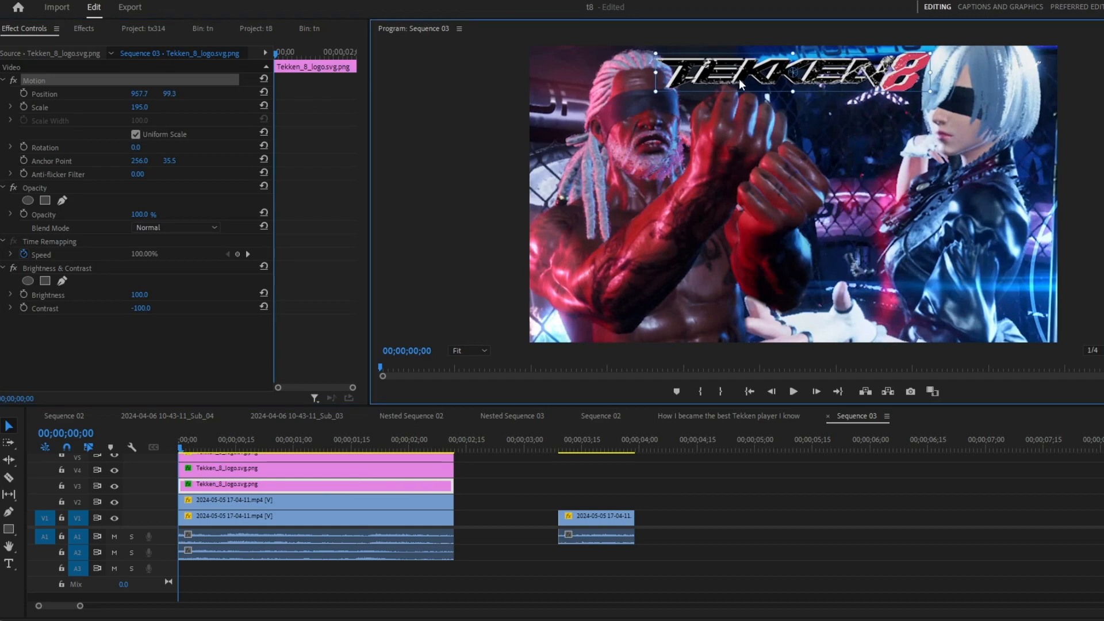
left_click(828, 558)
Preview the thumbnail at 10% zoom to examine how the logo and characters read at small size
left_click(469, 350)
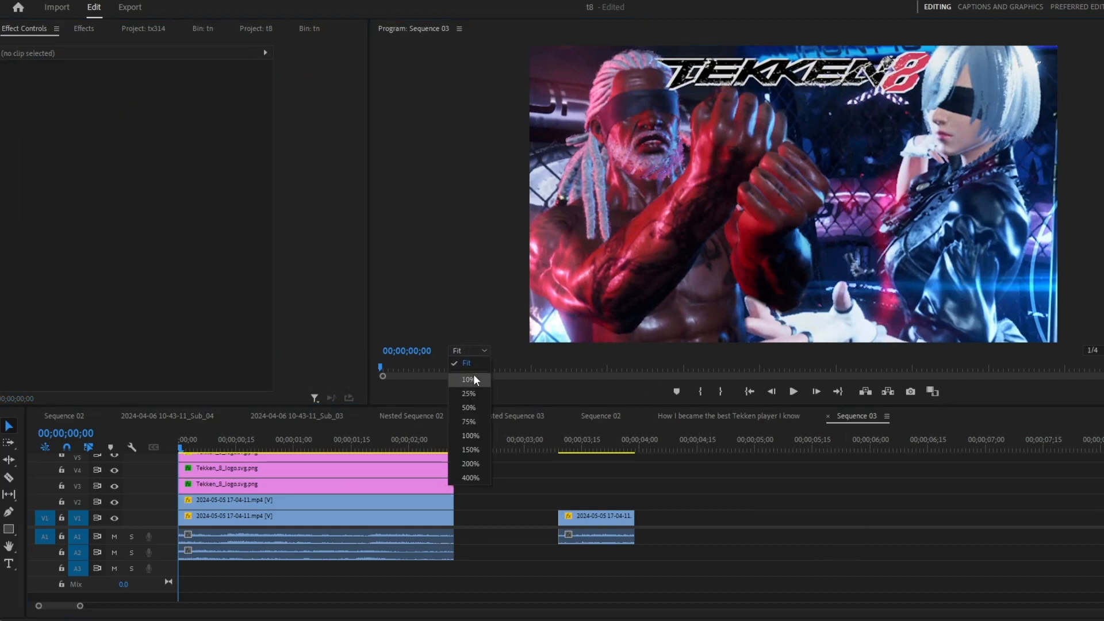
left_click(473, 374)
left_click(799, 514)
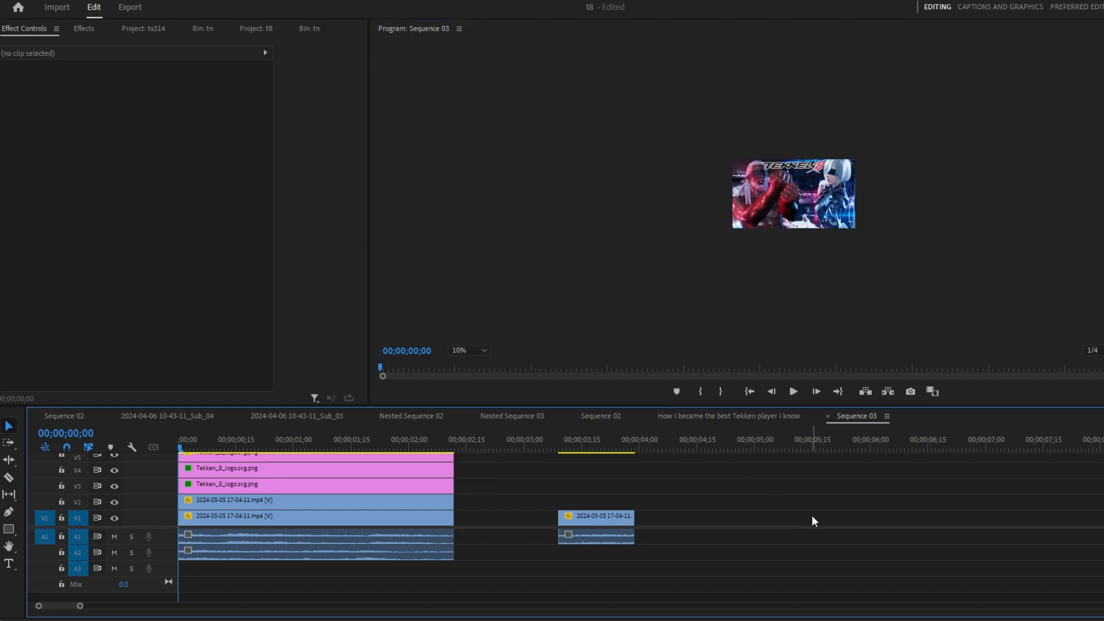
left_click(471, 350)
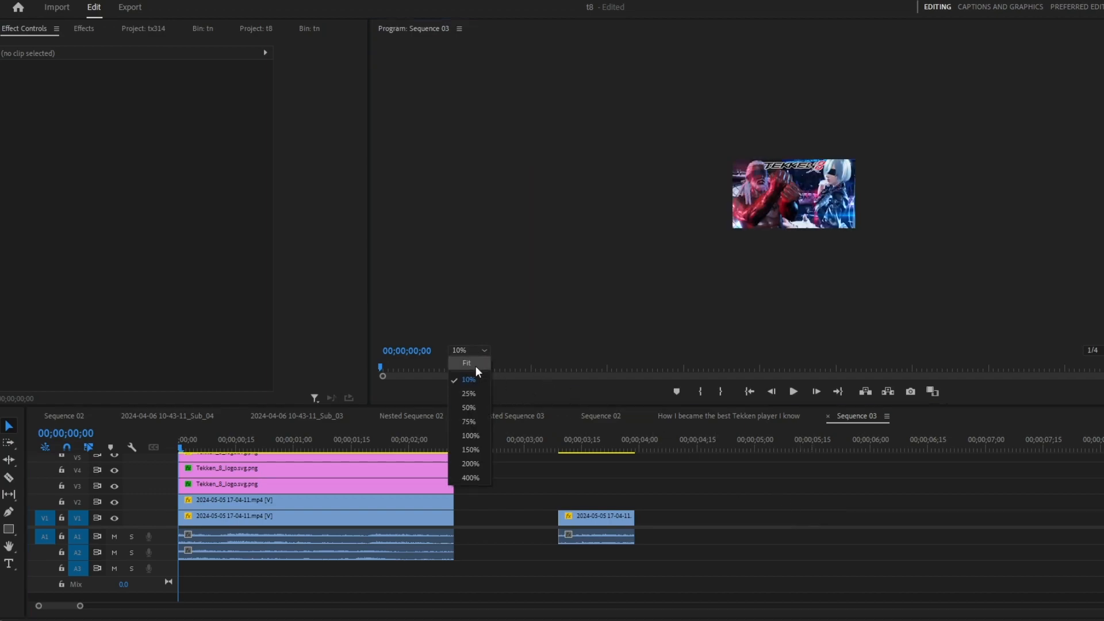
Preview the thumbnail at 25% zoom, and restore the preview to Fit
left_click(469, 394)
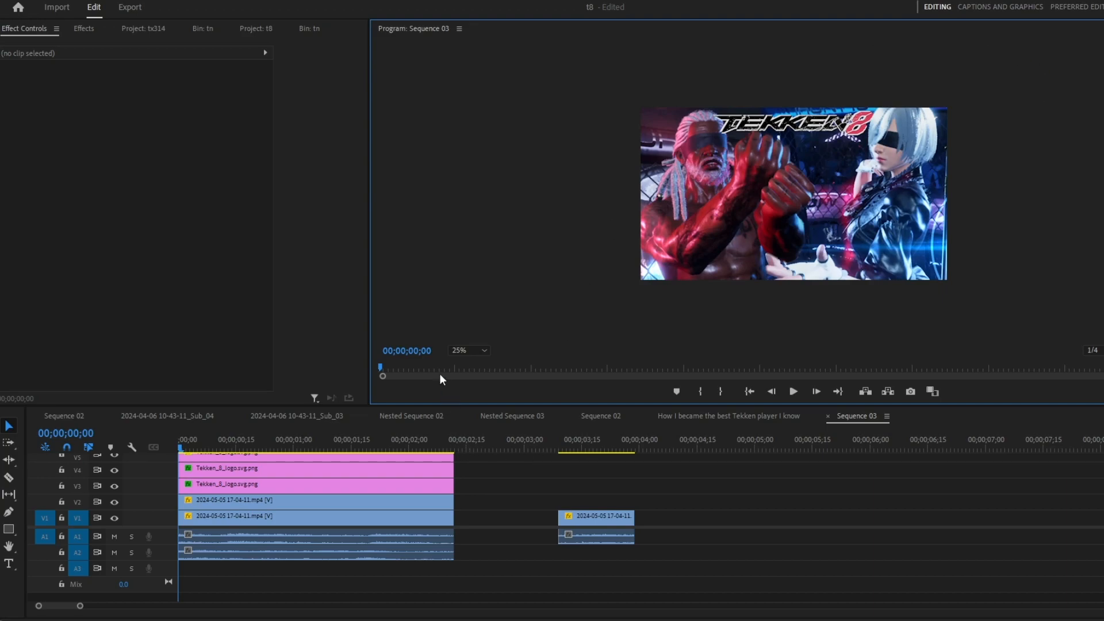
left_click(469, 350)
left_click(467, 362)
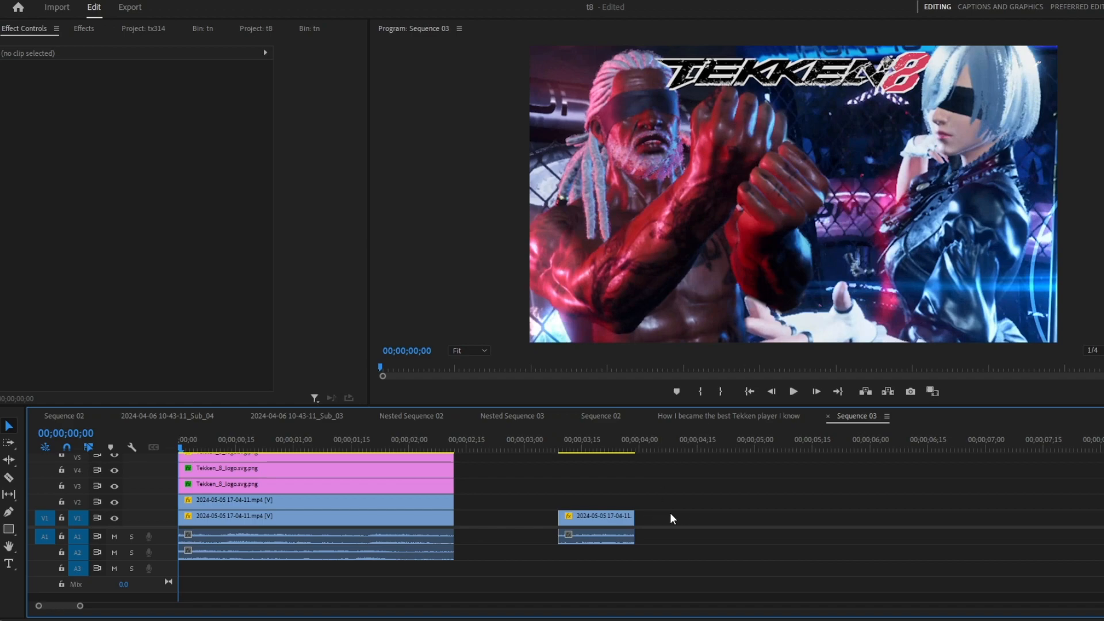
left_click(563, 443)
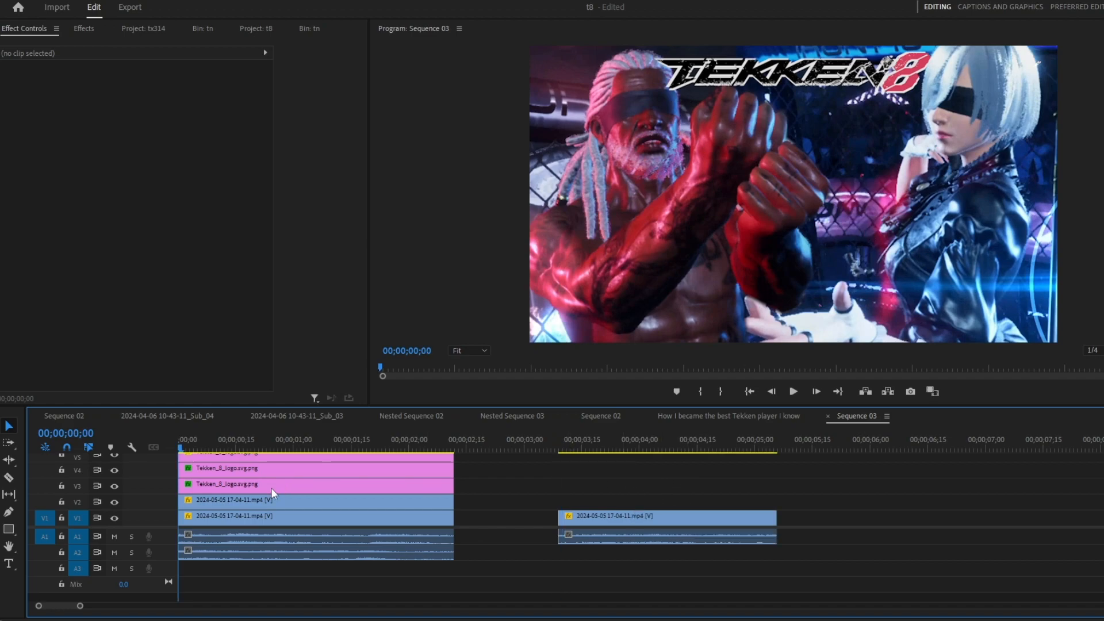
Rotate the masked Leroy clip on V2 to 7°, scale it to 140, and adjust its vertical position
left_click(271, 498)
left_click_drag(138, 150, 147, 148)
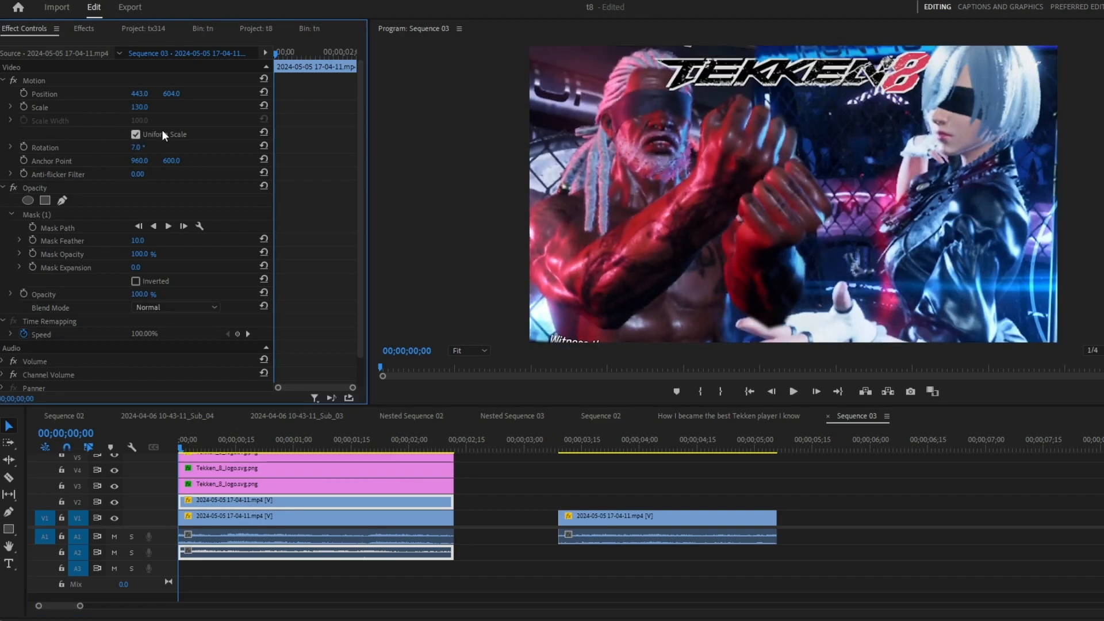
mouse_move(171, 93)
left_mouse_down()
mouse_move(184, 93)
mouse_move(168, 93)
left_mouse_up()
left_click(149, 107)
type("140")
key("Return")
left_click_drag(171, 93, 175, 93)
left_click(839, 526)
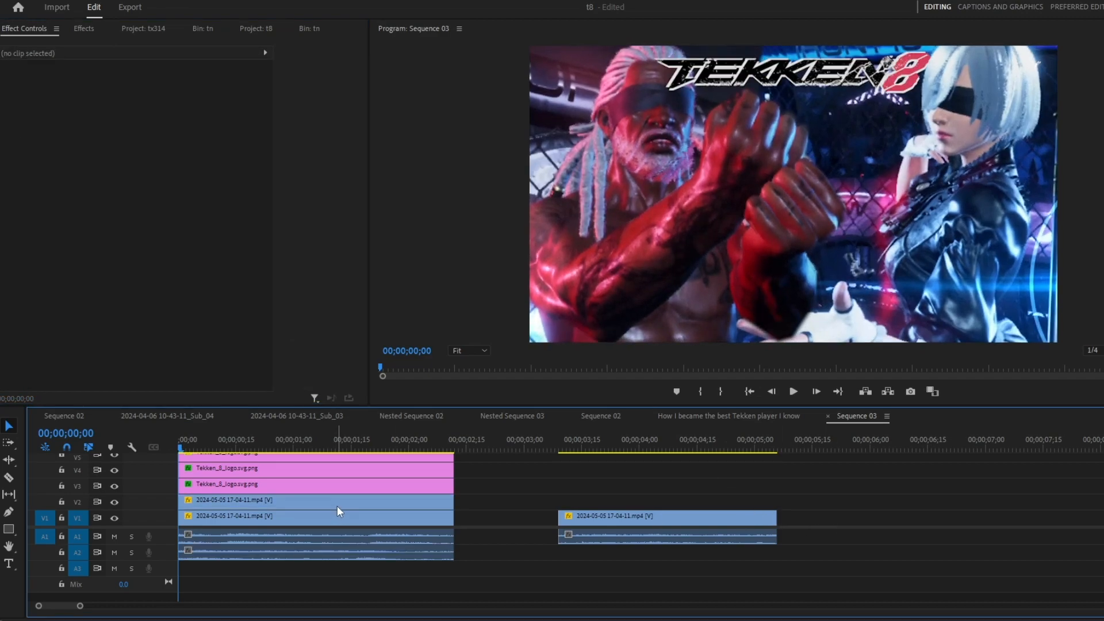
Shift the Lili clip on V1 slightly to the left in the frame
left_click(324, 523)
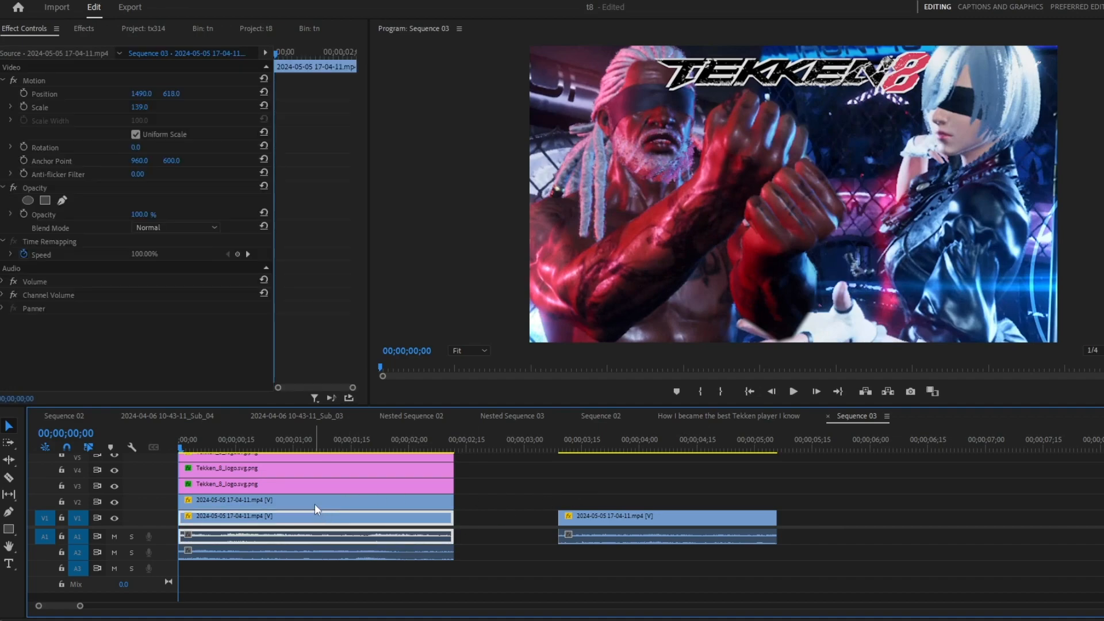
left_click_drag(145, 94, 87, 94)
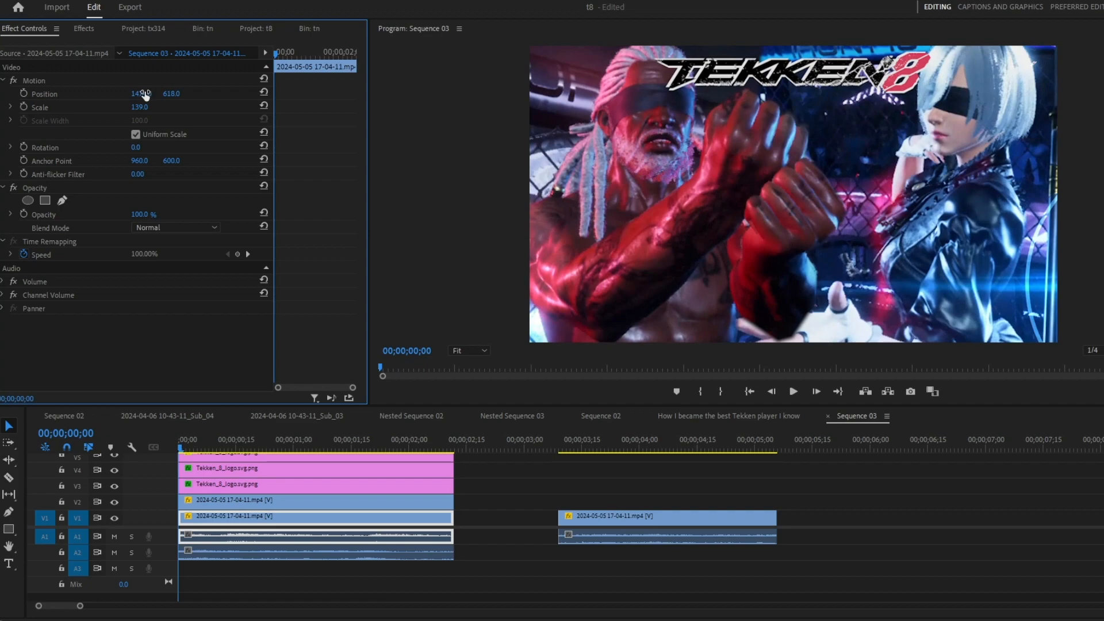
left_click(858, 520)
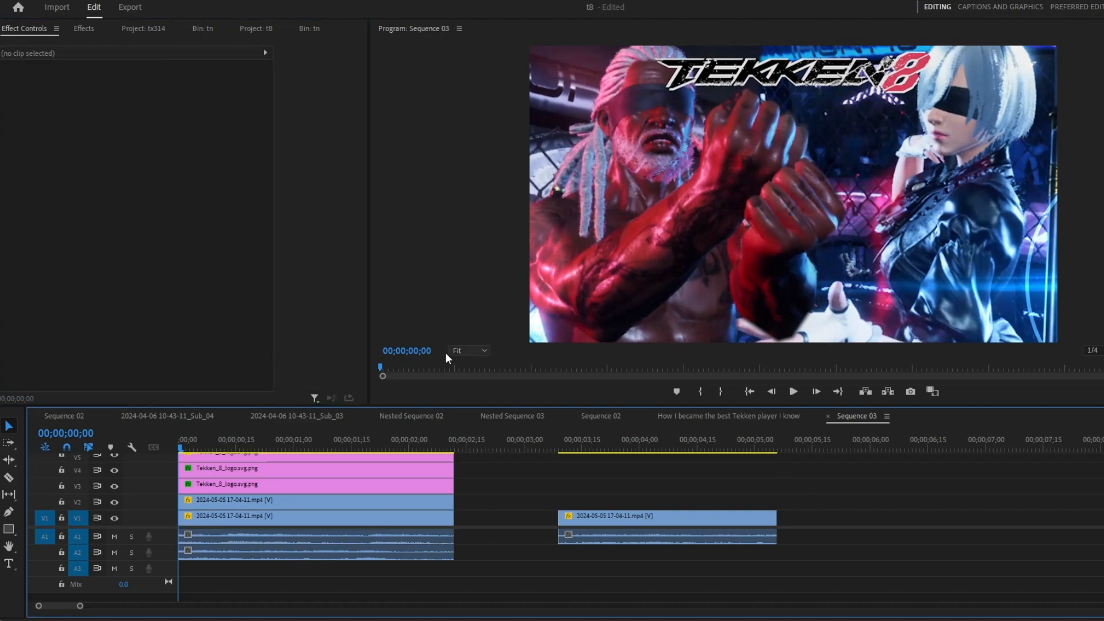
Pick the Type tool and examine the spare clips and graphics further along the Sequence 03 timeline
left_click(309, 29)
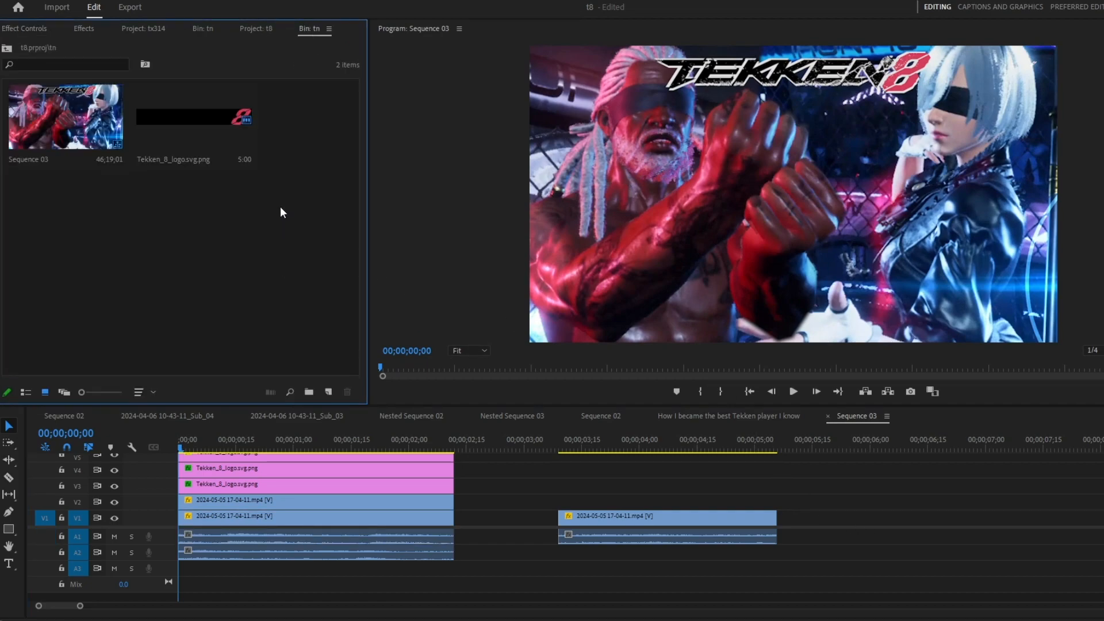
left_click(788, 485)
key("t")
left_click(709, 272)
left_click(812, 516)
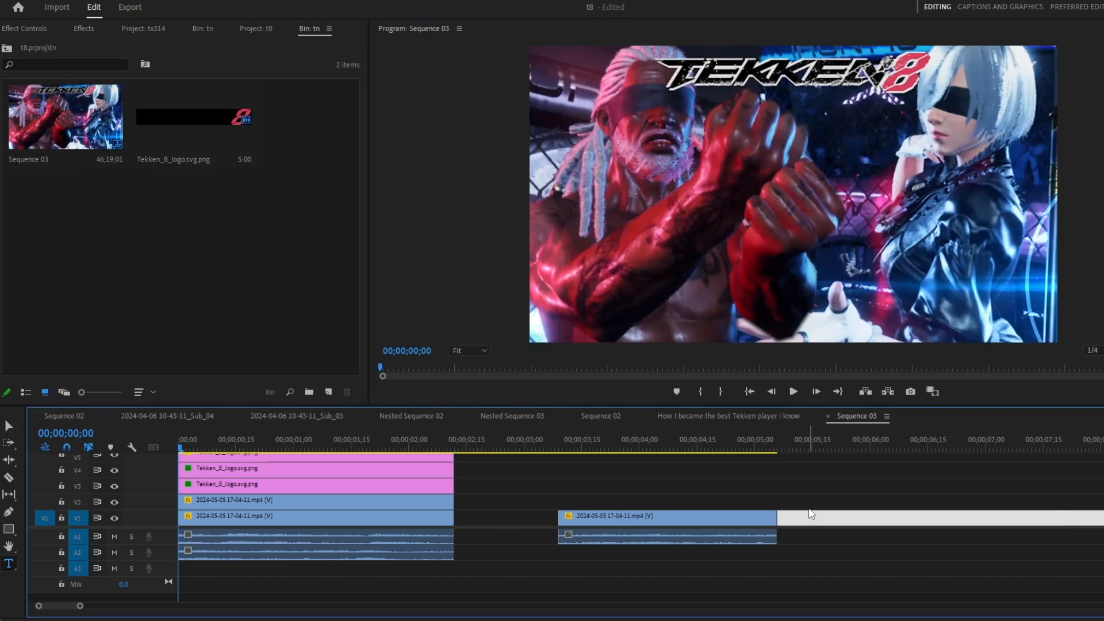
left_click(788, 474)
key("minus")
key("minus")
key("minus")
key("minus")
key("minus")
left_click_drag(809, 463, 878, 510)
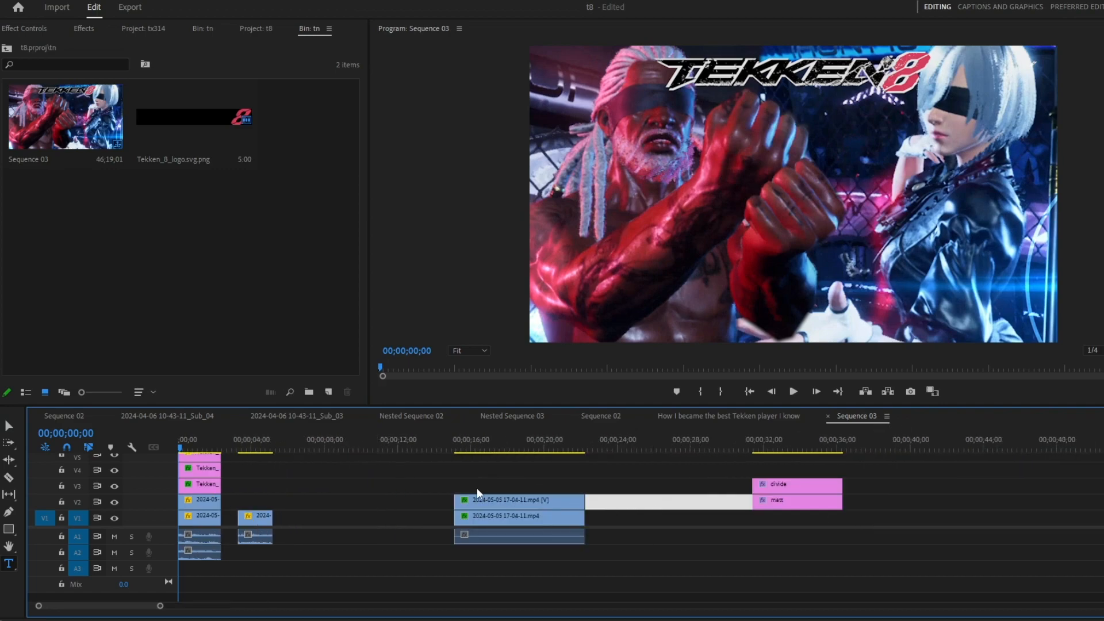
key("equal")
key("equal")
key("equal")
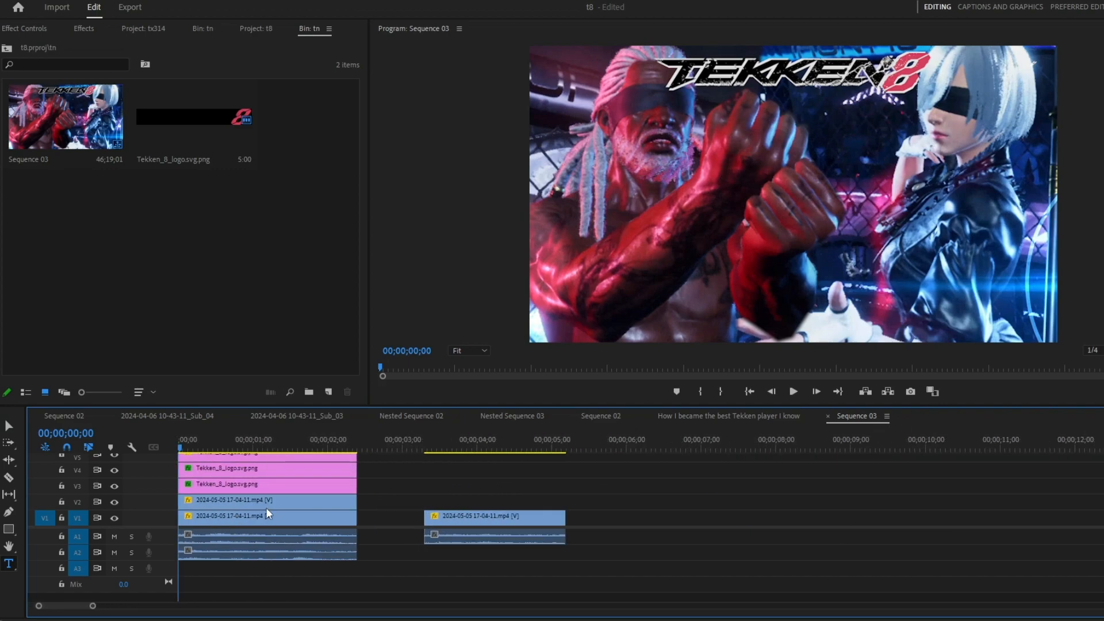
Add a title with both players' names separated by "vs", and open the Captions and Graphics workspace with its text selected
left_click(642, 257)
type("BEN")
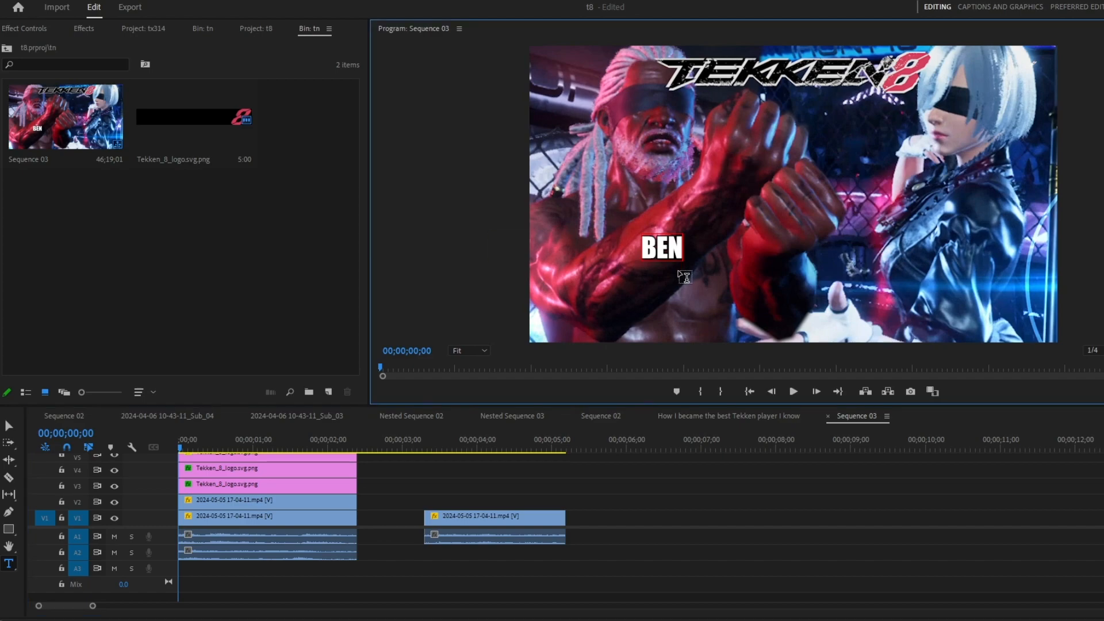
type("   vs")
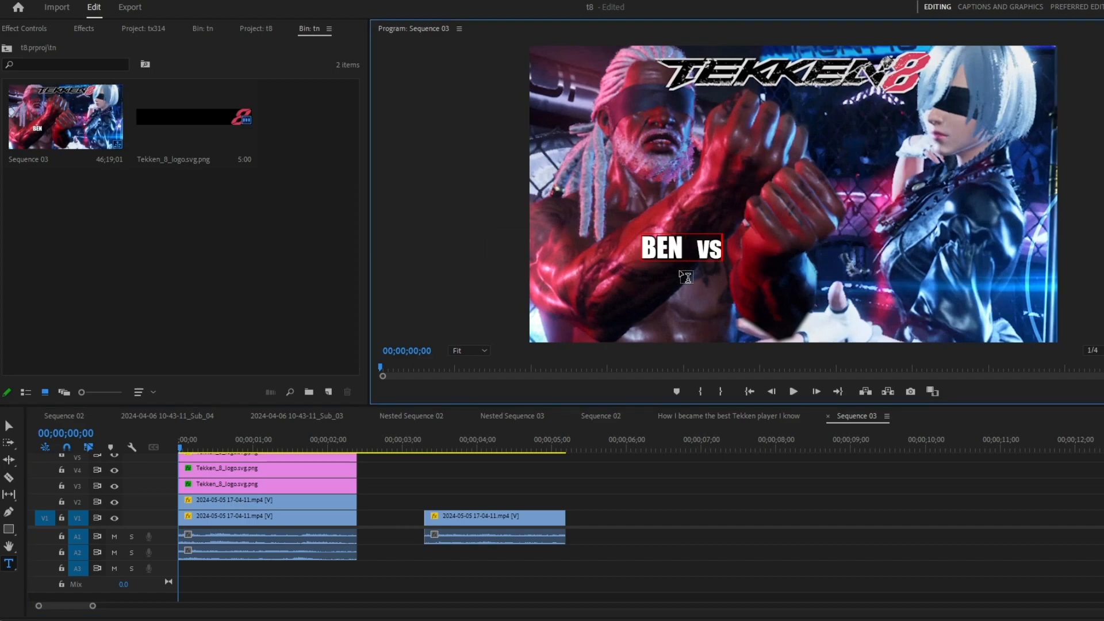
type(" MATT")
left_click(725, 245)
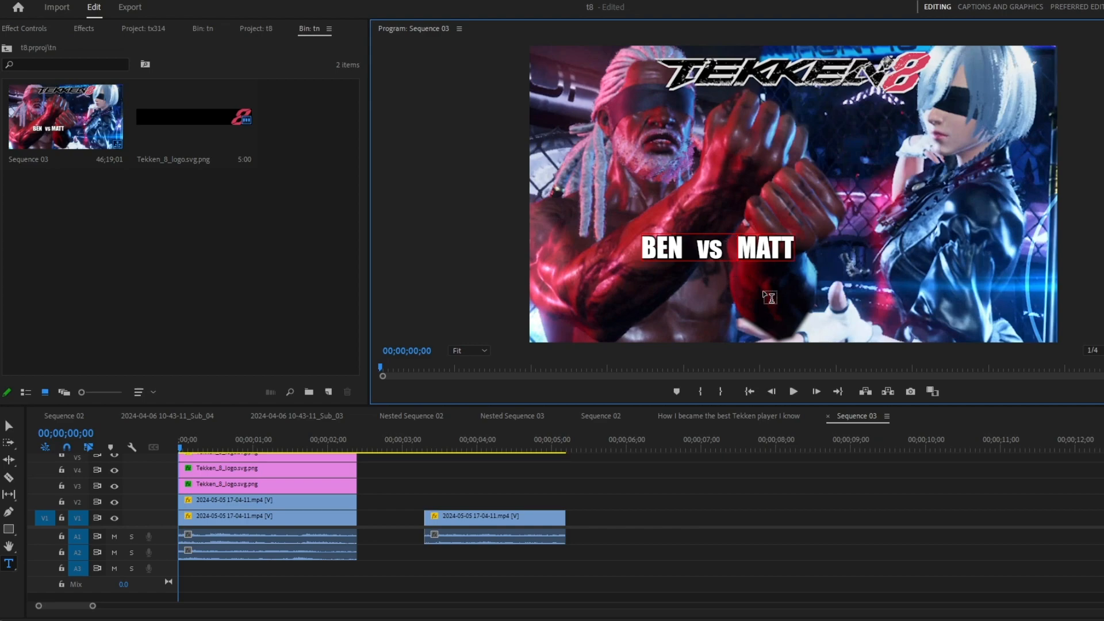
left_click(779, 481)
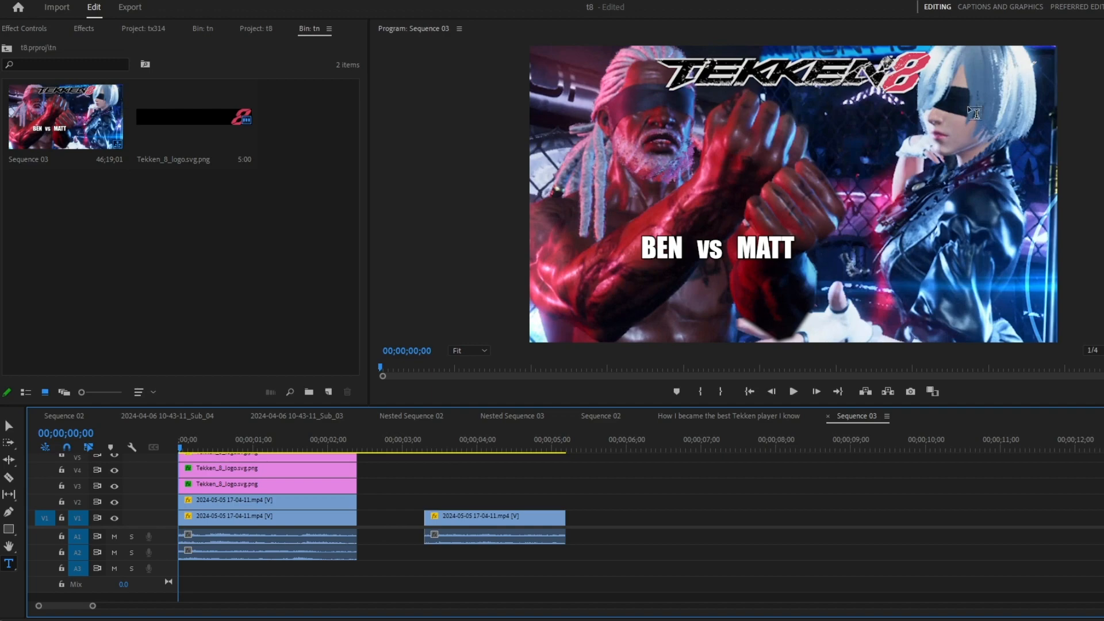
left_click(742, 253)
key("ctrl+a")
left_click(1019, 7)
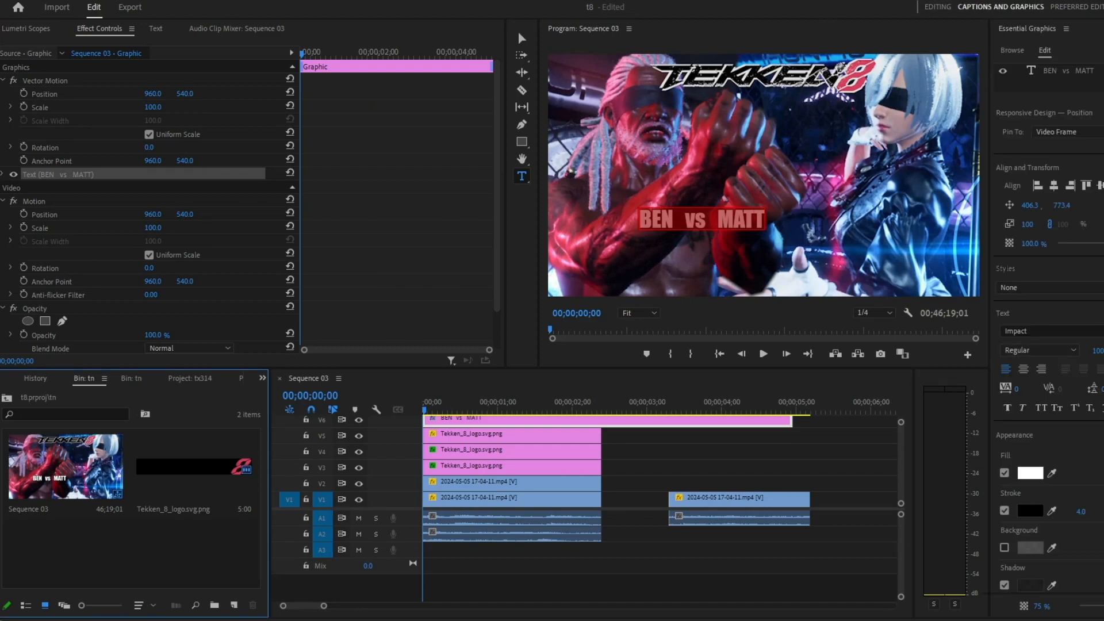
Try the Tarrget font on the whole title
left_click(1024, 332)
scroll(1087, 467, "down", 15)
scroll(1086, 467, "up", 1)
left_click(1043, 395)
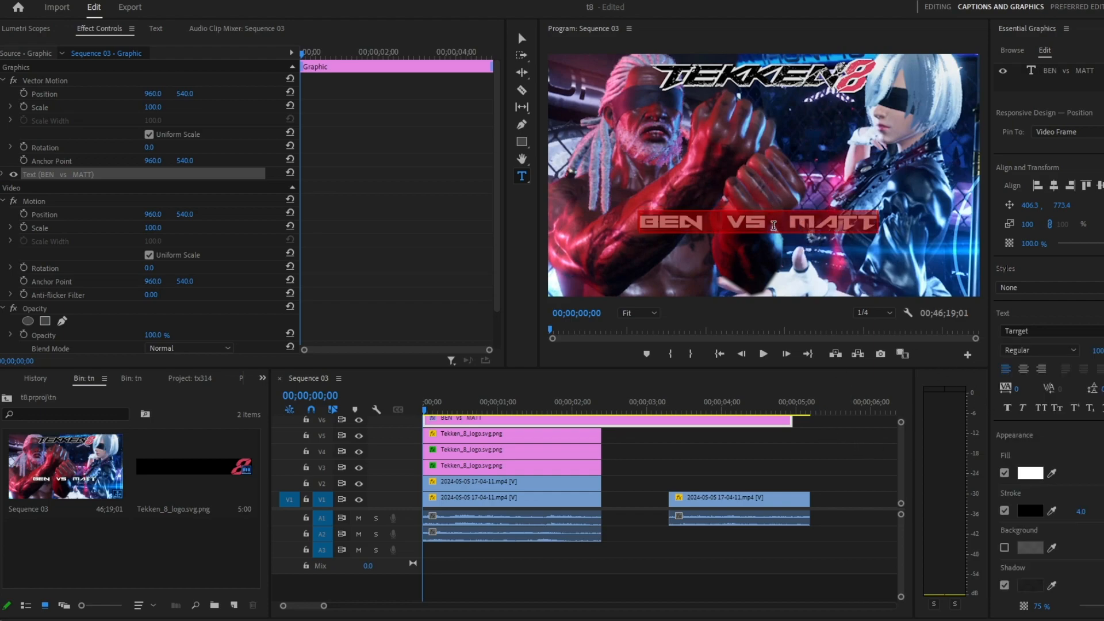
Return the title to Impact, shorten it to the first player's name, and enlarge it to scale 200 with a tilt
left_click(800, 230)
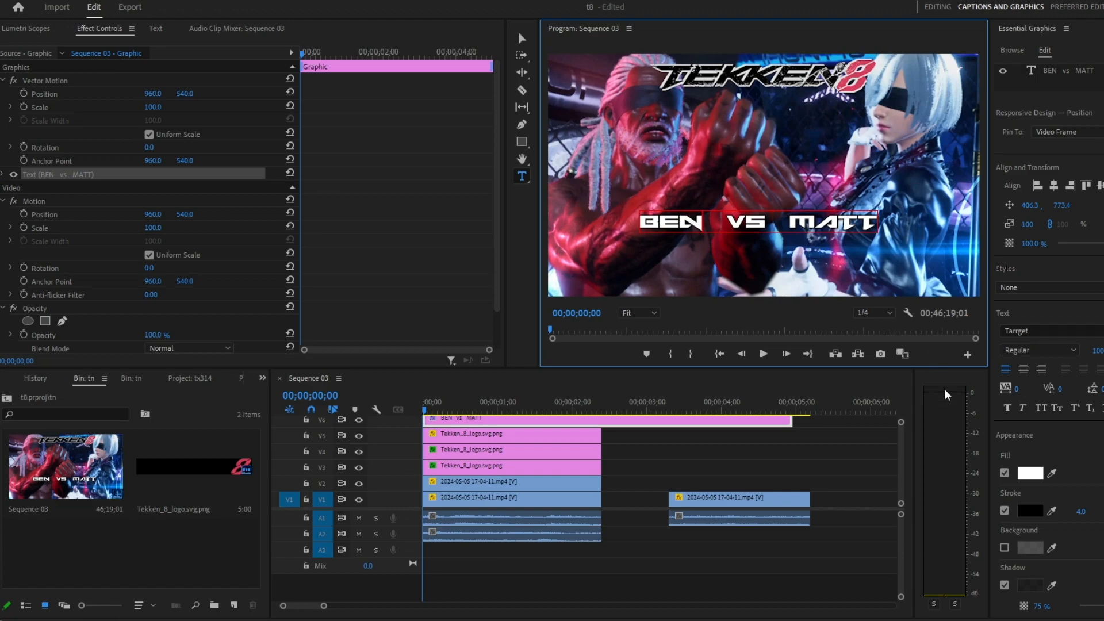
key("ctrl+a")
left_click(820, 226)
key("ctrl+a")
left_click_drag(1017, 392, 1100, 391)
key("ctrl+z")
left_click(746, 223)
key("ctrl+z")
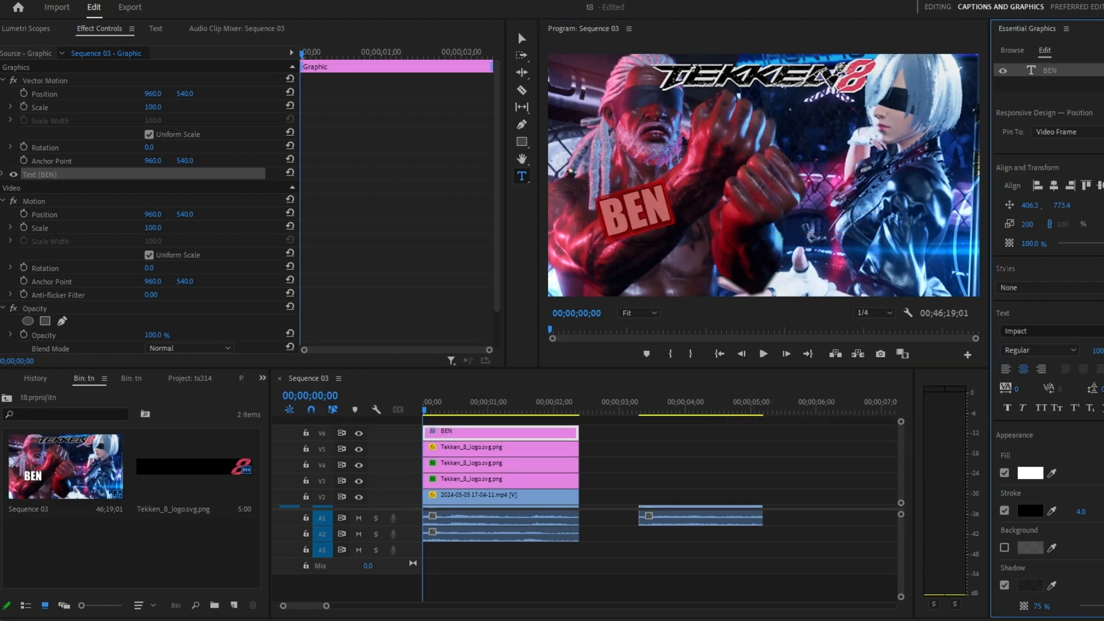
Move the first player's name graphic over Leroy's side of the frame, at position 846.4, 548.5
left_click(182, 79)
left_click_drag(747, 229, 728, 231)
left_click(611, 455)
Duplicate the name graphic onto V7 and change the copy's text to the second player's name
left_click_drag(541, 435, 548, 424)
scroll(638, 452, "up", 2)
left_click(547, 435)
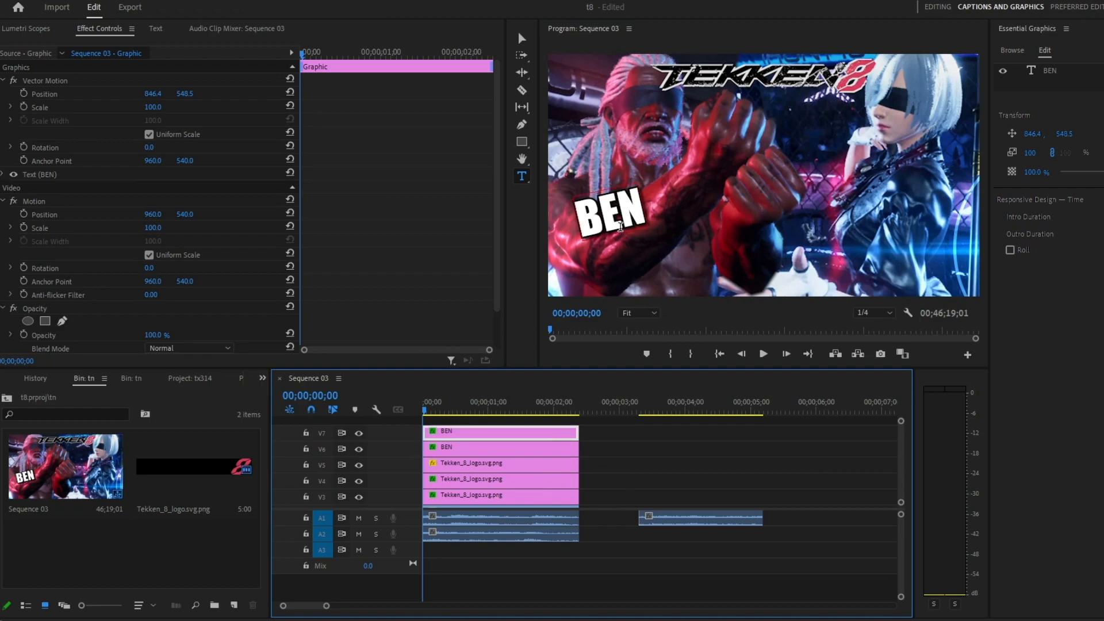
left_click(621, 224)
key("ctrl+a")
type("MATT")
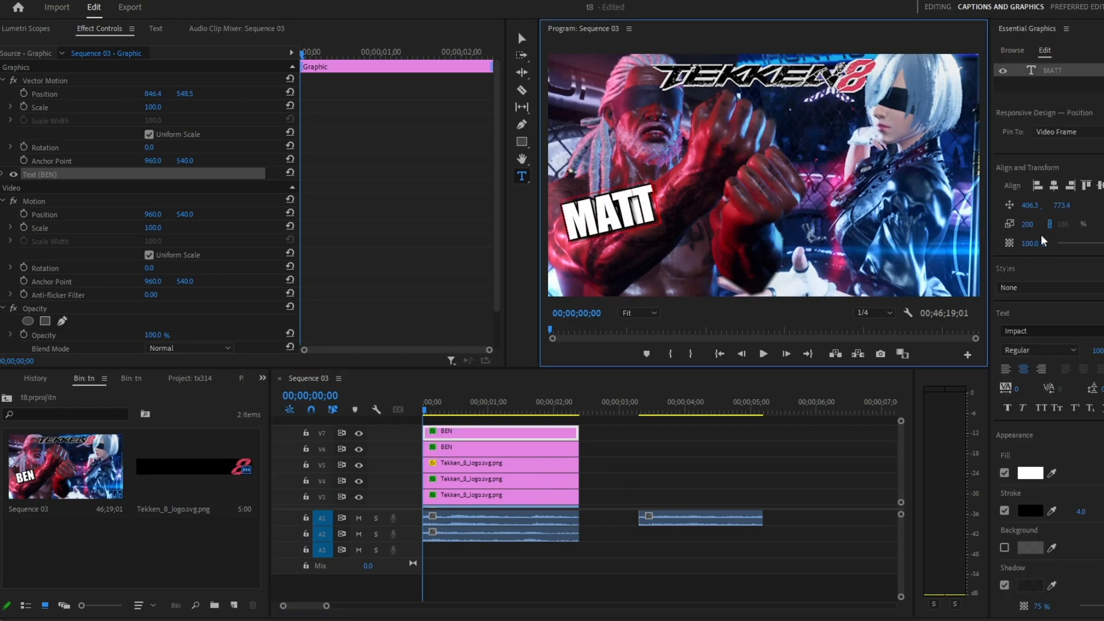
Rotate the second player's name to 13° and move it across the frame over Lili
left_click(1103, 224)
type("13")
key("Return")
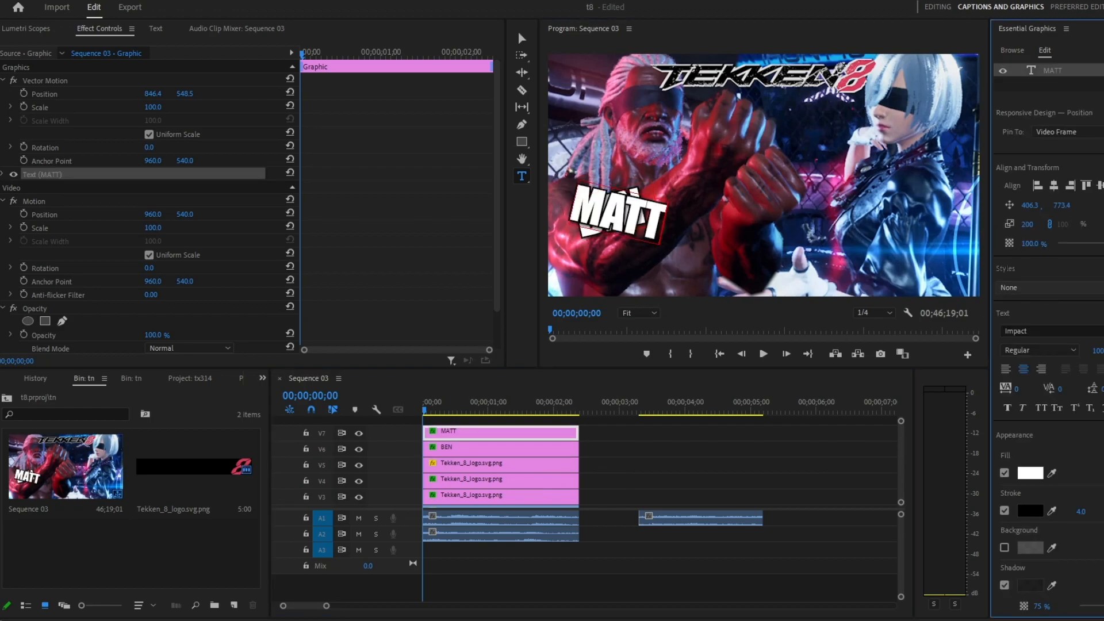
left_click_drag(1036, 206, 1103, 206)
left_click(729, 423)
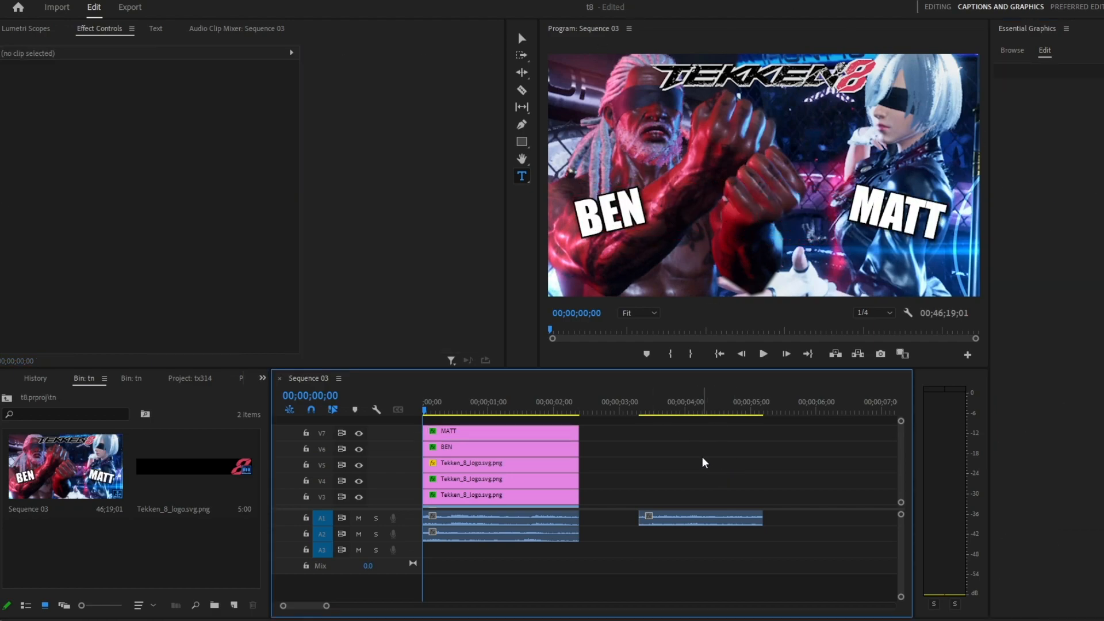
Lower the two player name graphics on V6 and V7 toward the bottom of the frame
left_click(515, 452)
left_click_drag(186, 93, 259, 93)
left_click(466, 436)
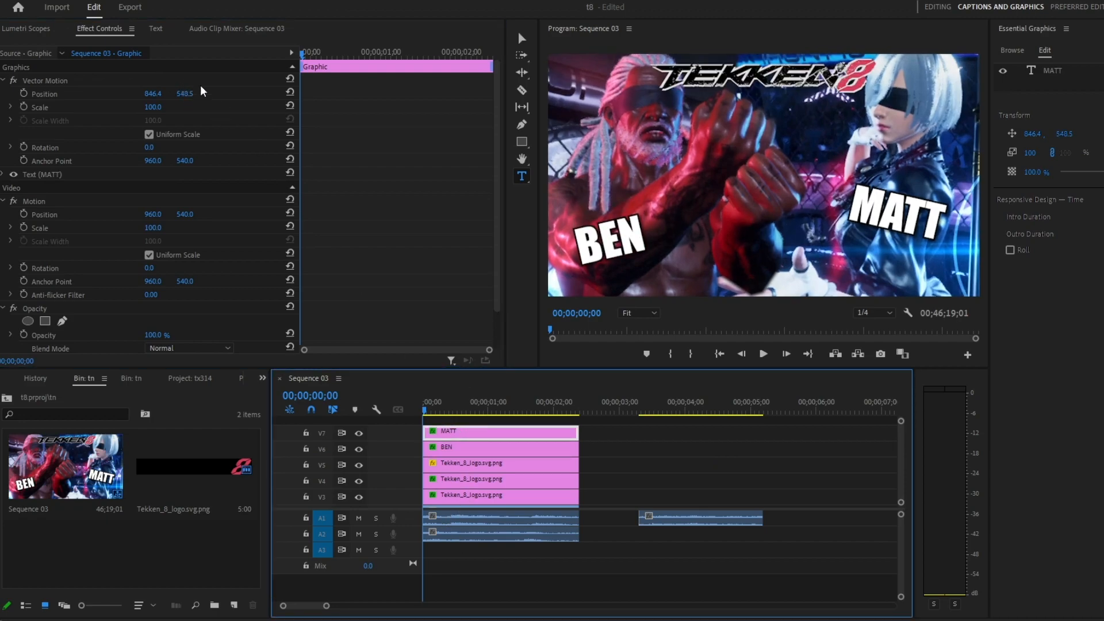
Add a "VS" title between the two player names and fill it with red FF0000
left_click(752, 230)
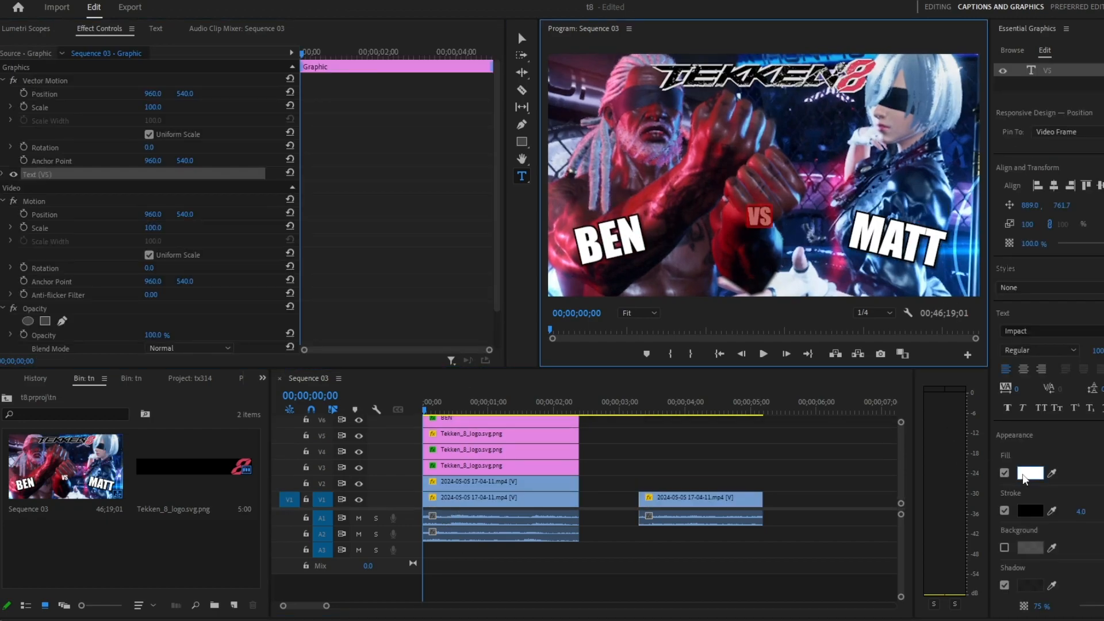
left_click(1031, 473)
left_click(613, 392)
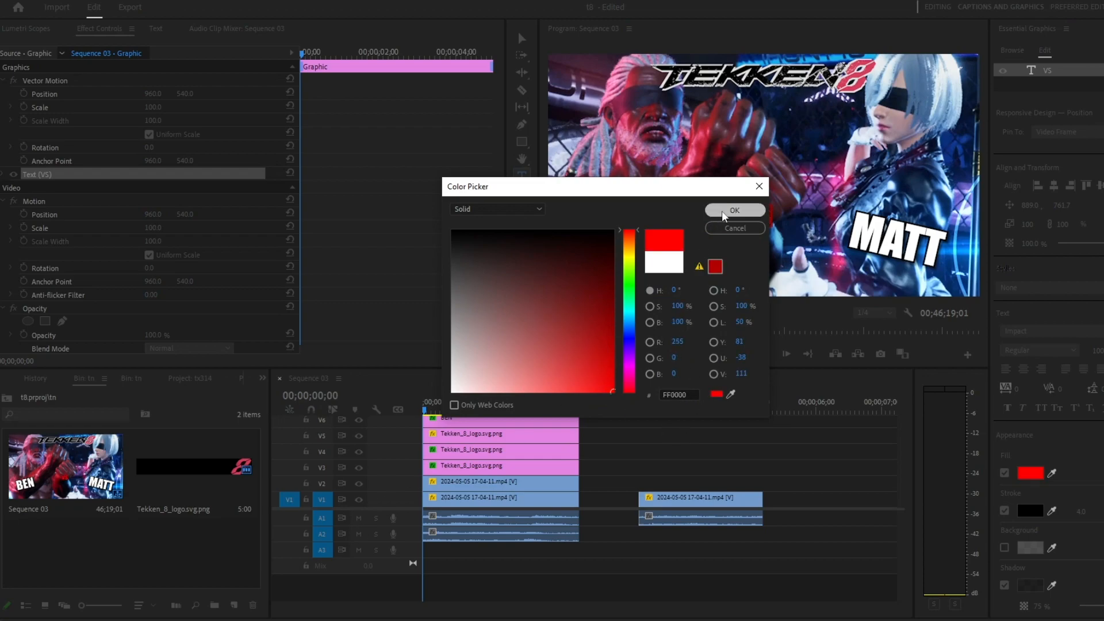
left_click(735, 210)
left_click(757, 468)
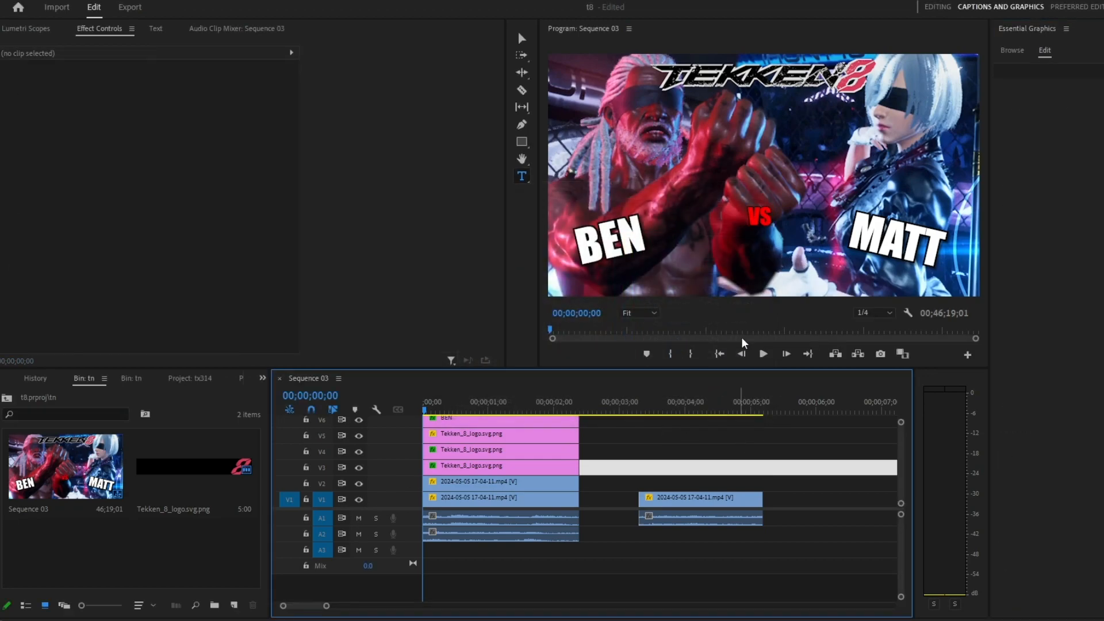
Scale the VS title to 300
left_click(759, 217)
left_click_drag(1033, 224, 1101, 224)
left_click(1033, 224)
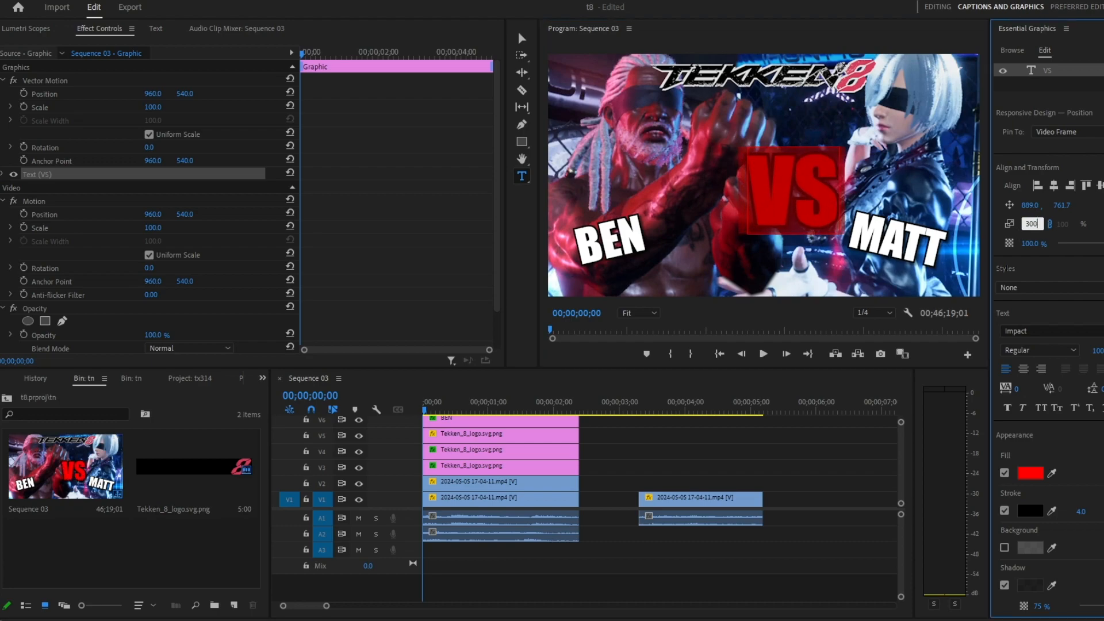
key("Return")
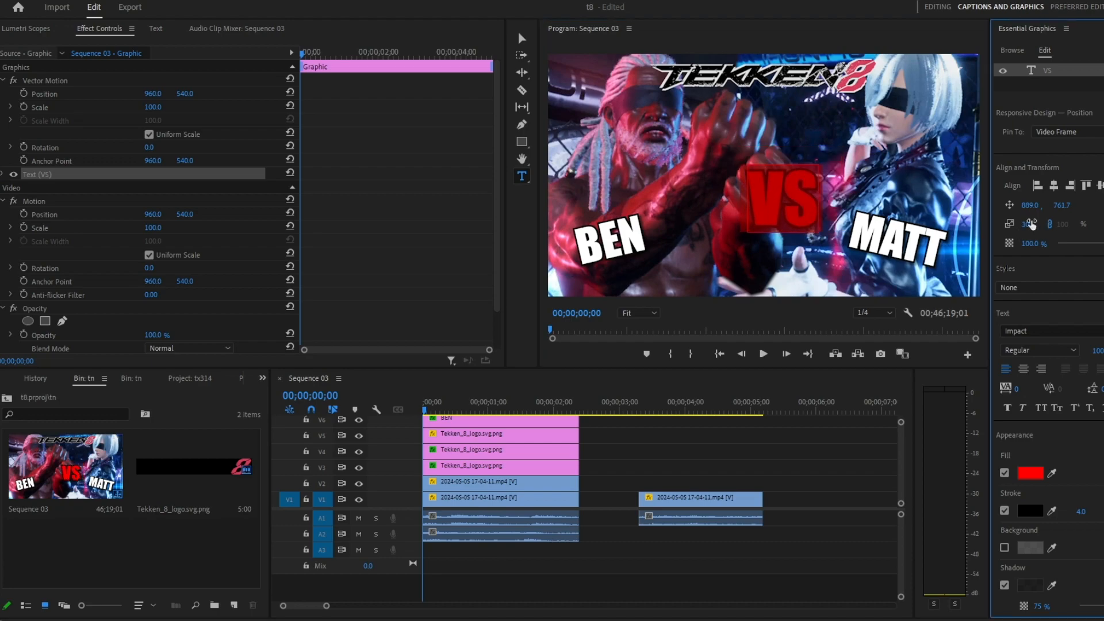
Centre the VS title in the frame and lower it to position 960.9, 829.6
left_click(1027, 371)
left_click(1053, 184)
left_click(1101, 185)
left_click_drag(1066, 208, 1103, 207)
Change the VS title's fill to white FFFFFF
left_click(771, 220)
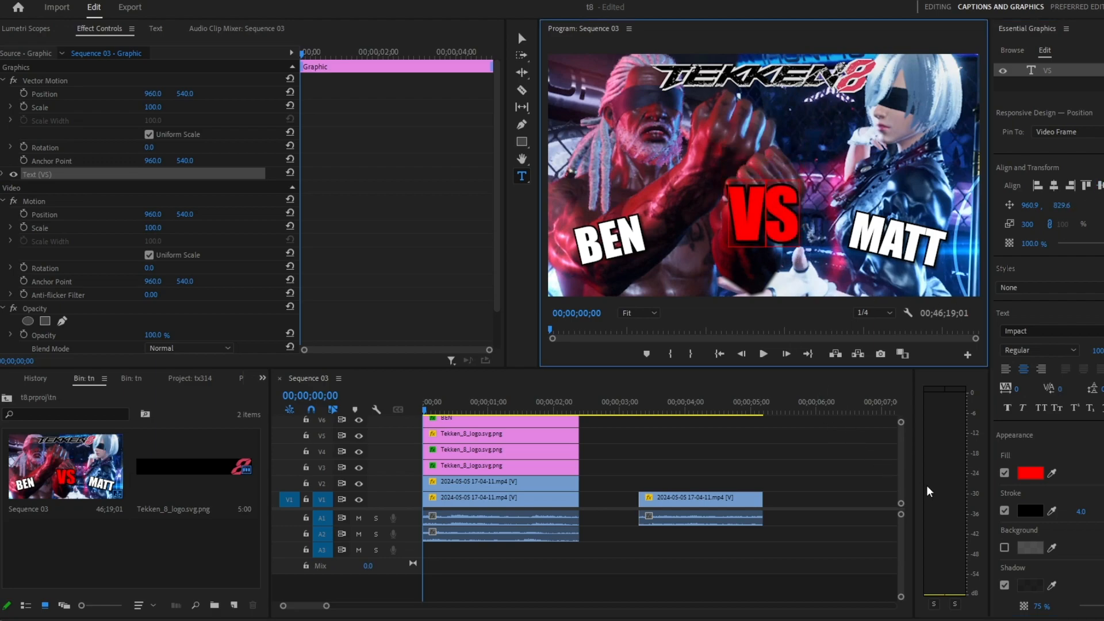
left_click(1031, 472)
left_click_drag(542, 326, 768, 167)
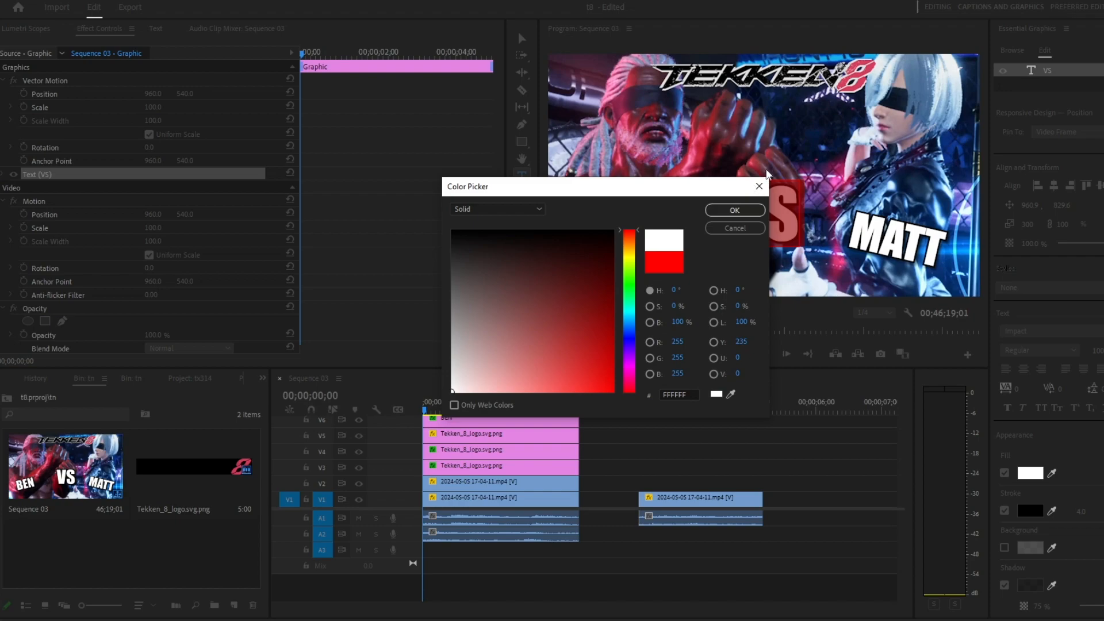
left_click(736, 210)
Return to the Editing workspace and preview the finished thumbnail at 25% zoom
left_click(848, 484)
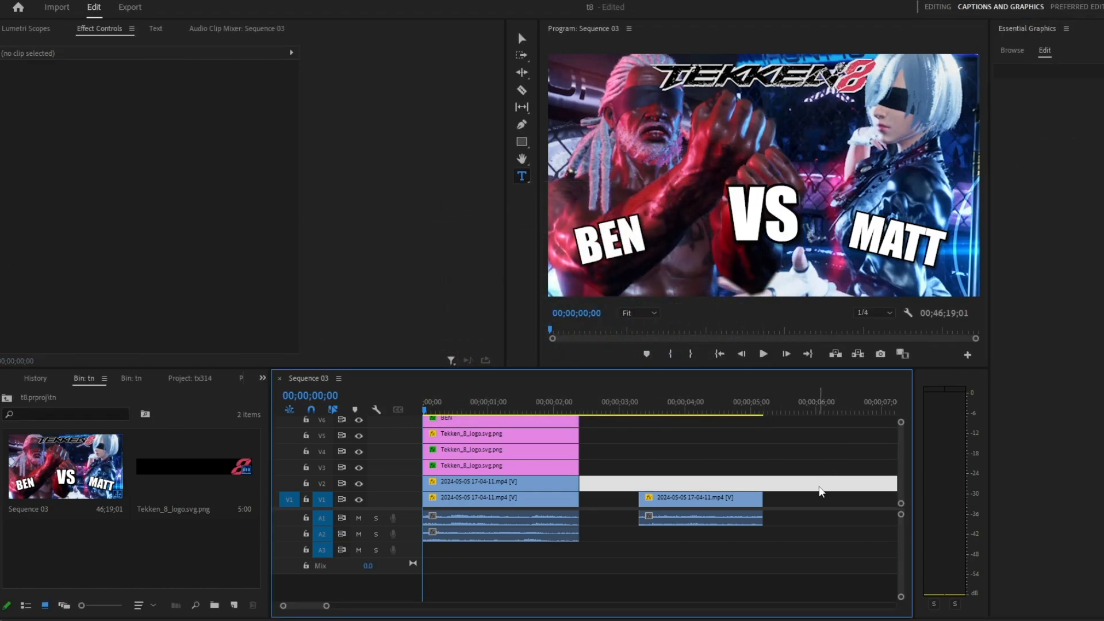
left_click(821, 487)
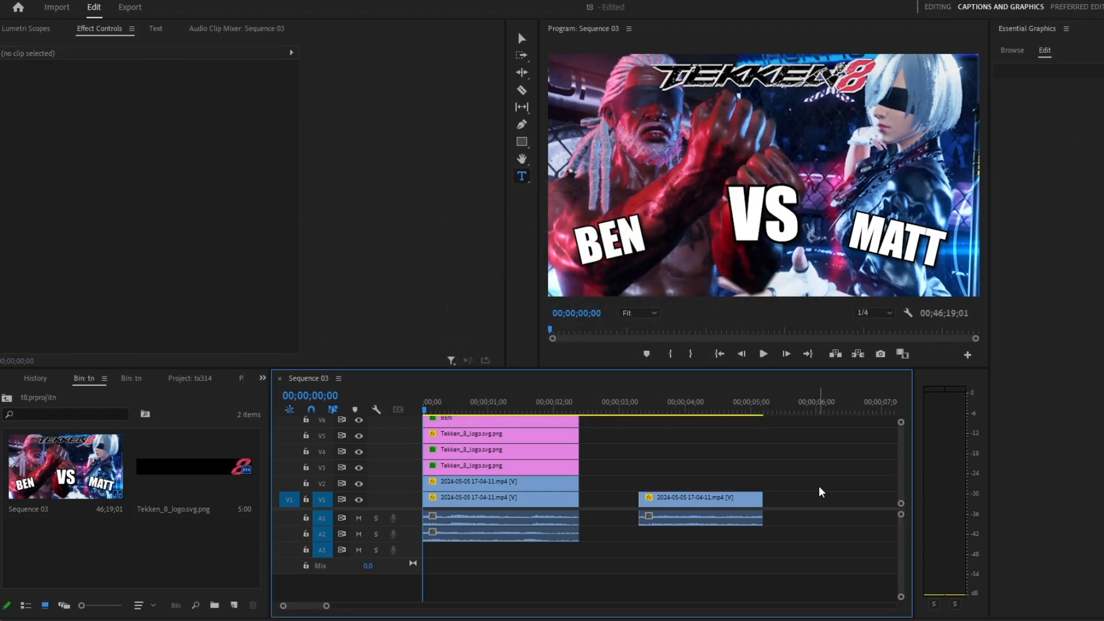
left_click(938, 11)
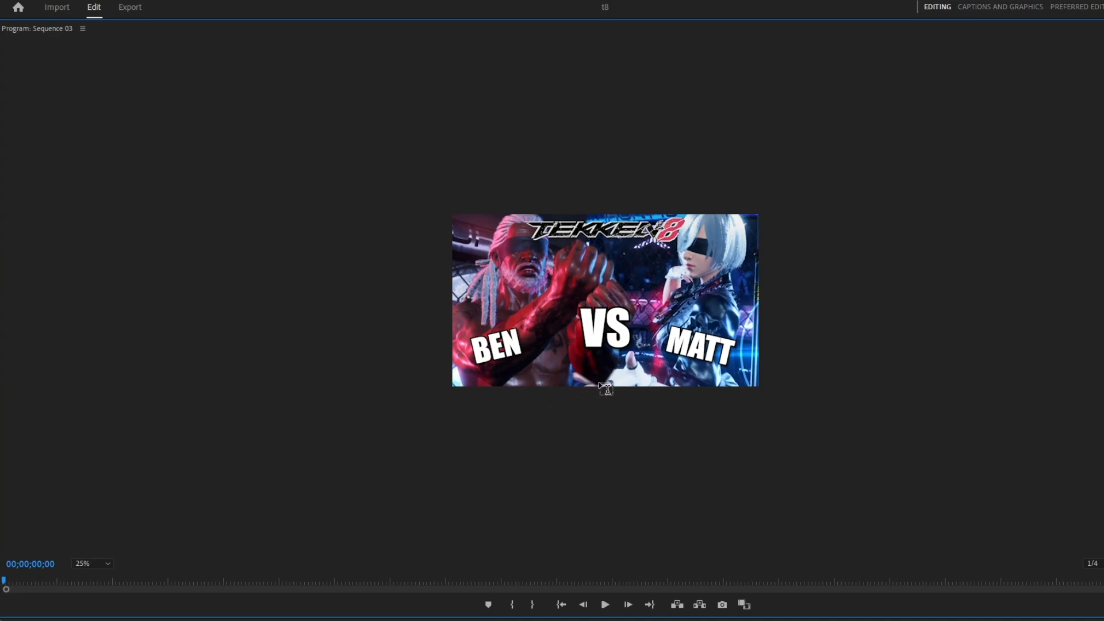
Fit the thumbnail preview to the Program monitor, restore the full panel layout and clear the timeline selection
left_click(84, 564)
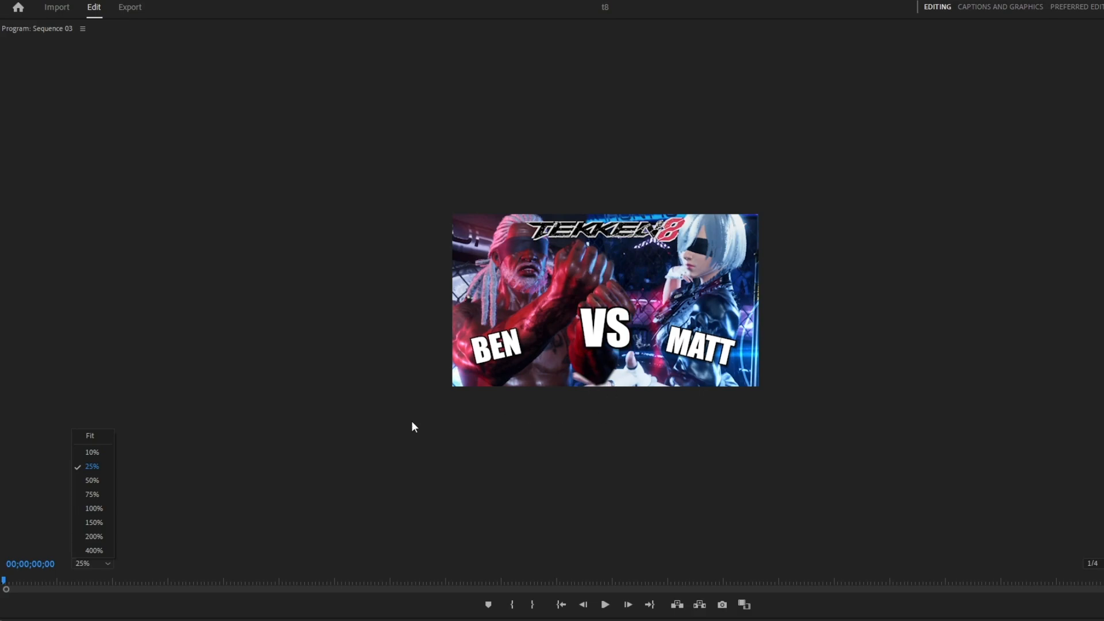
left_click(81, 436)
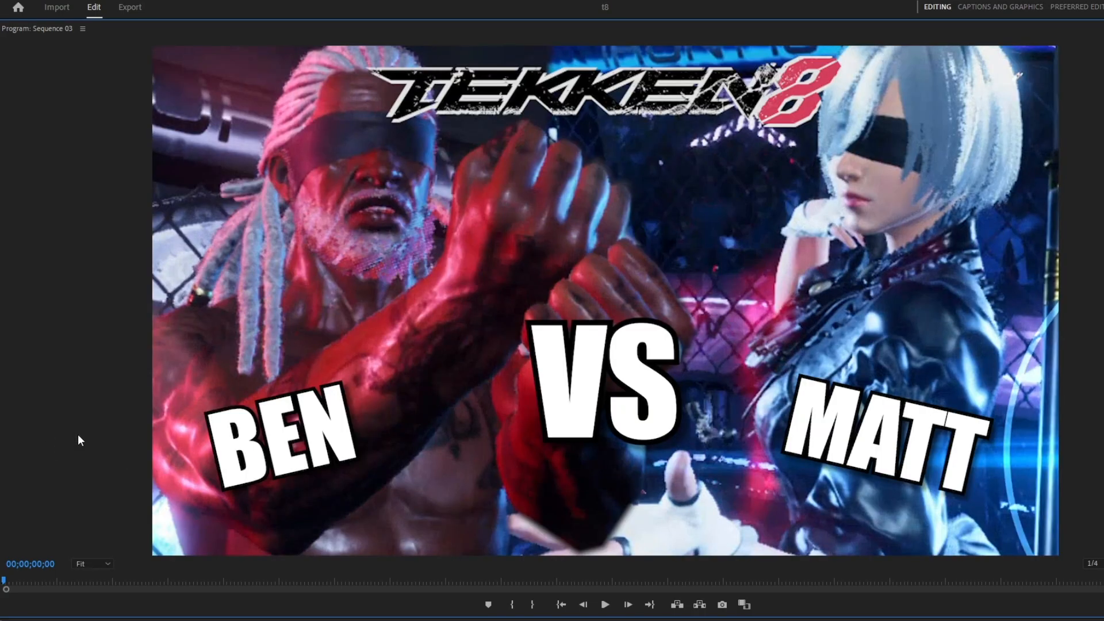
key("grave")
left_click(705, 428)
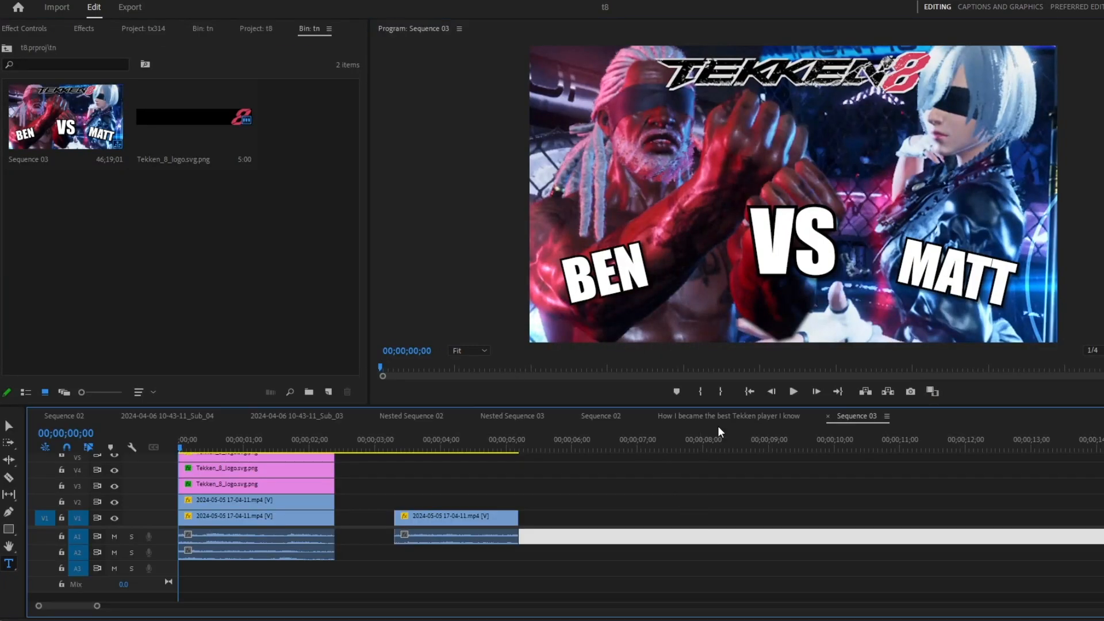
left_click(736, 500)
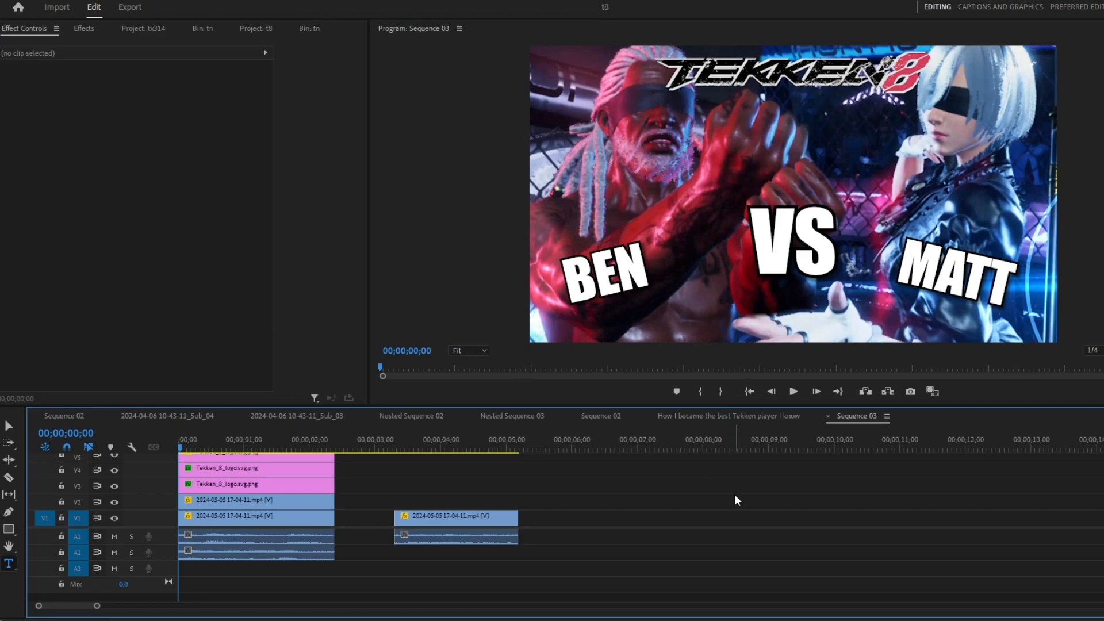
Check the thumbnail's legibility at 10% zoom and at 25% in the maximized Program monitor, then restore the panel layout
left_click(469, 351)
left_click(469, 382)
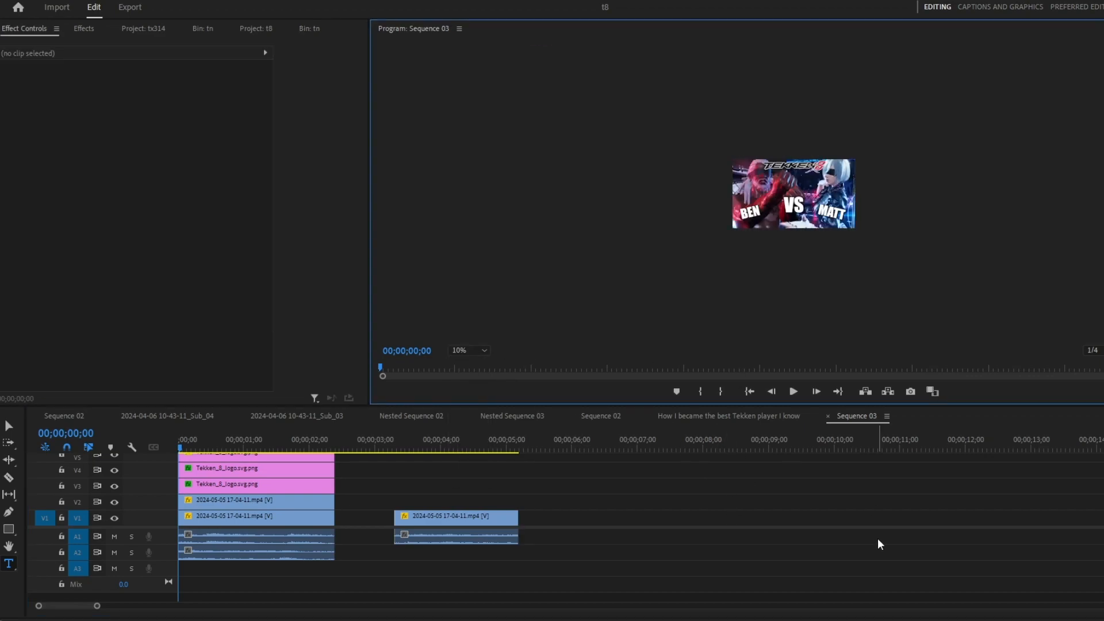
key("shift+grave")
key("equal")
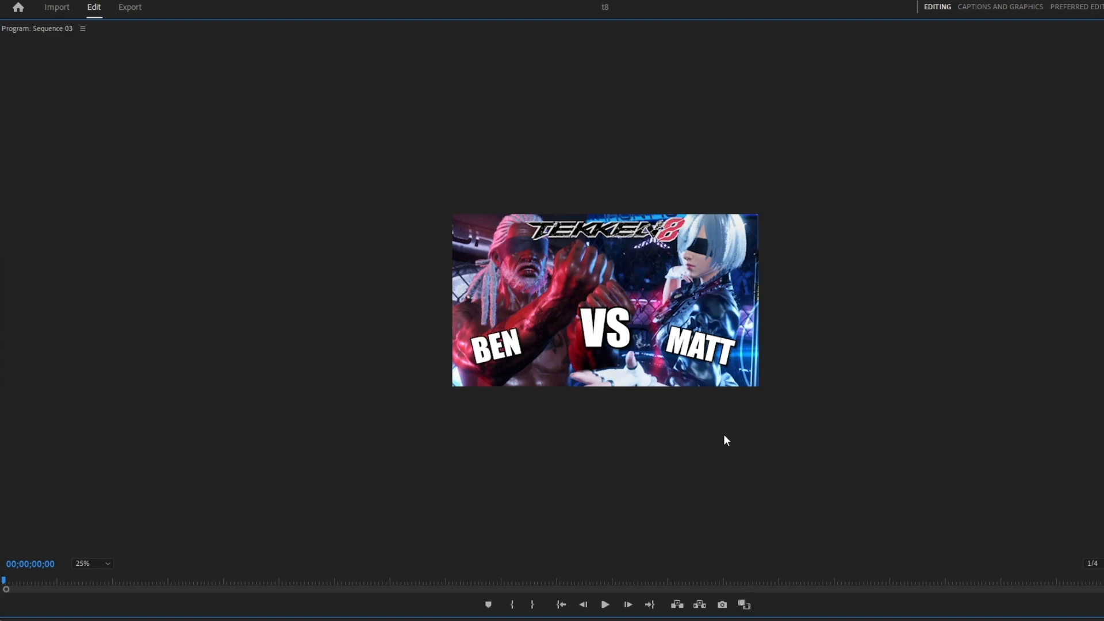
key("shift+grave")
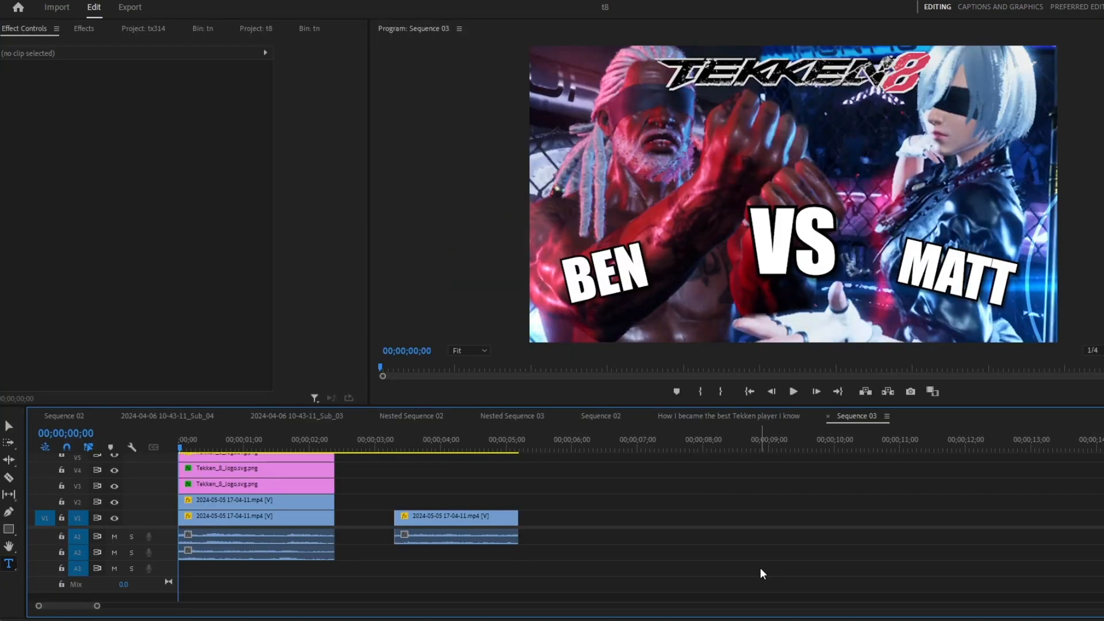